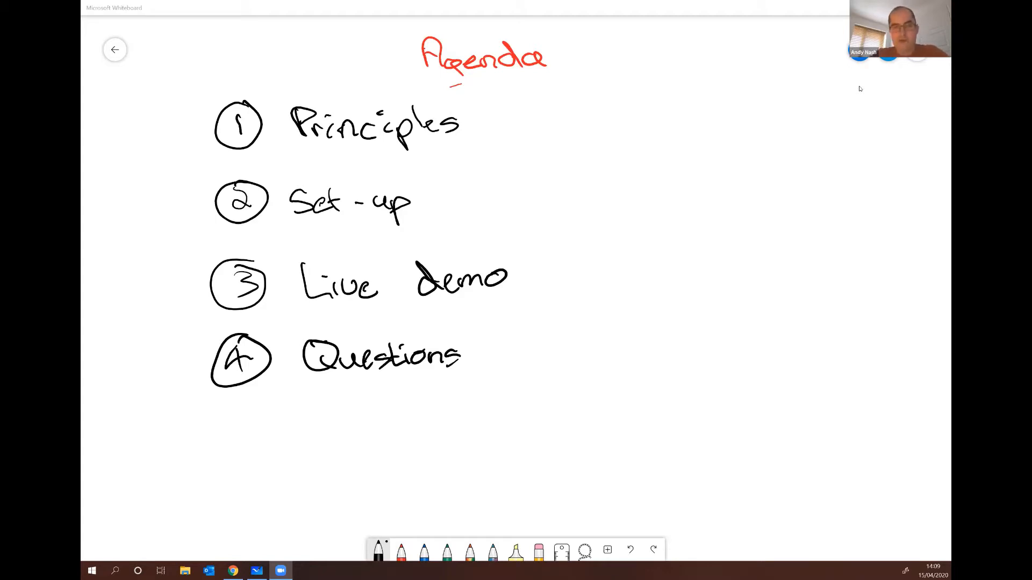
# Draw tick marks beside the Principles, Set-up and Live demo agenda items.
pyautogui.moveTo(523, 126); pyautogui.dragTo(554, 115)
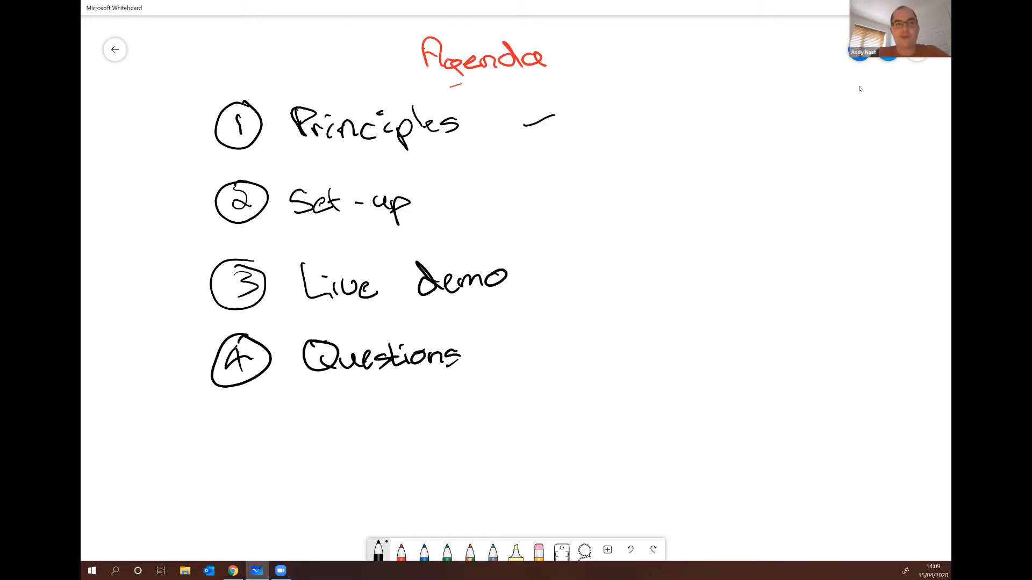
pyautogui.moveTo(516, 208); pyautogui.dragTo(546, 190)
pyautogui.moveTo(535, 277); pyautogui.dragTo(570, 259)
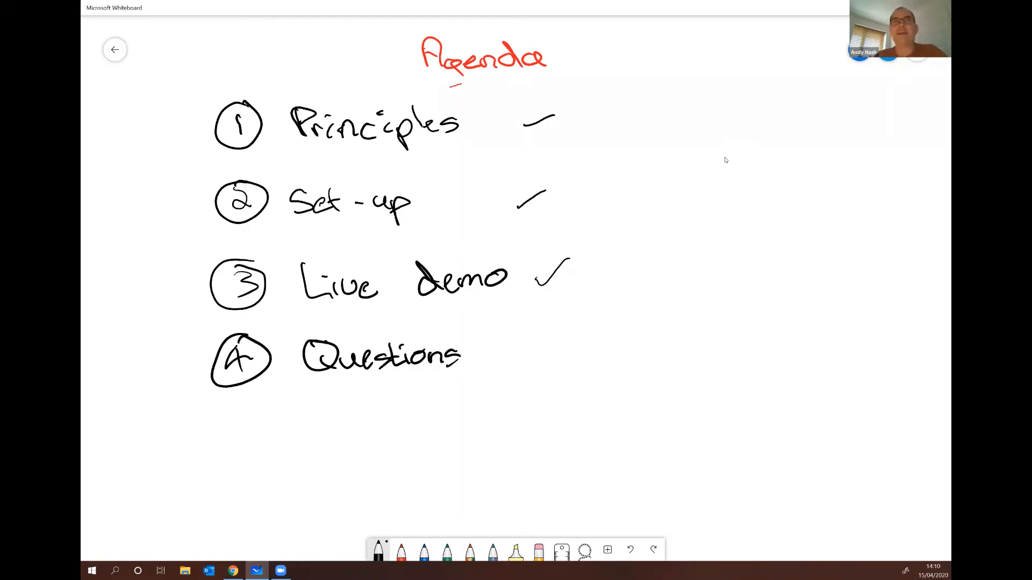
pyautogui.click(726, 161)
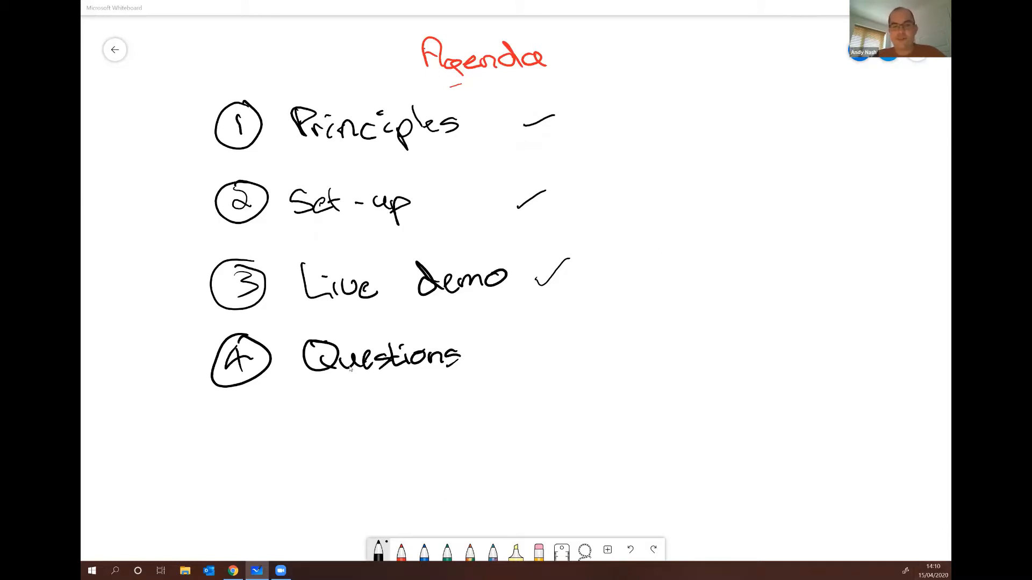
# Handwrite a circled item 1, "Enter income into Donorfy", in black on a blank area below the agenda.
pyautogui.scroll(-2, 552, 324)
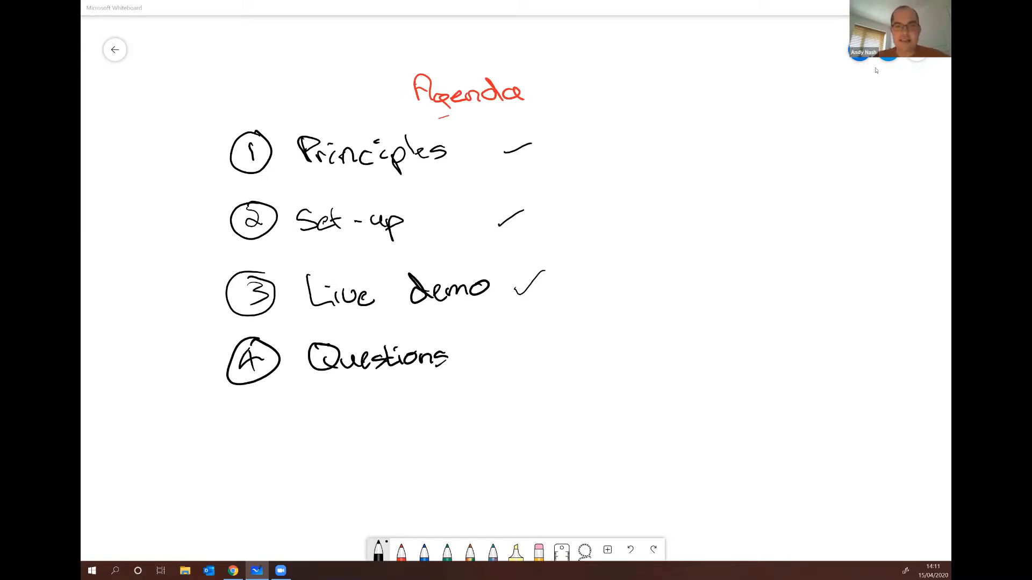
pyautogui.scroll(-2, 598, 475)
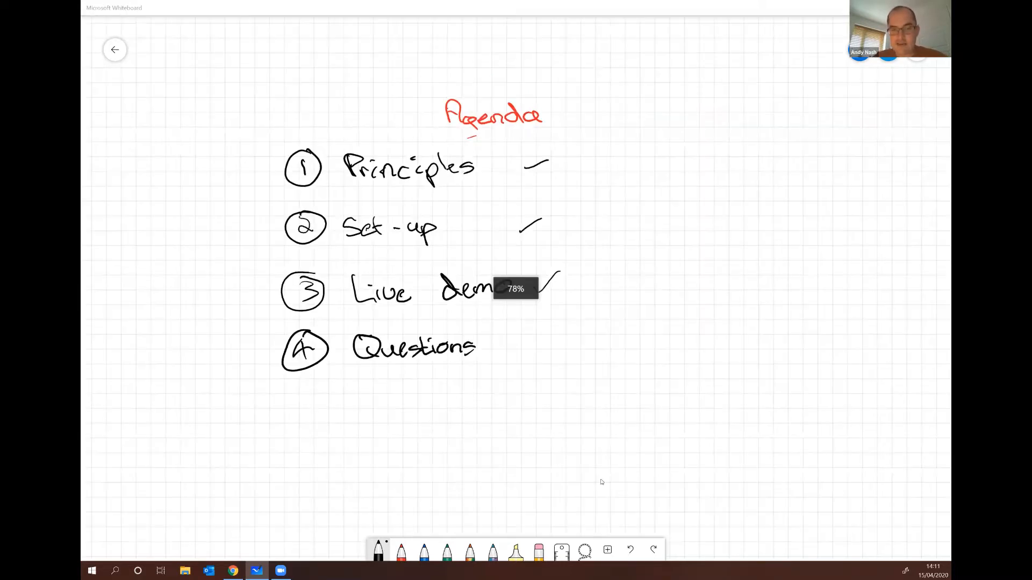
pyautogui.scroll(-10, 521, 274)
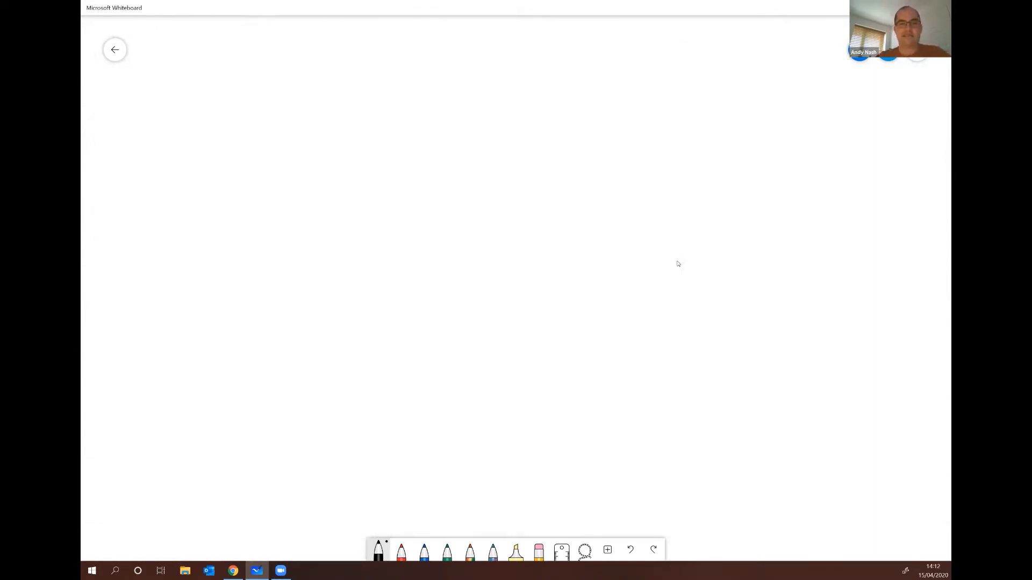
pyautogui.moveTo(253, 92)
pyautogui.mouseDown()
pyautogui.moveTo(254, 128)
pyautogui.moveTo(248, 89)
pyautogui.moveTo(316, 109)
pyautogui.moveTo(307, 81)
pyautogui.moveTo(338, 110)
pyautogui.moveTo(360, 110)
pyautogui.moveTo(375, 99)
pyautogui.moveTo(424, 105)
pyautogui.moveTo(425, 86)
pyautogui.mouseUp()
pyautogui.moveTo(434, 104)
pyautogui.mouseDown()
pyautogui.moveTo(517, 105)
pyautogui.moveTo(565, 99)
pyautogui.moveTo(566, 88)
pyautogui.mouseUp()
pyautogui.moveTo(571, 100)
pyautogui.mouseDown()
pyautogui.moveTo(580, 90)
pyautogui.moveTo(585, 100)
pyautogui.mouseUp()
pyautogui.moveTo(585, 85)
pyautogui.mouseDown()
pyautogui.moveTo(584, 98)
pyautogui.moveTo(595, 94)
pyautogui.mouseUp()
pyautogui.moveTo(585, 92)
pyautogui.mouseDown()
pyautogui.moveTo(649, 81)
pyautogui.moveTo(634, 97)
pyautogui.moveTo(701, 87)
pyautogui.moveTo(702, 100)
pyautogui.moveTo(716, 90)
pyautogui.mouseUp()
pyautogui.moveTo(712, 89); pyautogui.dragTo(725, 113)
pyautogui.moveTo(724, 113); pyautogui.dragTo(710, 117)
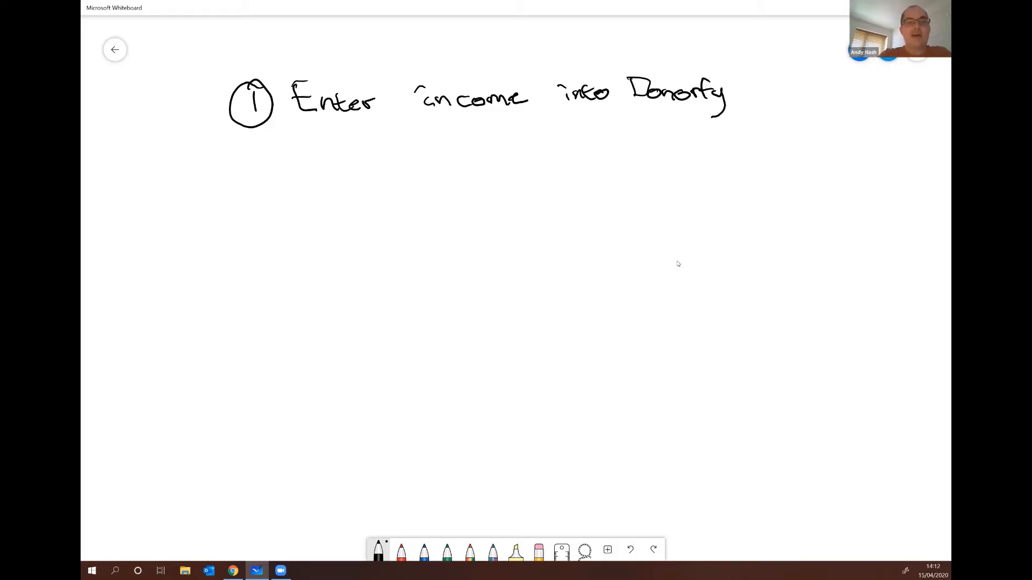
# Handwrite circled item 2, "Manual push into Xero =>", under item 1 and add a circled asterisk after Donorfy.
pyautogui.moveTo(245, 159)
pyautogui.mouseDown()
pyautogui.moveTo(264, 173)
pyautogui.moveTo(250, 189)
pyautogui.moveTo(258, 142)
pyautogui.mouseUp()
pyautogui.moveTo(305, 152)
pyautogui.mouseDown()
pyautogui.moveTo(309, 171)
pyautogui.moveTo(402, 169)
pyautogui.mouseUp()
pyautogui.moveTo(404, 143)
pyautogui.mouseDown()
pyautogui.moveTo(412, 167)
pyautogui.moveTo(479, 166)
pyautogui.mouseUp()
pyautogui.moveTo(494, 153)
pyautogui.mouseDown()
pyautogui.moveTo(481, 165)
pyautogui.moveTo(512, 167)
pyautogui.moveTo(548, 148)
pyautogui.mouseUp()
pyautogui.moveTo(554, 148); pyautogui.dragTo(574, 163)
pyautogui.moveTo(567, 153)
pyautogui.mouseDown()
pyautogui.moveTo(602, 153)
pyautogui.moveTo(645, 133)
pyautogui.moveTo(630, 161)
pyautogui.mouseUp()
pyautogui.moveTo(626, 134)
pyautogui.mouseDown()
pyautogui.moveTo(646, 161)
pyautogui.moveTo(659, 159)
pyautogui.mouseUp()
pyautogui.moveTo(662, 161); pyautogui.dragTo(689, 148)
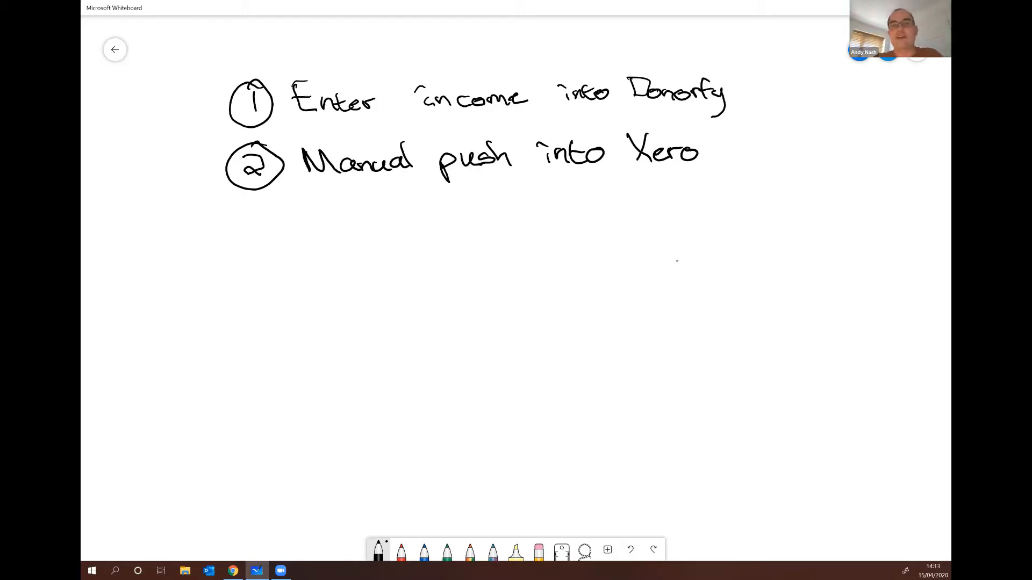
pyautogui.moveTo(749, 83)
pyautogui.mouseDown()
pyautogui.moveTo(756, 93)
pyautogui.moveTo(757, 79)
pyautogui.mouseUp()
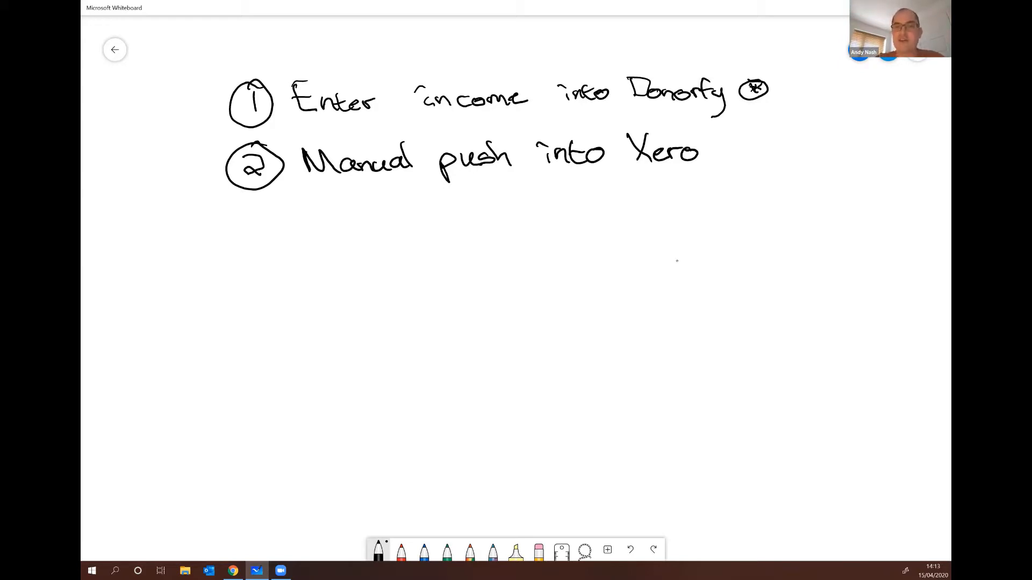
pyautogui.moveTo(733, 149); pyautogui.dragTo(761, 158)
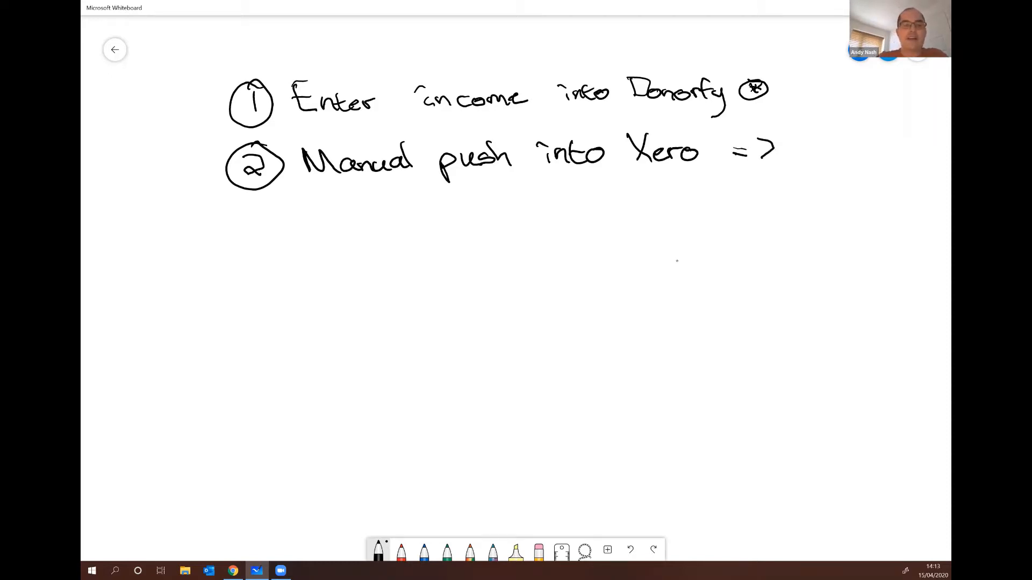
# Handwrite a circled item 3, "Bank reconc.n in Xero", below the manual push line.
pyautogui.moveTo(249, 228); pyautogui.dragTo(251, 247)
pyautogui.moveTo(258, 221); pyautogui.dragTo(271, 222)
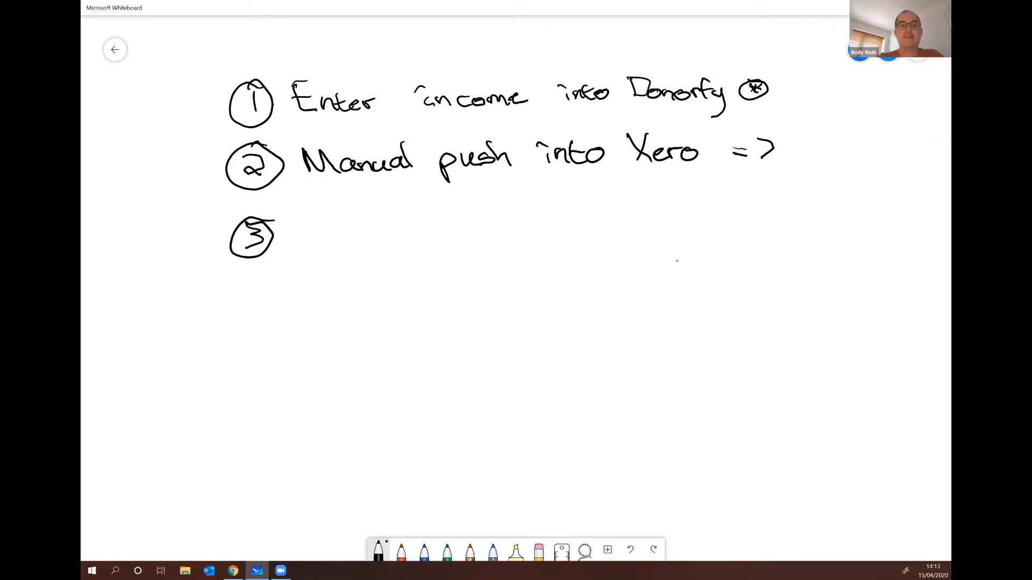
pyautogui.moveTo(308, 225)
pyautogui.mouseDown()
pyautogui.moveTo(313, 246)
pyautogui.moveTo(322, 230)
pyautogui.moveTo(336, 243)
pyautogui.moveTo(444, 220)
pyautogui.moveTo(449, 235)
pyautogui.moveTo(466, 235)
pyautogui.moveTo(472, 221)
pyautogui.moveTo(519, 231)
pyautogui.moveTo(541, 201)
pyautogui.moveTo(542, 214)
pyautogui.mouseUp()
pyautogui.click(526, 232)
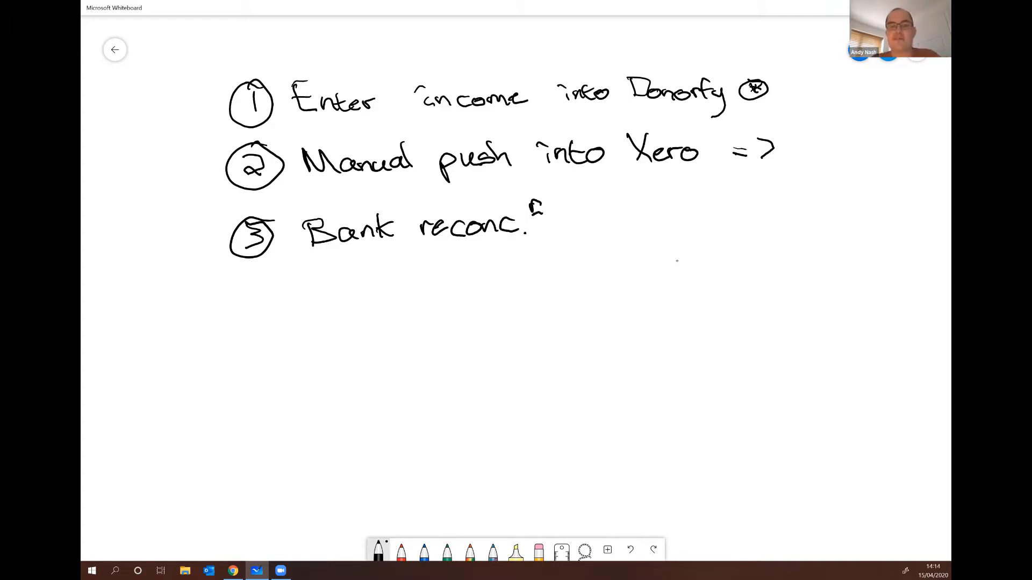
pyautogui.moveTo(582, 219)
pyautogui.mouseDown()
pyautogui.moveTo(583, 230)
pyautogui.moveTo(580, 211)
pyautogui.moveTo(601, 231)
pyautogui.mouseUp()
pyautogui.moveTo(643, 204); pyautogui.dragTo(634, 222)
pyautogui.moveTo(625, 205); pyautogui.dragTo(644, 226)
pyautogui.moveTo(641, 220); pyautogui.dragTo(676, 215)
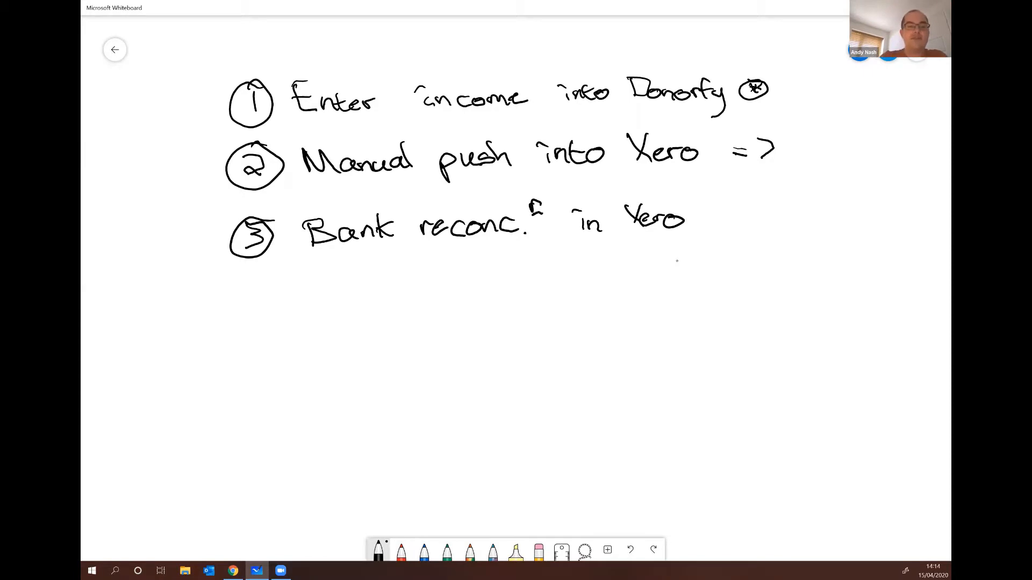
# Handwrite a circled item 4, "Left with missing items", and add "=>" arrows at the ends of items 3 and 4.
pyautogui.moveTo(241, 300)
pyautogui.mouseDown()
pyautogui.moveTo(253, 314)
pyautogui.moveTo(244, 325)
pyautogui.moveTo(252, 295)
pyautogui.moveTo(328, 318)
pyautogui.moveTo(335, 305)
pyautogui.moveTo(340, 319)
pyautogui.mouseUp()
pyautogui.moveTo(353, 317); pyautogui.dragTo(357, 288)
pyautogui.moveTo(343, 307); pyautogui.dragTo(361, 303)
pyautogui.moveTo(364, 292)
pyautogui.mouseDown()
pyautogui.moveTo(370, 316)
pyautogui.moveTo(381, 312)
pyautogui.mouseUp()
pyautogui.moveTo(369, 304); pyautogui.dragTo(457, 310)
pyautogui.moveTo(463, 292)
pyautogui.mouseDown()
pyautogui.moveTo(468, 312)
pyautogui.moveTo(475, 299)
pyautogui.moveTo(490, 312)
pyautogui.mouseUp()
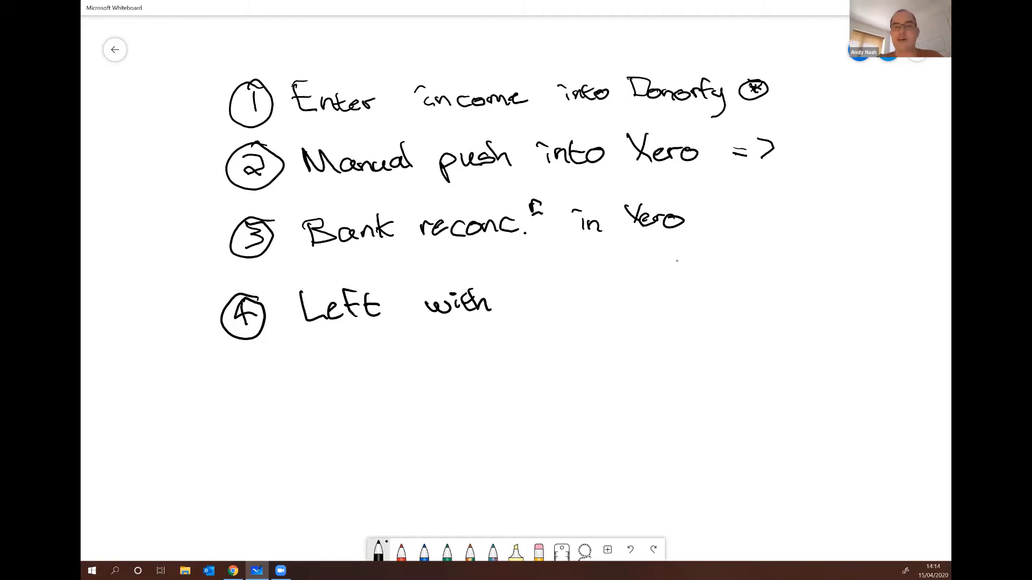
pyautogui.moveTo(732, 215); pyautogui.dragTo(766, 228)
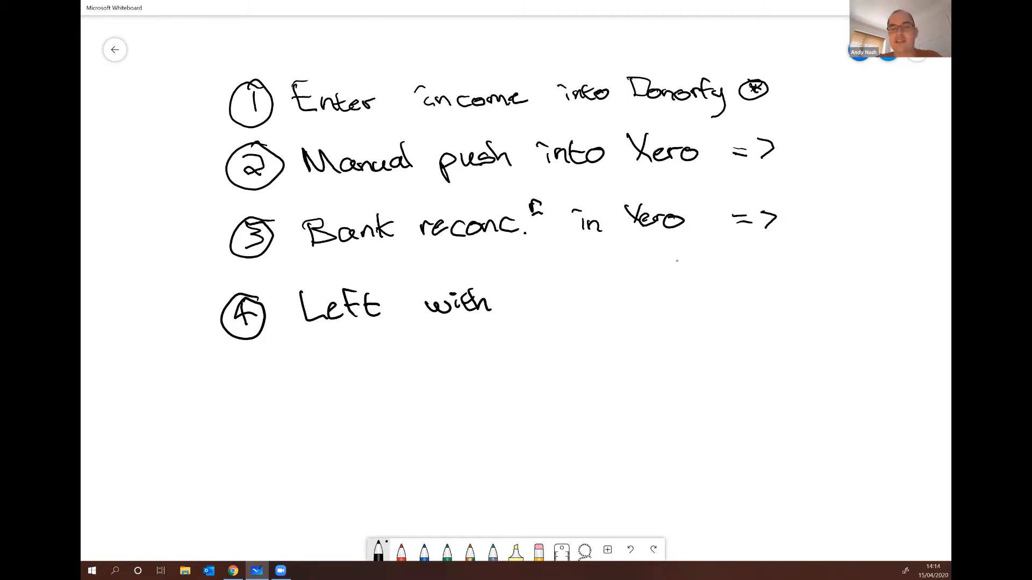
pyautogui.moveTo(728, 286); pyautogui.dragTo(741, 284)
pyautogui.moveTo(723, 295); pyautogui.dragTo(751, 294)
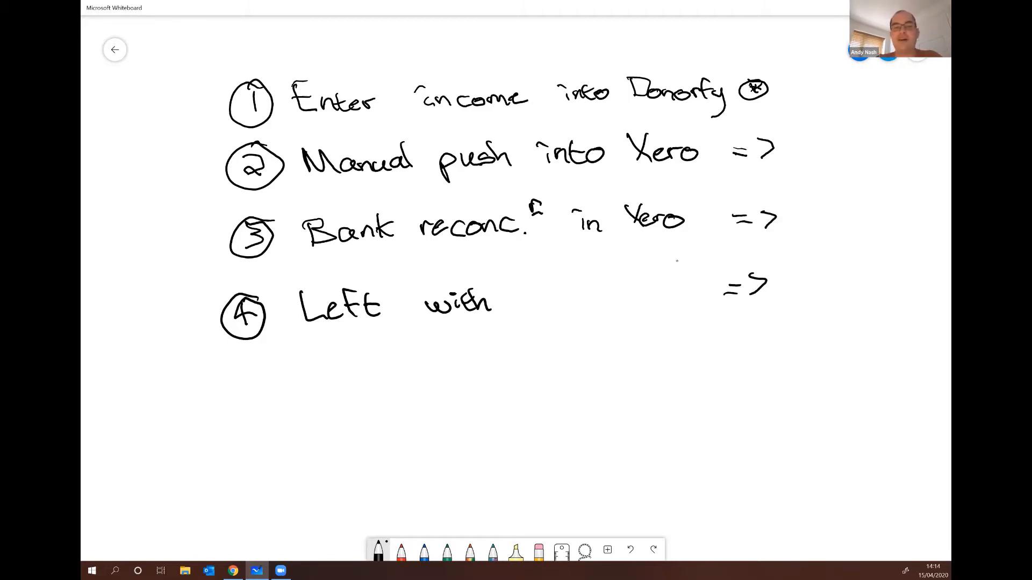
pyautogui.moveTo(520, 309)
pyautogui.mouseDown()
pyautogui.moveTo(524, 296)
pyautogui.moveTo(535, 307)
pyautogui.moveTo(553, 294)
pyautogui.moveTo(567, 294)
pyautogui.moveTo(563, 307)
pyautogui.mouseUp()
pyautogui.moveTo(573, 295); pyautogui.dragTo(574, 304)
pyautogui.moveTo(580, 304)
pyautogui.mouseDown()
pyautogui.moveTo(594, 301)
pyautogui.moveTo(601, 319)
pyautogui.moveTo(634, 299)
pyautogui.mouseUp()
pyautogui.moveTo(627, 289); pyautogui.dragTo(670, 299)
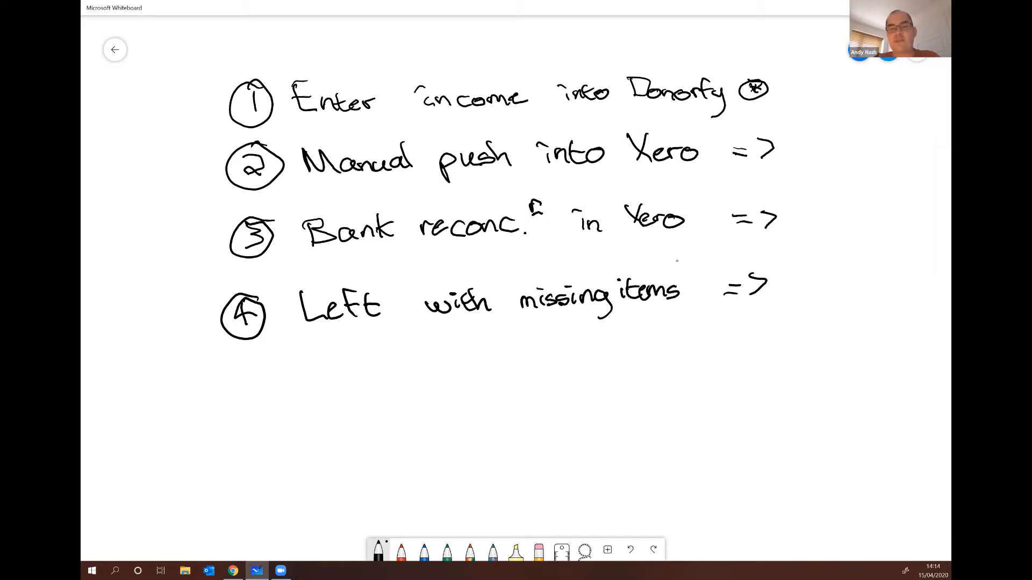
# Draw a curved arrow from the end of item 4 back up to the end of item 1.
pyautogui.moveTo(786, 286)
pyautogui.mouseDown()
pyautogui.moveTo(845, 262)
pyautogui.moveTo(855, 234)
pyautogui.moveTo(830, 142)
pyautogui.moveTo(794, 97)
pyautogui.mouseUp()
pyautogui.moveTo(795, 99); pyautogui.dragTo(799, 117)
pyautogui.moveTo(796, 96); pyautogui.dragTo(819, 93)
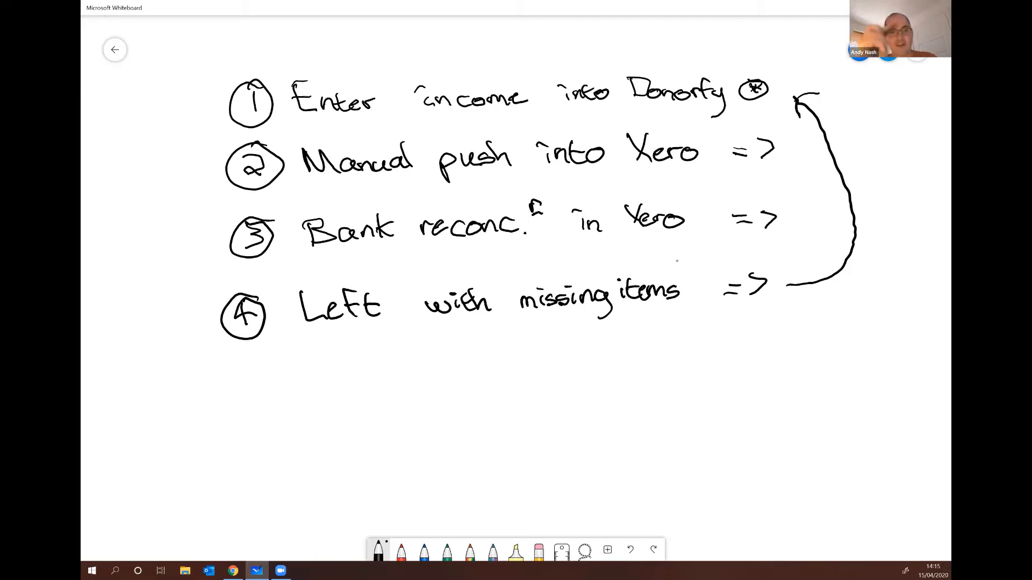
# Draw a dashed line between items 3 and 4 to separate the last item from the first three.
pyautogui.moveTo(244, 271); pyautogui.dragTo(360, 265)
pyautogui.moveTo(439, 261); pyautogui.dragTo(558, 255)
pyautogui.moveTo(628, 257); pyautogui.dragTo(721, 248)
pyautogui.moveTo(765, 255); pyautogui.dragTo(786, 257)
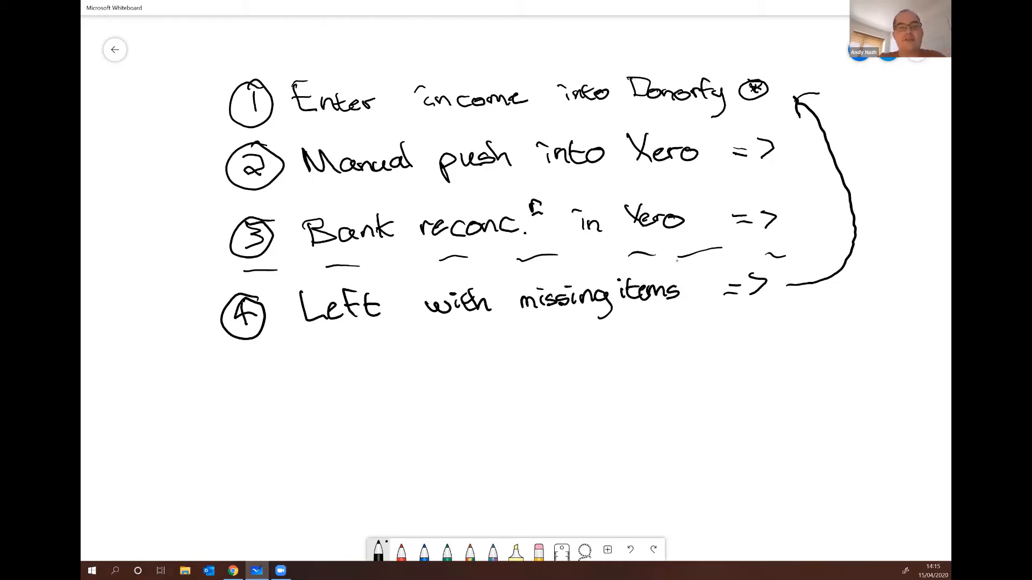
# Draw a circled asterisk in front of item 1 and underline the words Donorfy and income in item 1 and Xero in item 2.
pyautogui.moveTo(168, 98)
pyautogui.mouseDown()
pyautogui.moveTo(180, 109)
pyautogui.moveTo(197, 80)
pyautogui.mouseUp()
pyautogui.moveTo(182, 92)
pyautogui.mouseDown()
pyautogui.moveTo(171, 110)
pyautogui.moveTo(162, 85)
pyautogui.mouseUp()
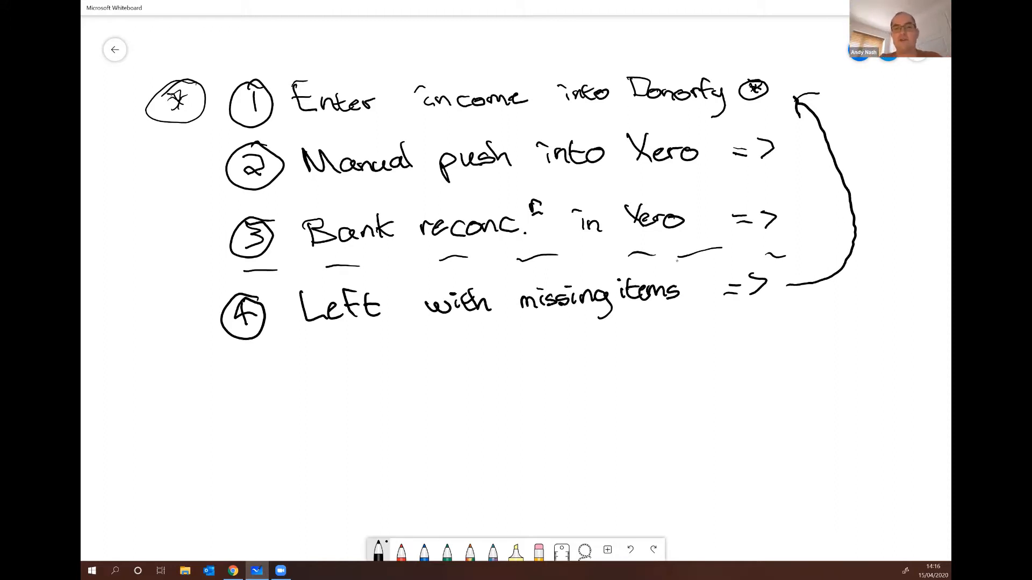
pyautogui.moveTo(640, 109)
pyautogui.mouseDown()
pyautogui.moveTo(722, 109)
pyautogui.moveTo(704, 114)
pyautogui.moveTo(715, 116)
pyautogui.mouseUp()
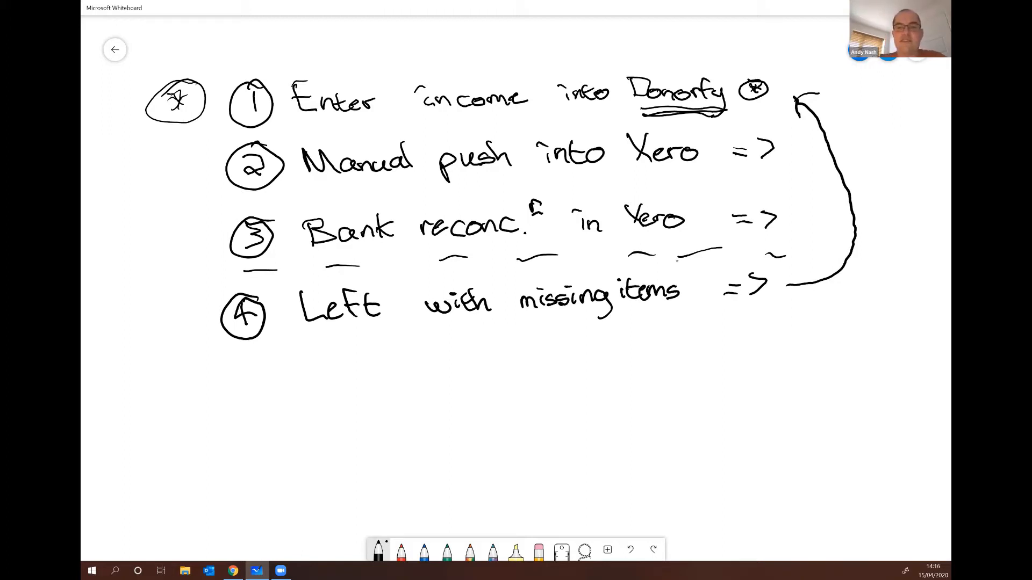
pyautogui.moveTo(636, 172); pyautogui.dragTo(689, 175)
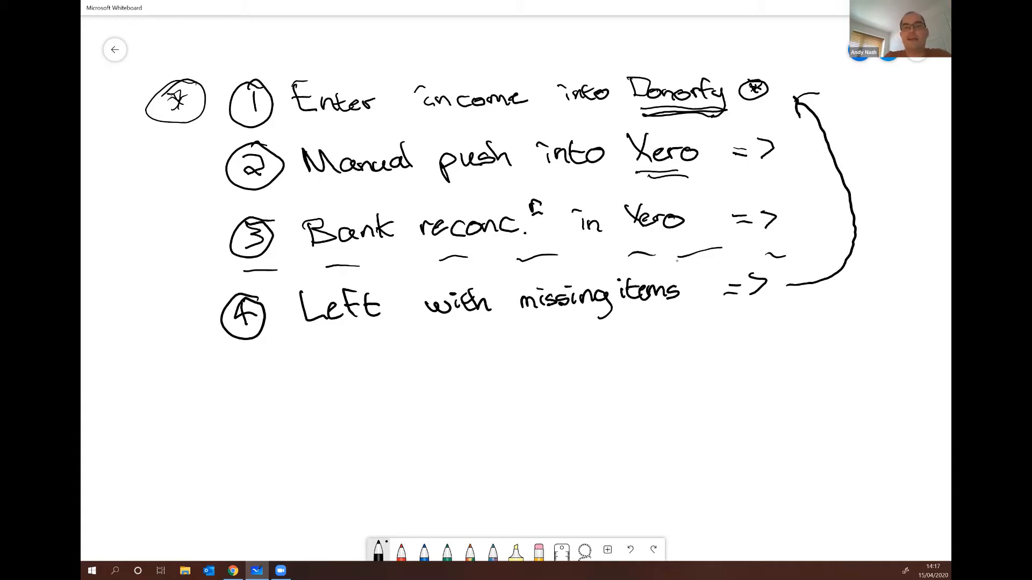
pyautogui.moveTo(452, 115); pyautogui.dragTo(522, 119)
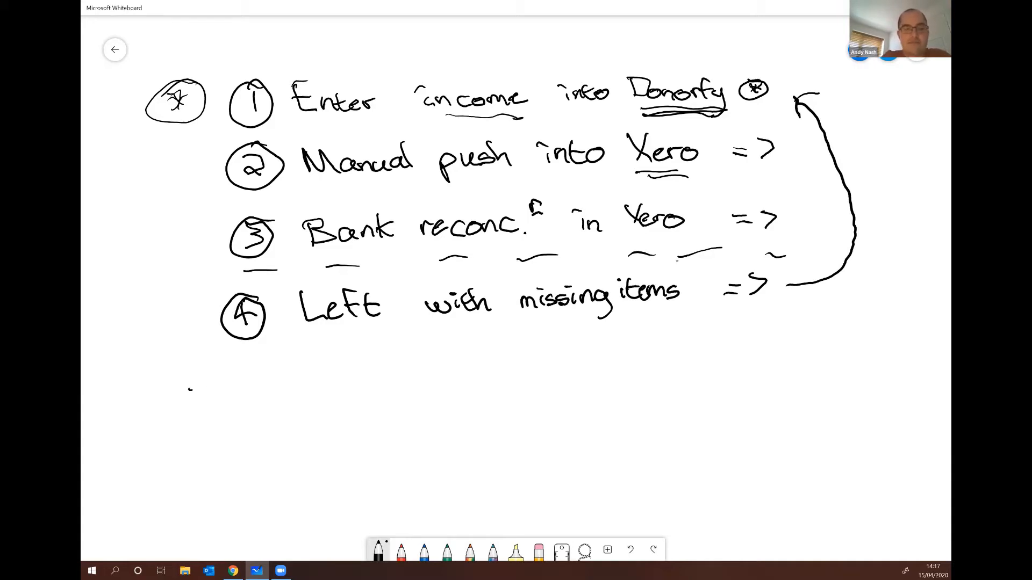
# Handwrite a circled 3 followed by "info => Product => A/c code" below item 4.
pyautogui.moveTo(190, 388)
pyautogui.mouseDown()
pyautogui.moveTo(214, 404)
pyautogui.moveTo(188, 417)
pyautogui.mouseUp()
pyautogui.moveTo(215, 372)
pyautogui.mouseDown()
pyautogui.moveTo(177, 383)
pyautogui.moveTo(221, 431)
pyautogui.moveTo(237, 381)
pyautogui.moveTo(271, 408)
pyautogui.moveTo(263, 390)
pyautogui.moveTo(297, 408)
pyautogui.mouseUp()
pyautogui.moveTo(312, 372)
pyautogui.mouseDown()
pyautogui.moveTo(313, 409)
pyautogui.moveTo(324, 388)
pyautogui.moveTo(341, 402)
pyautogui.moveTo(426, 387)
pyautogui.moveTo(410, 400)
pyautogui.mouseUp()
pyautogui.moveTo(462, 366)
pyautogui.mouseDown()
pyautogui.moveTo(472, 397)
pyautogui.moveTo(460, 383)
pyautogui.moveTo(592, 391)
pyautogui.mouseUp()
pyautogui.moveTo(582, 376); pyautogui.dragTo(669, 383)
pyautogui.moveTo(715, 355)
pyautogui.mouseDown()
pyautogui.moveTo(728, 349)
pyautogui.moveTo(748, 397)
pyautogui.mouseUp()
pyautogui.moveTo(778, 365)
pyautogui.mouseDown()
pyautogui.moveTo(770, 368)
pyautogui.moveTo(785, 379)
pyautogui.moveTo(824, 377)
pyautogui.mouseUp()
pyautogui.moveTo(835, 361); pyautogui.dragTo(846, 366)
pyautogui.moveTo(862, 363)
pyautogui.mouseDown()
pyautogui.moveTo(851, 365)
pyautogui.moveTo(896, 376)
pyautogui.mouseUp()
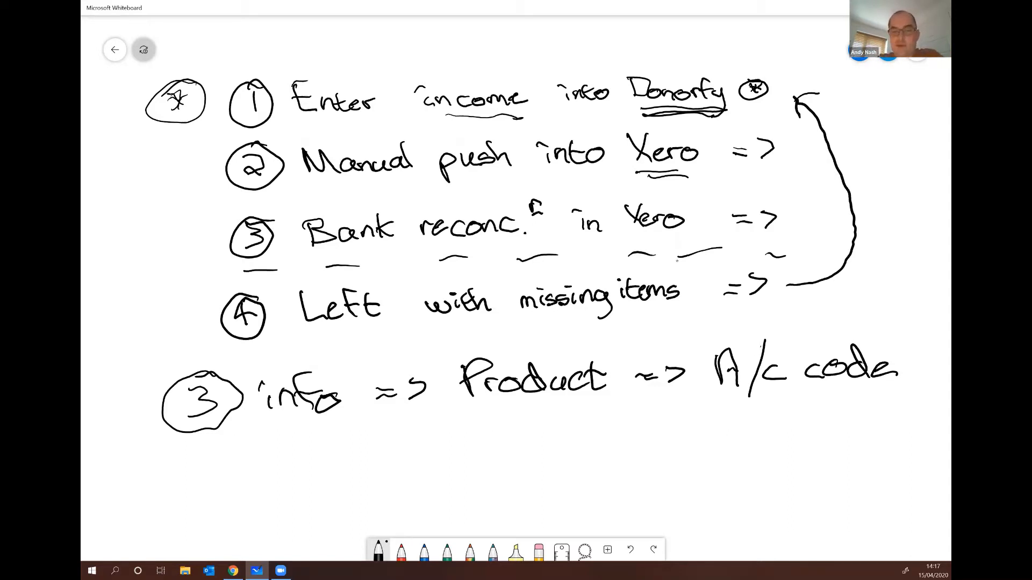
# Handwrite "Tracking Cat" beneath the info line.
pyautogui.moveTo(305, 437)
pyautogui.mouseDown()
pyautogui.moveTo(314, 468)
pyautogui.moveTo(321, 435)
pyautogui.moveTo(319, 460)
pyautogui.moveTo(359, 459)
pyautogui.mouseUp()
pyautogui.moveTo(357, 454)
pyautogui.mouseDown()
pyautogui.moveTo(370, 447)
pyautogui.moveTo(387, 460)
pyautogui.moveTo(383, 438)
pyautogui.mouseUp()
pyautogui.moveTo(391, 457)
pyautogui.mouseDown()
pyautogui.moveTo(397, 449)
pyautogui.moveTo(412, 460)
pyautogui.moveTo(414, 474)
pyautogui.mouseUp()
pyautogui.moveTo(485, 429)
pyautogui.mouseDown()
pyautogui.moveTo(463, 436)
pyautogui.moveTo(485, 447)
pyautogui.mouseUp()
pyautogui.moveTo(504, 436); pyautogui.dragTo(507, 448)
pyautogui.moveTo(515, 428)
pyautogui.mouseDown()
pyautogui.moveTo(520, 449)
pyautogui.moveTo(525, 432)
pyautogui.mouseUp()
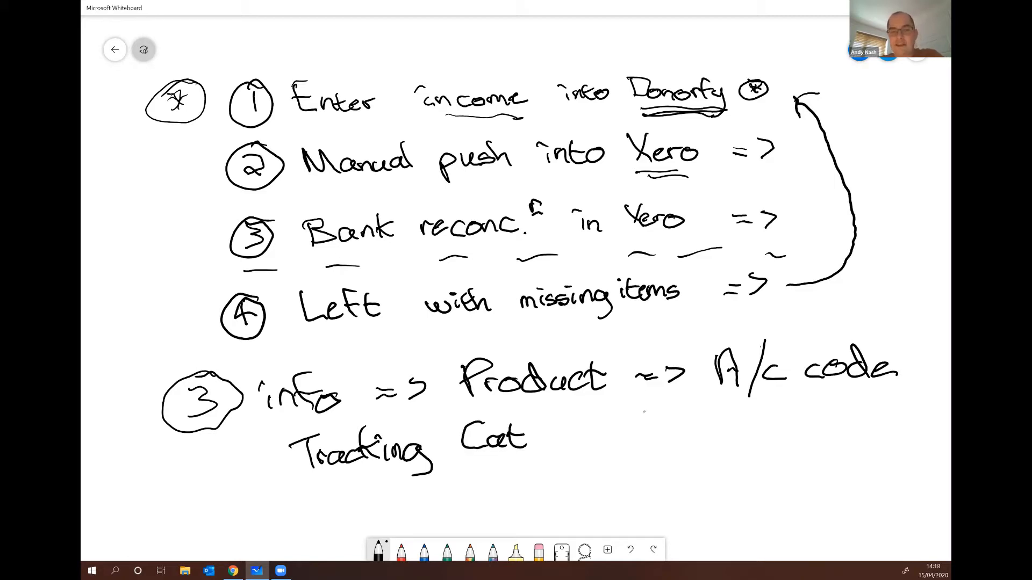
# Number the tracking categories 1 and 2, and write "=> Funds" beside category 1.
pyautogui.scroll(-2, 640, 304)
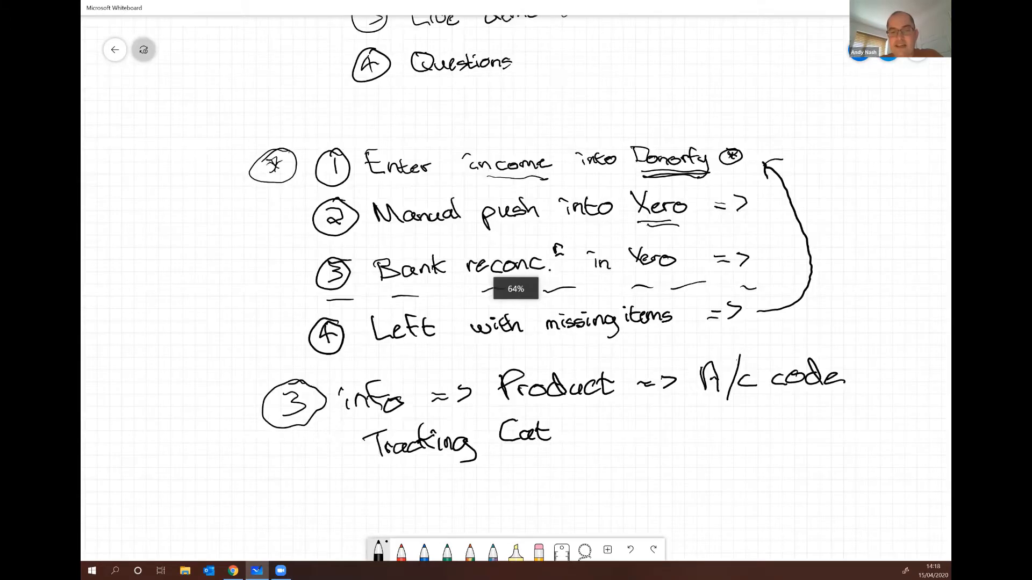
pyautogui.scroll(-5, 678, 329)
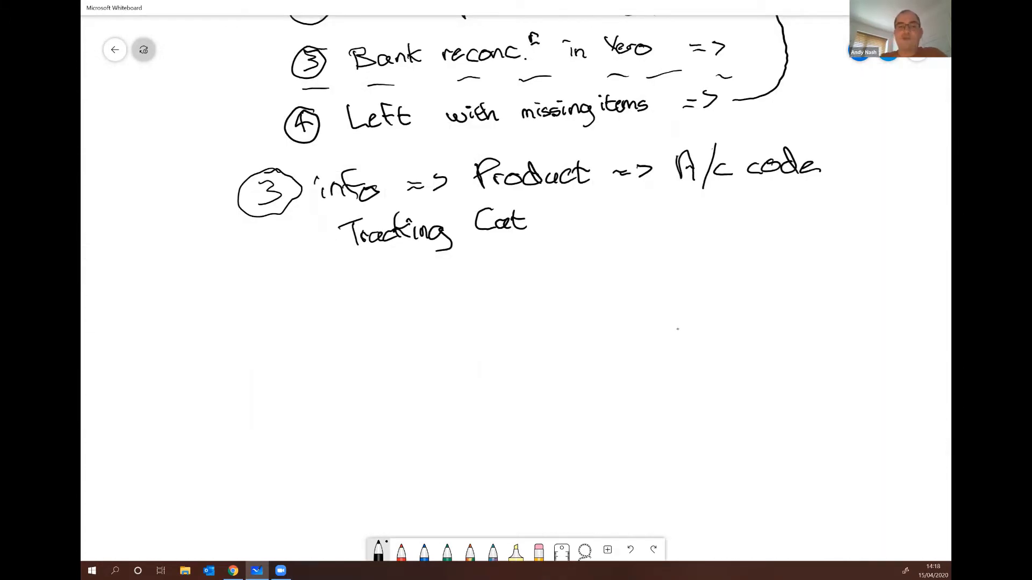
pyautogui.moveTo(568, 203)
pyautogui.mouseDown()
pyautogui.moveTo(576, 235)
pyautogui.moveTo(552, 290)
pyautogui.moveTo(572, 291)
pyautogui.mouseUp()
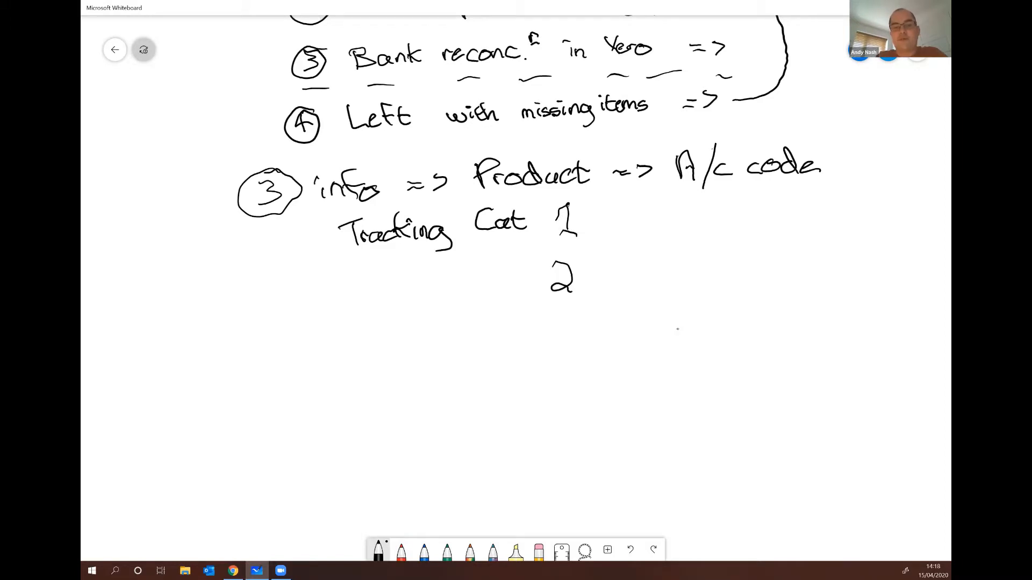
pyautogui.moveTo(607, 226); pyautogui.dragTo(623, 232)
pyautogui.moveTo(631, 217); pyautogui.dragTo(628, 237)
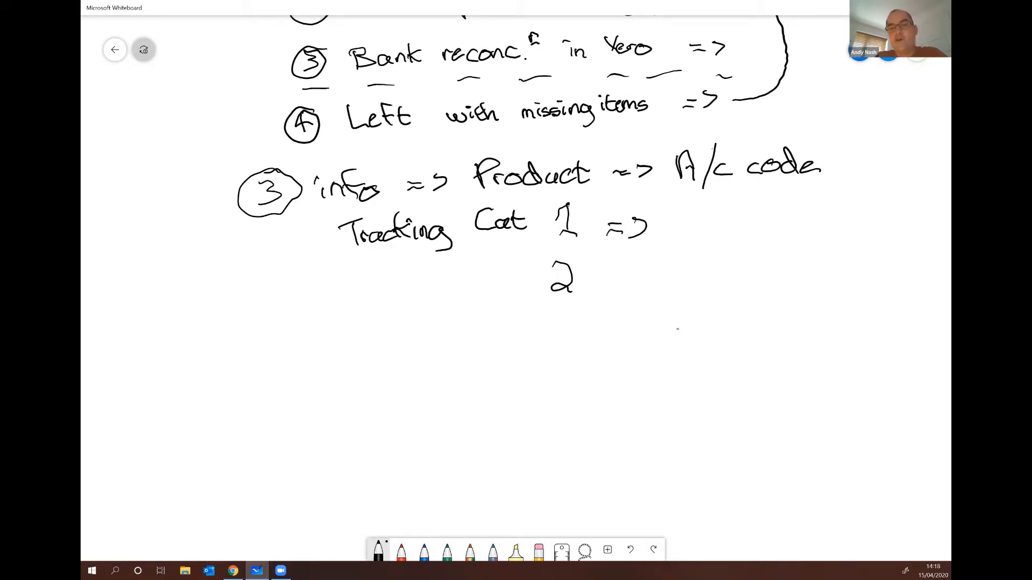
pyautogui.moveTo(683, 214); pyautogui.dragTo(689, 241)
pyautogui.moveTo(674, 215)
pyautogui.mouseDown()
pyautogui.moveTo(693, 210)
pyautogui.moveTo(699, 225)
pyautogui.mouseUp()
pyautogui.moveTo(693, 209); pyautogui.dragTo(709, 207)
pyautogui.moveTo(711, 228); pyautogui.dragTo(776, 242)
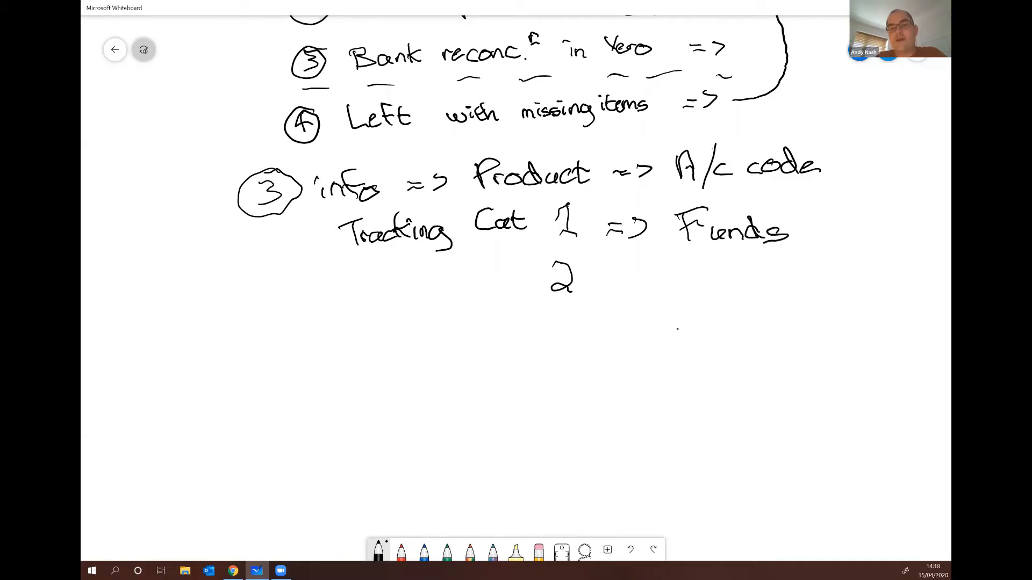
# Handwrite "Depart" and "Campaigns" beneath Funds as further tracking category examples.
pyautogui.moveTo(689, 267)
pyautogui.mouseDown()
pyautogui.moveTo(690, 292)
pyautogui.moveTo(731, 287)
pyautogui.moveTo(745, 302)
pyautogui.moveTo(735, 286)
pyautogui.mouseUp()
pyautogui.moveTo(772, 274)
pyautogui.mouseDown()
pyautogui.moveTo(765, 281)
pyautogui.moveTo(776, 286)
pyautogui.moveTo(794, 272)
pyautogui.moveTo(800, 288)
pyautogui.mouseUp()
pyautogui.moveTo(790, 276); pyautogui.dragTo(812, 271)
pyautogui.moveTo(709, 310)
pyautogui.mouseDown()
pyautogui.moveTo(697, 336)
pyautogui.moveTo(723, 339)
pyautogui.mouseUp()
pyautogui.moveTo(737, 325)
pyautogui.mouseDown()
pyautogui.moveTo(770, 334)
pyautogui.moveTo(775, 348)
pyautogui.moveTo(791, 331)
pyautogui.moveTo(837, 329)
pyautogui.moveTo(826, 348)
pyautogui.moveTo(855, 334)
pyautogui.mouseUp()
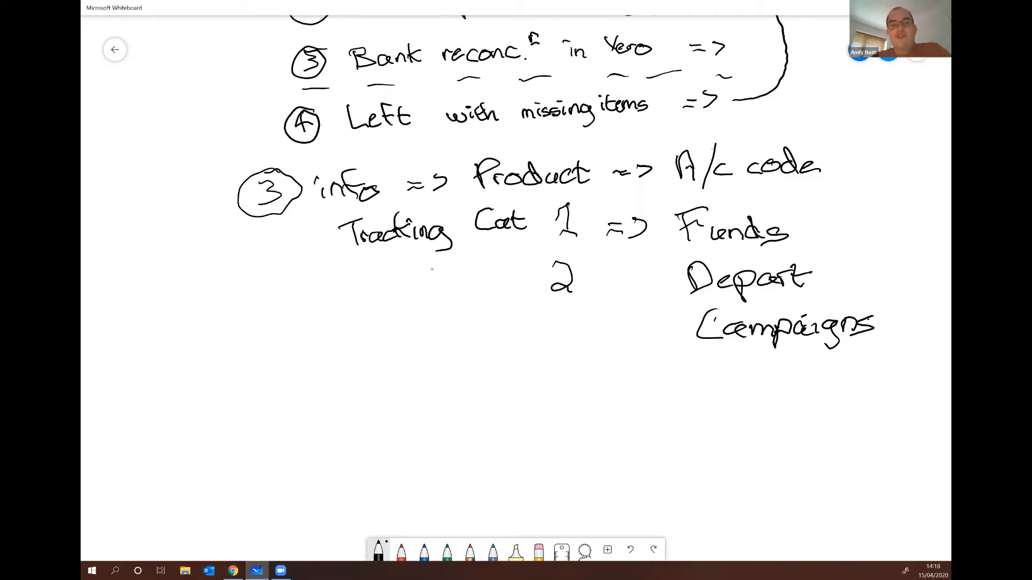
pyautogui.scroll(5, 388, 285)
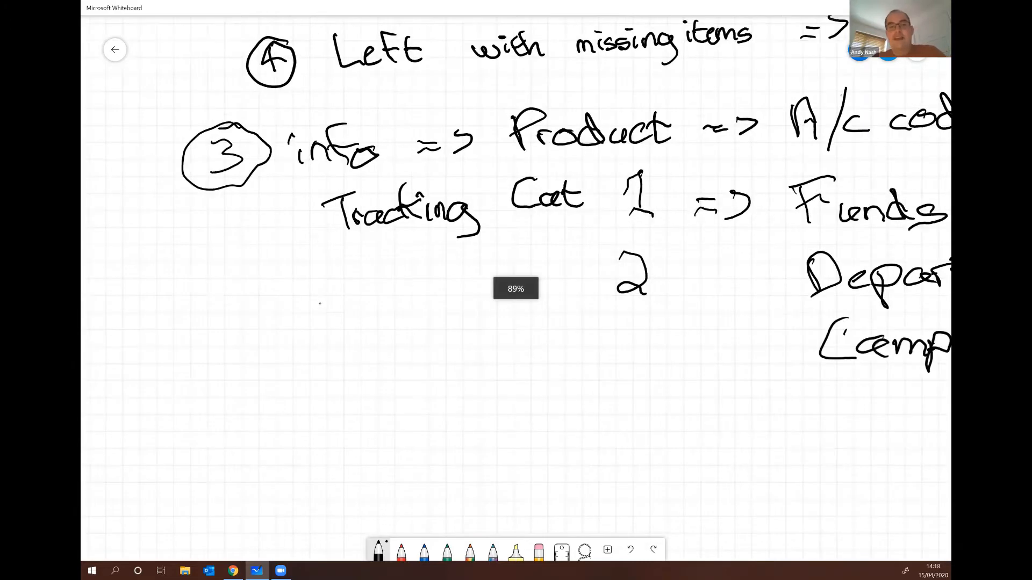
pyautogui.scroll(1, 319, 303)
pyautogui.scroll(-5, 377, 253)
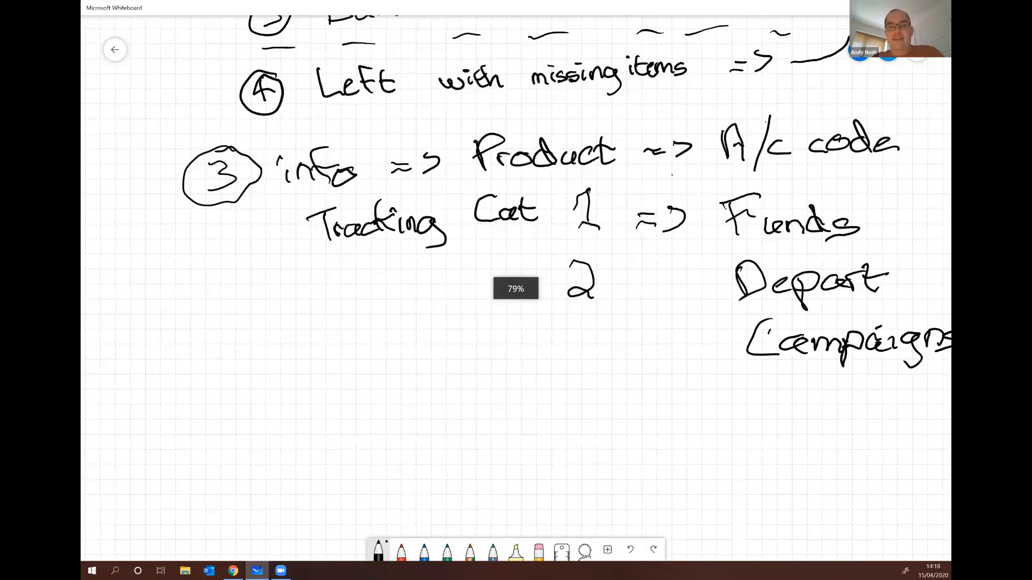
pyautogui.scroll(3, 292, 294)
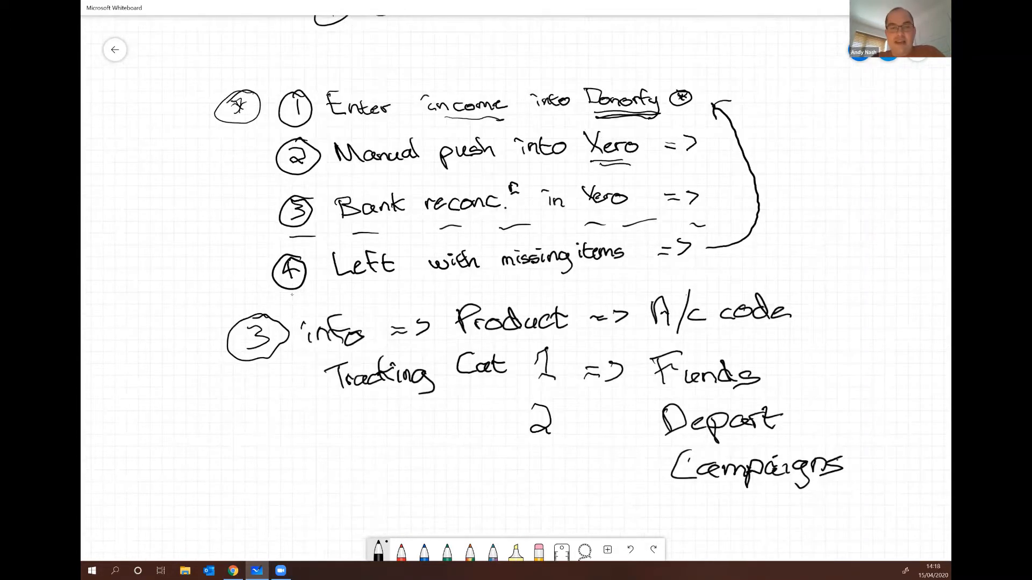
pyautogui.scroll(1, 330, 75)
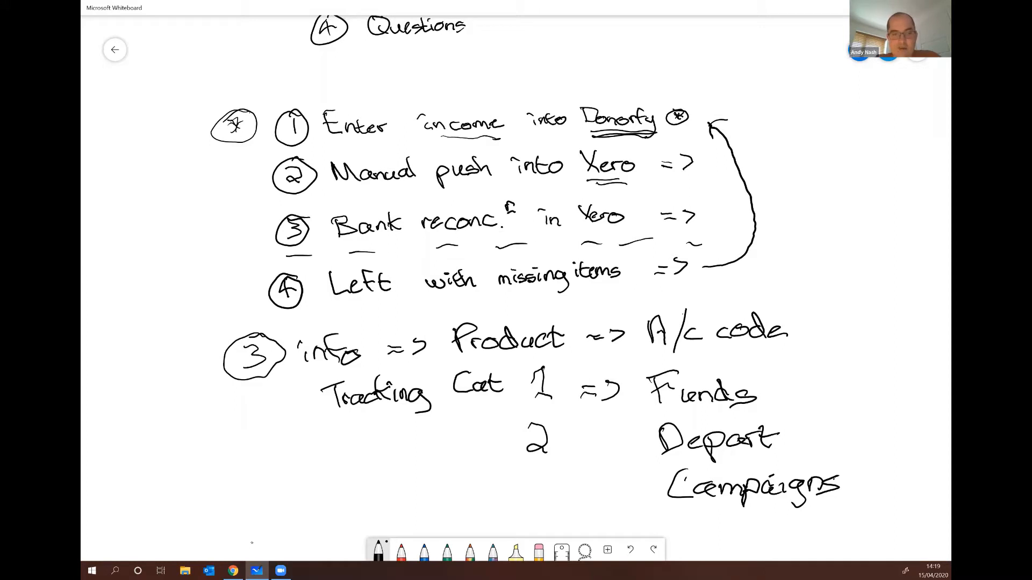
# Switch to Donorfy in the browser and open the Xero Settings in its configuration.
pyautogui.click(233, 570)
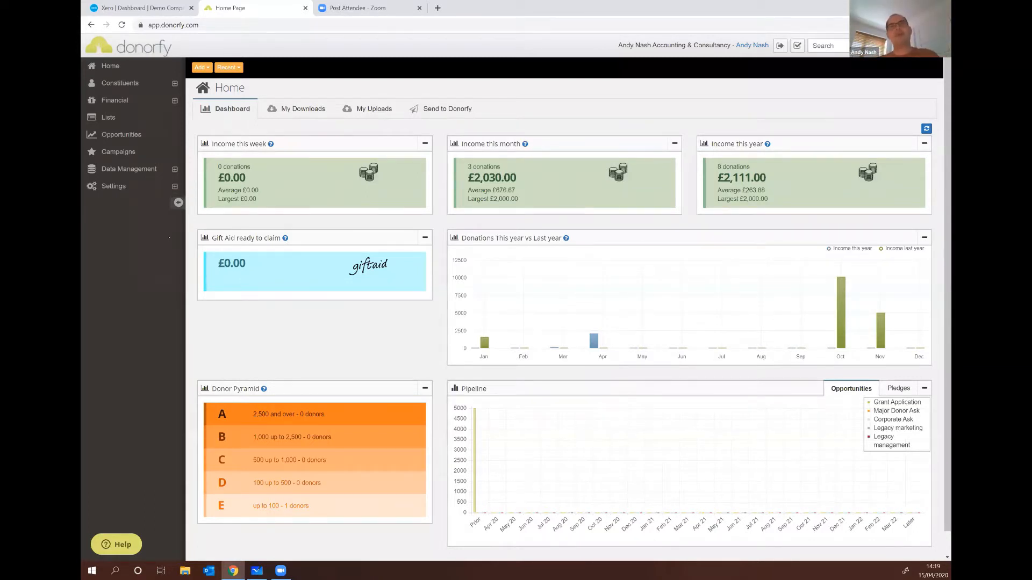
pyautogui.click(175, 190)
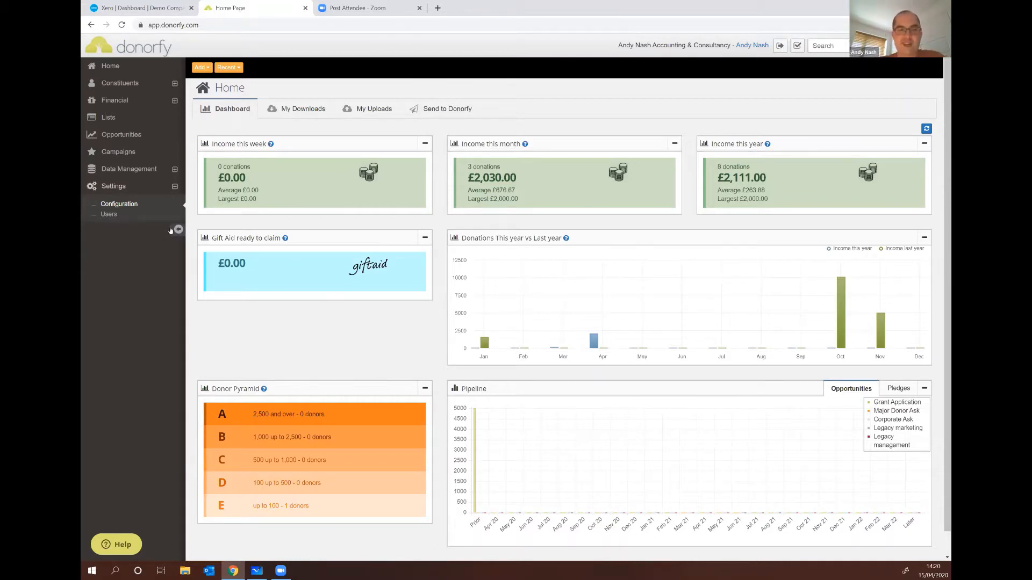
pyautogui.click(117, 204)
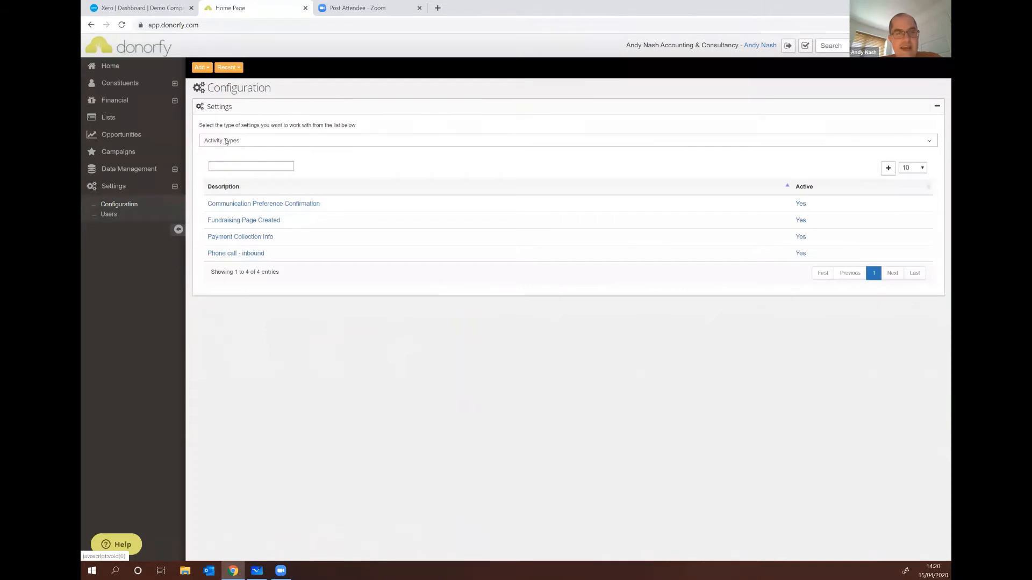
pyautogui.click(226, 141)
pyautogui.write('xero')
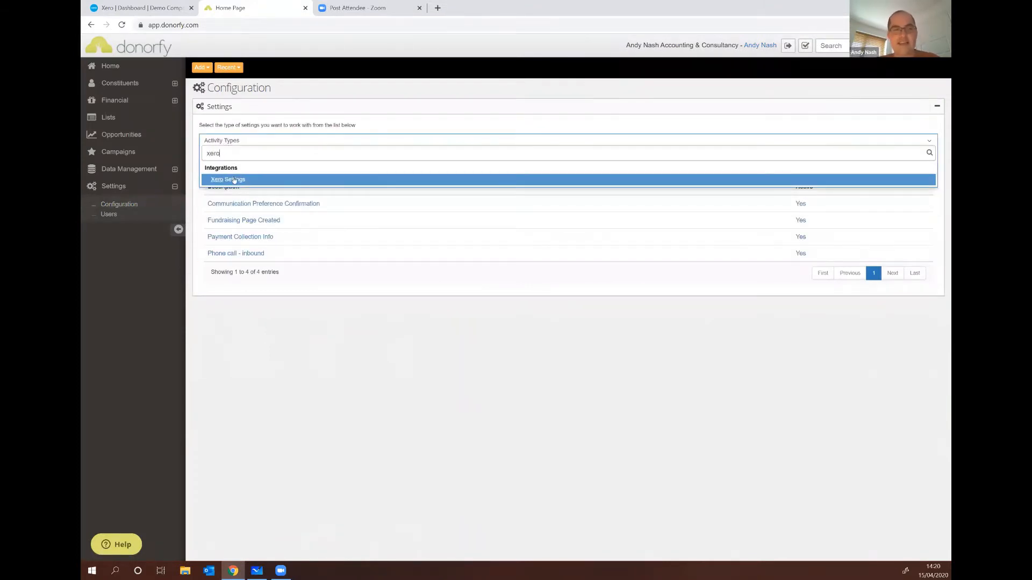
pyautogui.click(238, 180)
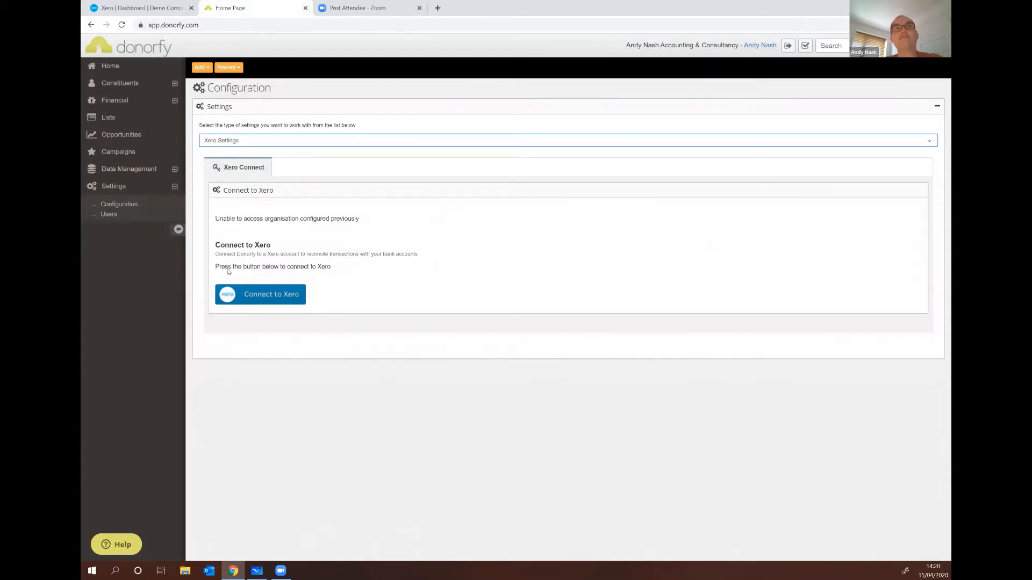
# Connect Donorfy to Xero and allow it access to the Demo Company (UK) organisation.
pyautogui.click(259, 298)
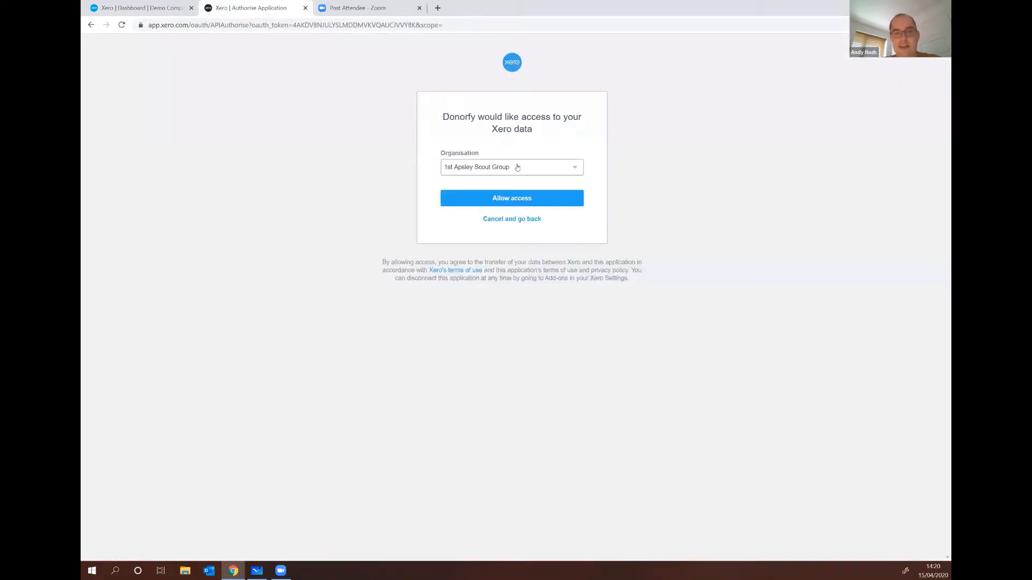
pyautogui.click(517, 167)
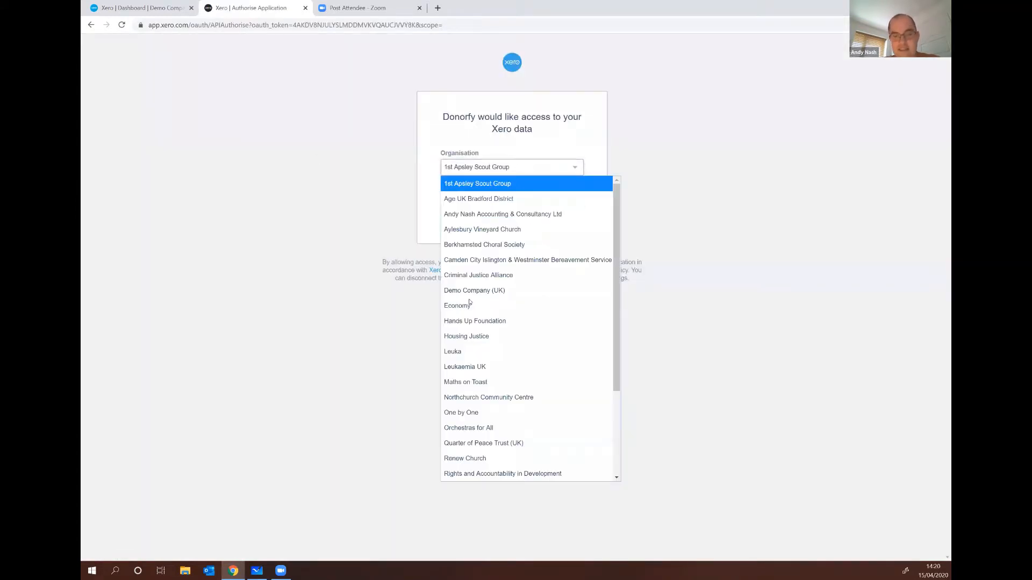
pyautogui.scroll(-3, 469, 301)
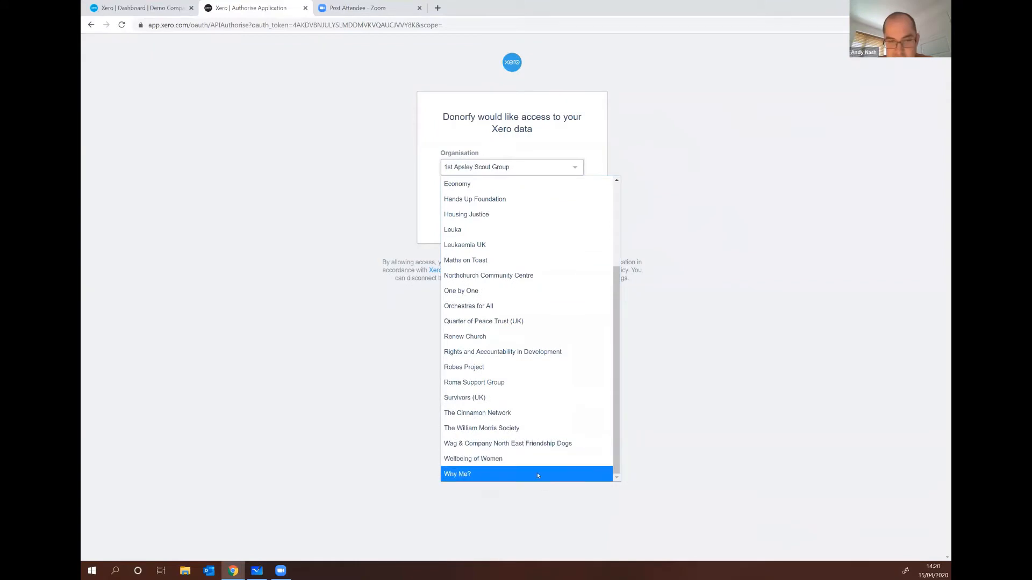
pyautogui.scroll(3, 548, 410)
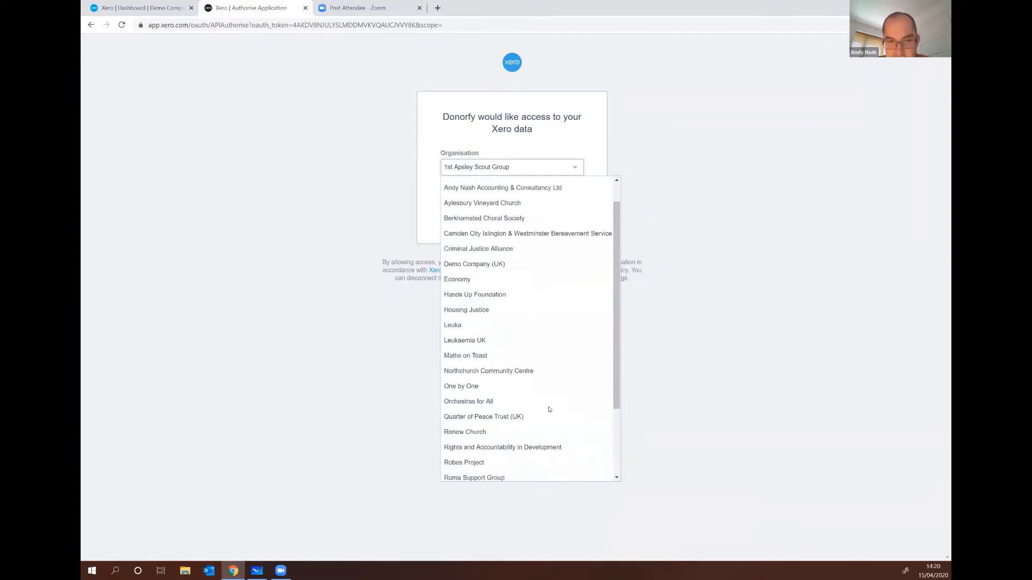
pyautogui.click(494, 264)
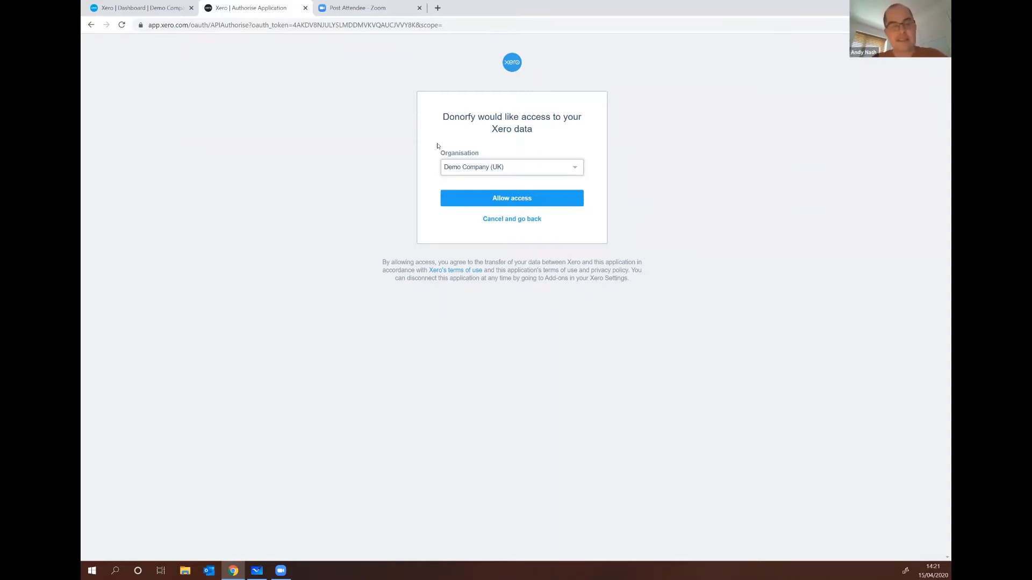
pyautogui.click(544, 199)
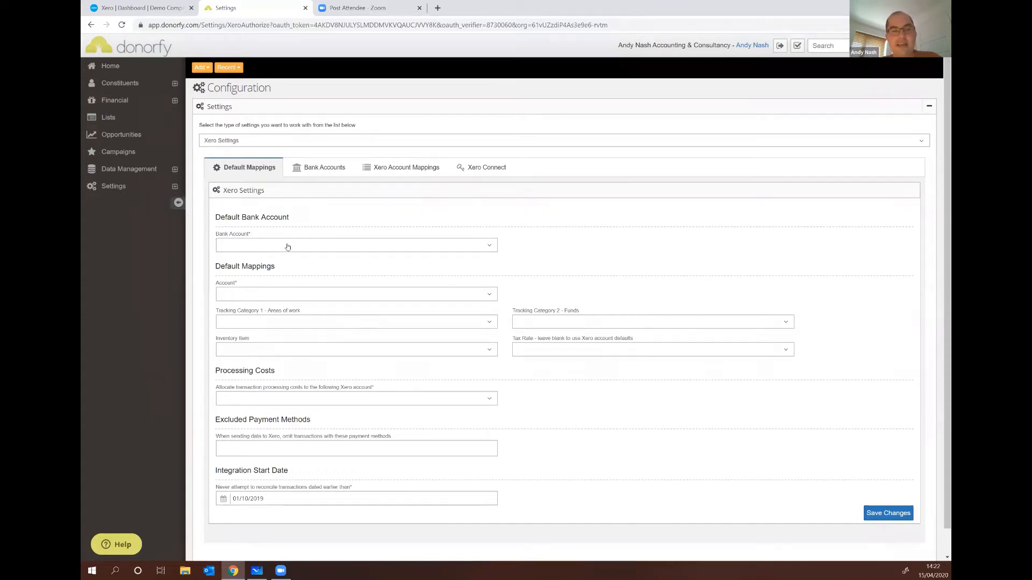
# Set the default bank account to 780000 RBS Current Account.
pyautogui.click(358, 246)
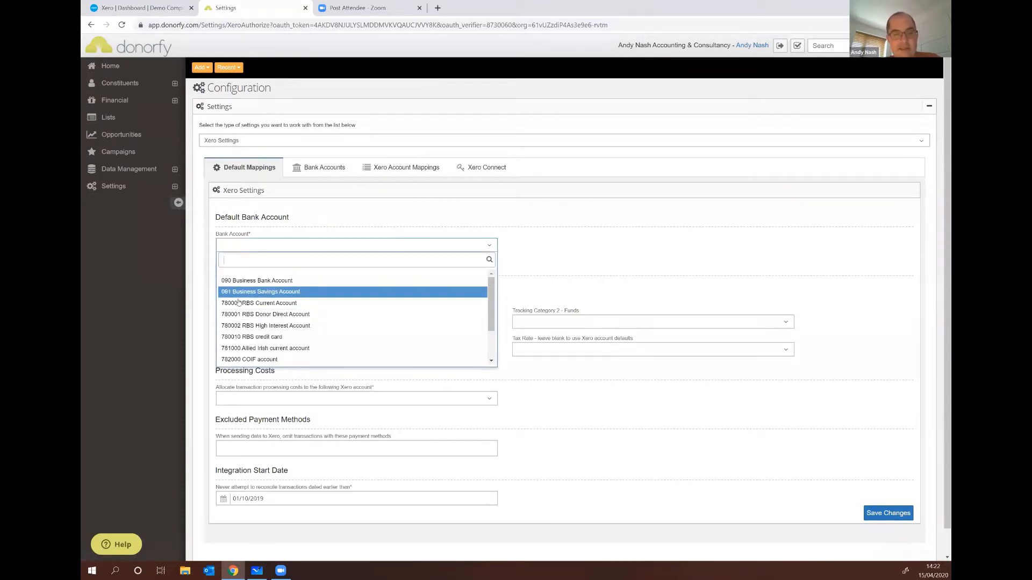
pyautogui.scroll(-2, 246, 317)
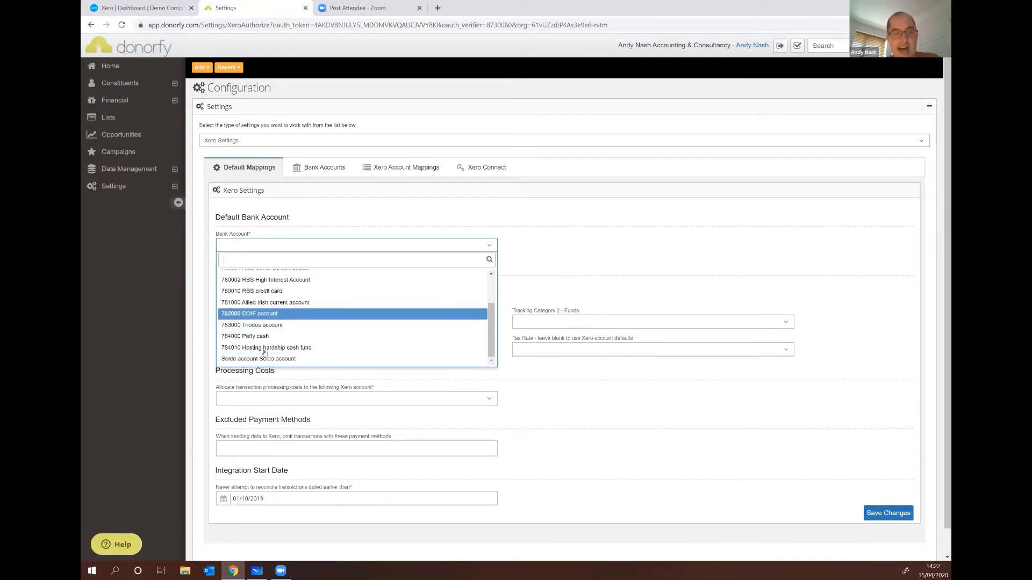
pyautogui.scroll(3, 268, 359)
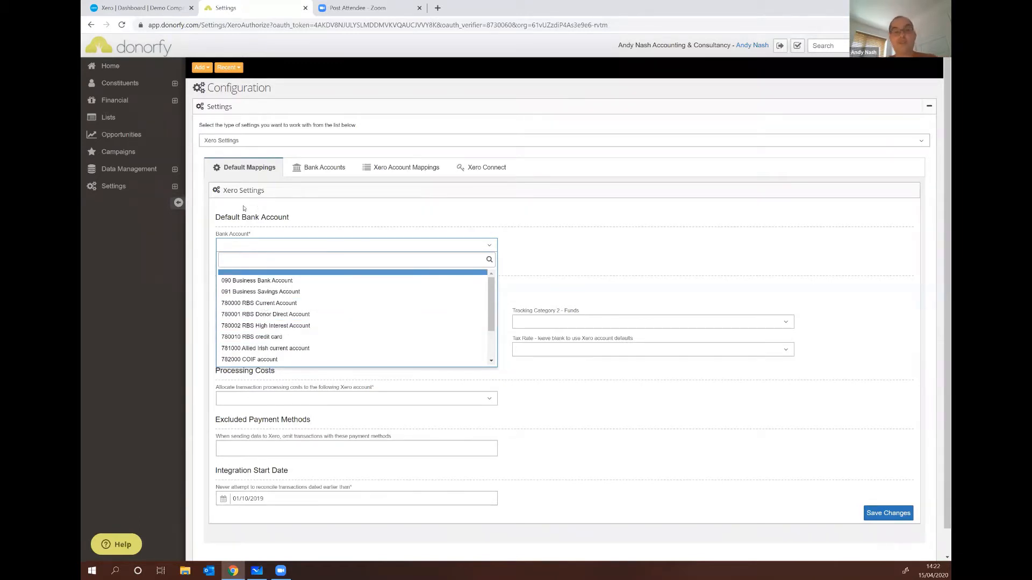
pyautogui.click(244, 304)
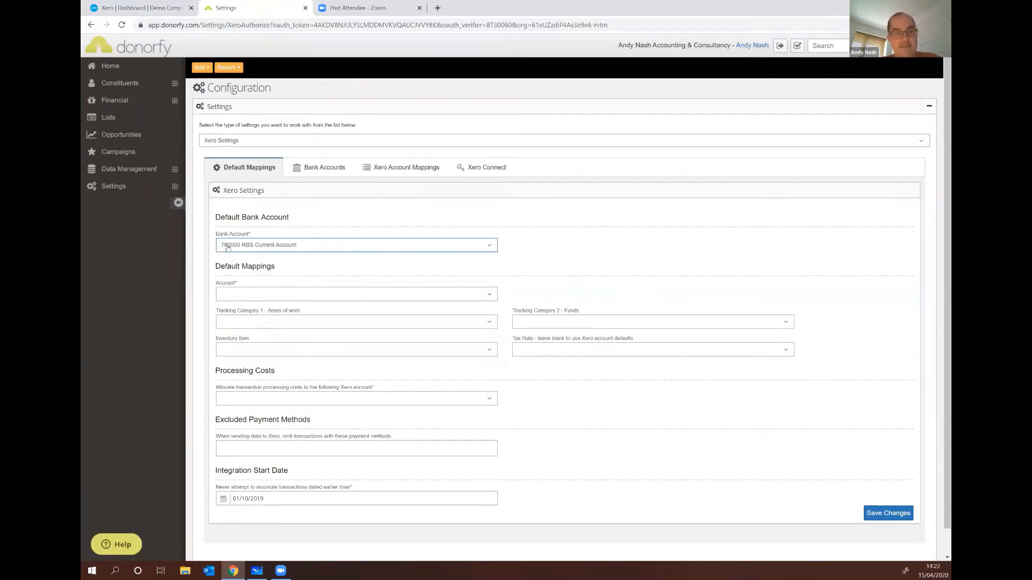
# Set the default mapping account to 130004 Donations - other.
pyautogui.click(267, 300)
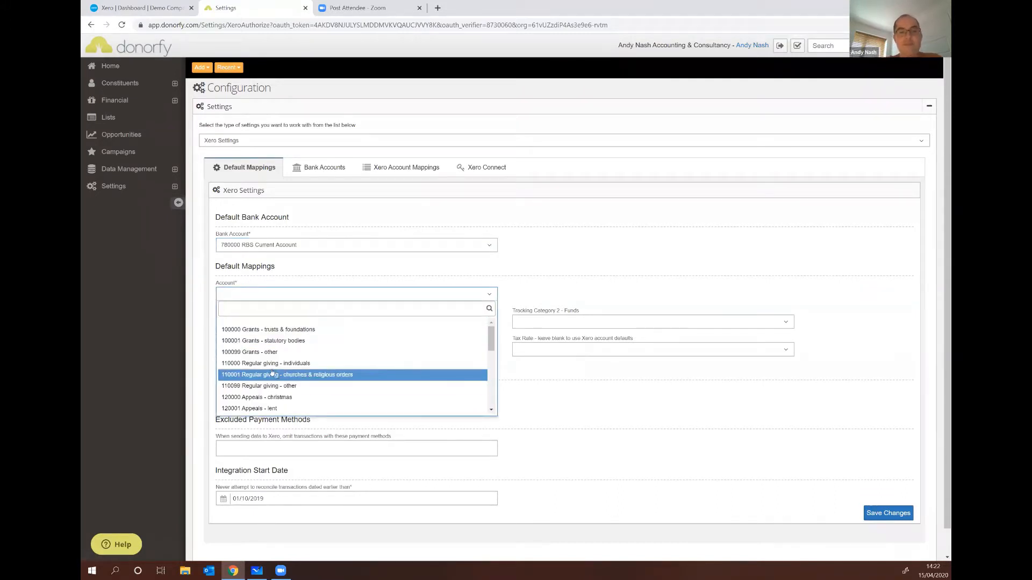
pyautogui.scroll(-2, 272, 376)
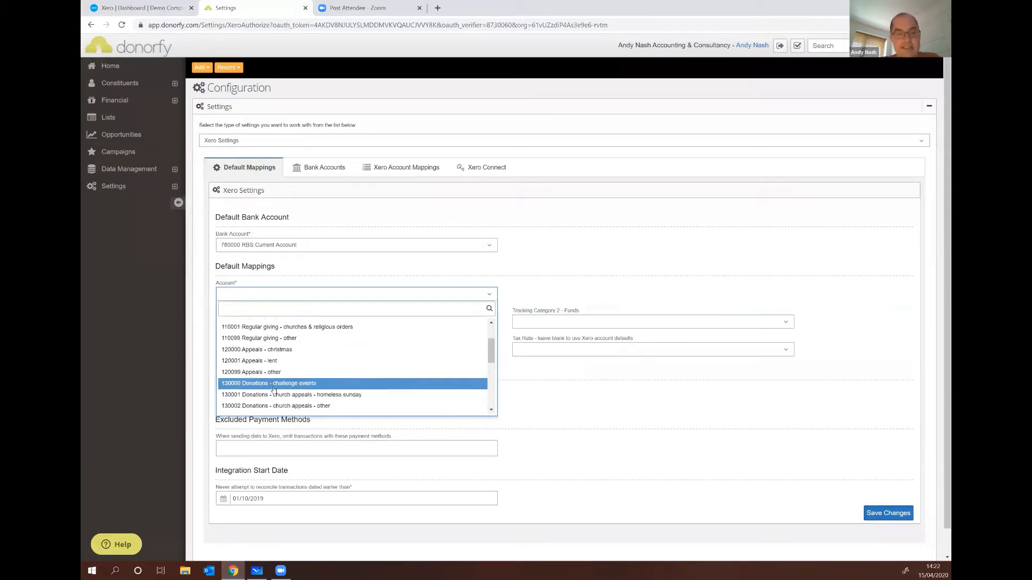
pyautogui.scroll(-4, 274, 390)
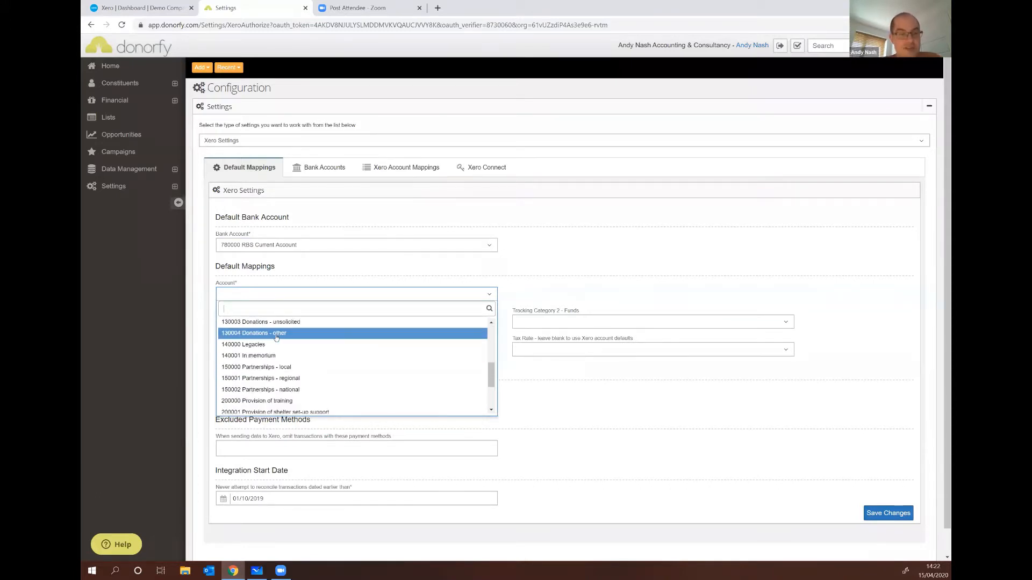
pyautogui.click(276, 333)
pyautogui.click(299, 296)
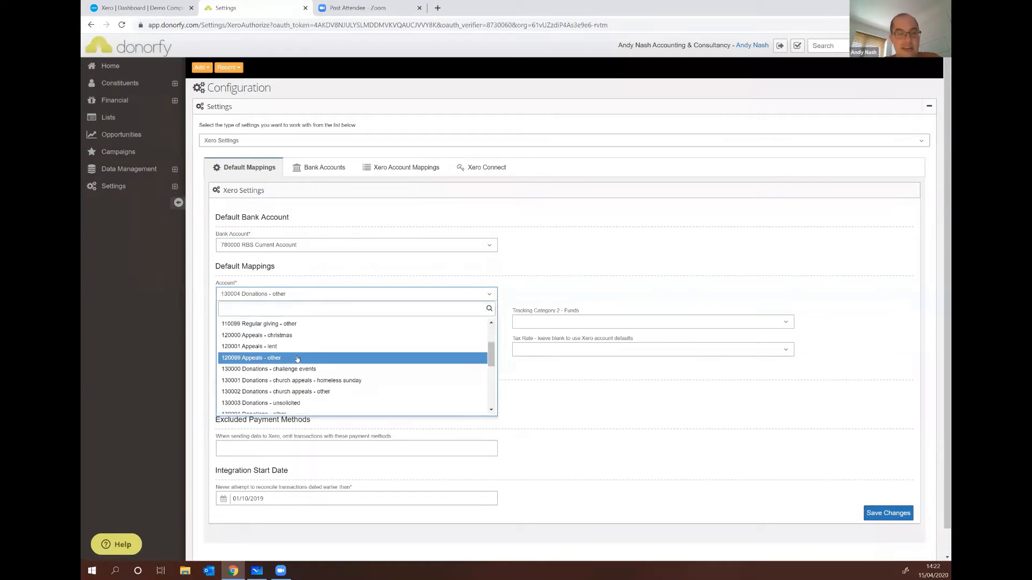
pyautogui.click(209, 450)
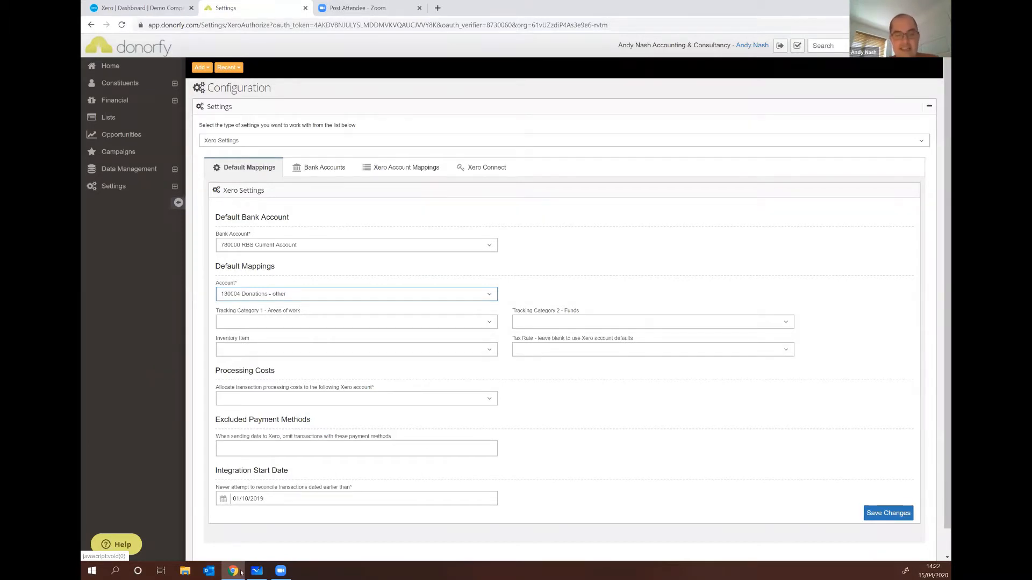
# Switch to Microsoft Whiteboard and review the notes on account codes and tracking categories.
pyautogui.click(257, 570)
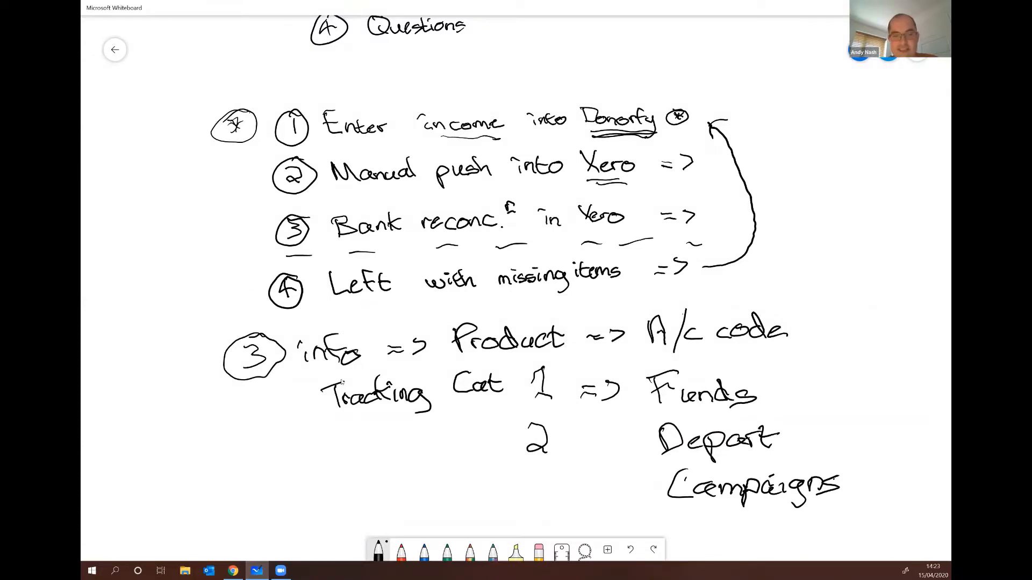
pyautogui.scroll(2, 299, 382)
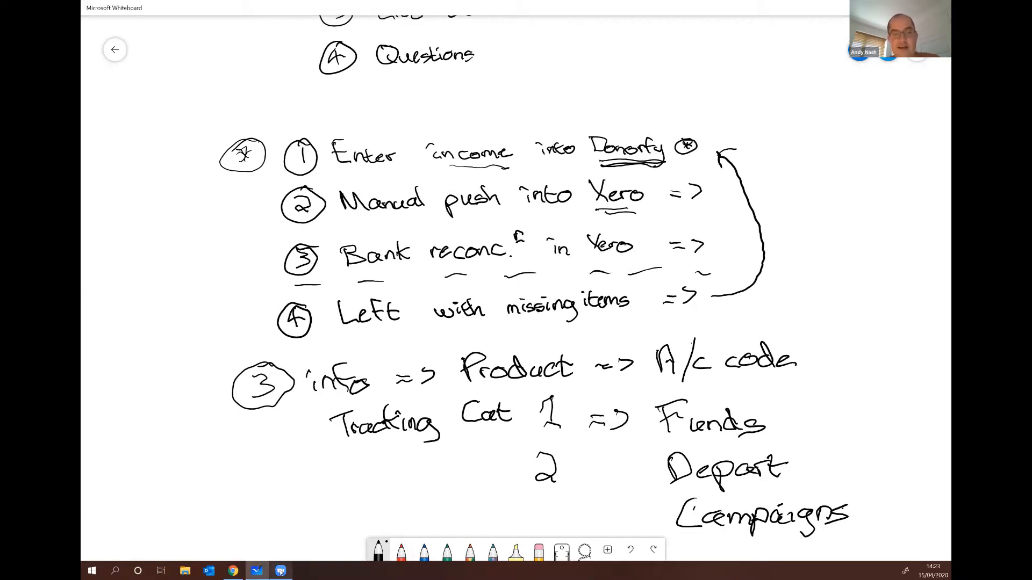
pyautogui.moveTo(274, 572)
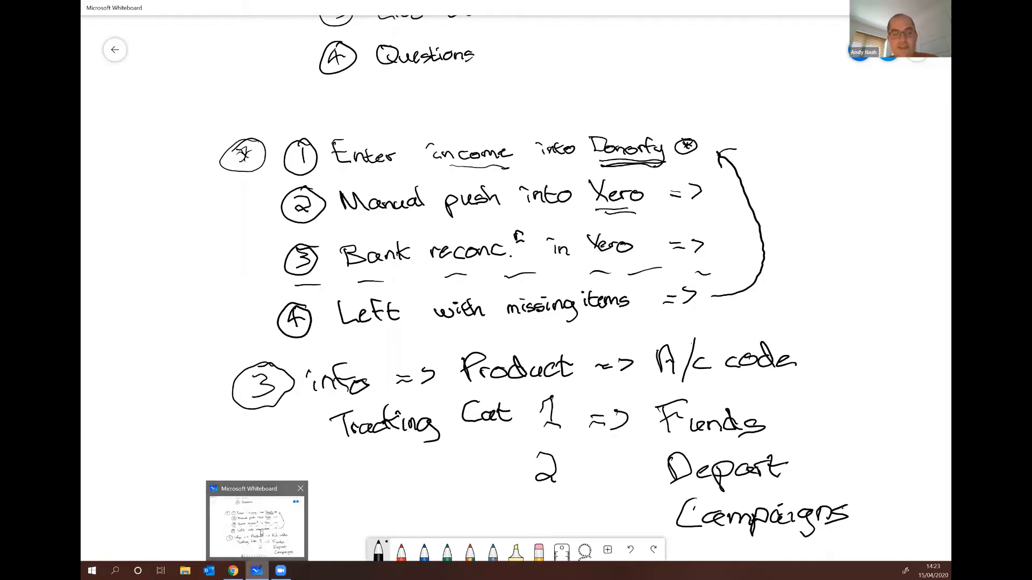
# Return to Donorfy and set the default tracking categories: Areas of work to Night shelters - England and Funds to Unrestricted.
pyautogui.click(235, 570)
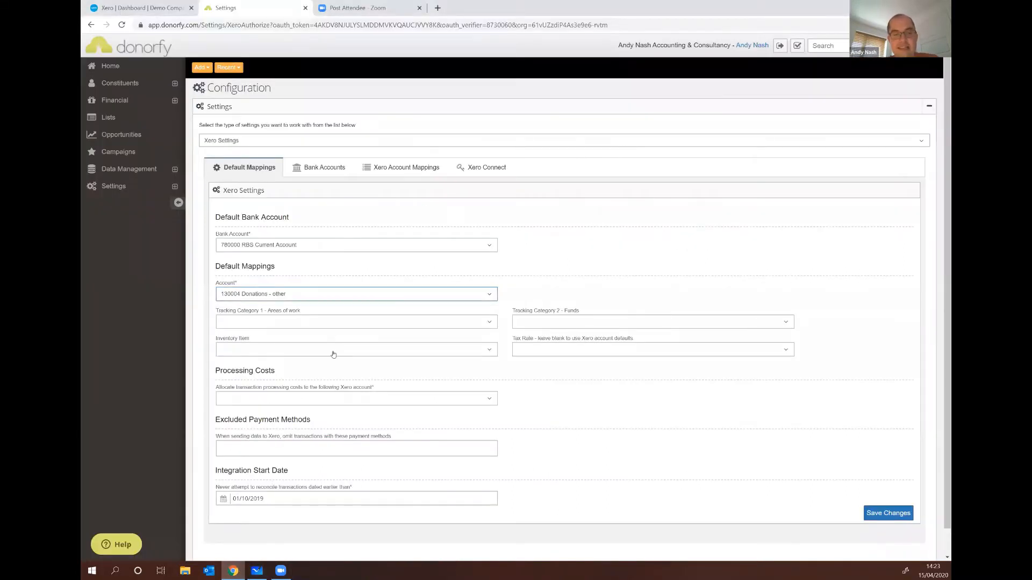
pyautogui.click(355, 322)
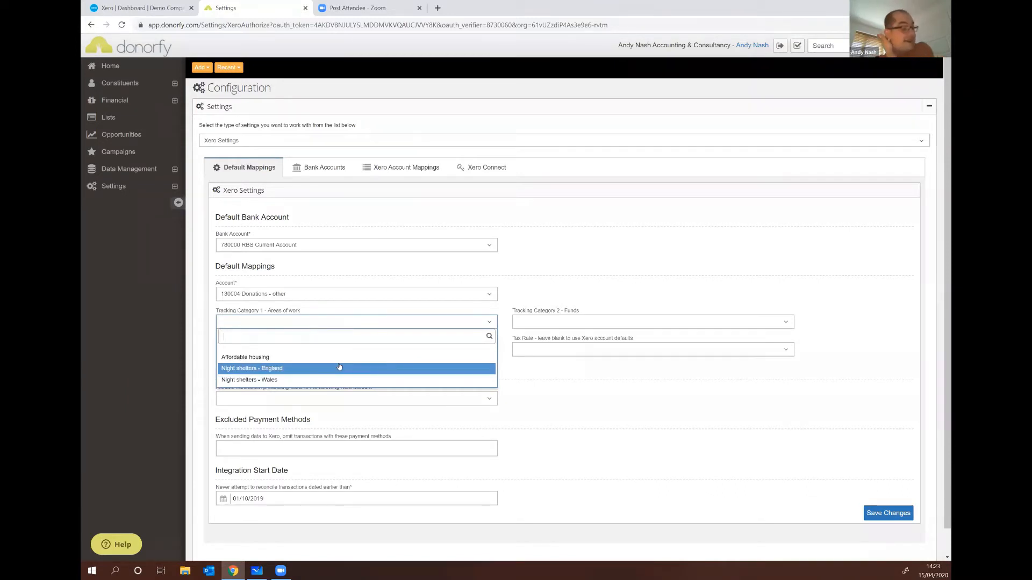
pyautogui.click(335, 369)
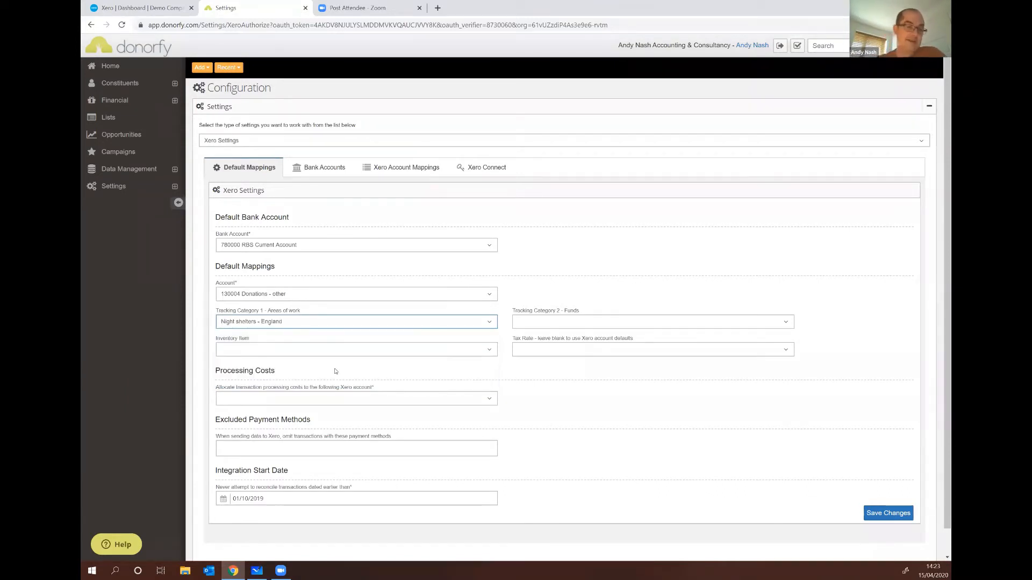
pyautogui.click(539, 323)
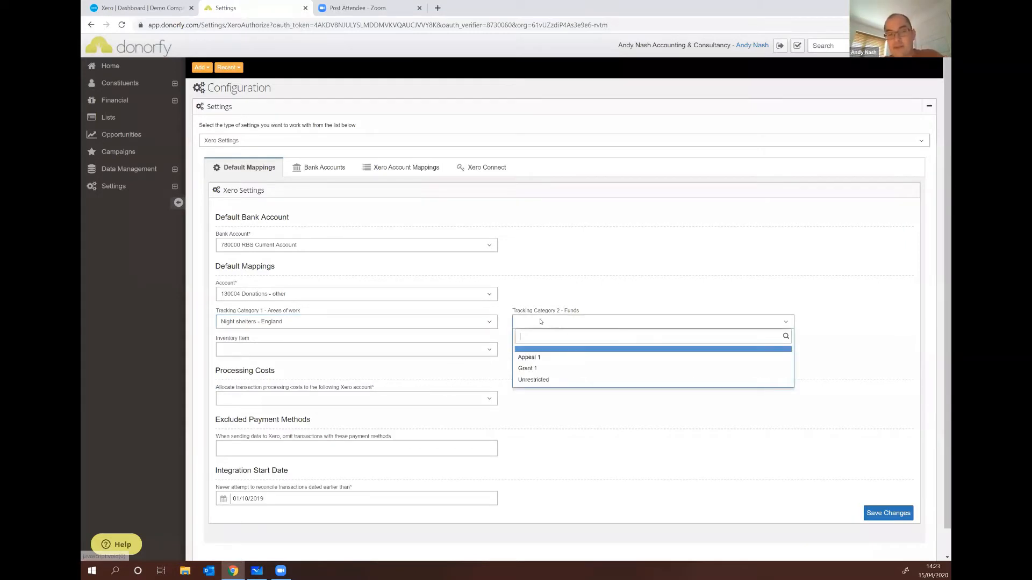
pyautogui.click(548, 380)
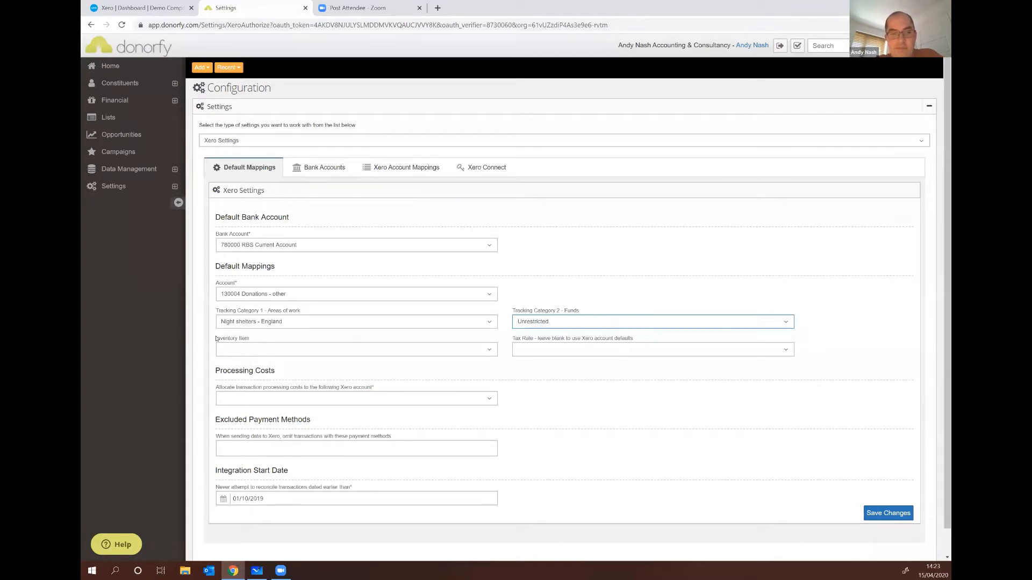
pyautogui.moveTo(212, 339); pyautogui.dragTo(265, 338)
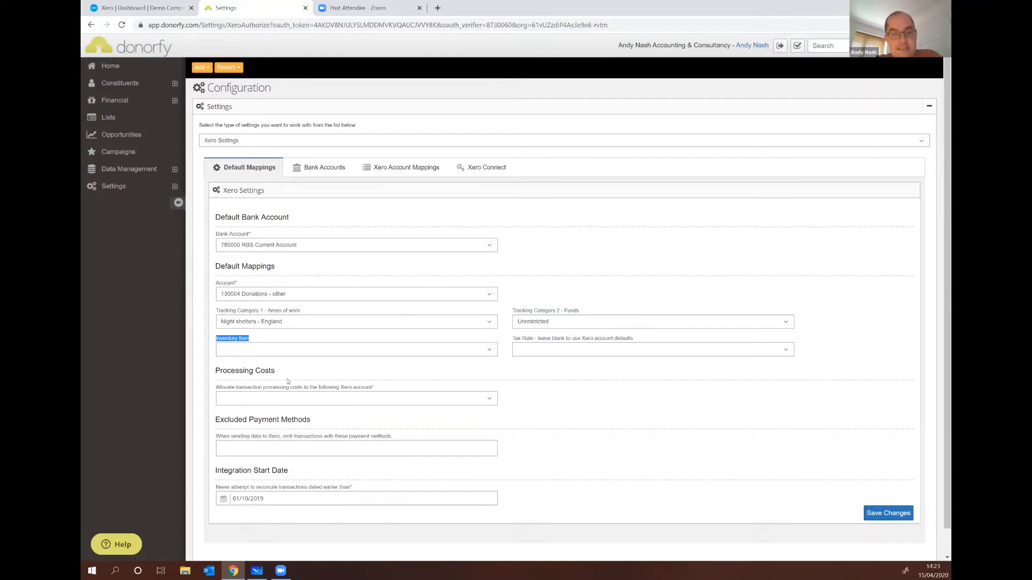
pyautogui.click(264, 371)
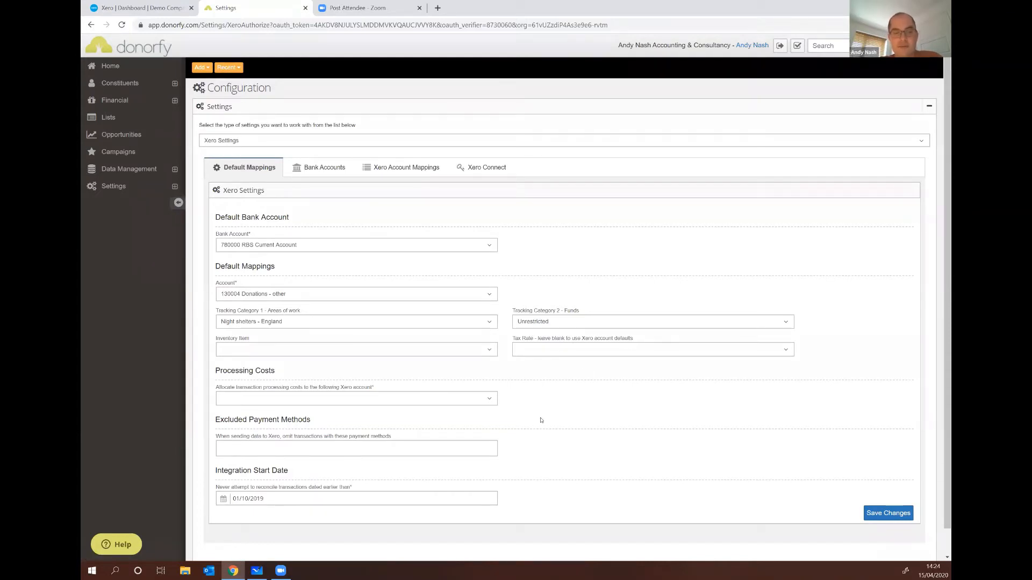
# Allocate transaction processing costs to the Xero account 510000 Direct costs - fundraising - donation processing fees.
pyautogui.scroll(-1, 541, 420)
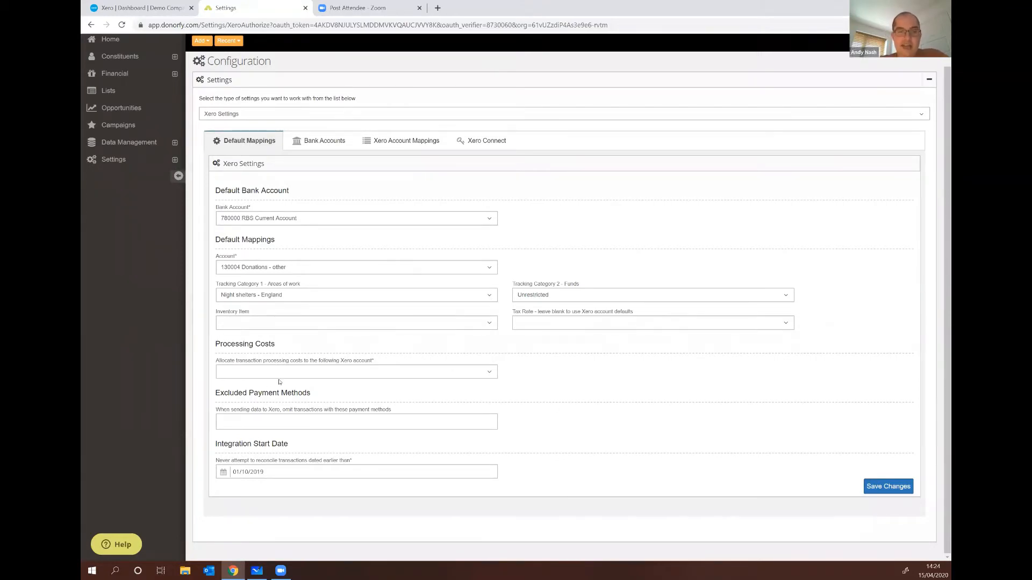
pyautogui.click(262, 372)
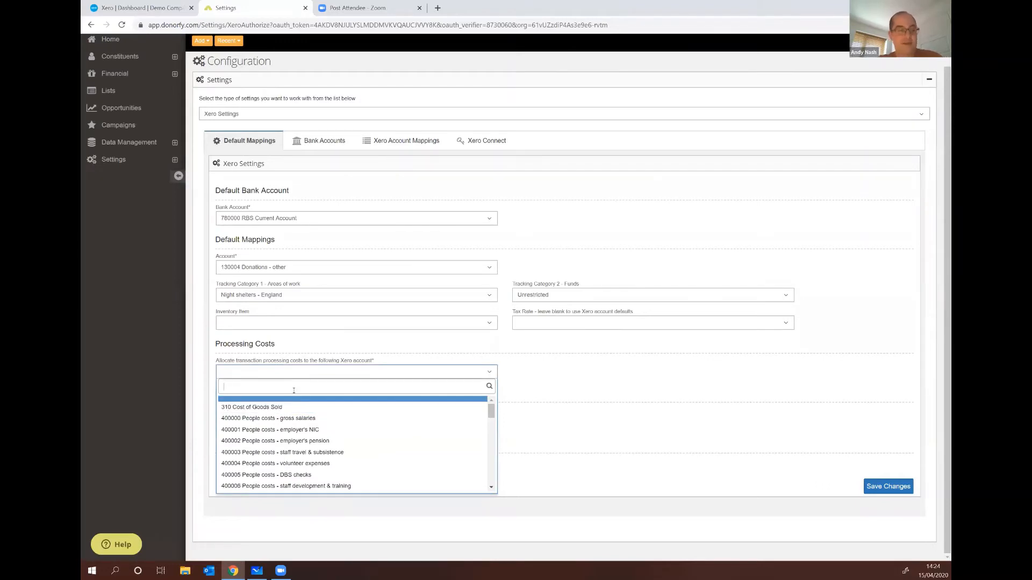
pyautogui.write('do')
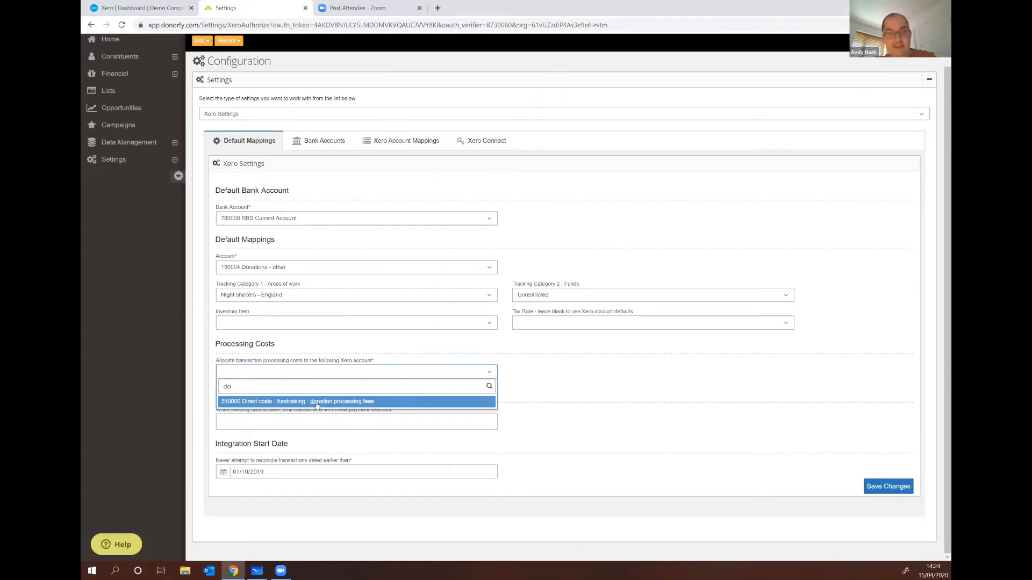
pyautogui.click(317, 404)
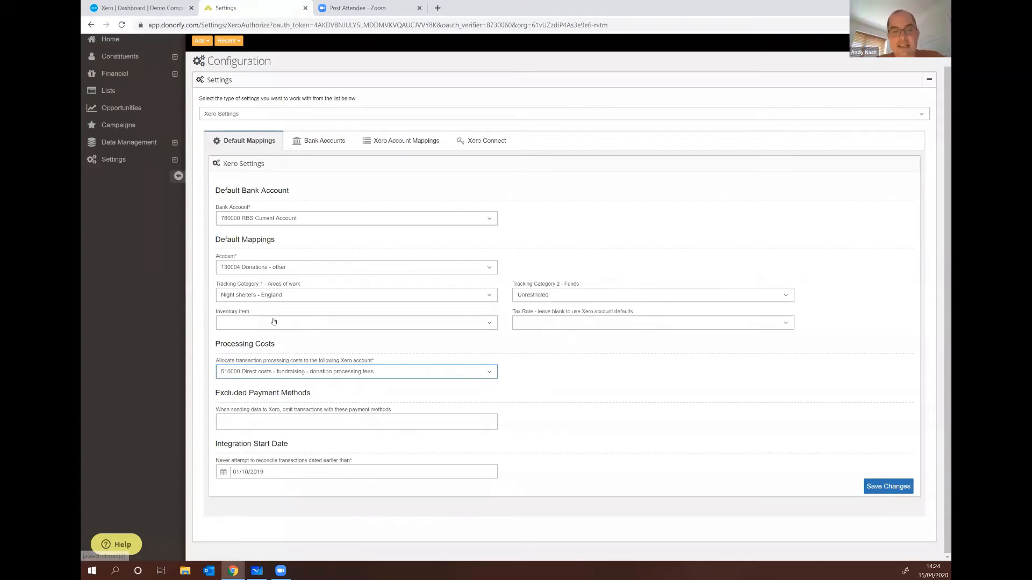
pyautogui.click(254, 310)
pyautogui.moveTo(214, 310); pyautogui.dragTo(215, 326)
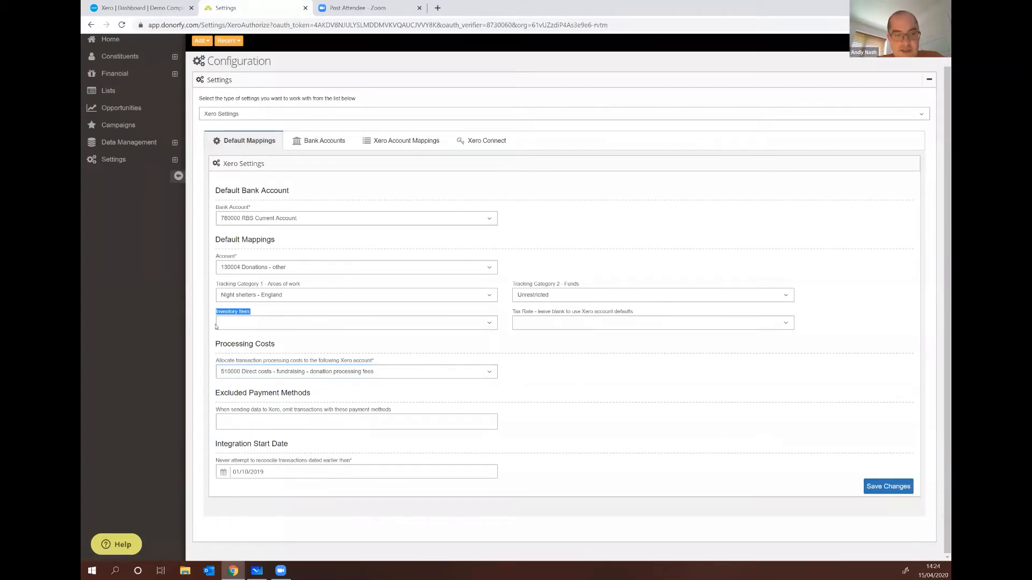
# Examine the payment methods that can be excluded when sending data to Xero, leaving none selected.
pyautogui.click(216, 284)
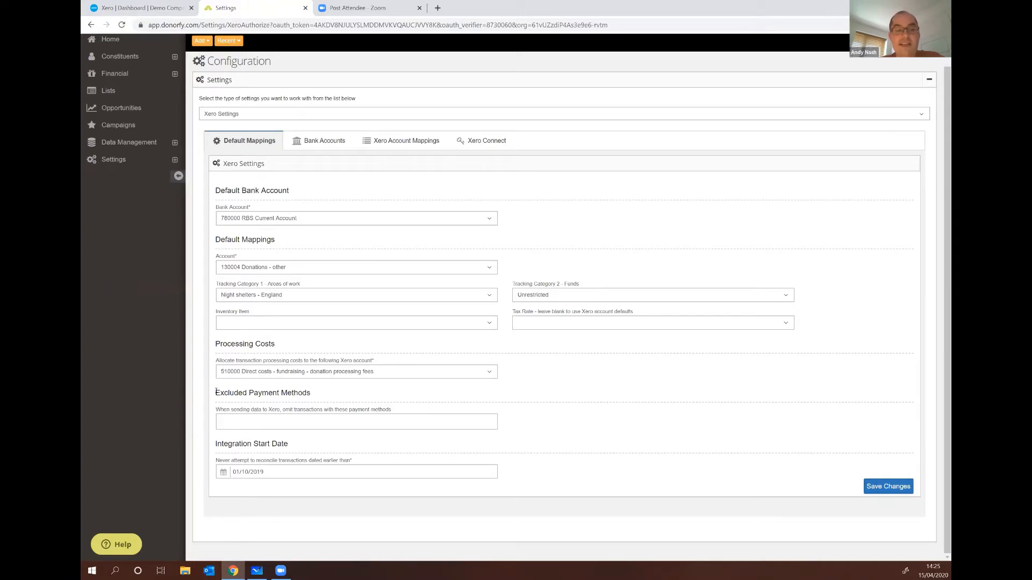
pyautogui.tripleClick(254, 400)
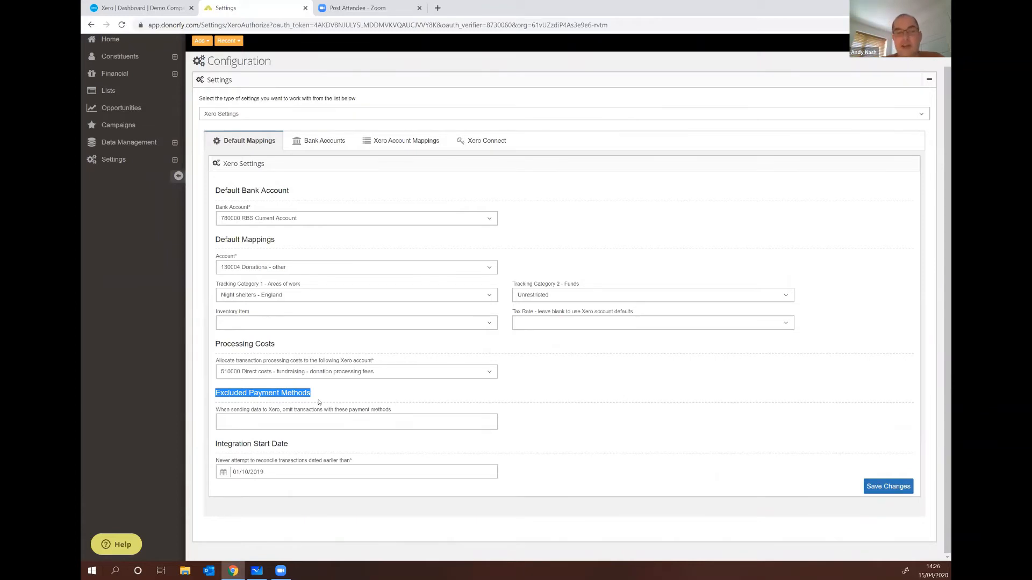
pyautogui.click(287, 423)
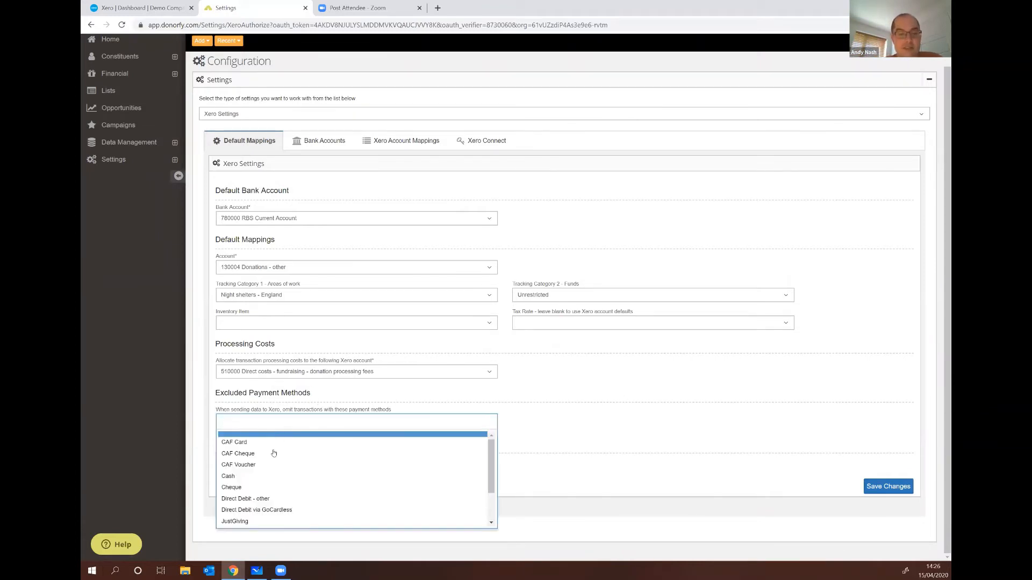
pyautogui.scroll(-2, 271, 468)
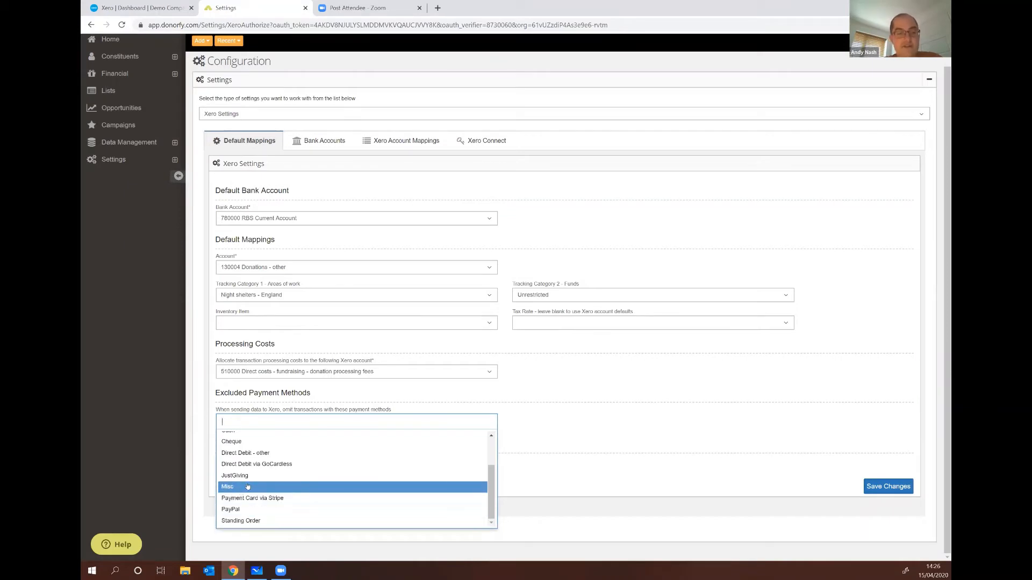
pyautogui.scroll(2, 231, 497)
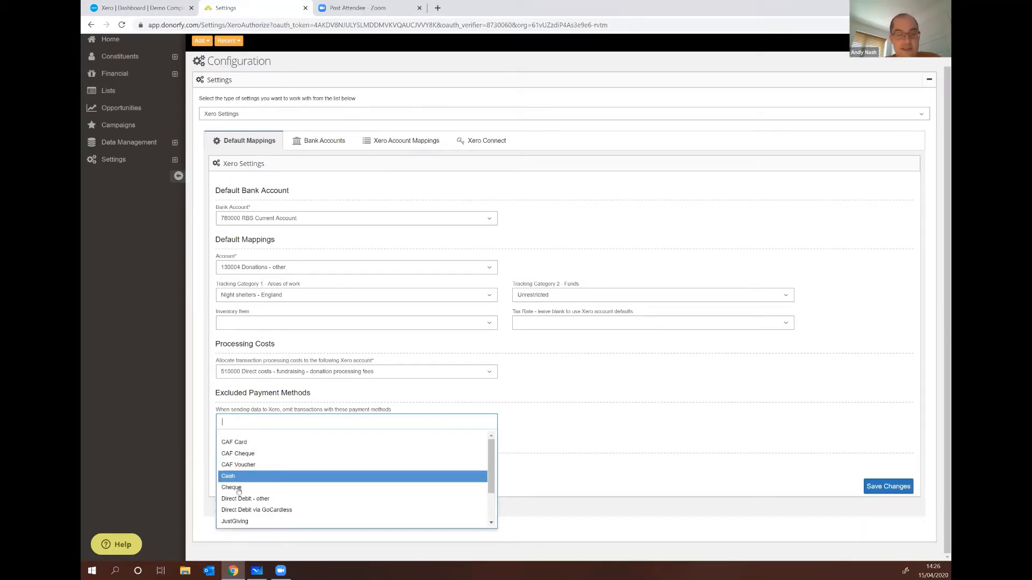
pyautogui.scroll(-2, 241, 494)
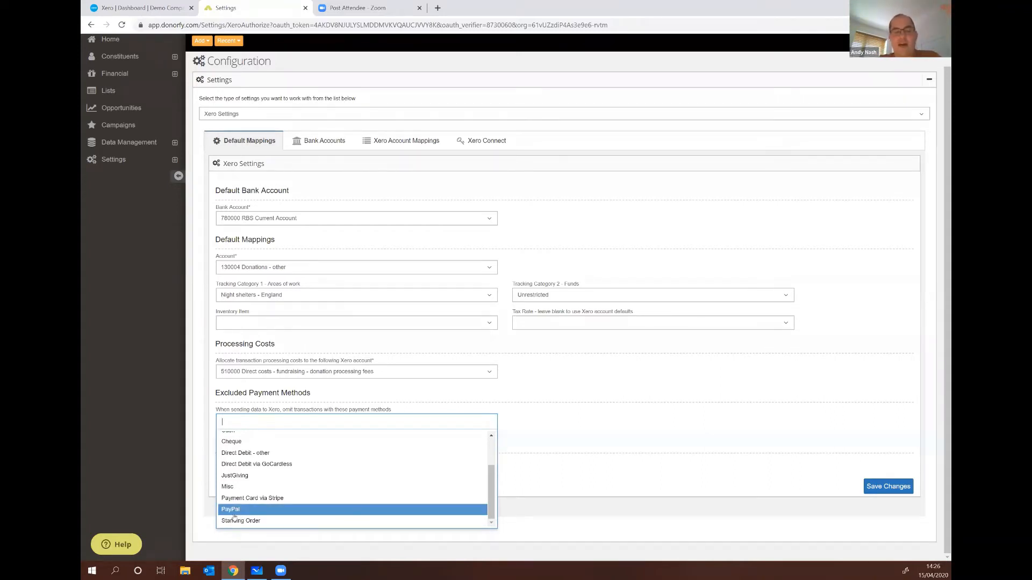
pyautogui.click(579, 444)
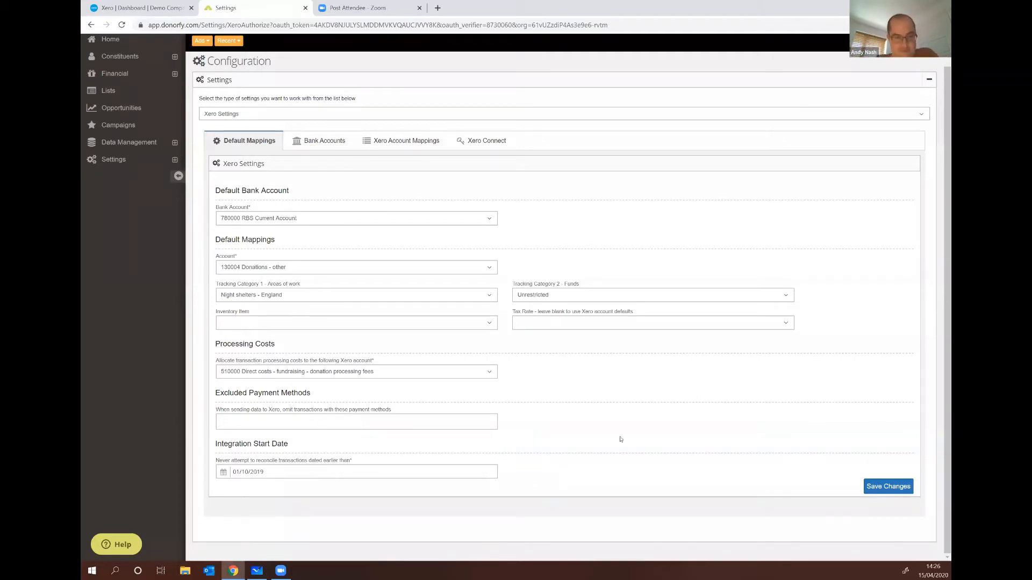
# Check the integration start date and save the default Xero mapping settings.
pyautogui.click(264, 475)
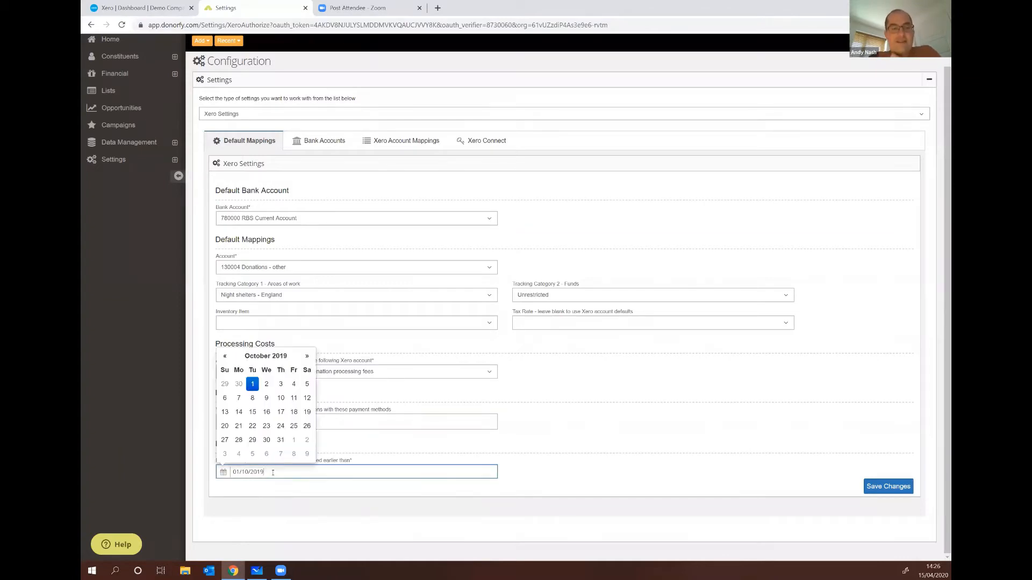
pyautogui.click(482, 457)
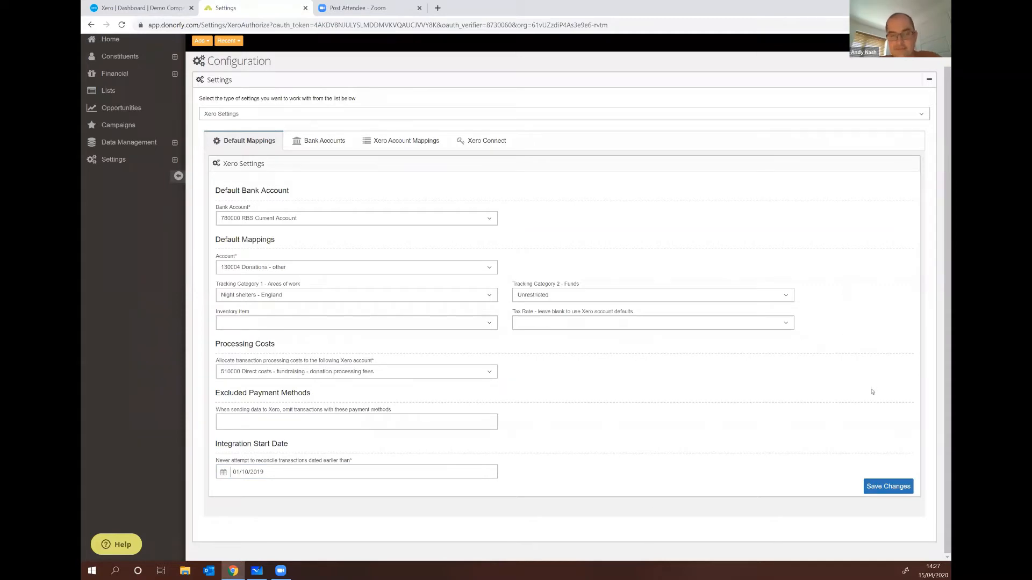
pyautogui.click(883, 487)
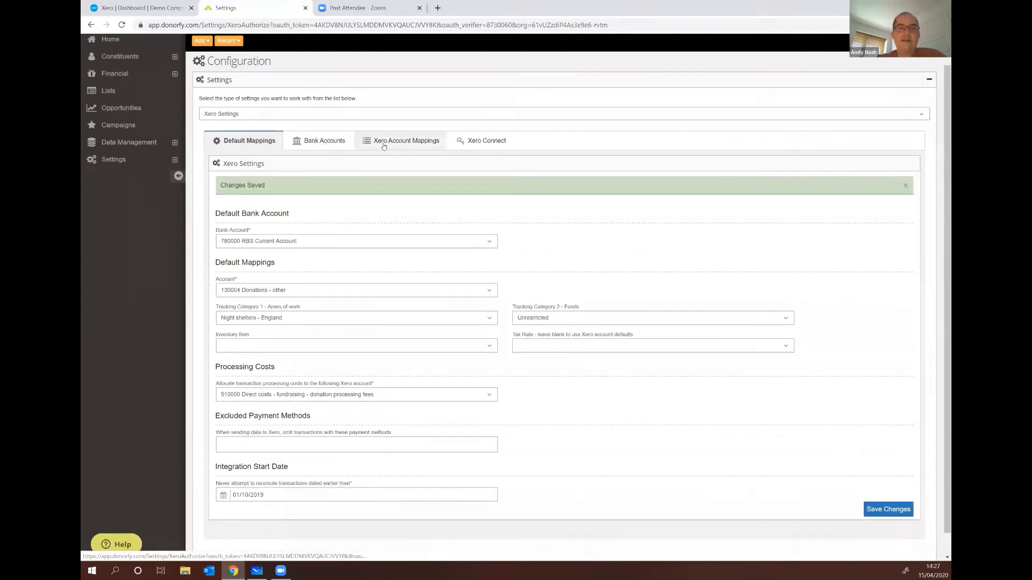
# Look at the Xero bank account mappings, and open the 01 April 2020 transaction on the most recently viewed test donor's timeline.
pyautogui.click(317, 140)
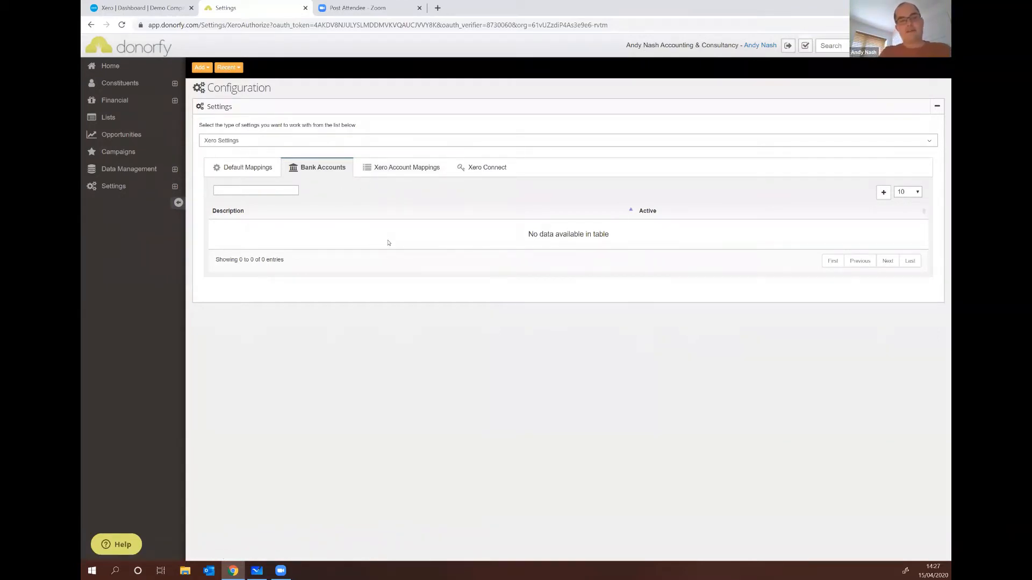
pyautogui.click(234, 69)
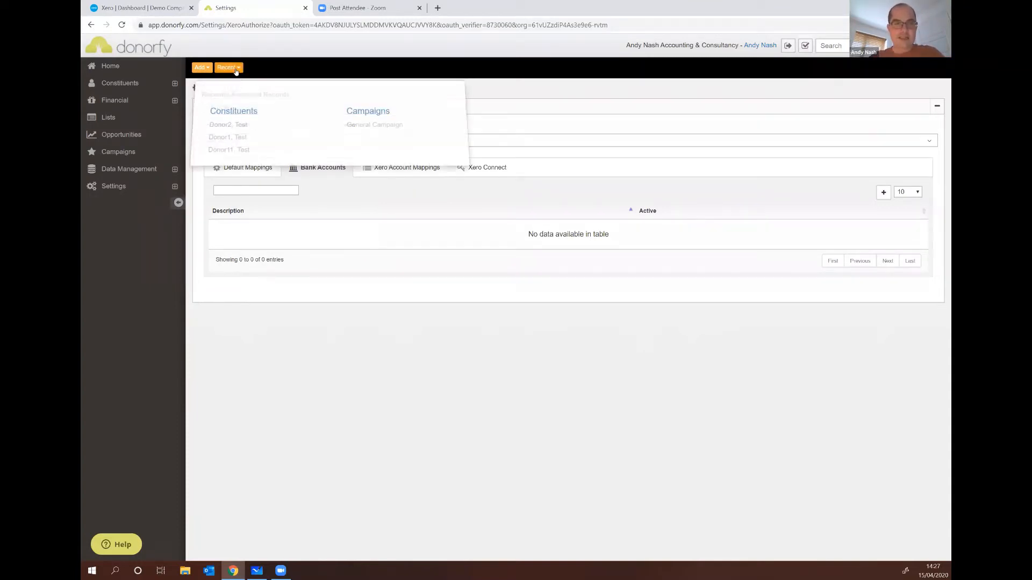
pyautogui.click(240, 135)
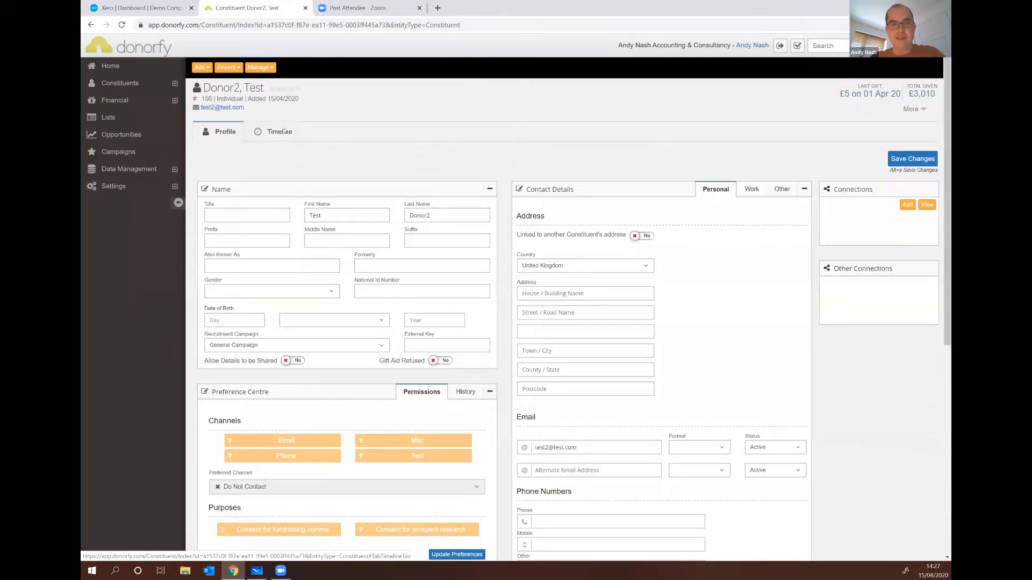
pyautogui.click(285, 131)
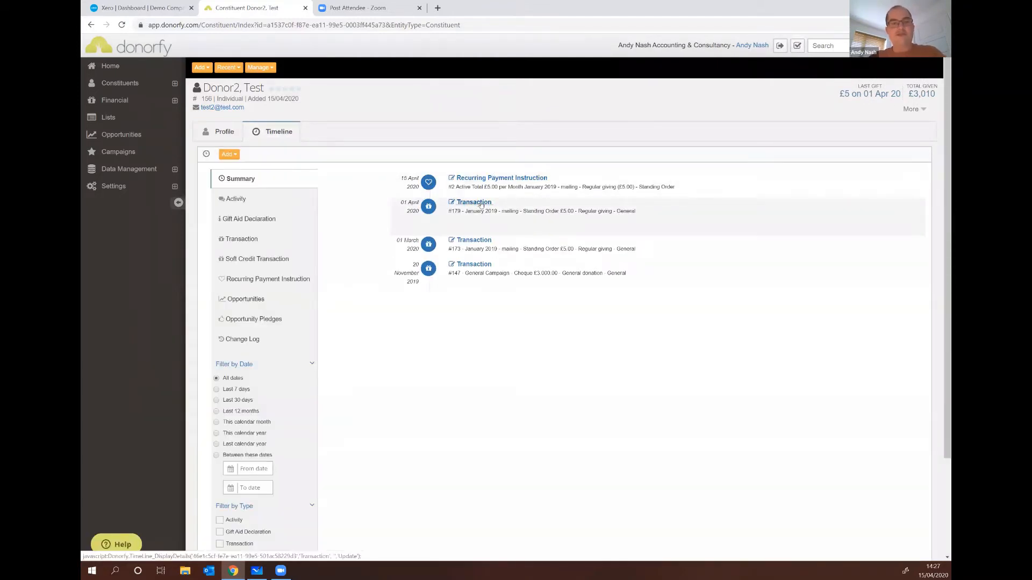
pyautogui.click(481, 203)
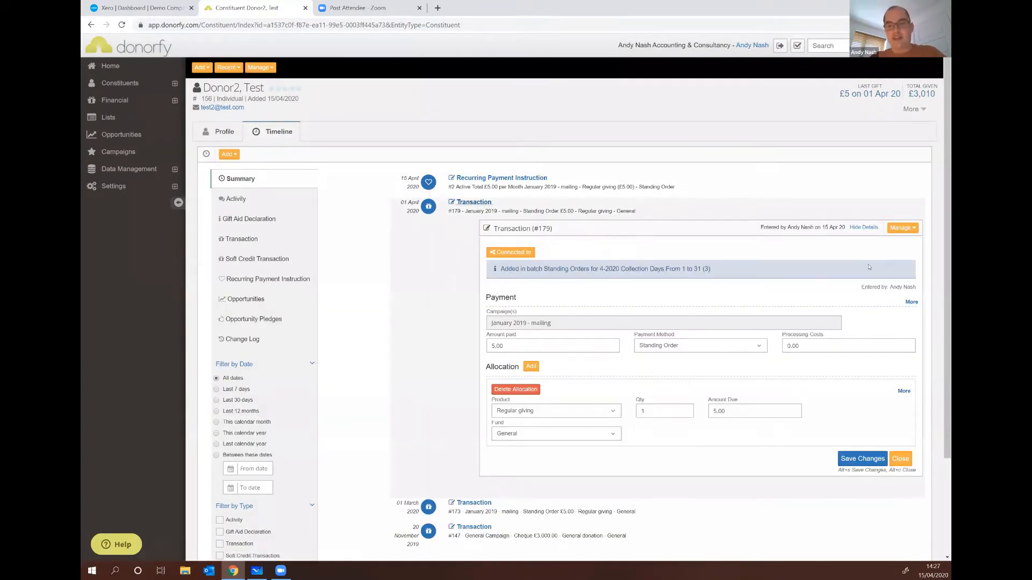
# Expand the transaction's payment details, clear its bank account and set it back to Main Account.
pyautogui.click(911, 302)
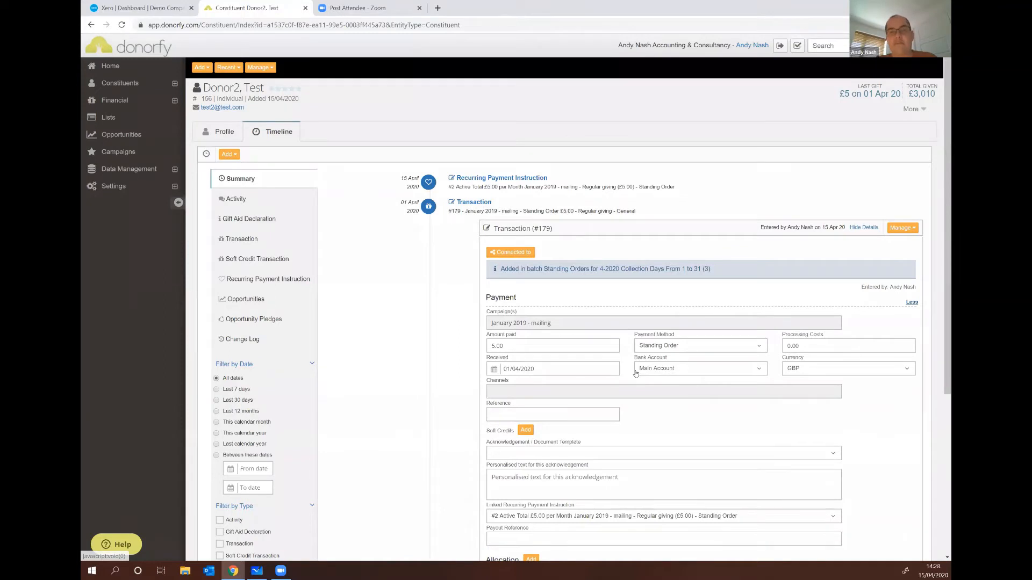
pyautogui.click(675, 369)
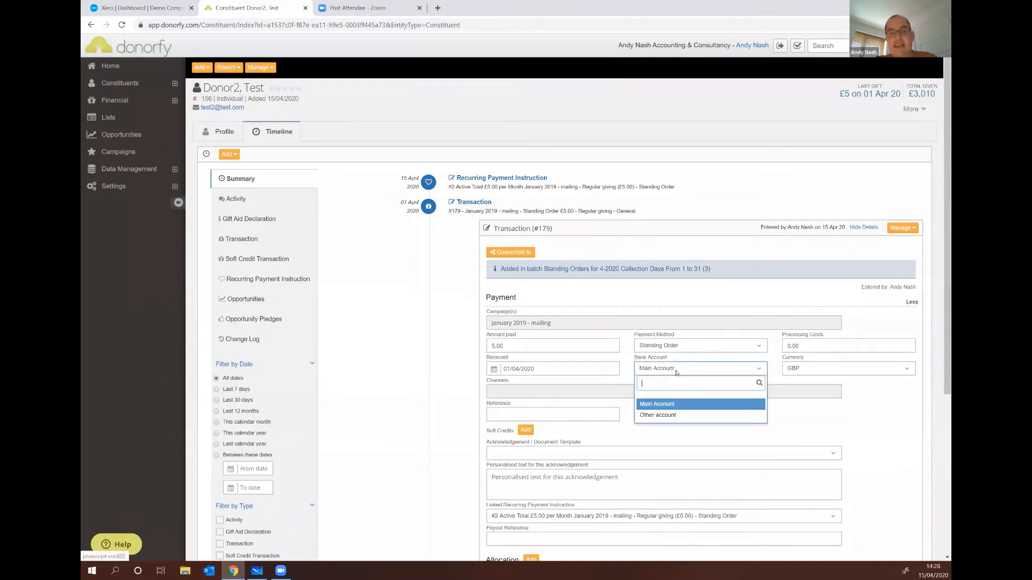
pyautogui.click(669, 397)
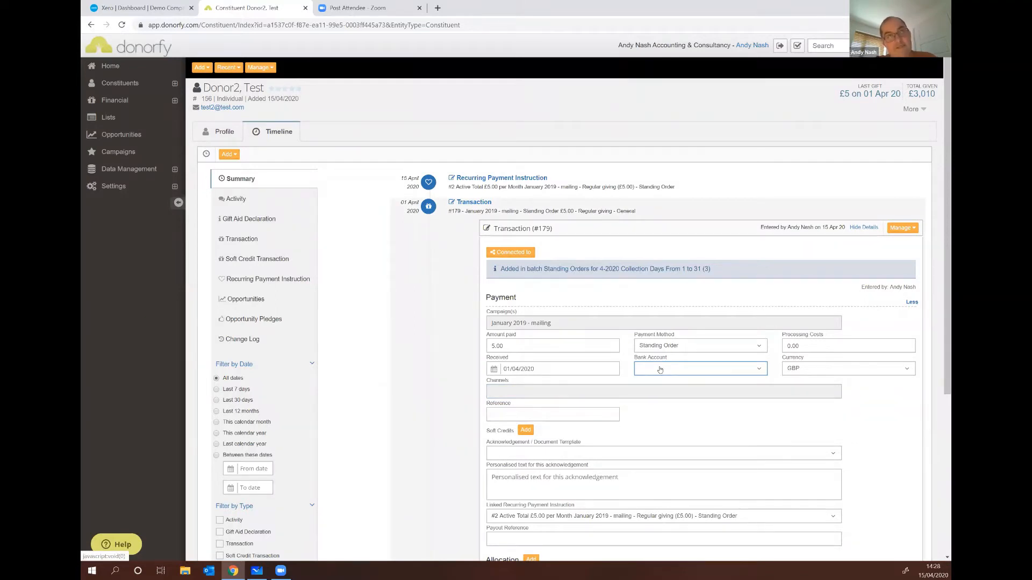
pyautogui.click(660, 370)
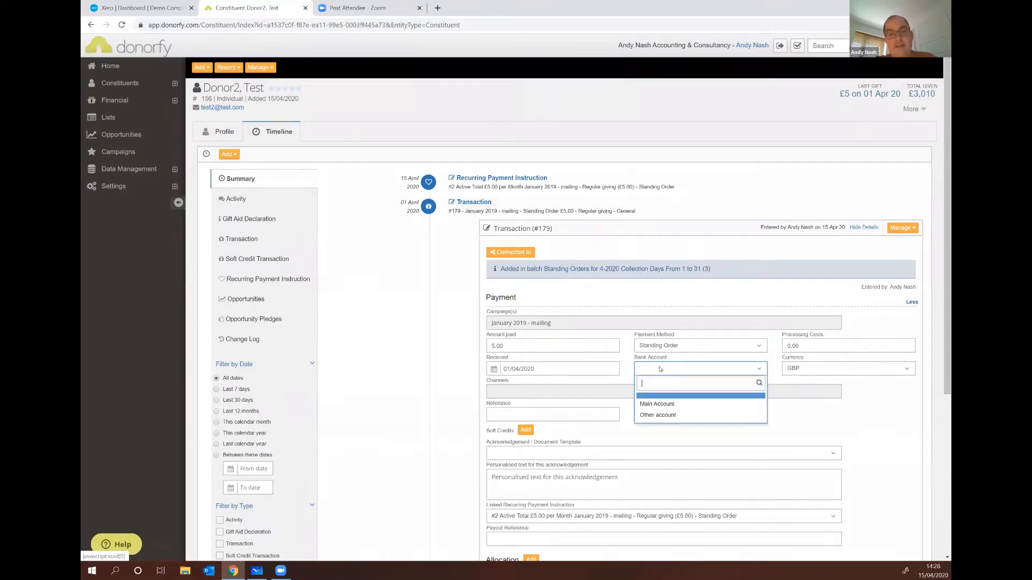
pyautogui.click(656, 408)
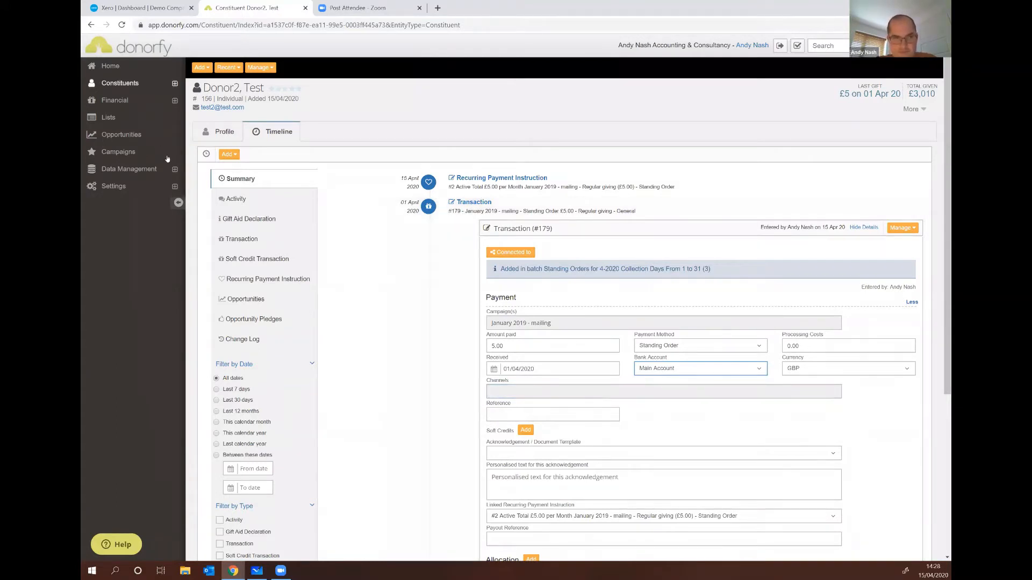
# Return to the Xero Settings in the configuration and show the bank account mappings.
pyautogui.click(175, 187)
pyautogui.click(112, 205)
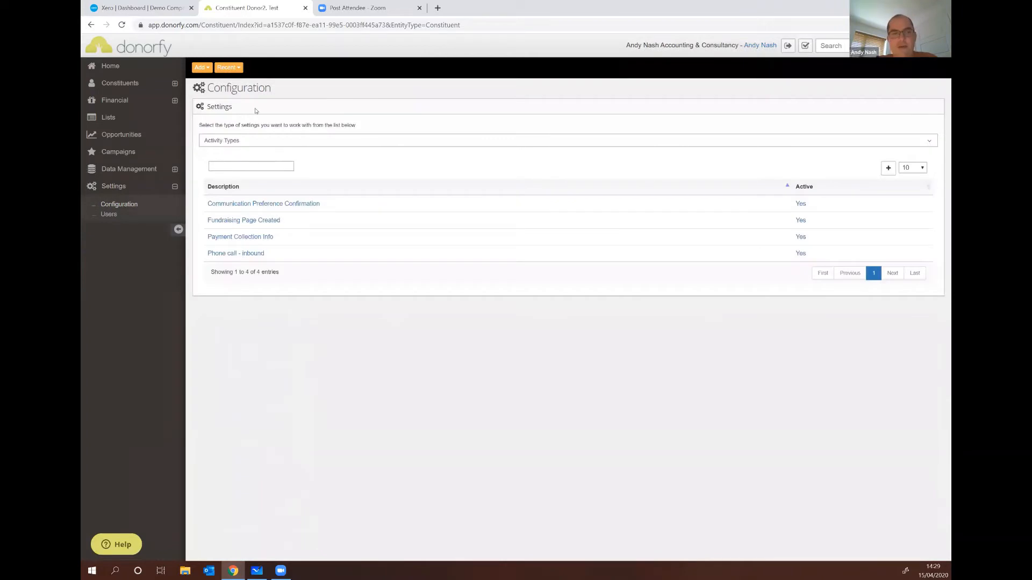
pyautogui.click(248, 143)
pyautogui.write('xero')
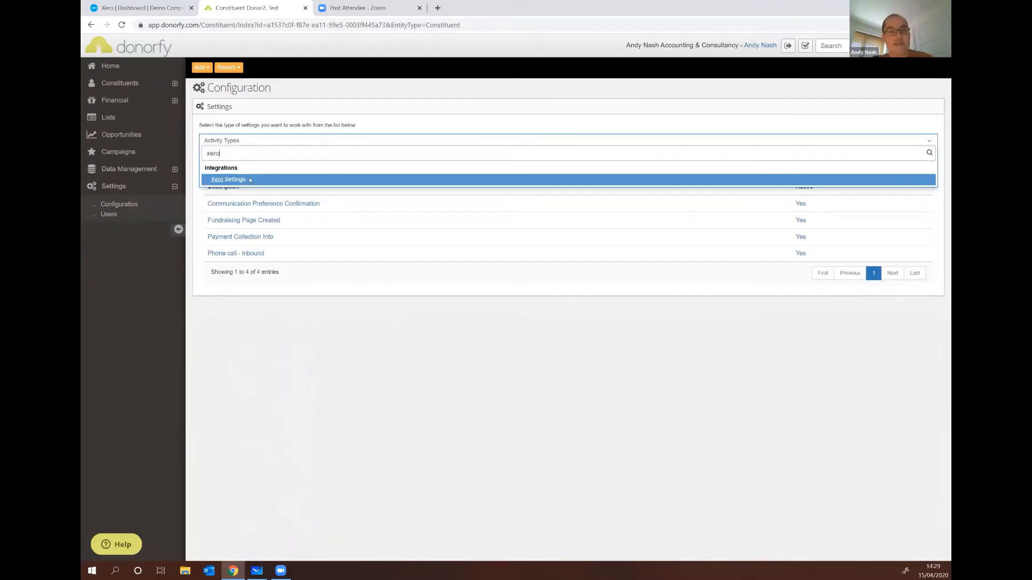
pyautogui.click(250, 180)
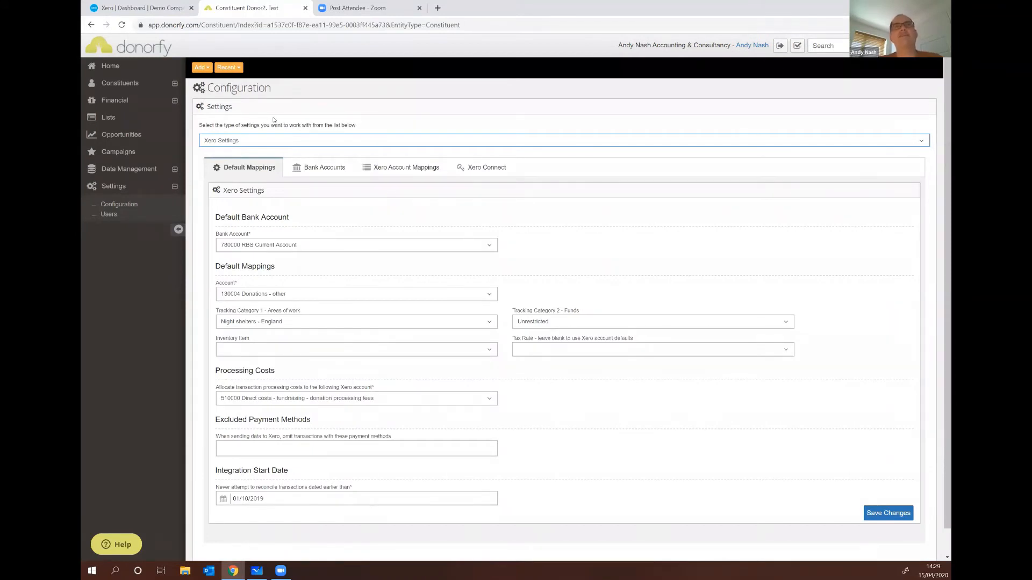
pyautogui.click(309, 164)
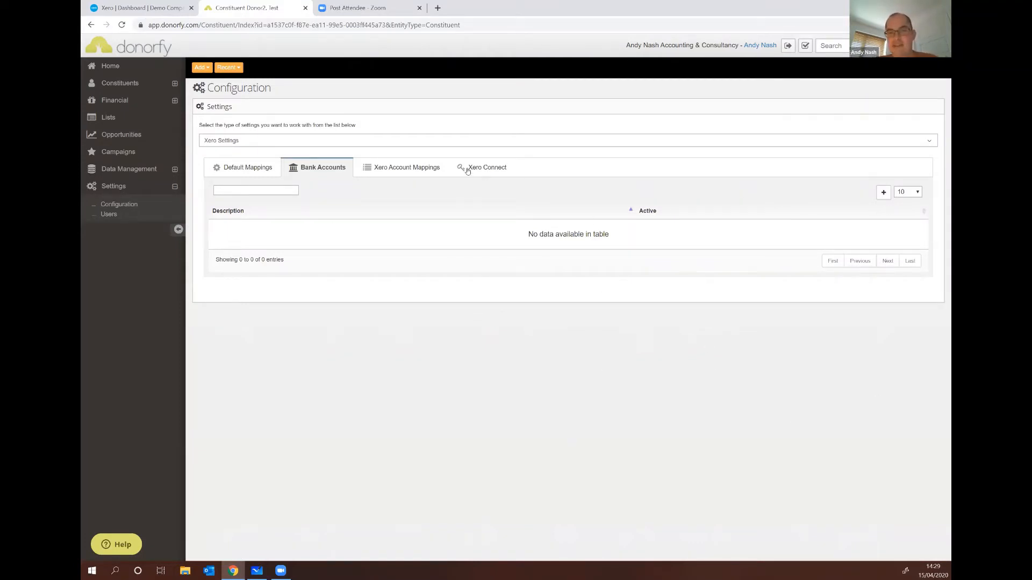
# Add and save a bank account mapping from Donorfy's Main Account to Xero's 780000 RBS Current Account.
pyautogui.click(883, 192)
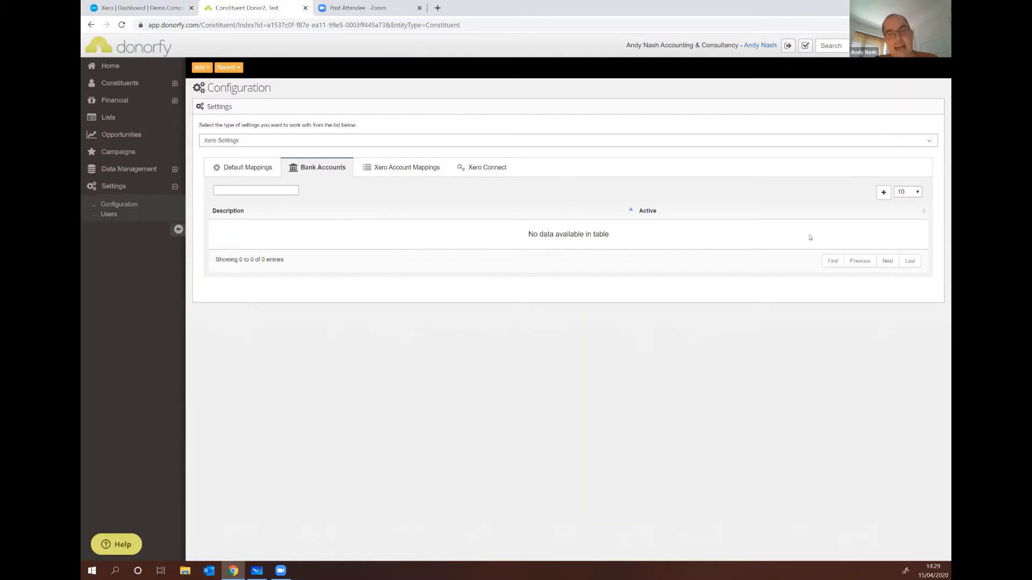
pyautogui.click(882, 193)
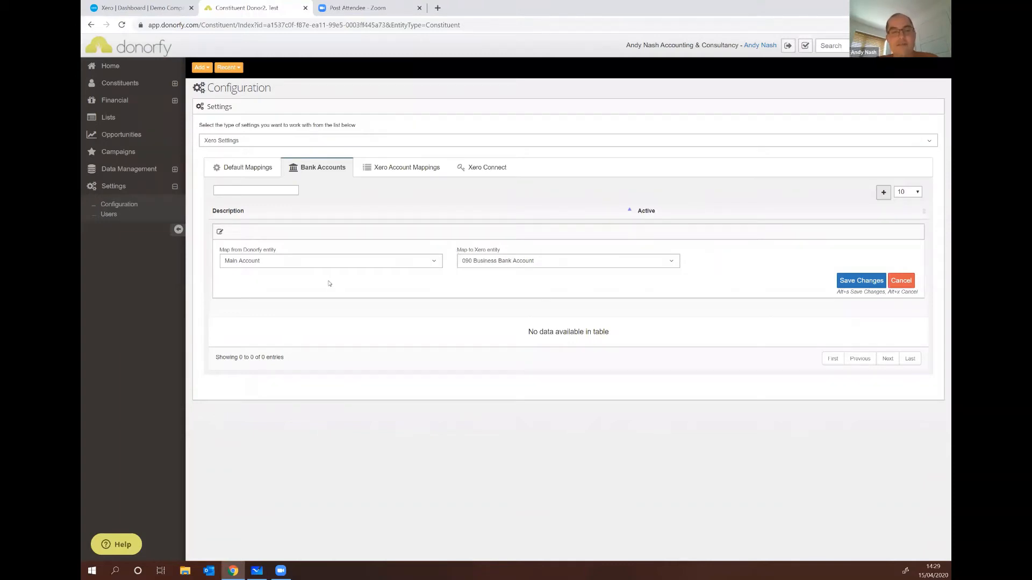
pyautogui.click(325, 264)
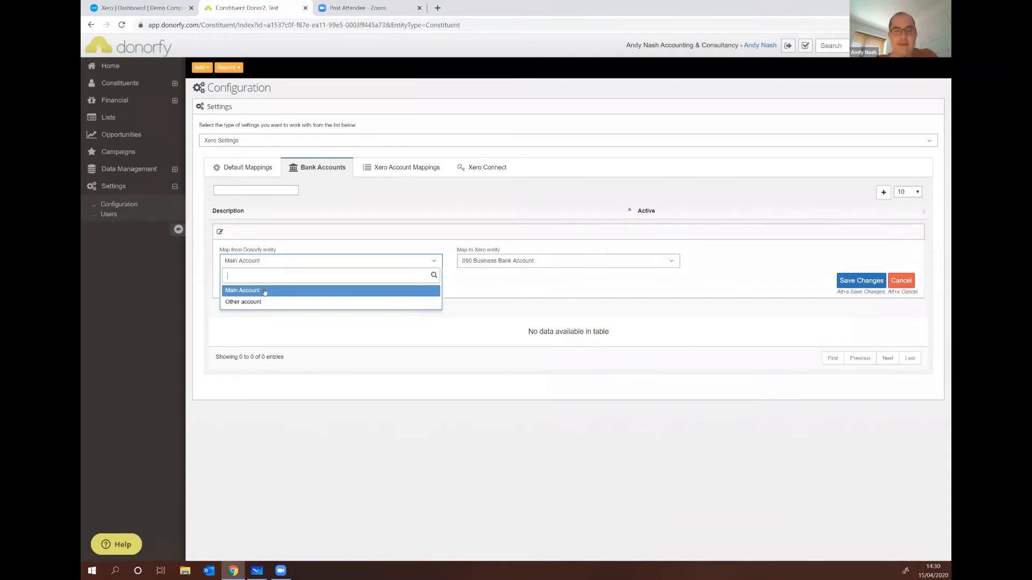
pyautogui.click(251, 290)
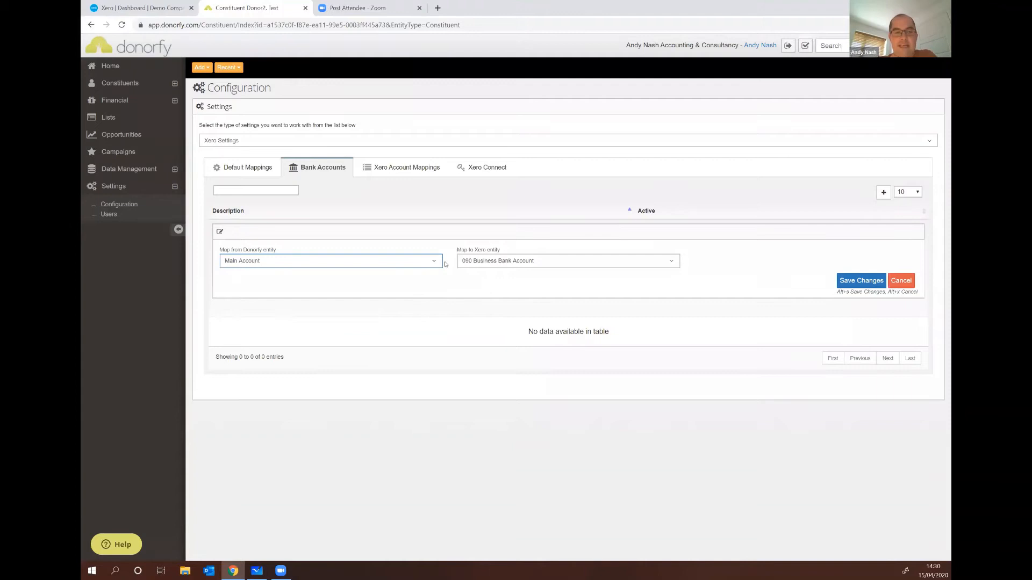
pyautogui.click(505, 265)
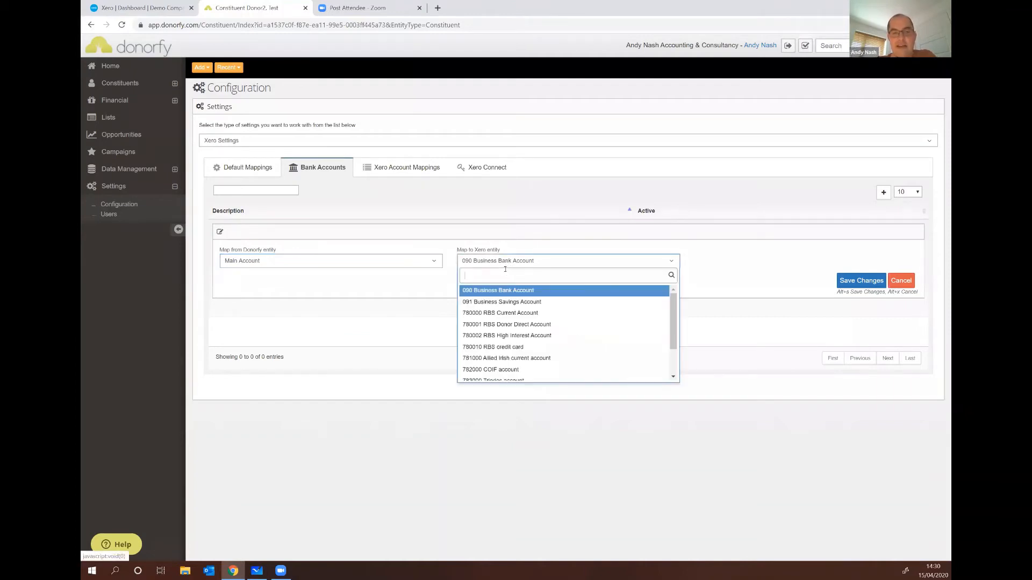
pyautogui.click(498, 316)
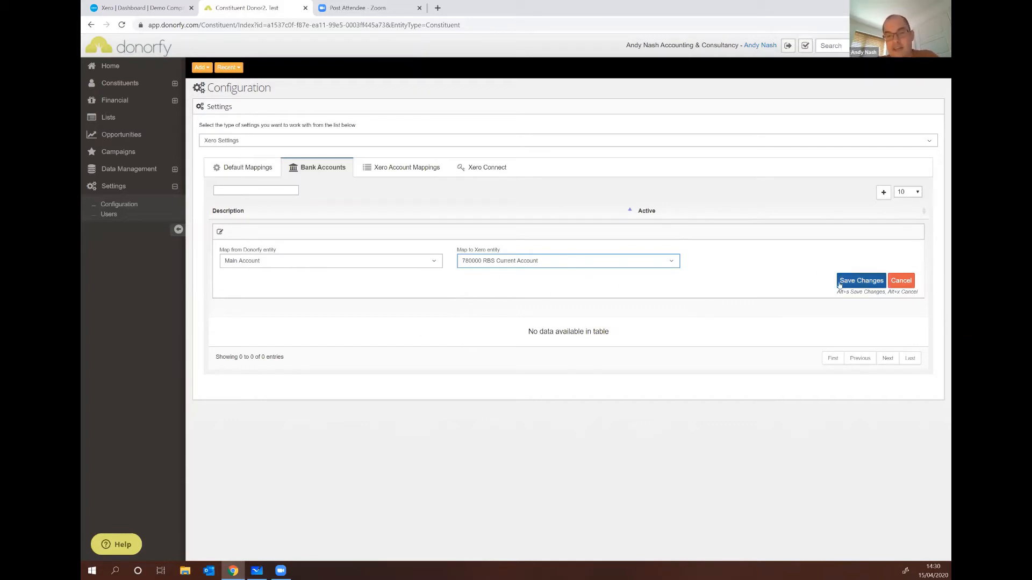
pyautogui.click(860, 281)
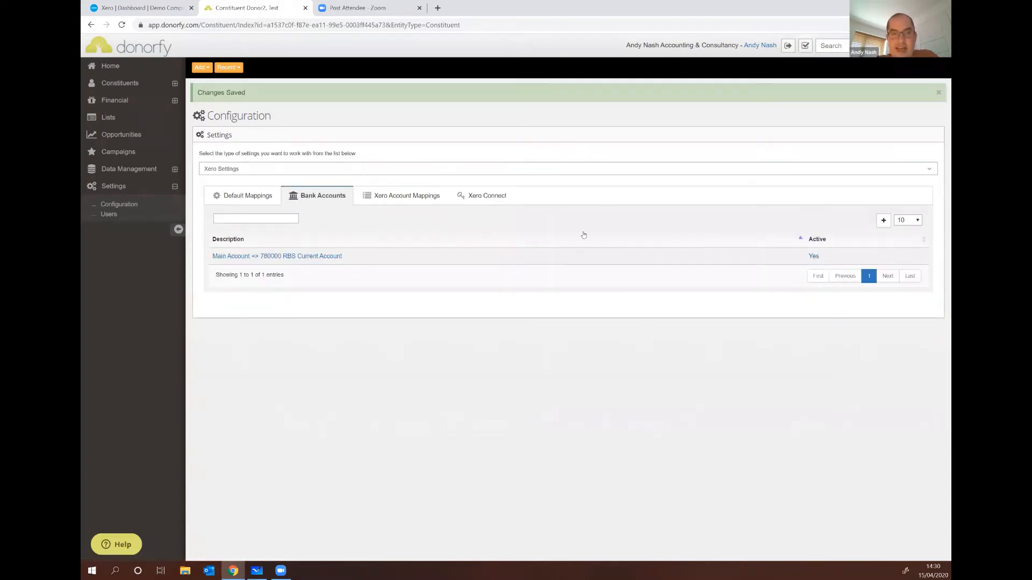
# Add and save a bank account mapping from Donorfy's Other account to Xero's 780001 RBS Donor Direct Account.
pyautogui.click(883, 221)
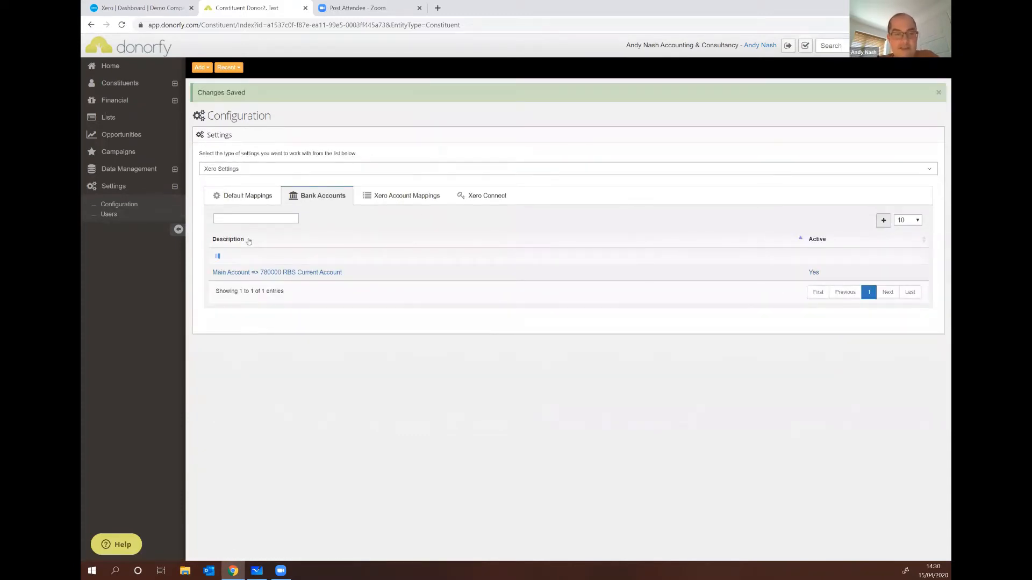
pyautogui.click(253, 291)
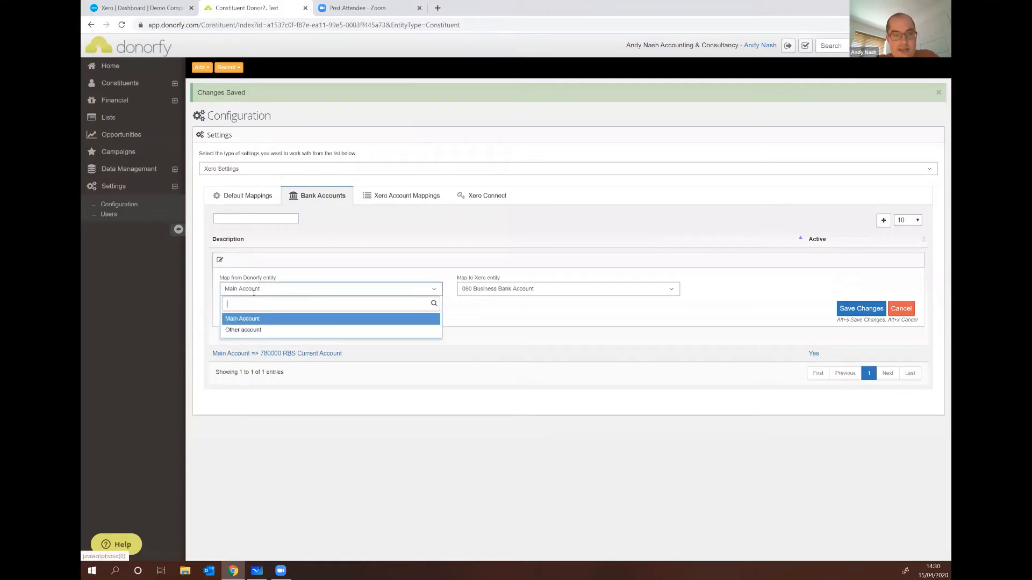
pyautogui.click(264, 330)
pyautogui.click(486, 290)
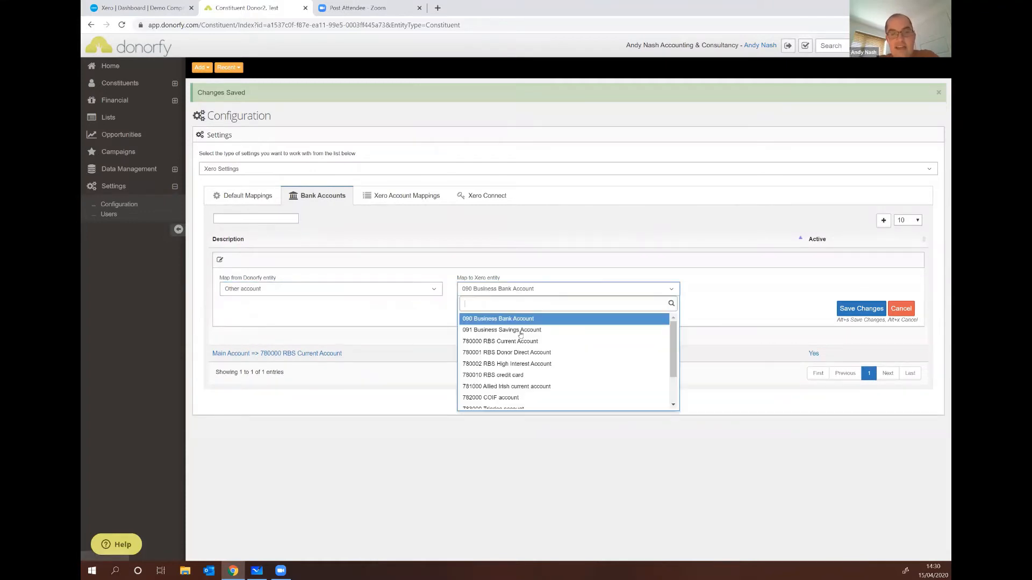
pyautogui.click(500, 353)
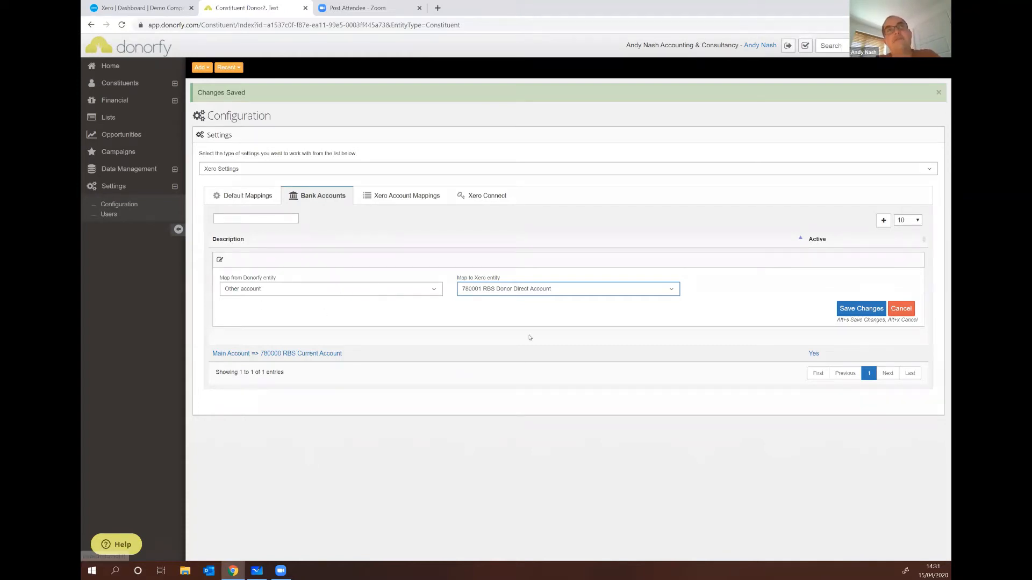
pyautogui.click(858, 304)
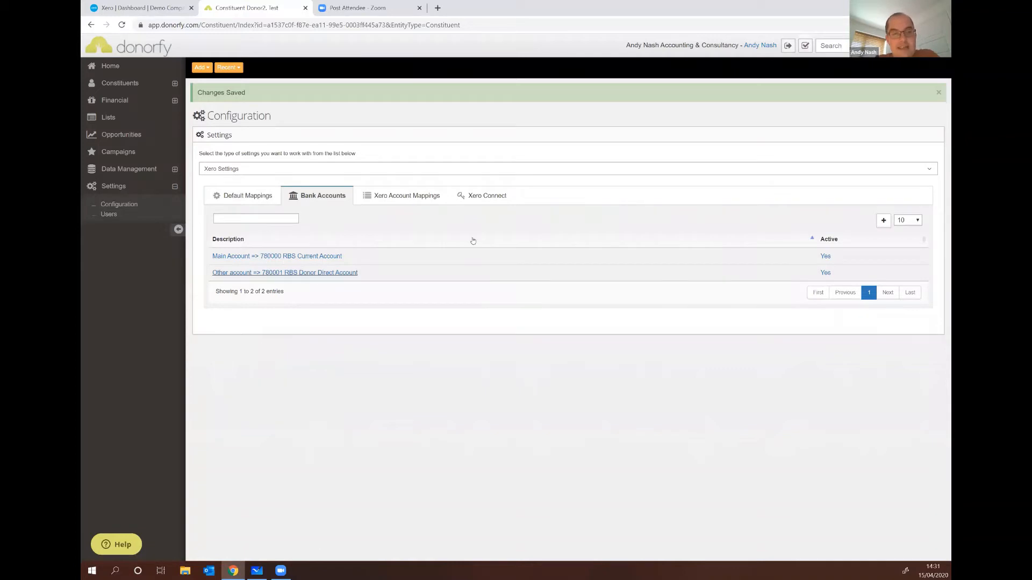
# Start a new Xero account mapping and examine the Donorfy campaigns, products, funds, departments, payment methods and constituent types available to map from.
pyautogui.click(409, 196)
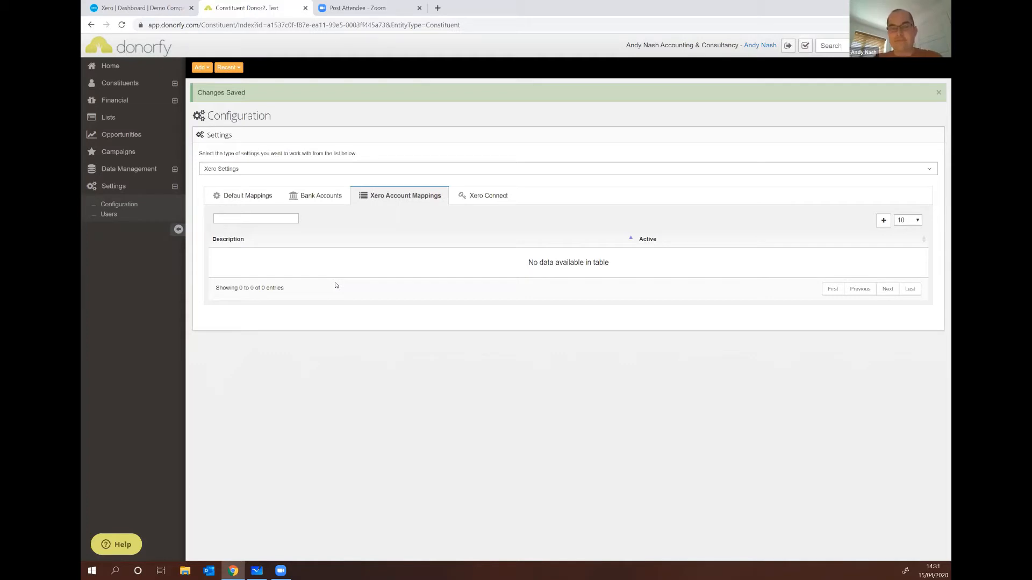
pyautogui.click(882, 221)
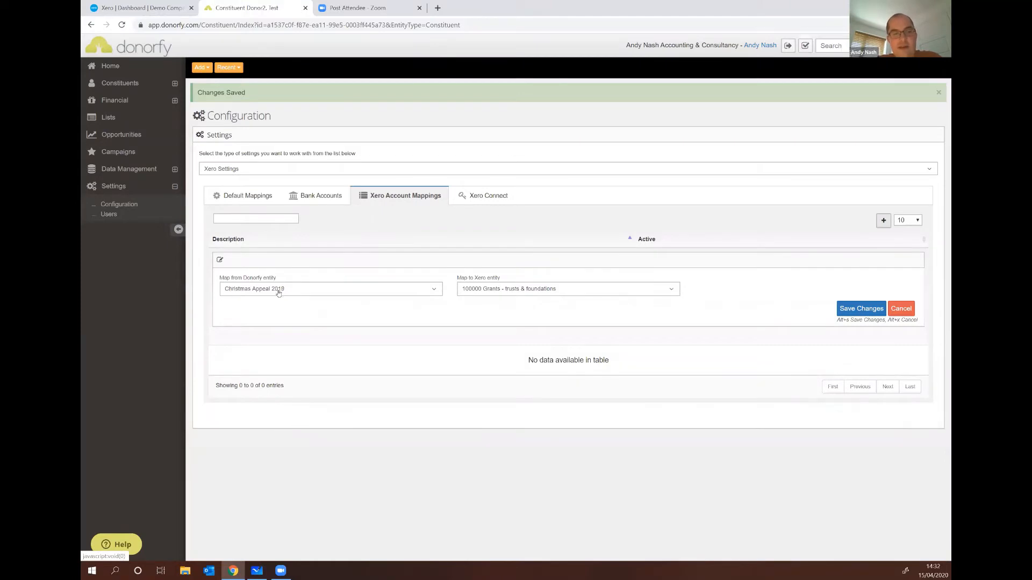
pyautogui.click(278, 293)
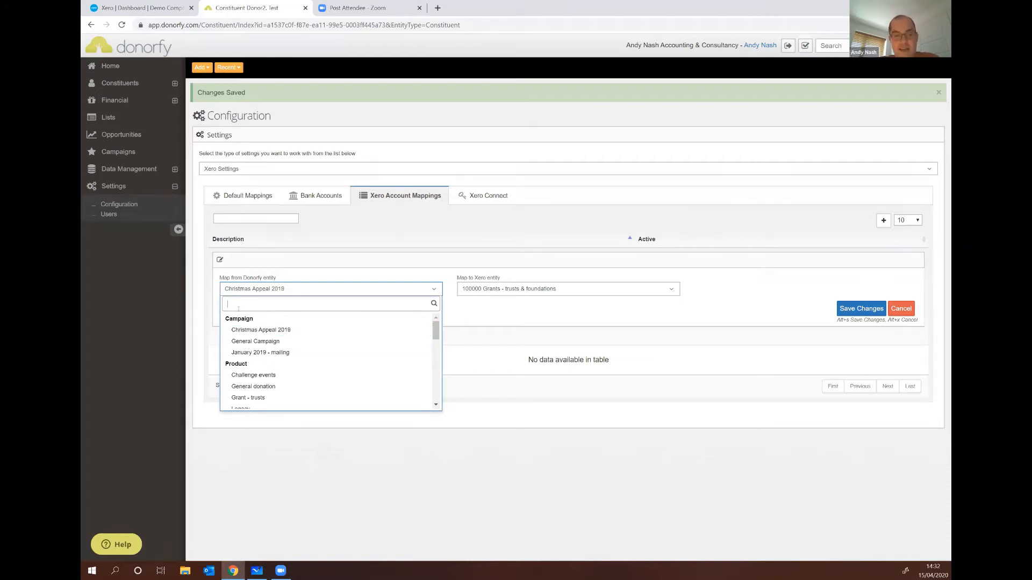
pyautogui.scroll(-1, 239, 366)
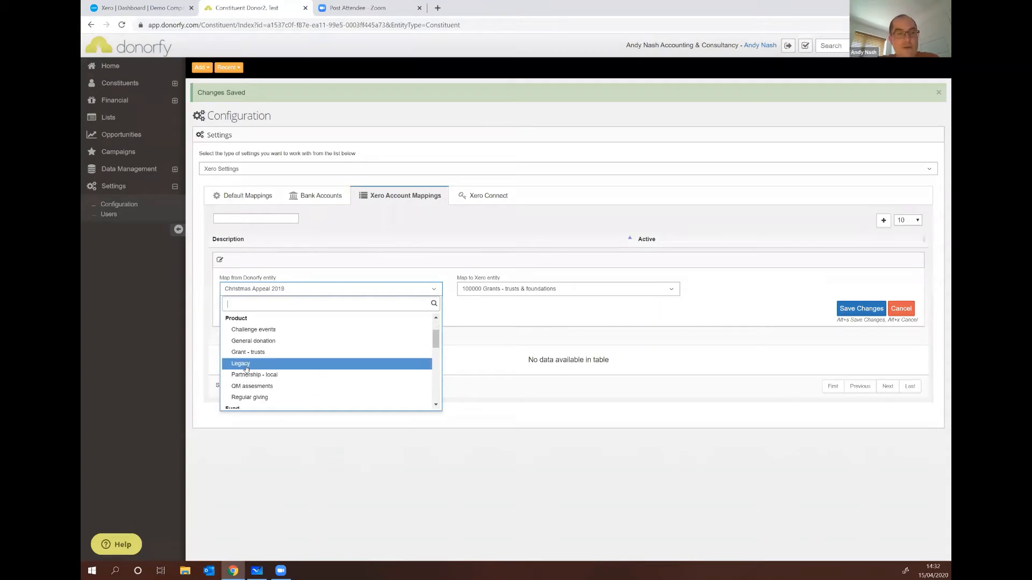
pyautogui.scroll(-1, 241, 363)
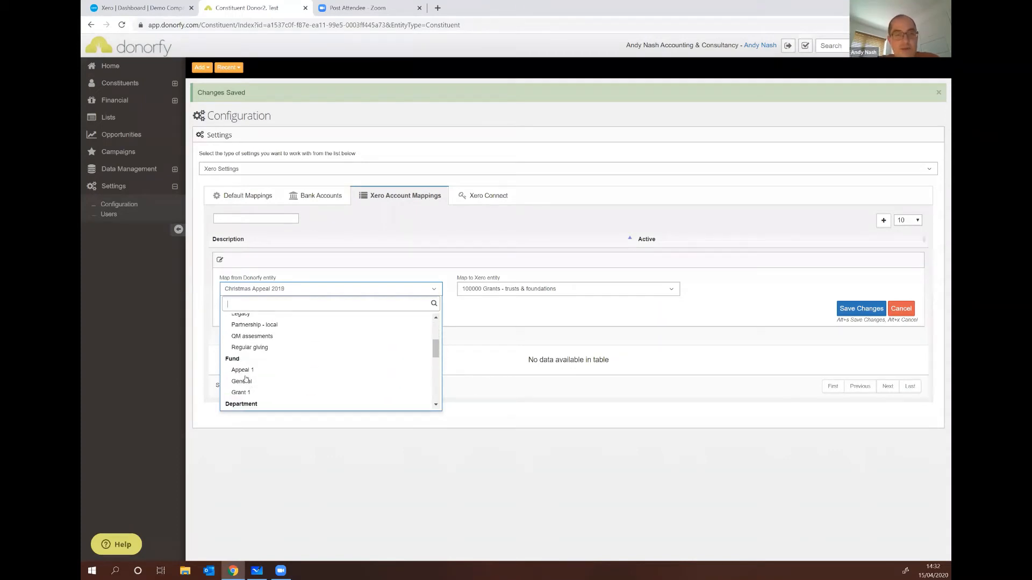
pyautogui.scroll(-3, 243, 370)
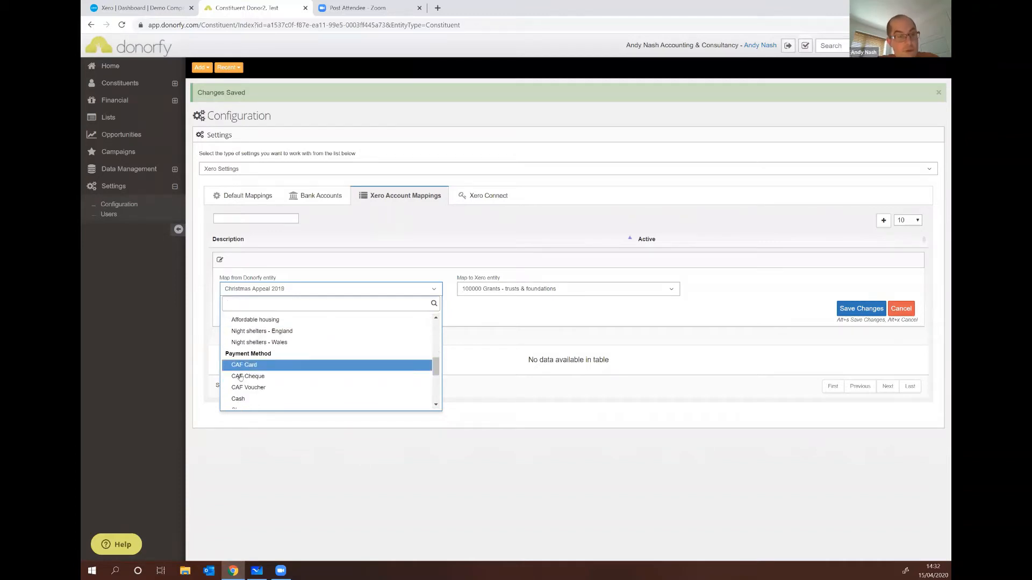
pyautogui.scroll(-1, 239, 369)
pyautogui.scroll(-2, 240, 369)
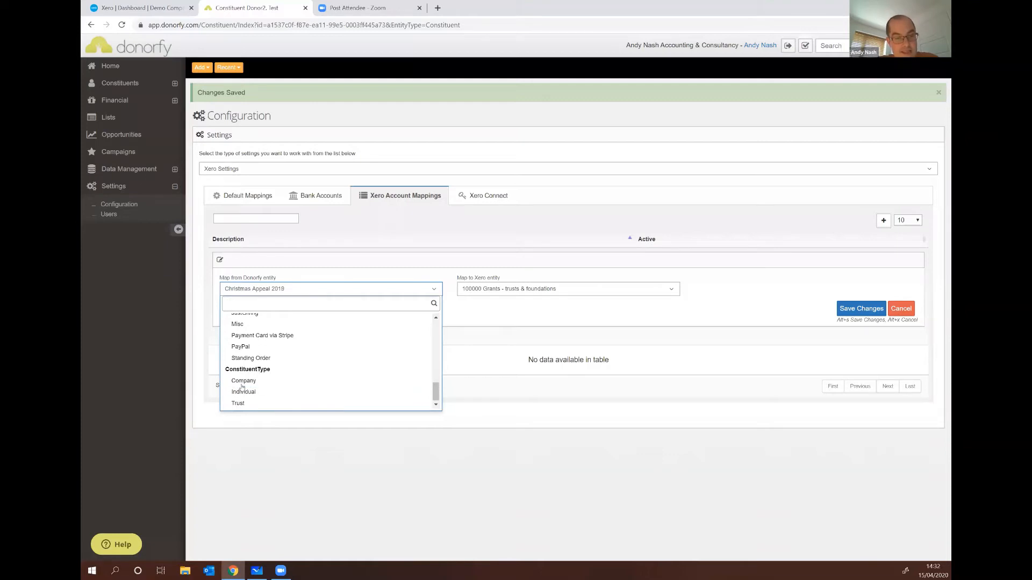
pyautogui.scroll(3, 259, 382)
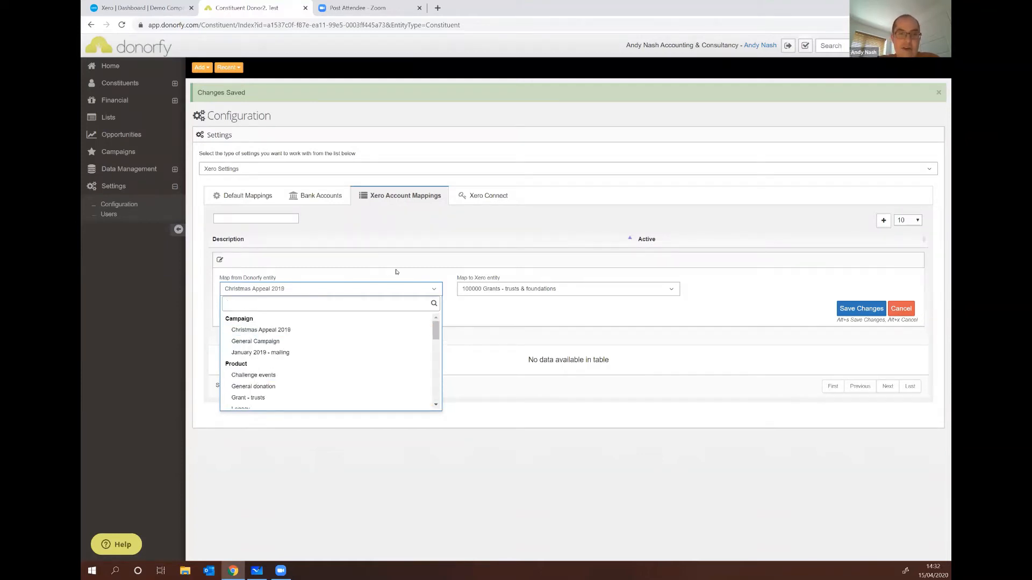
pyautogui.click(321, 290)
# Examine the Xero accounts, areas of work, funds, inventory items and tax rates available as mapping targets.
pyautogui.click(550, 290)
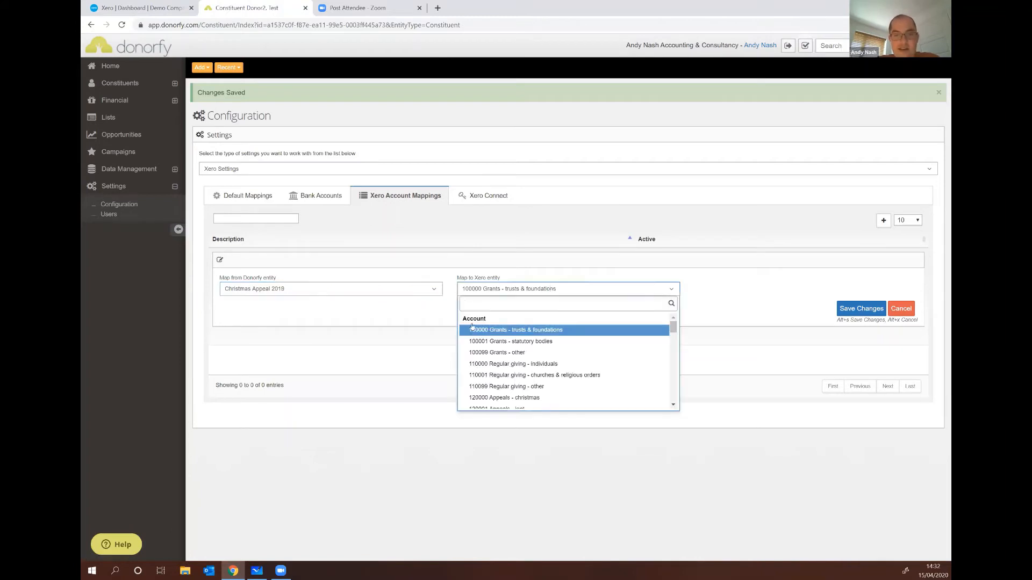
pyautogui.scroll(-3, 473, 347)
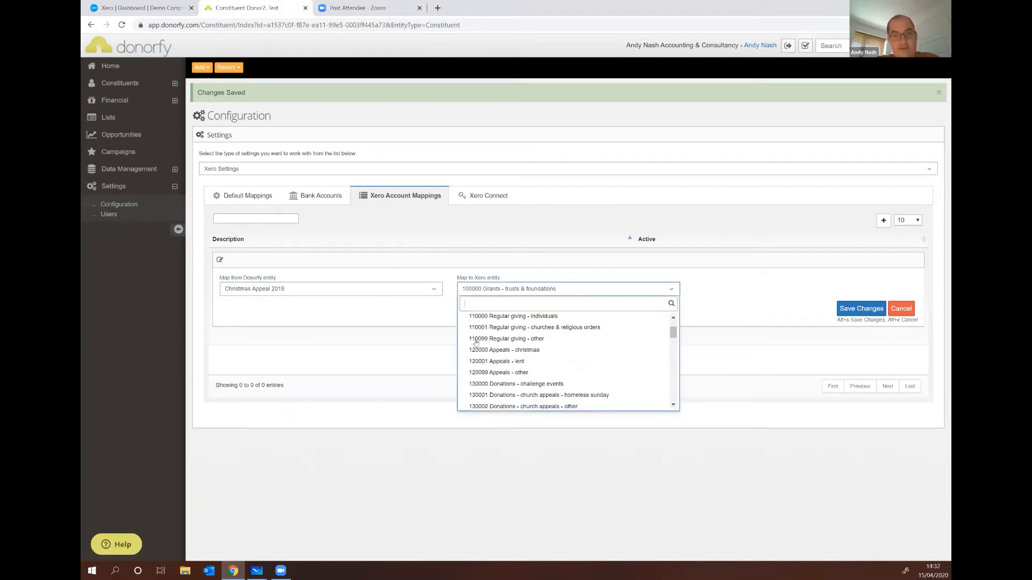
pyautogui.scroll(-4, 483, 375)
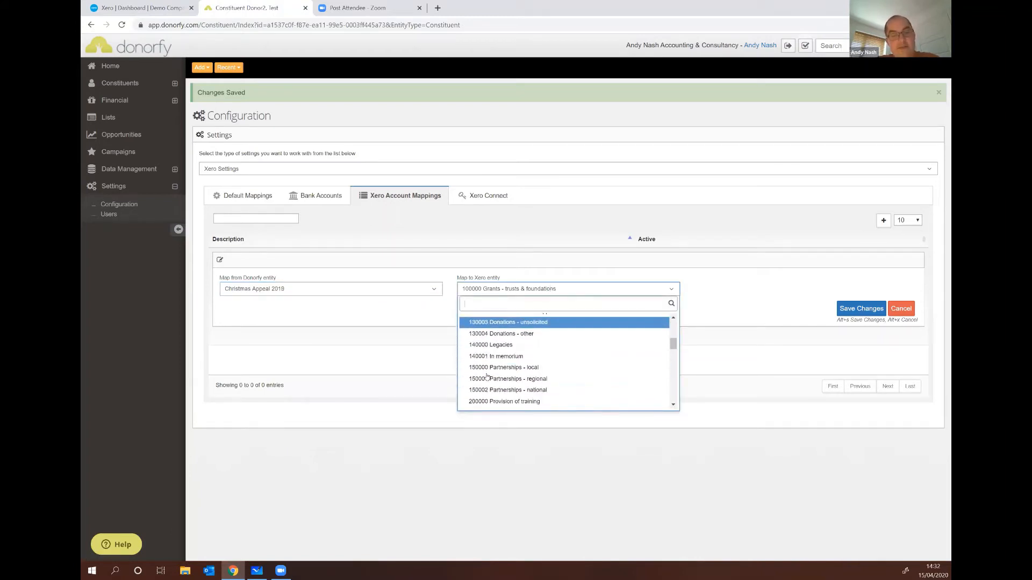
pyautogui.scroll(-3, 487, 376)
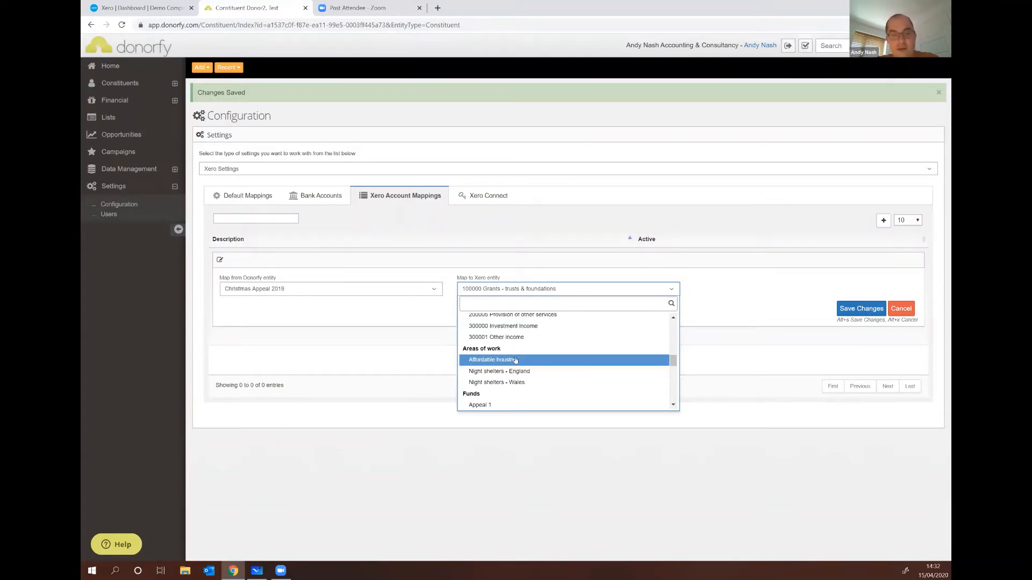
pyautogui.scroll(-1, 481, 395)
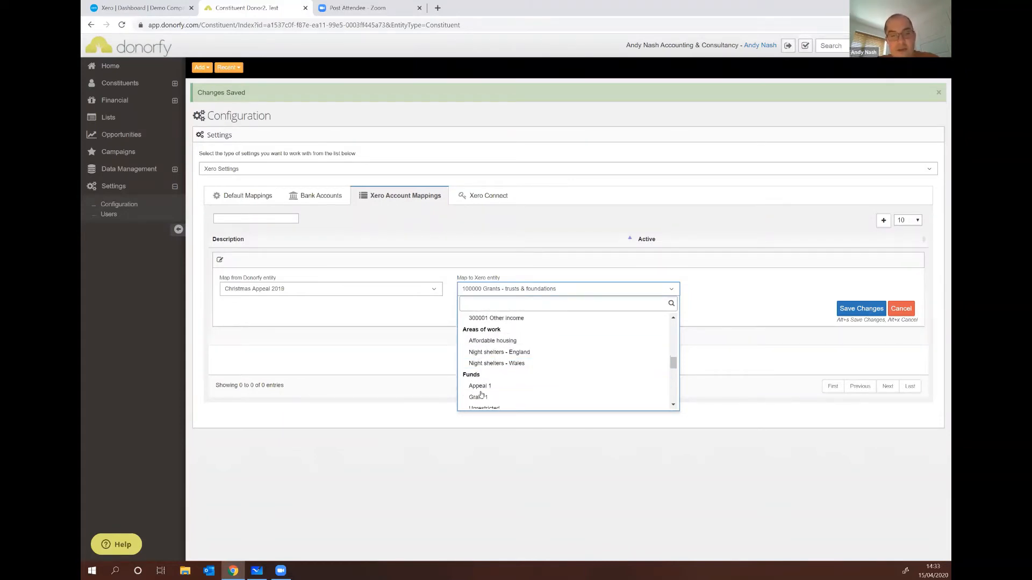
pyautogui.scroll(-3, 481, 395)
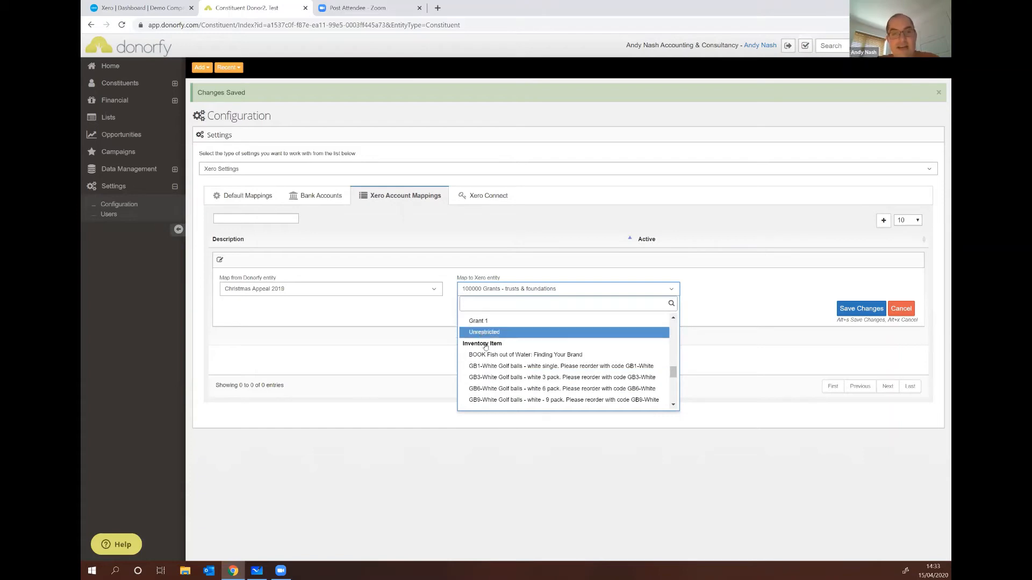
pyautogui.scroll(-4, 485, 346)
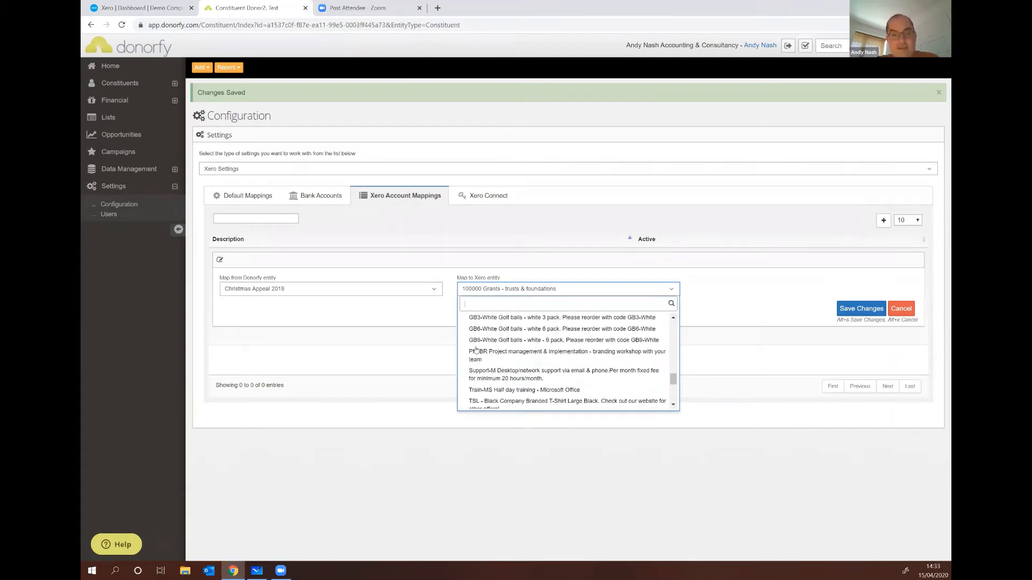
pyautogui.scroll(-2, 476, 350)
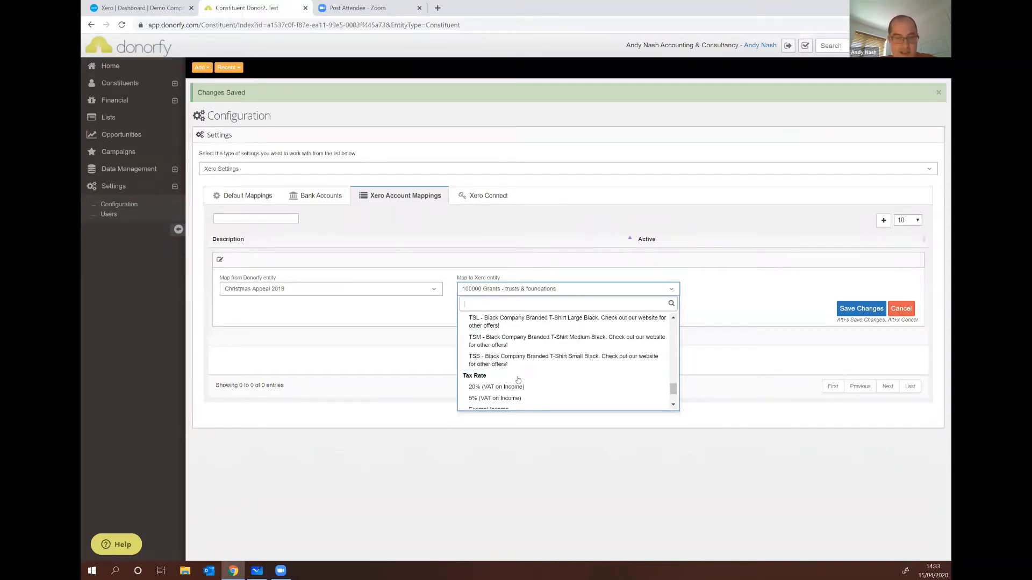
pyautogui.scroll(-1, 525, 360)
pyautogui.scroll(-1, 525, 361)
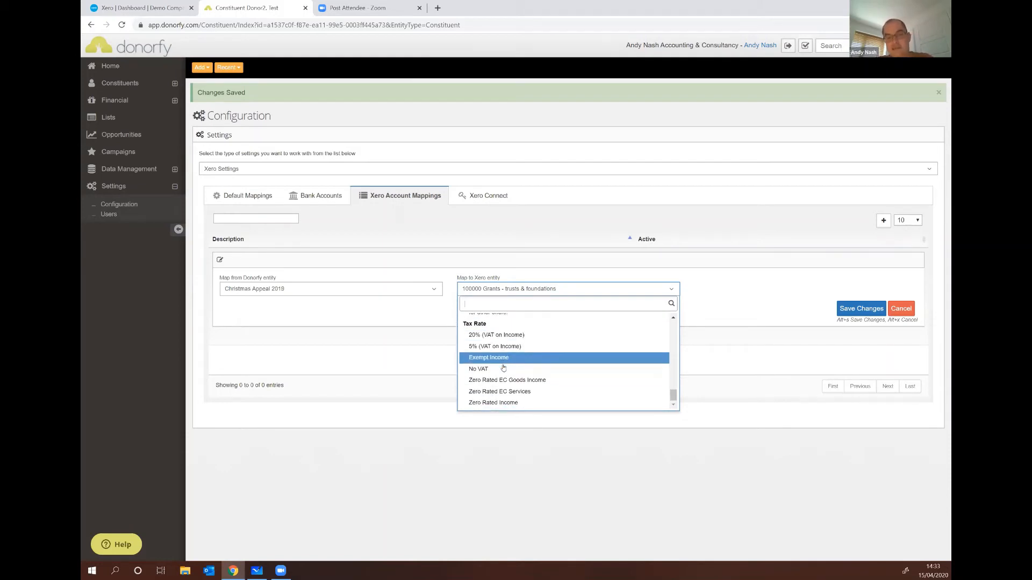
pyautogui.click(772, 320)
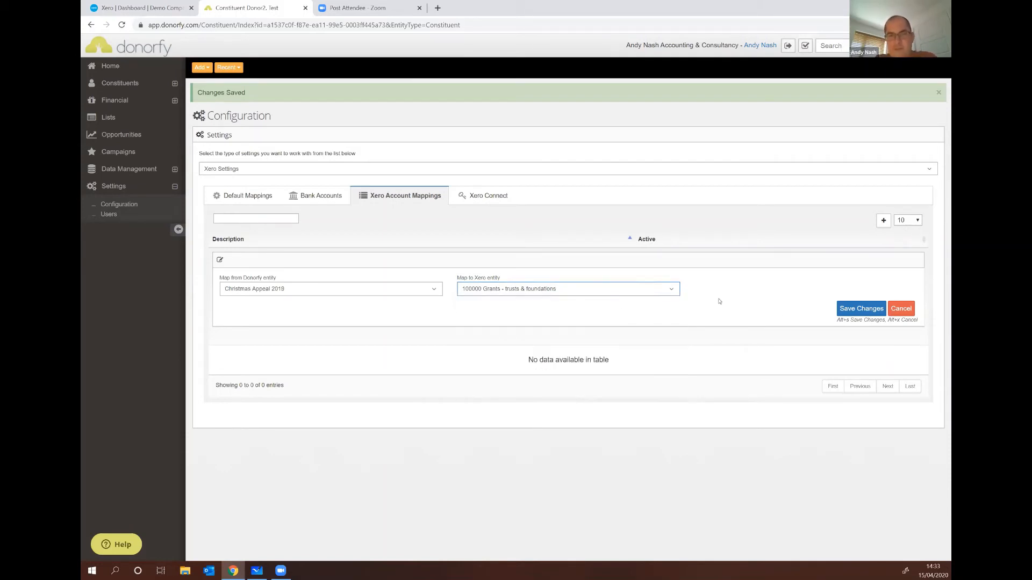
# Map the Donorfy product General donation to Xero account 130004 Donations - other and save the mapping.
pyautogui.click(301, 290)
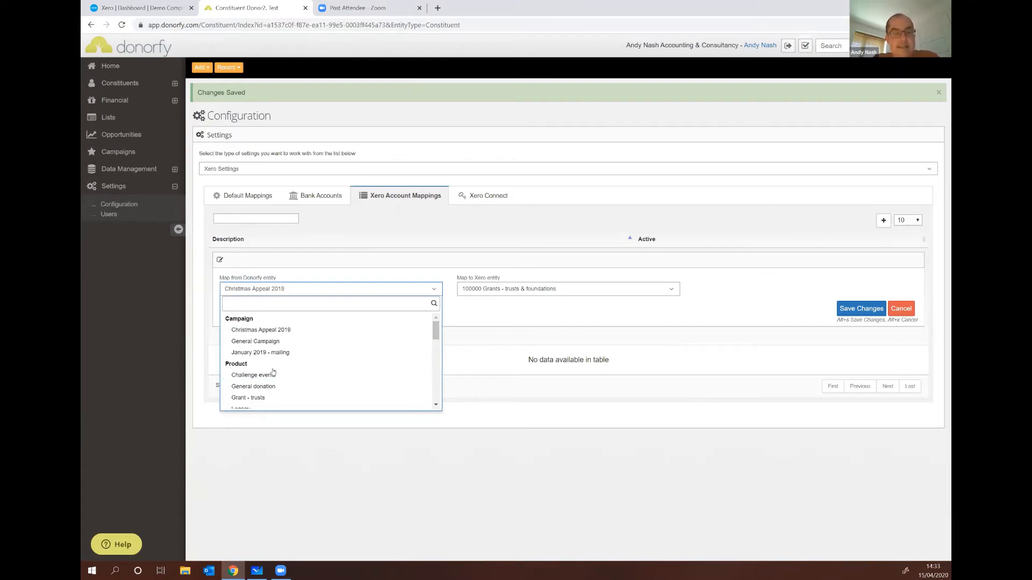
pyautogui.scroll(-1, 267, 373)
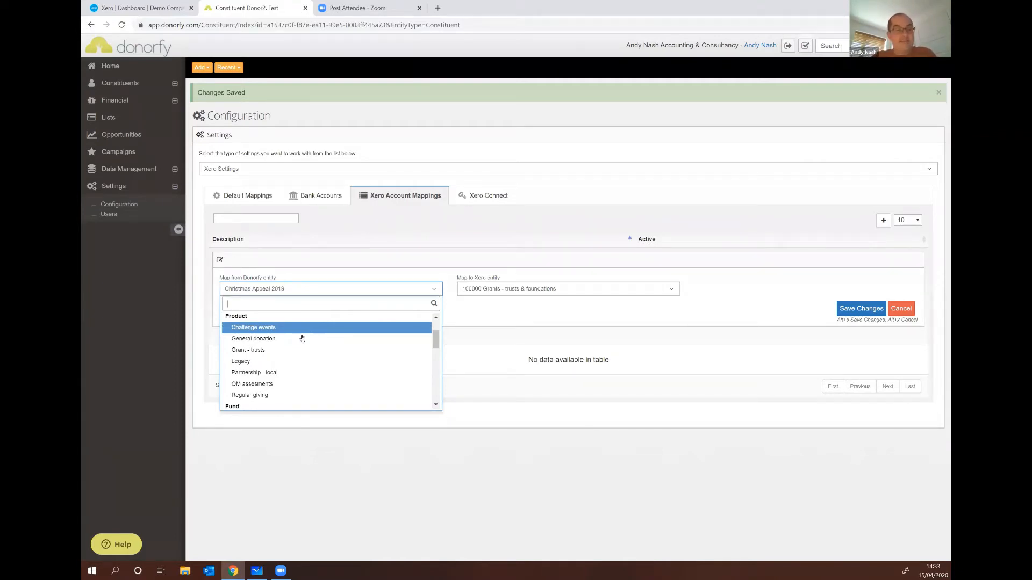
pyautogui.scroll(-1, 299, 347)
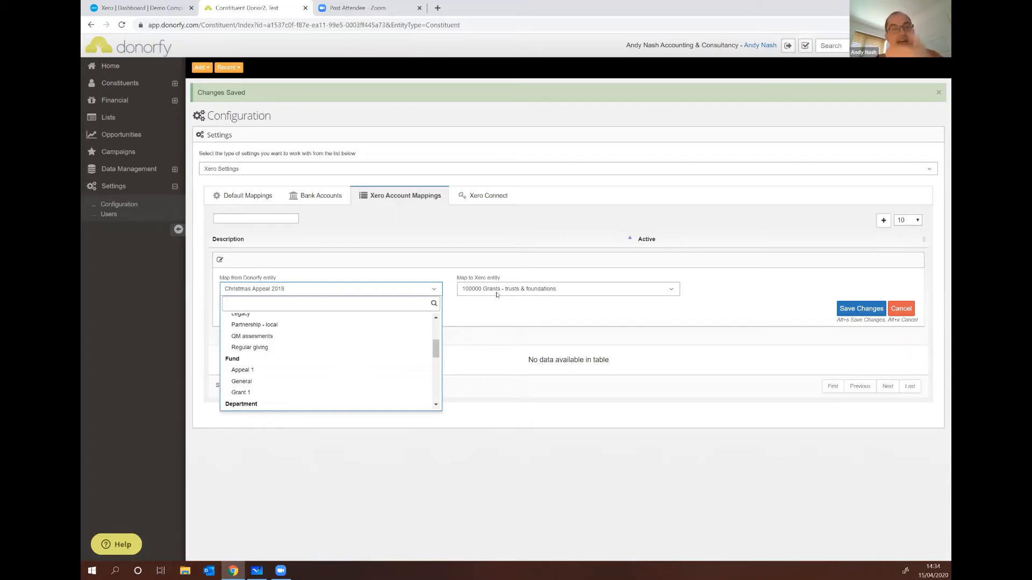
pyautogui.scroll(2, 325, 359)
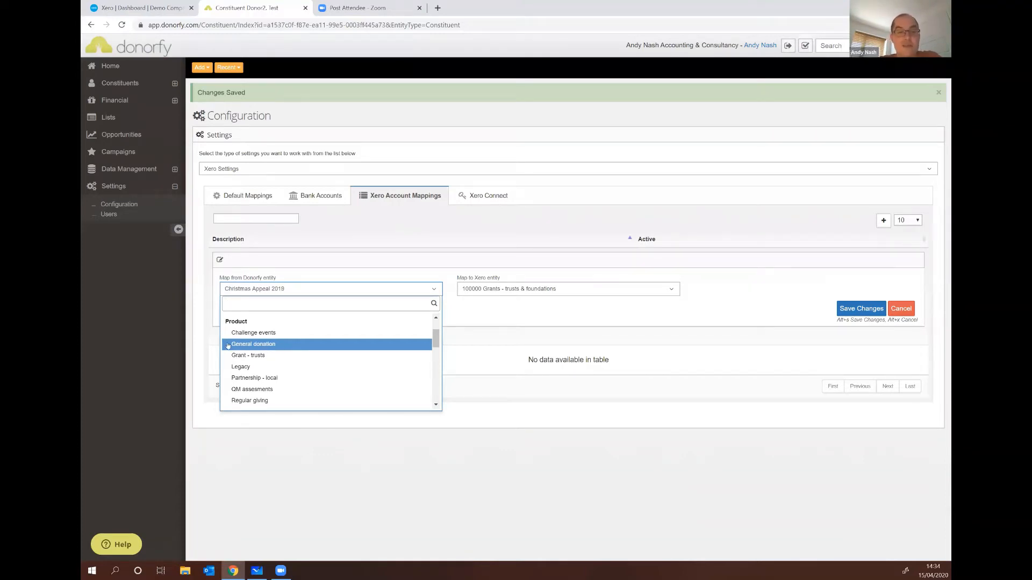
pyautogui.click(262, 349)
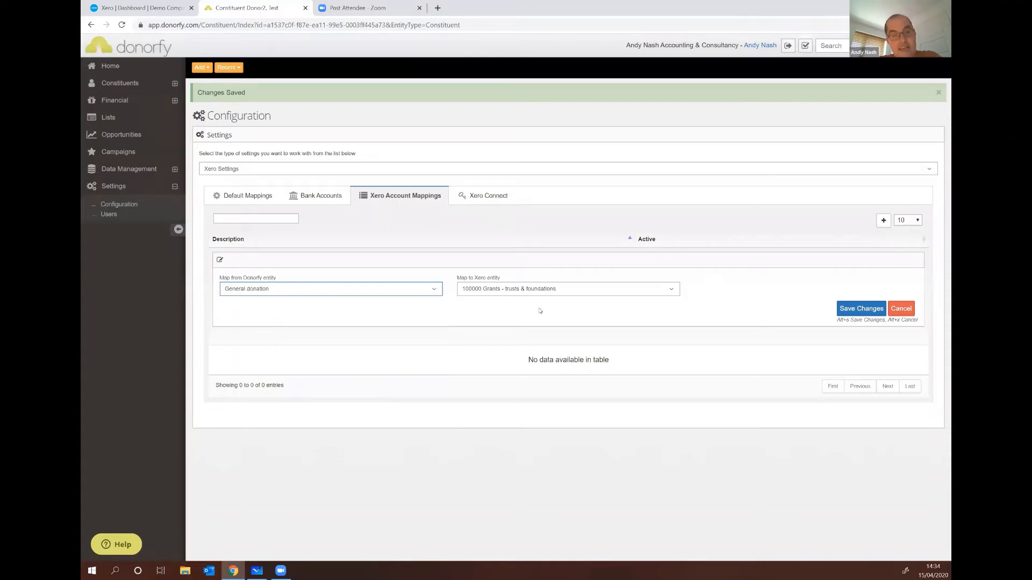
pyautogui.click(542, 290)
pyautogui.scroll(-5, 528, 340)
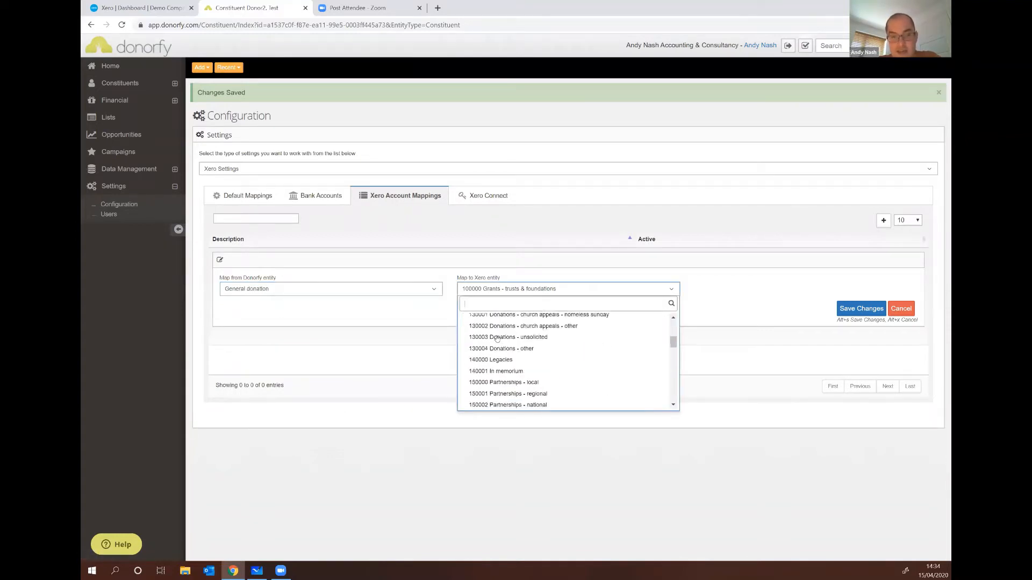
pyautogui.click(528, 334)
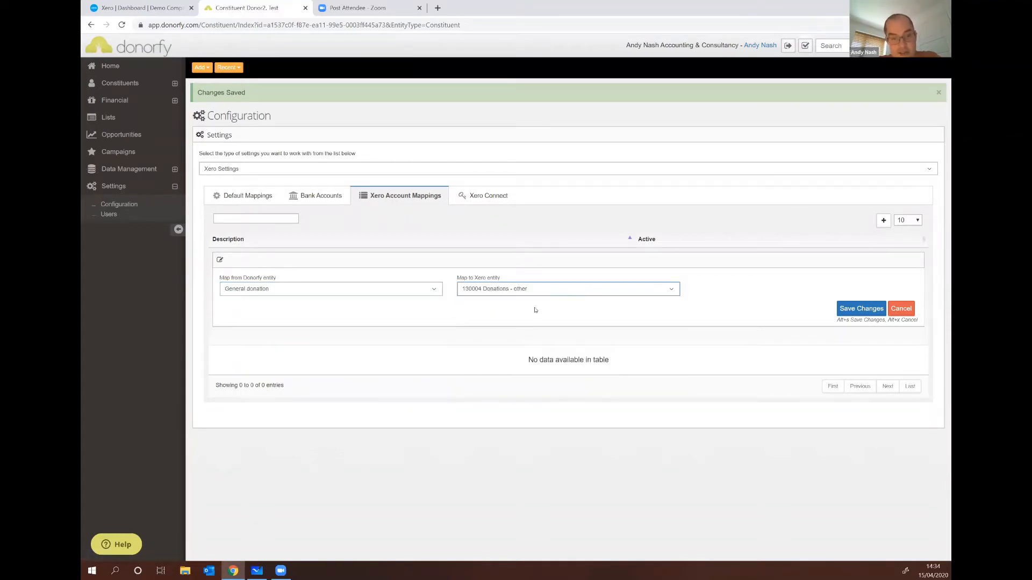
pyautogui.click(847, 308)
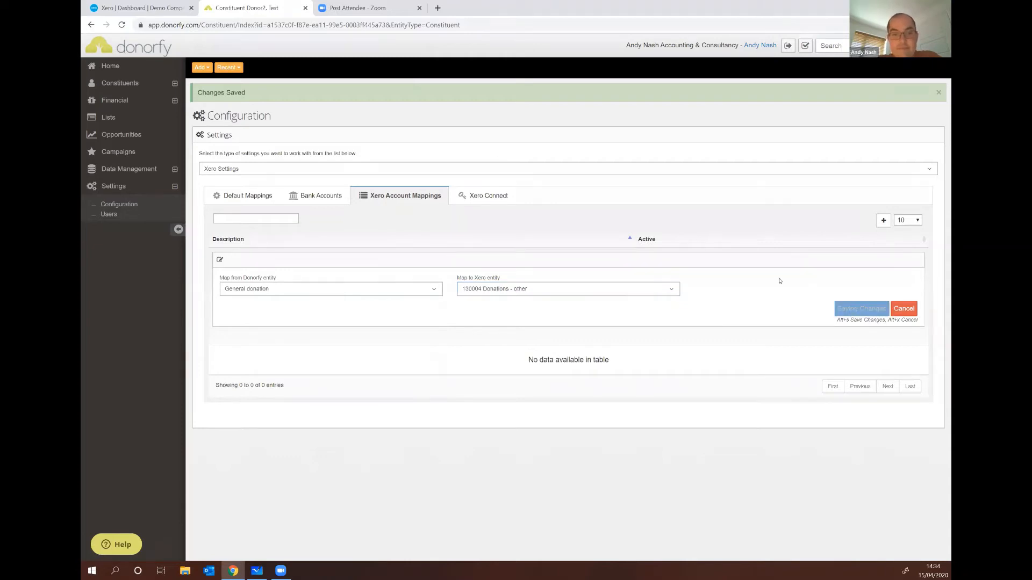
# Add a mapping from the Donorfy product Regular giving to Xero account 110000 Regular giving - individuals and save it.
pyautogui.click(882, 221)
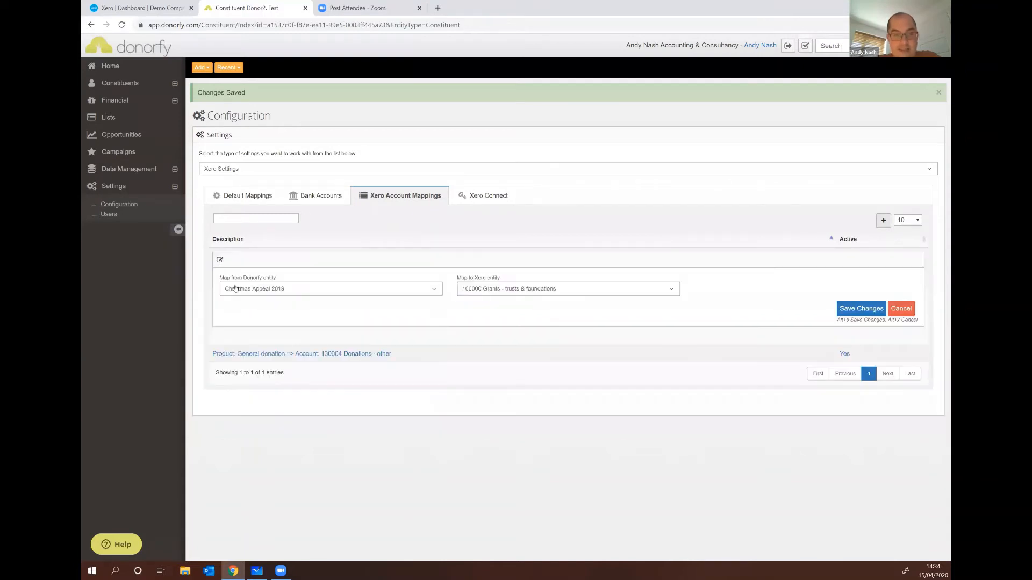
pyautogui.click(263, 295)
pyautogui.scroll(-3, 264, 349)
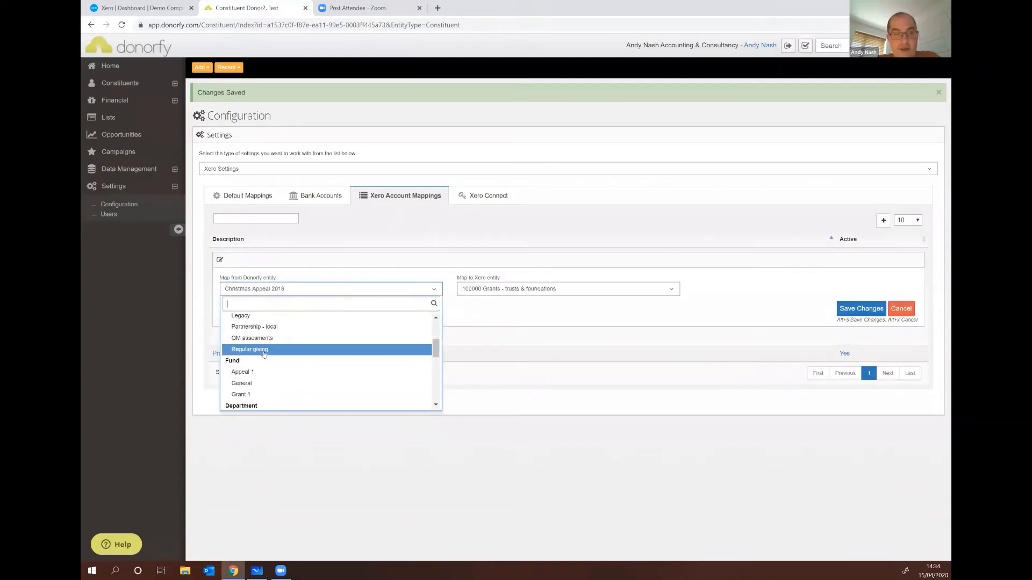
pyautogui.click(263, 350)
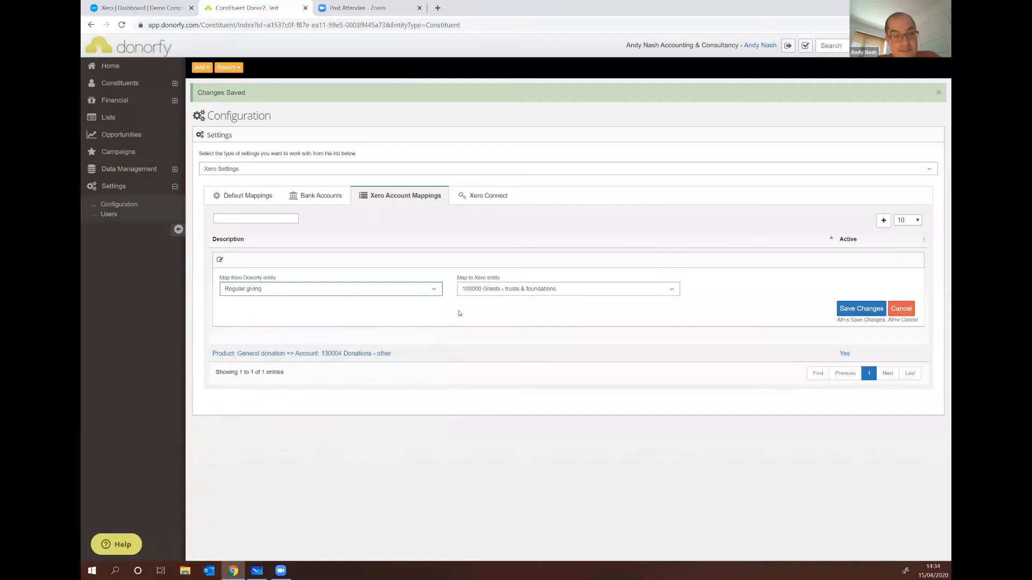
pyautogui.click(513, 290)
pyautogui.scroll(-3, 532, 350)
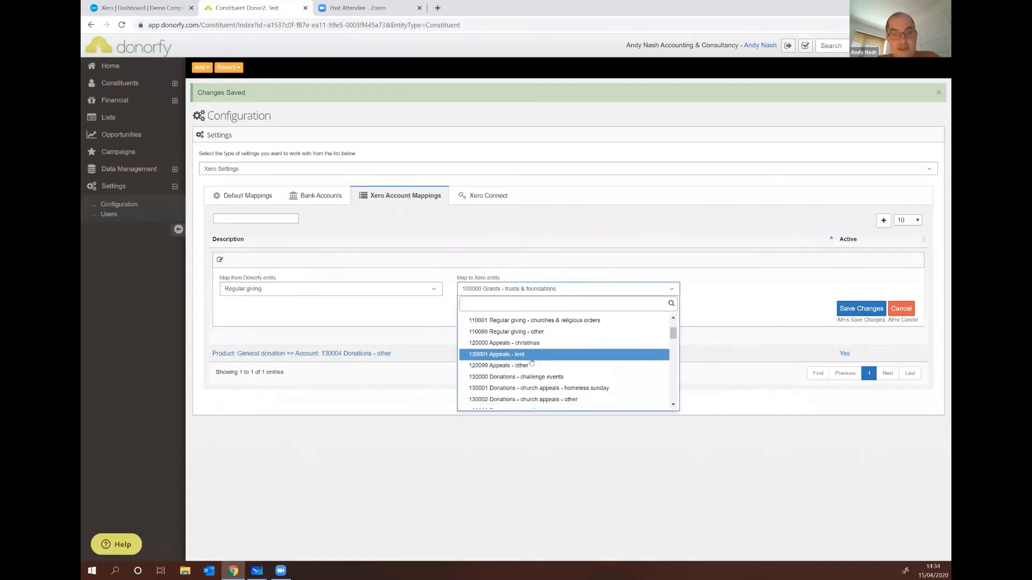
pyautogui.click(531, 381)
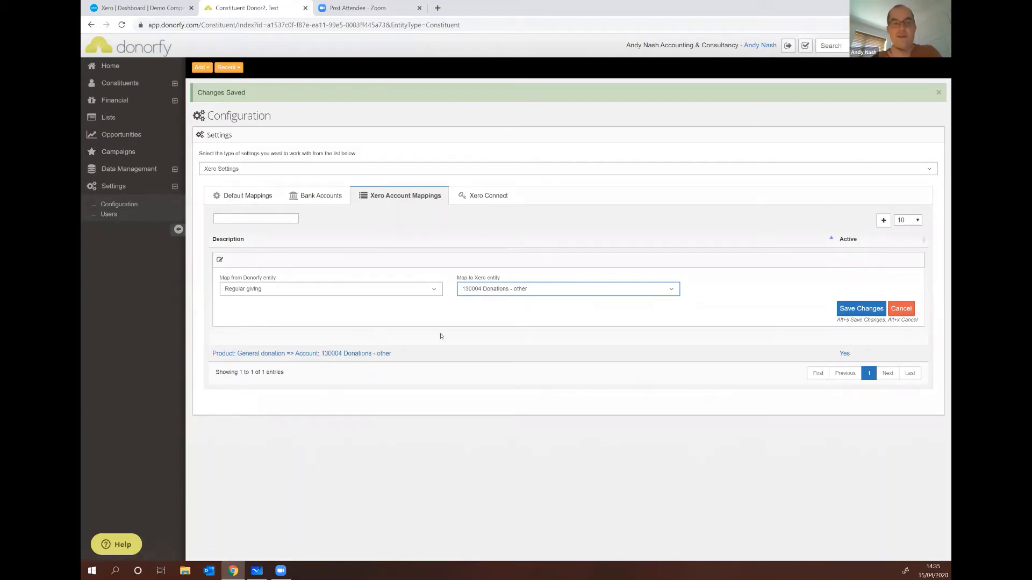
pyautogui.click(490, 293)
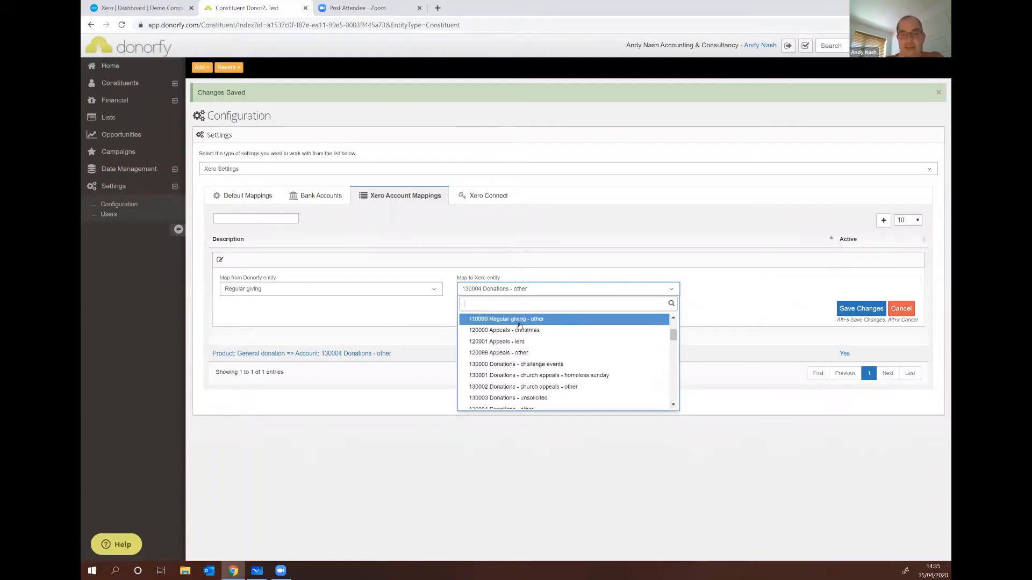
pyautogui.scroll(3, 521, 328)
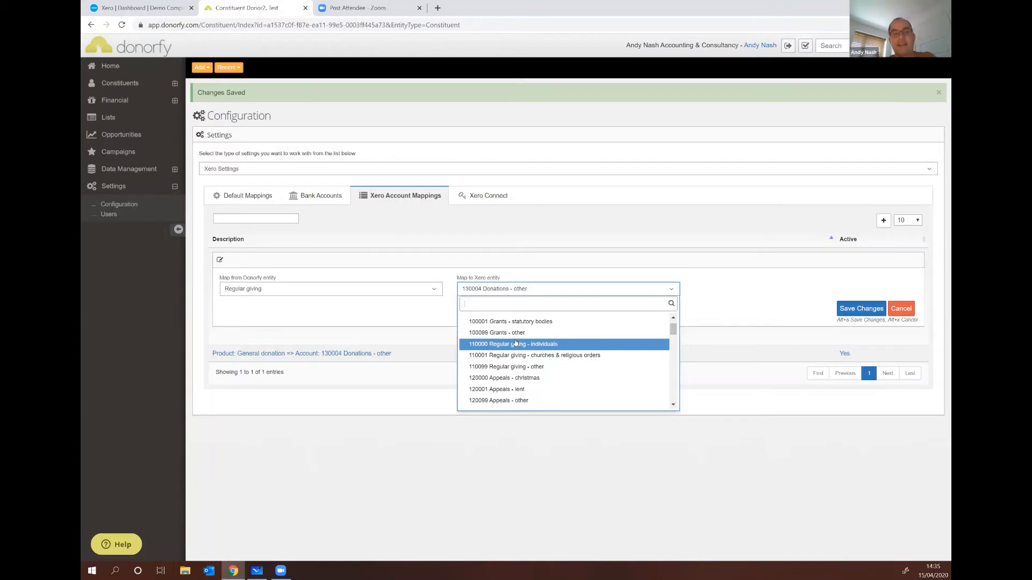
pyautogui.click(515, 343)
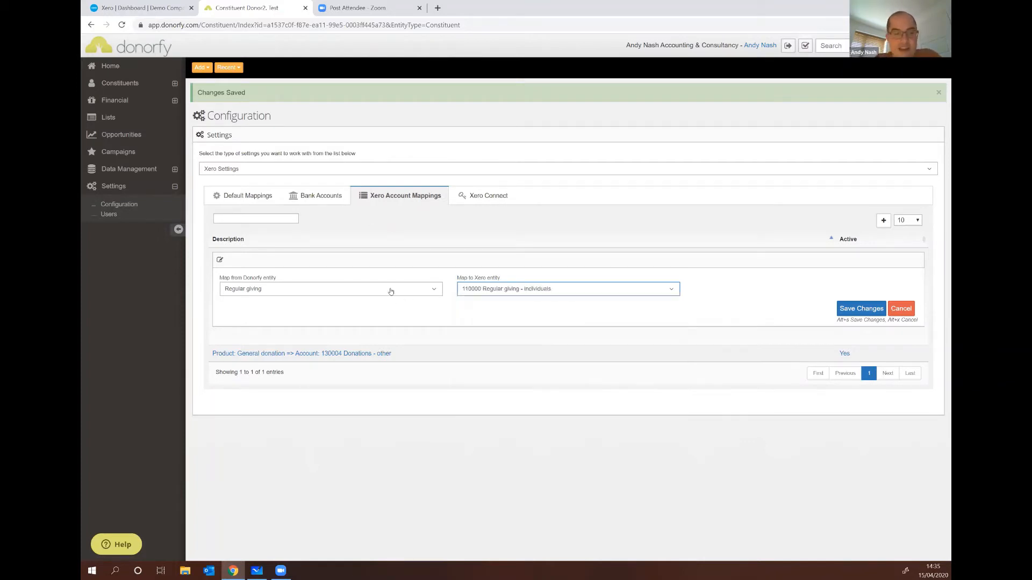
pyautogui.click(861, 309)
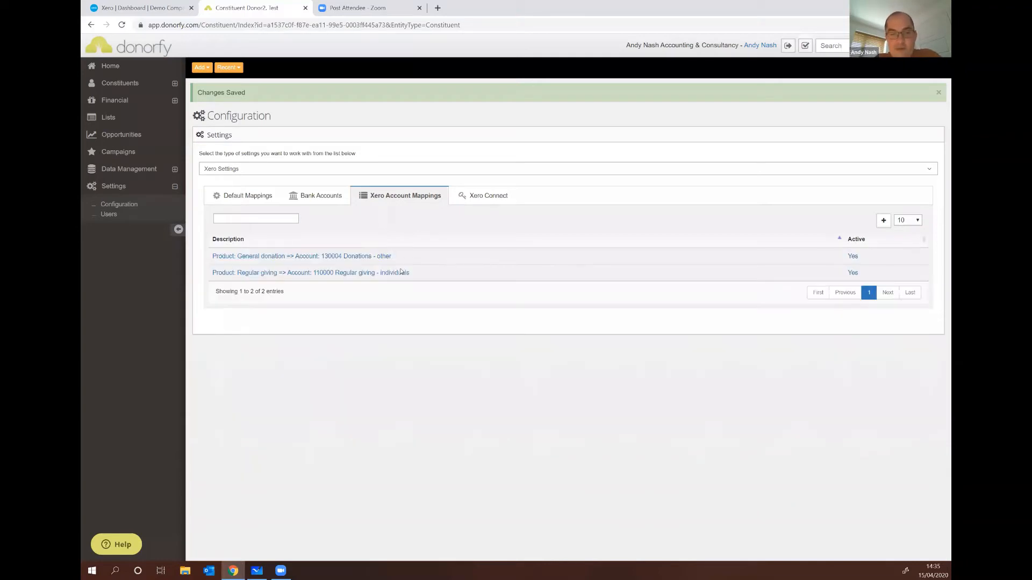
# Map the Donorfy product Challenge events to Xero account 130000 Donations - challenge events and save the mapping.
pyautogui.click(884, 220)
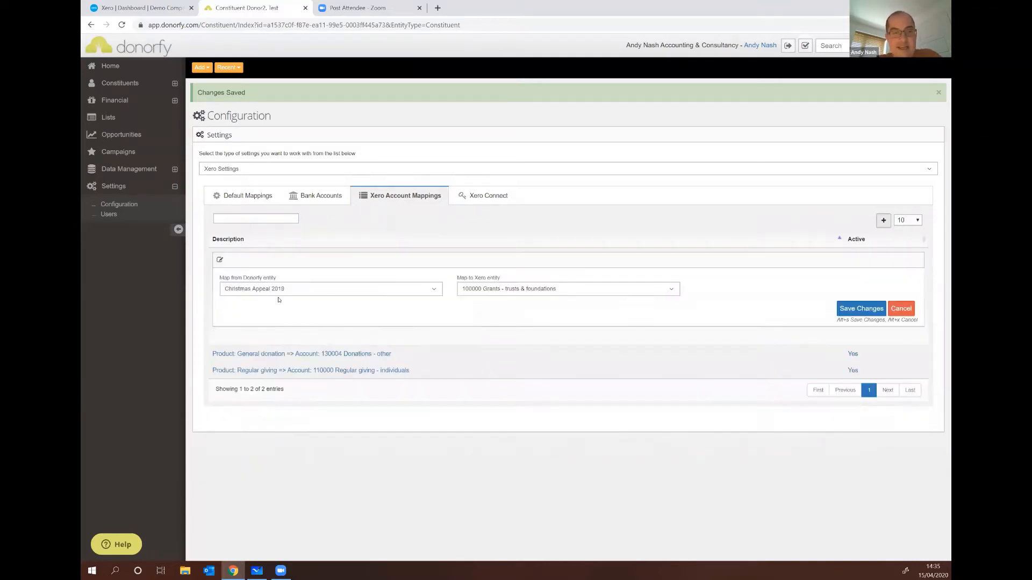
pyautogui.click(279, 290)
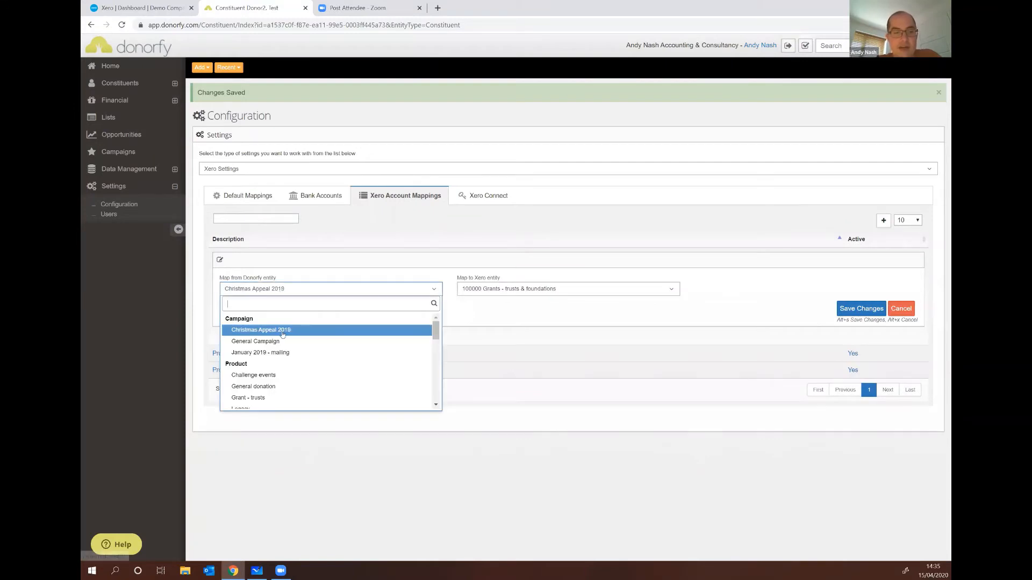
pyautogui.click(269, 377)
pyautogui.click(539, 287)
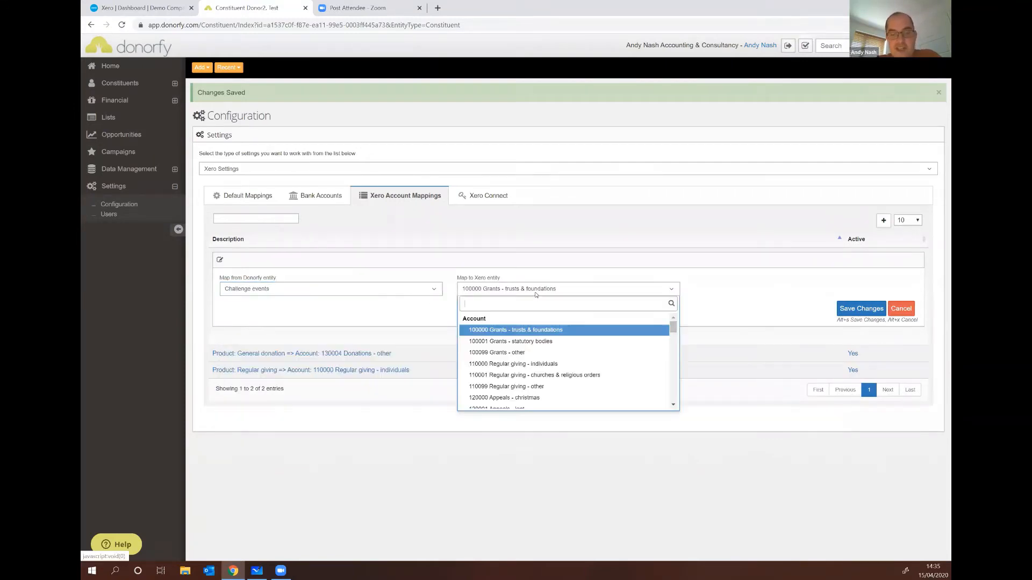
pyautogui.scroll(-1, 561, 364)
pyautogui.scroll(-3, 561, 364)
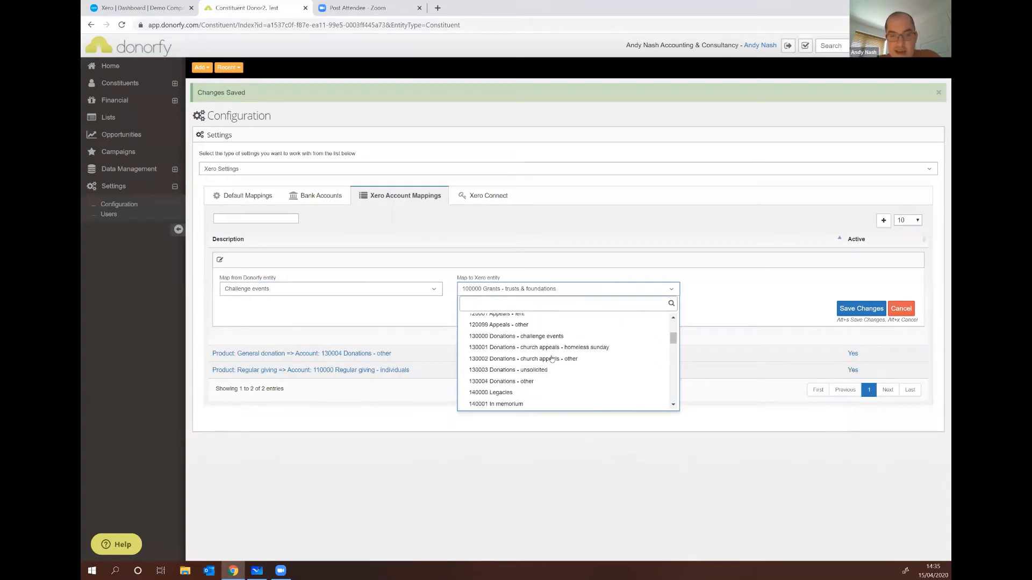
pyautogui.click(567, 338)
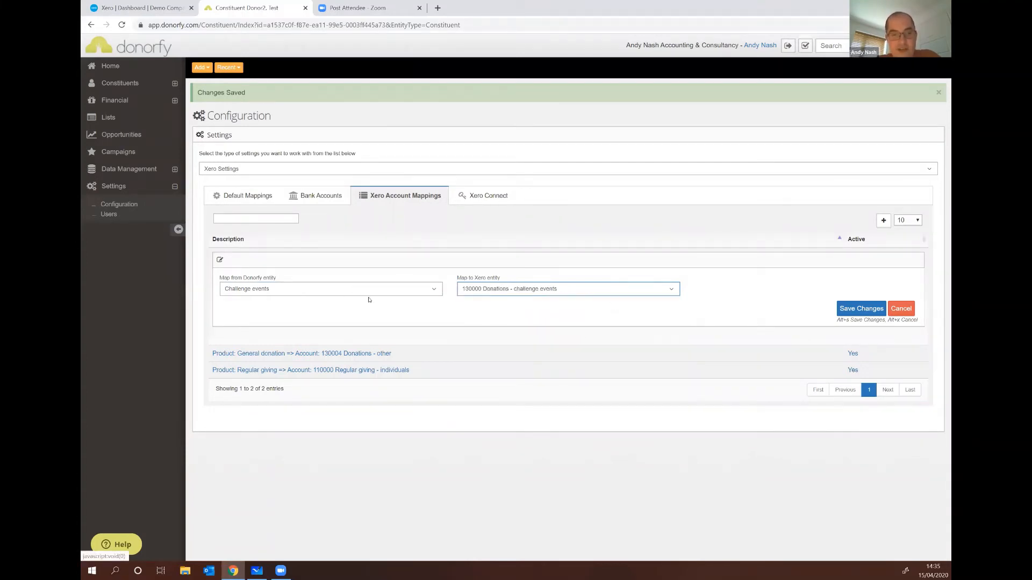
pyautogui.click(278, 289)
pyautogui.click(510, 334)
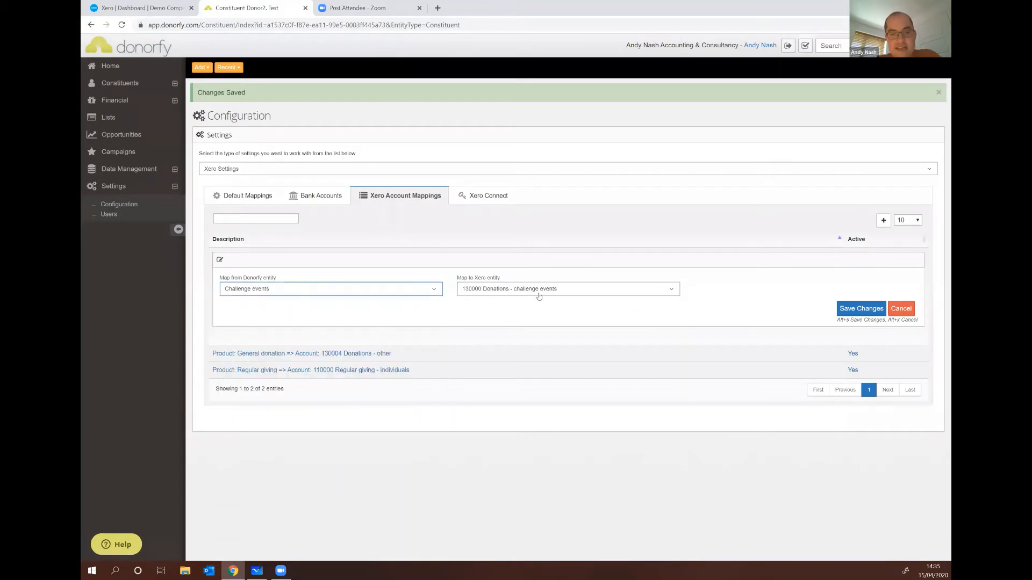
pyautogui.click(854, 308)
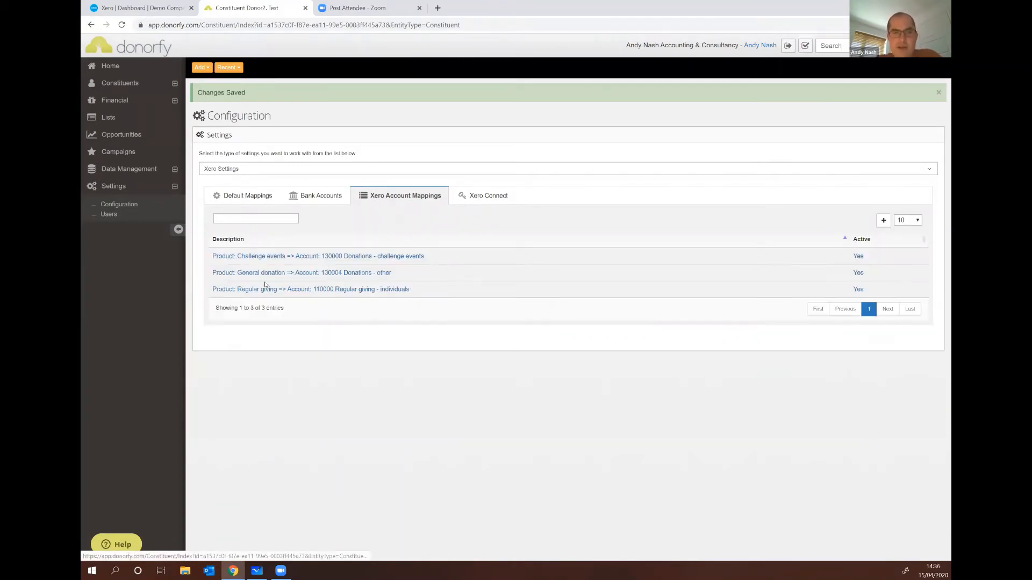
# Add and save a mapping from the Donorfy fund General to the Xero fund Unrestricted.
pyautogui.click(883, 220)
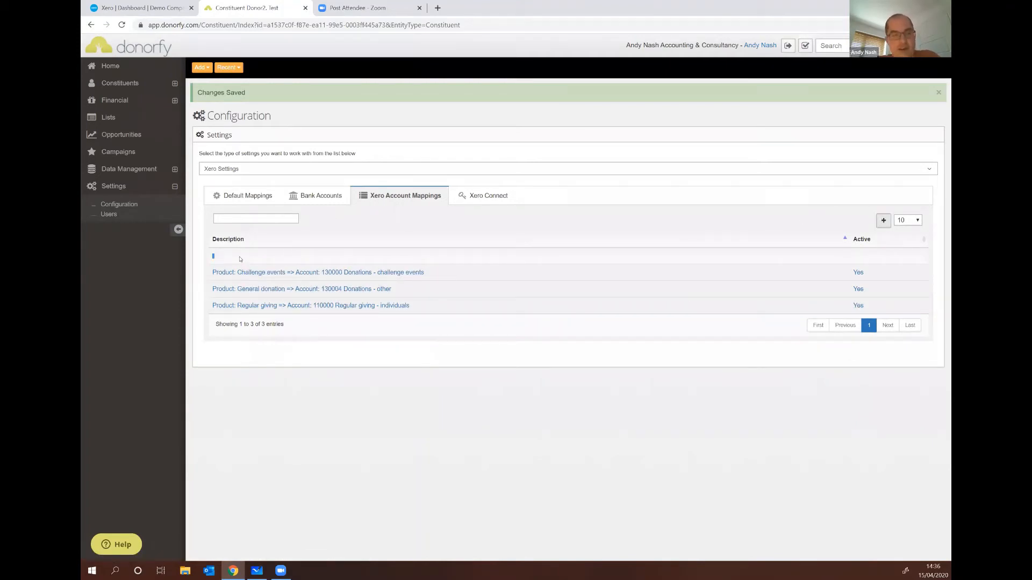
pyautogui.click(374, 290)
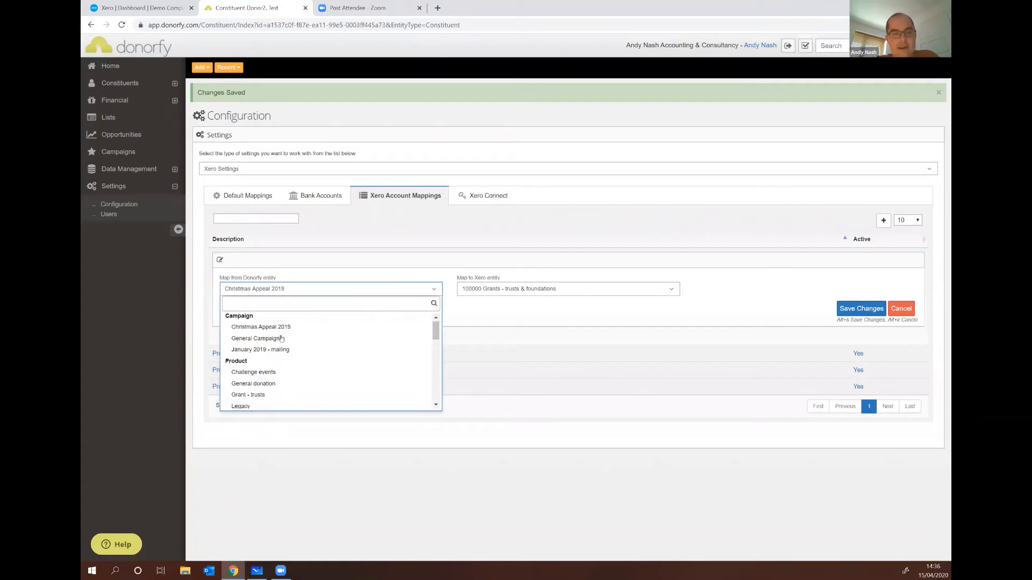
pyautogui.scroll(-4, 260, 346)
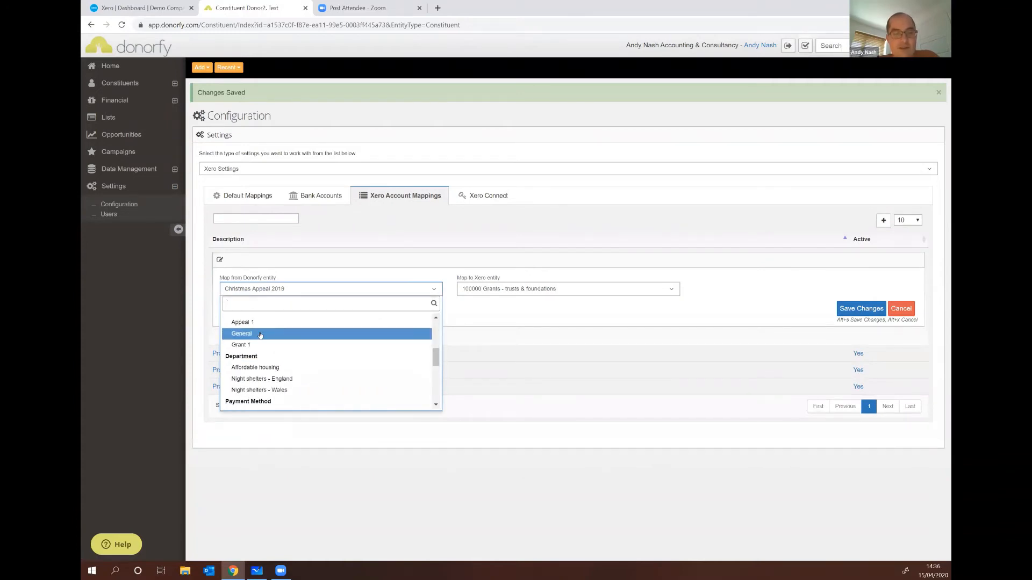
pyautogui.click(262, 335)
pyautogui.click(516, 291)
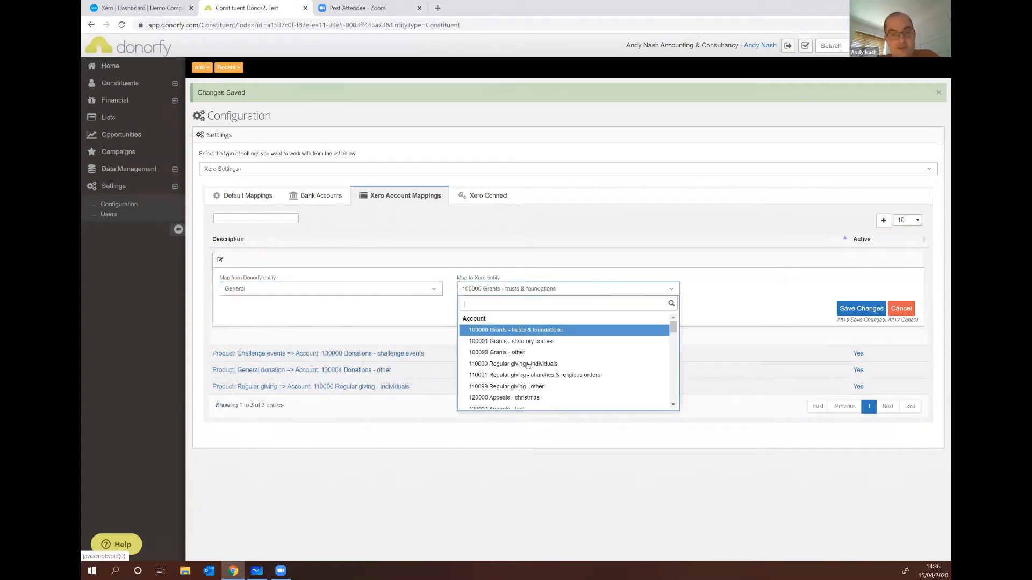
pyautogui.scroll(-2, 527, 365)
pyautogui.write('unr')
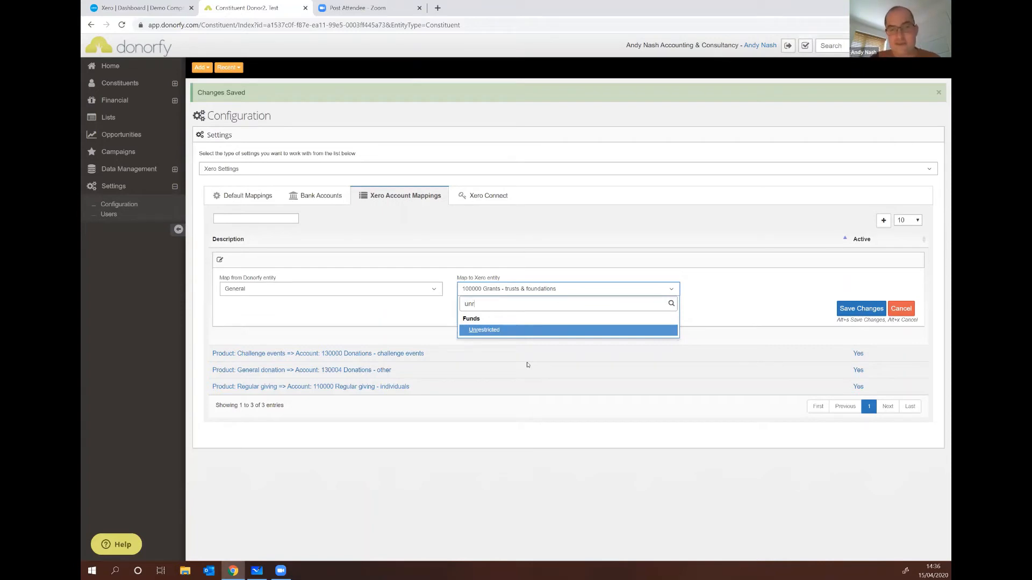
pyautogui.click(517, 332)
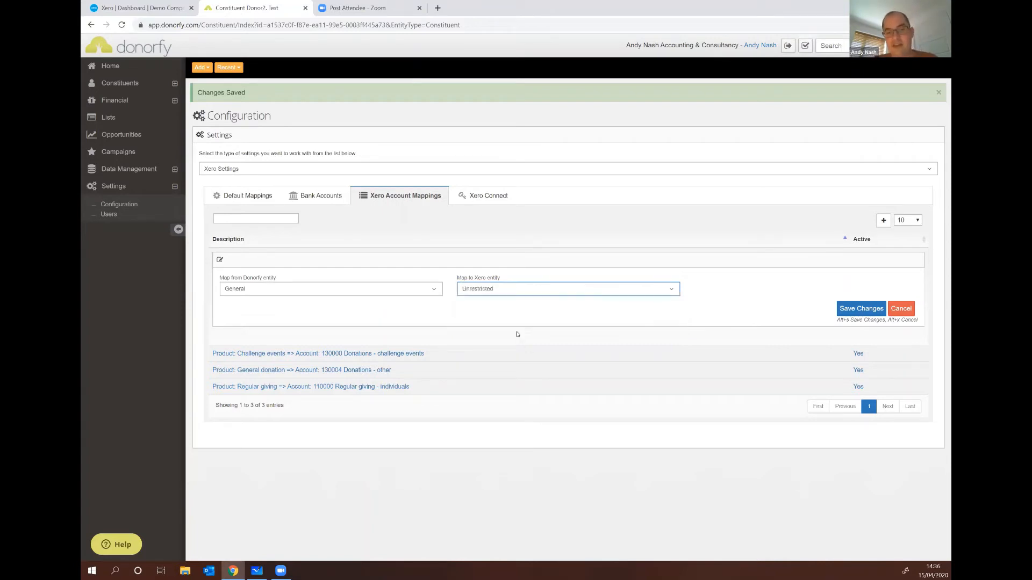
pyautogui.click(856, 315)
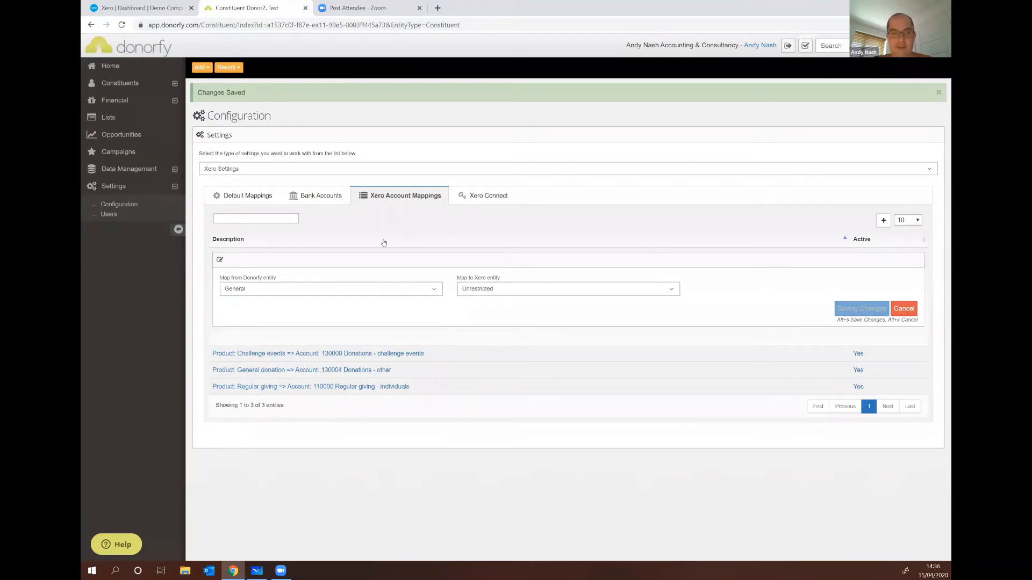
# Add and save a mapping from the Donorfy fund Appeal 1 to the Xero fund Appeal 1.
pyautogui.click(884, 220)
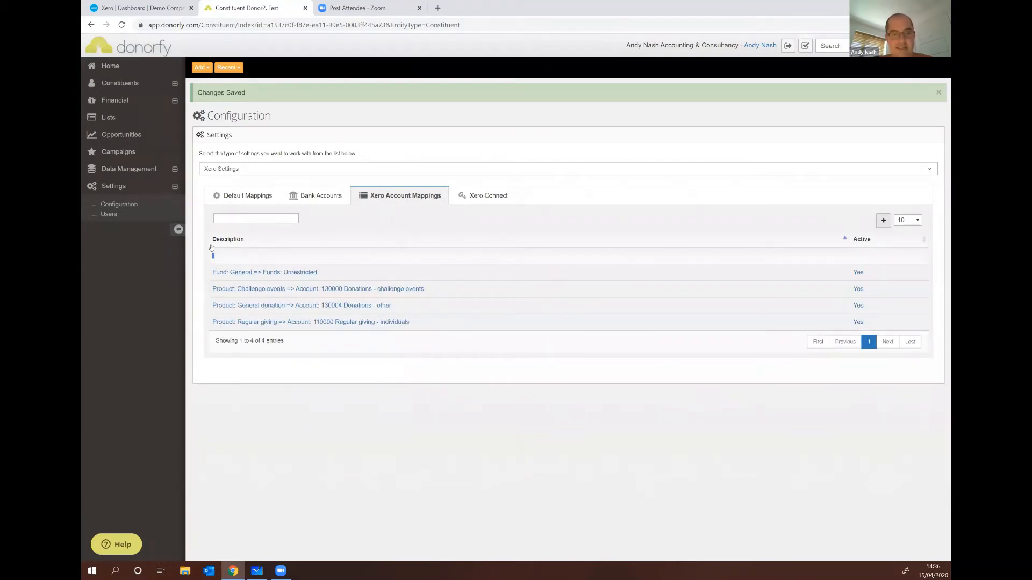
pyautogui.click(218, 255)
pyautogui.click(325, 291)
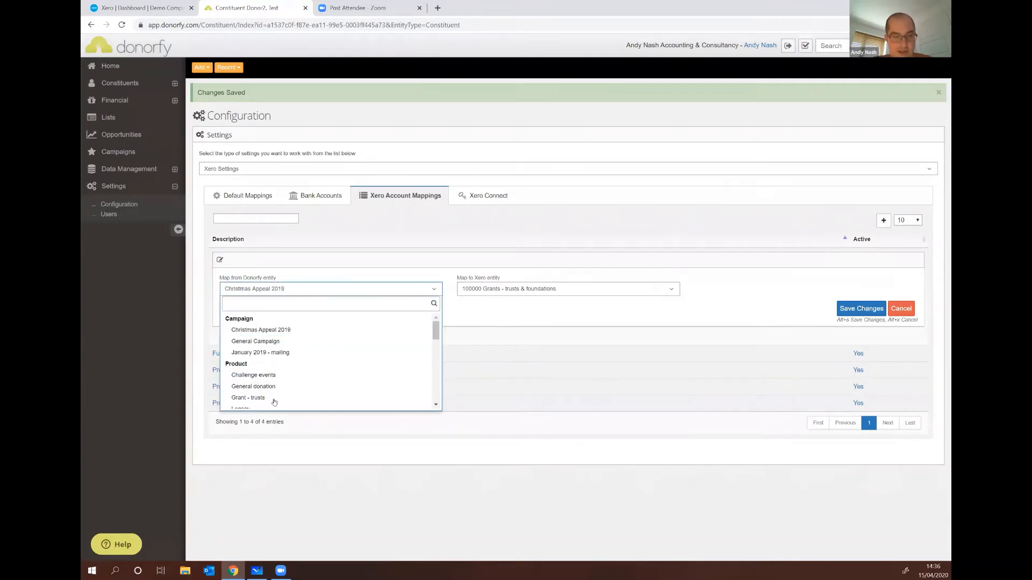
pyautogui.scroll(-4, 269, 371)
pyautogui.click(269, 371)
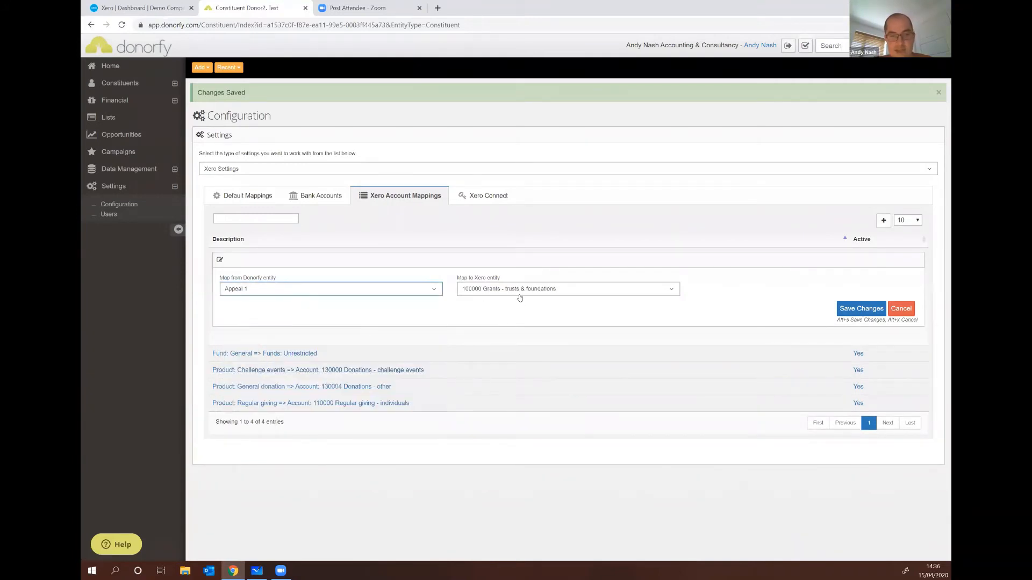
pyautogui.click(515, 292)
pyautogui.write('appeal')
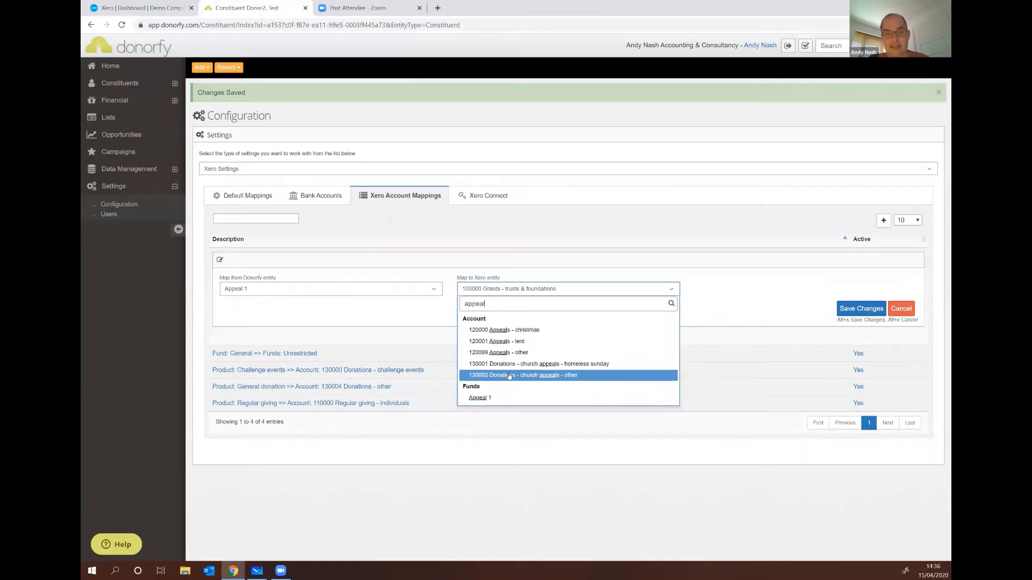
pyautogui.click(488, 398)
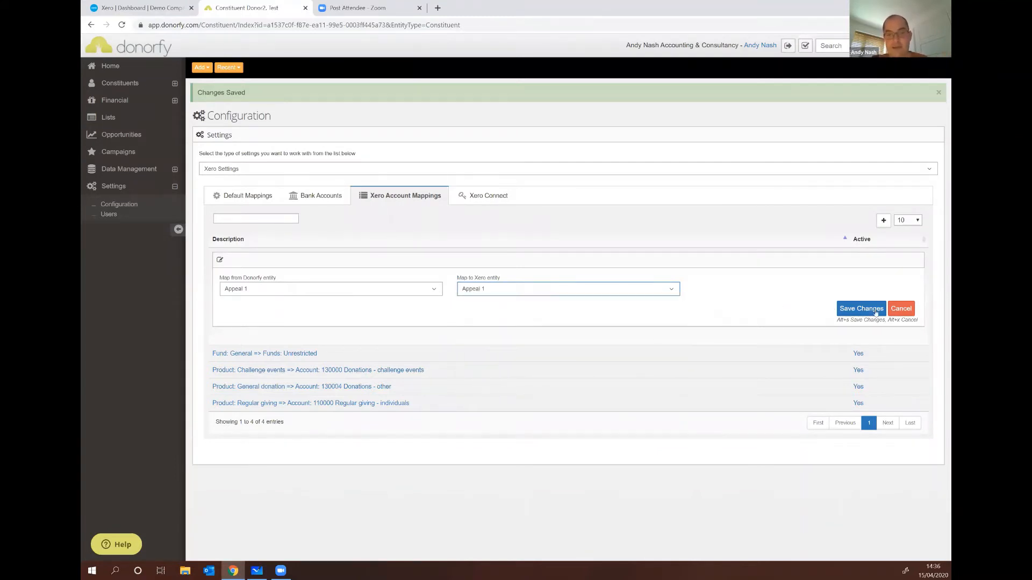
pyautogui.click(875, 311)
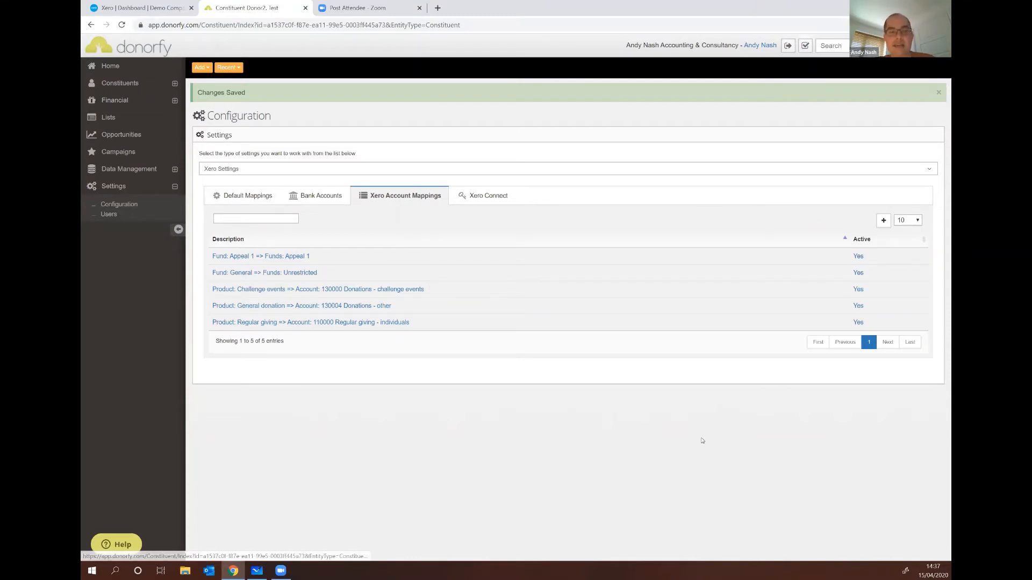
# Add and save a mapping from the Donorfy fund Grant 1 to the Xero fund Grant 1.
pyautogui.click(883, 220)
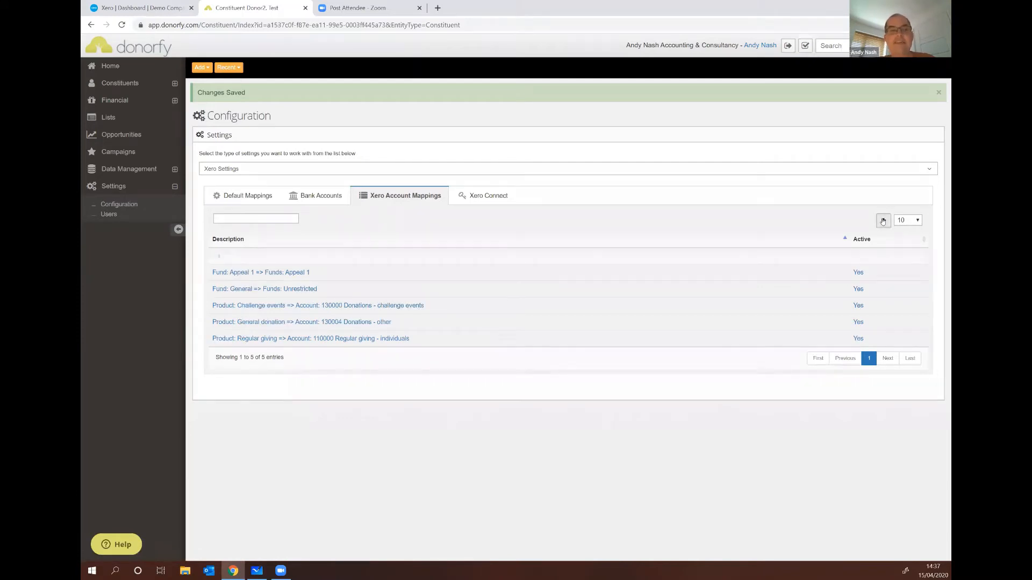
pyautogui.click(256, 255)
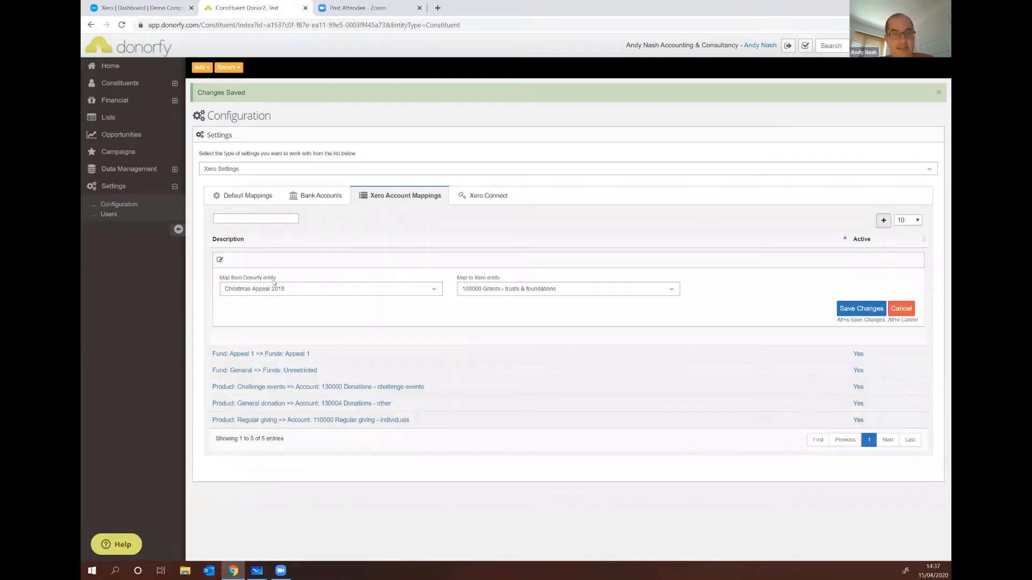
pyautogui.click(312, 291)
pyautogui.scroll(-4, 321, 360)
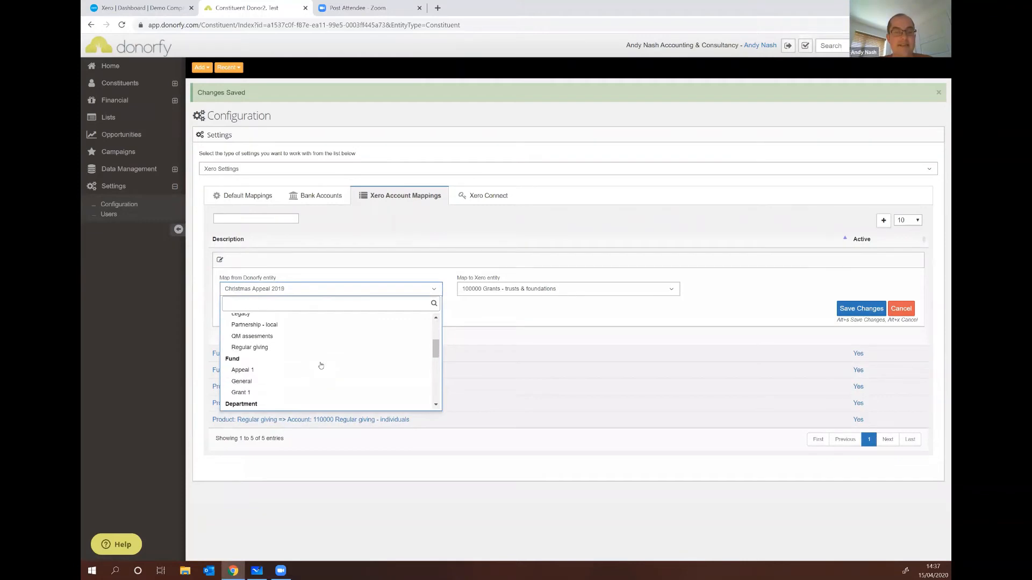
pyautogui.scroll(2, 321, 364)
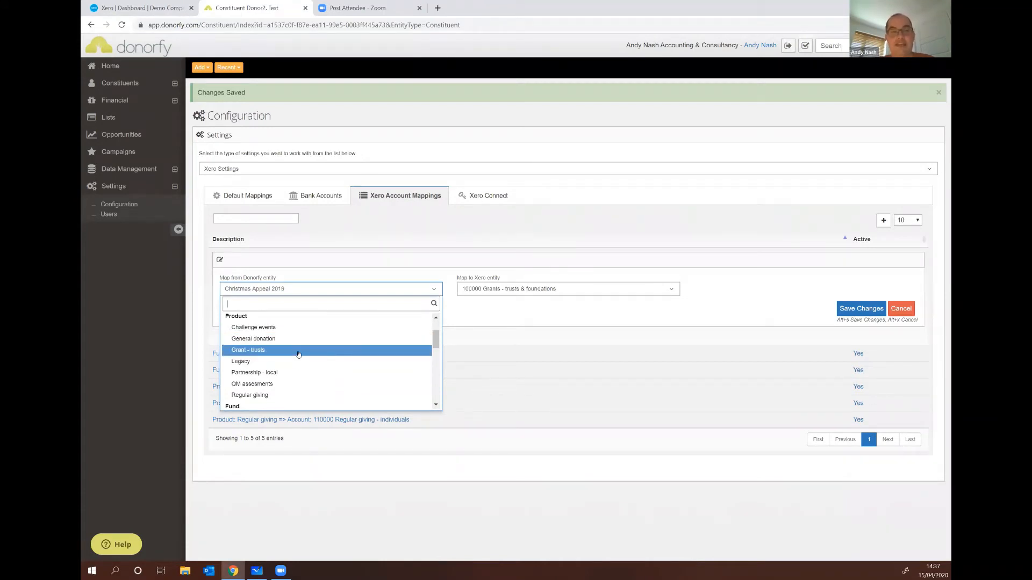
pyautogui.scroll(-1, 298, 354)
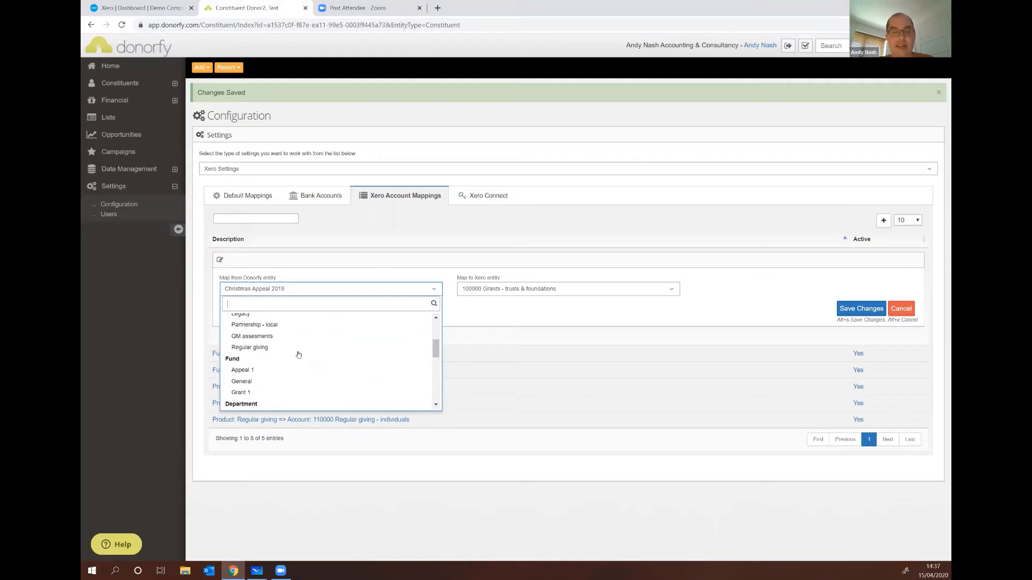
pyautogui.click(289, 395)
pyautogui.click(516, 291)
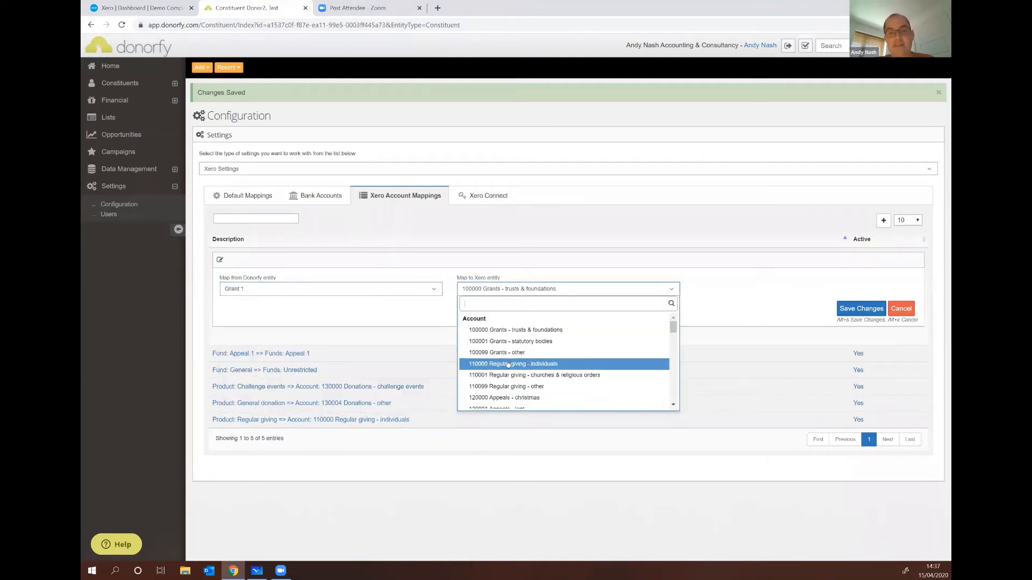
pyautogui.scroll(-2, 507, 365)
pyautogui.scroll(-10, 507, 364)
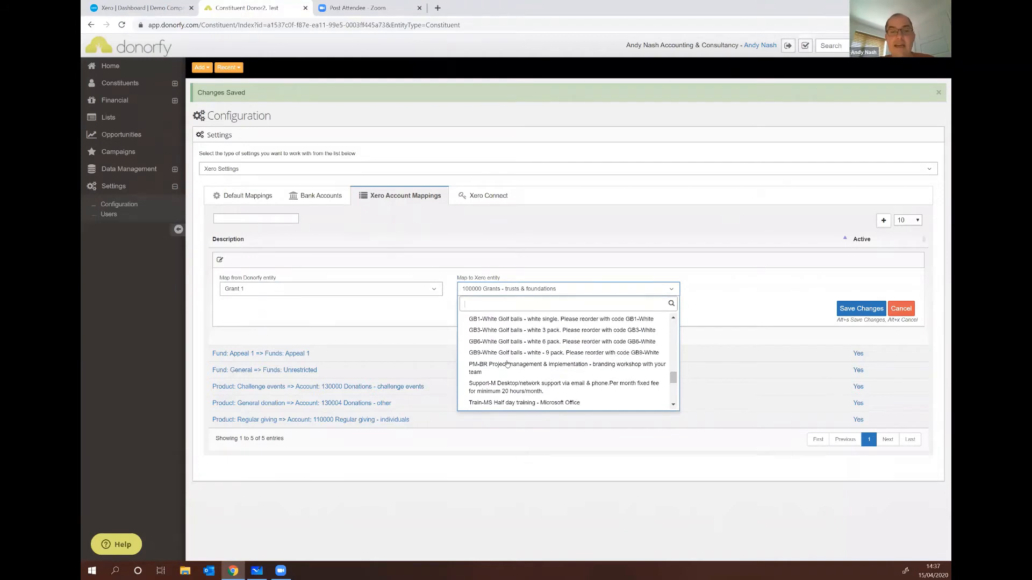
pyautogui.click(506, 369)
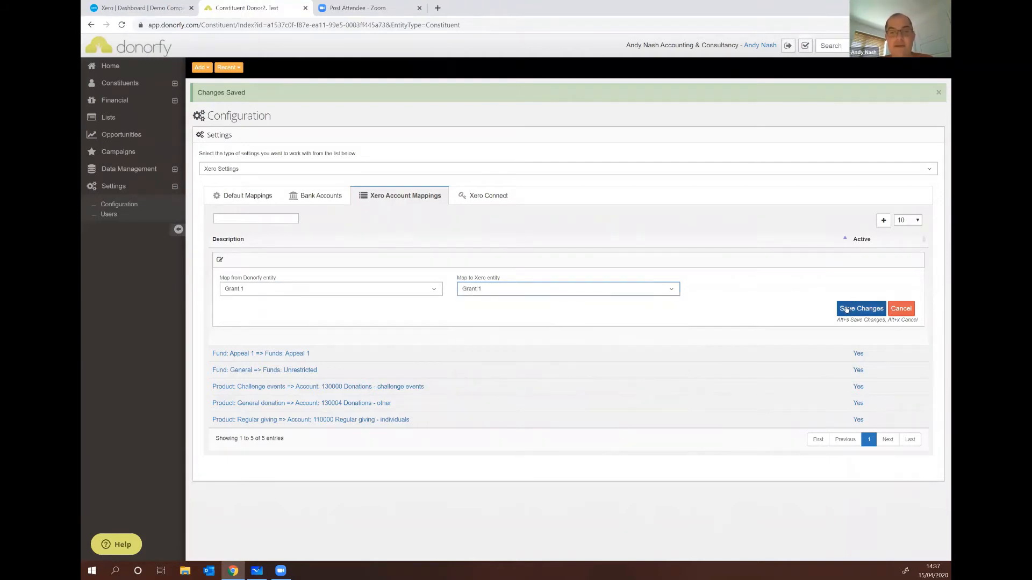
pyautogui.click(848, 308)
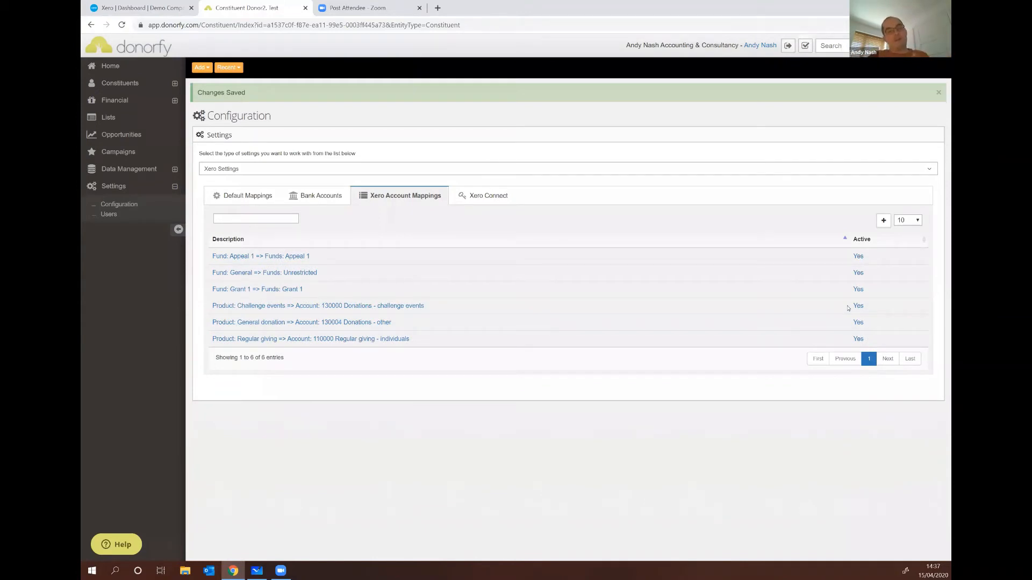
# Add and save a mapping from the Donorfy department Affordable housing to the Xero area of work Affordable housing.
pyautogui.click(883, 220)
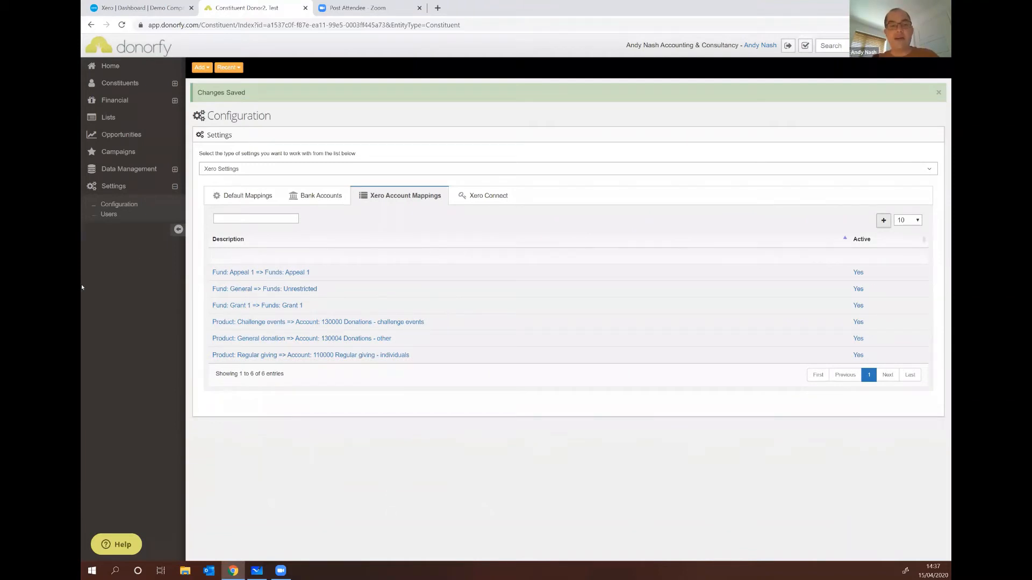
pyautogui.click(378, 290)
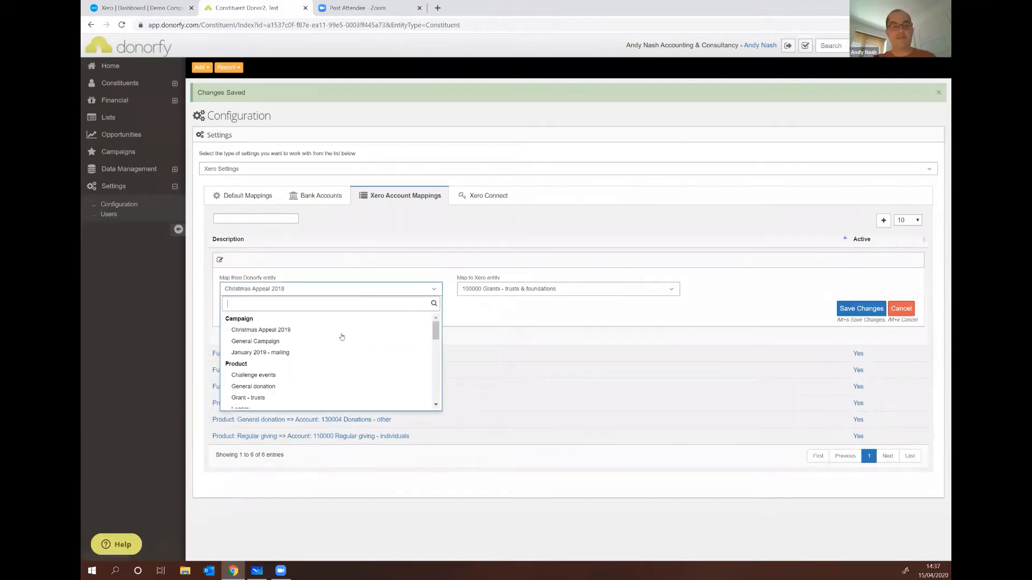
pyautogui.scroll(-10, 342, 337)
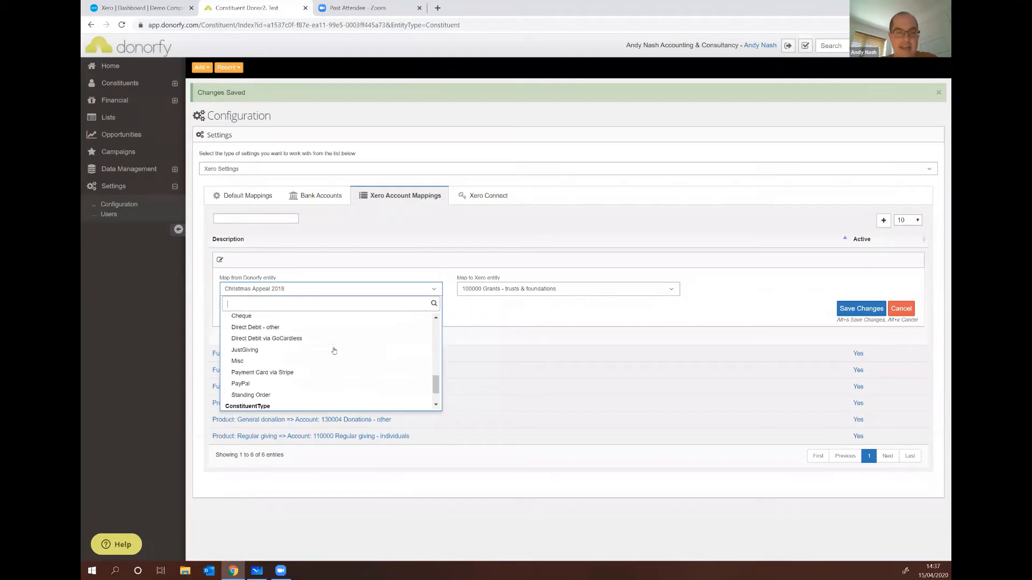
pyautogui.scroll(-2, 333, 351)
pyautogui.scroll(4, 349, 386)
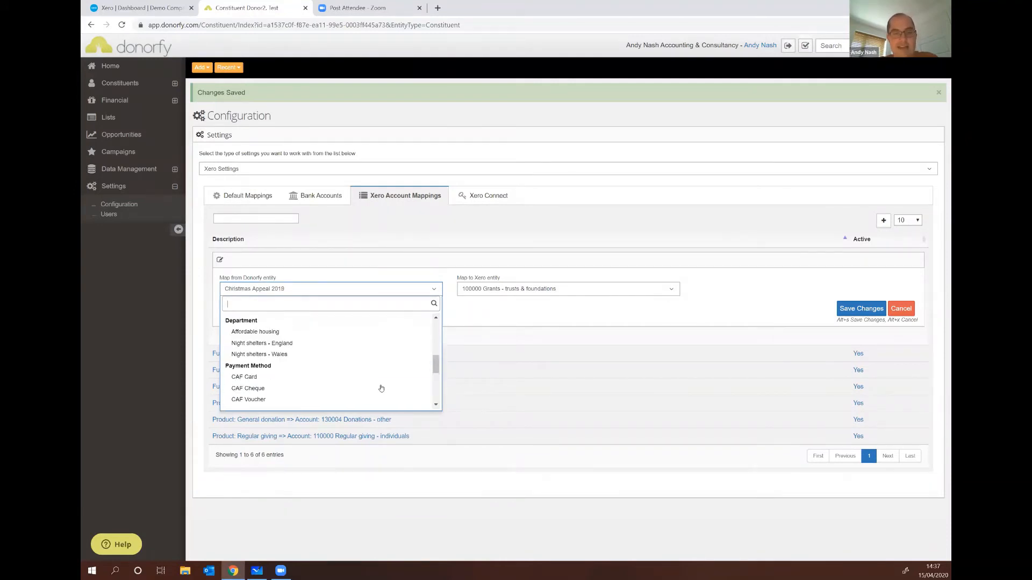
pyautogui.click(333, 332)
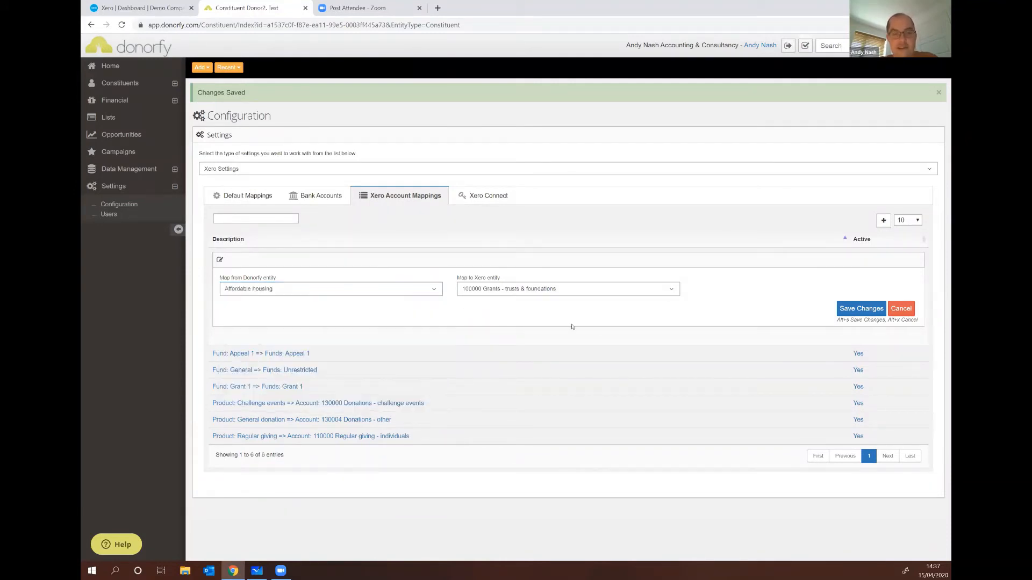
pyautogui.click(556, 290)
pyautogui.scroll(-5, 512, 343)
pyautogui.scroll(-3, 513, 344)
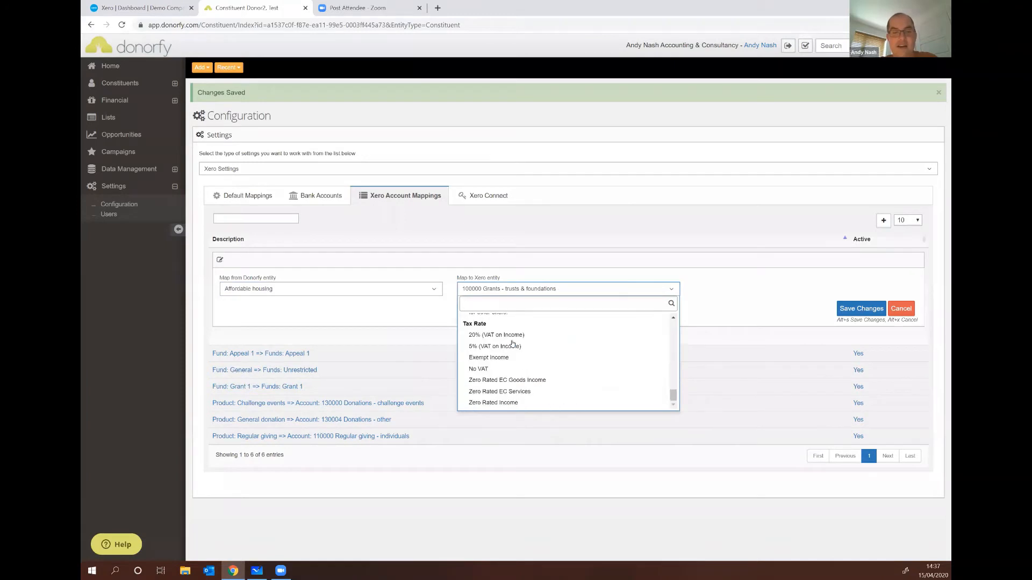
pyautogui.scroll(4, 510, 349)
pyautogui.scroll(2, 510, 353)
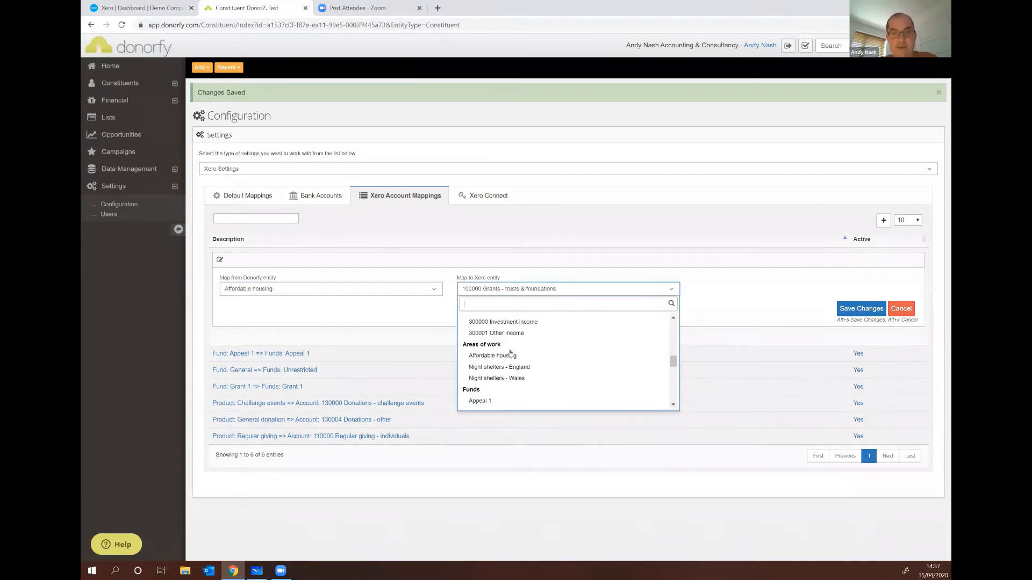
pyautogui.click(510, 356)
pyautogui.click(862, 309)
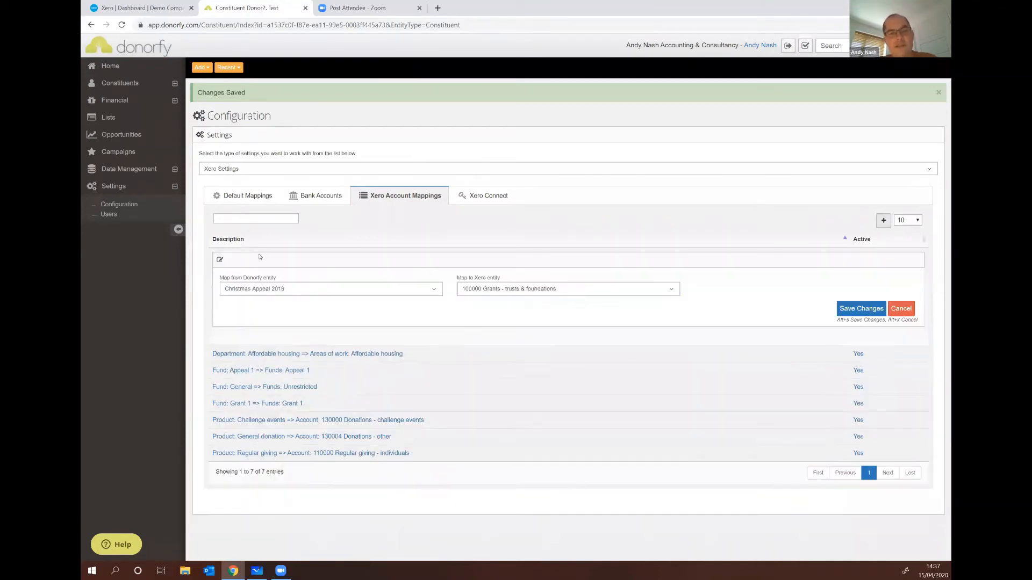
# Map the Donorfy department Night shelters - England to the Xero area of work Night shelters - England and save the mapping.
pyautogui.click(272, 289)
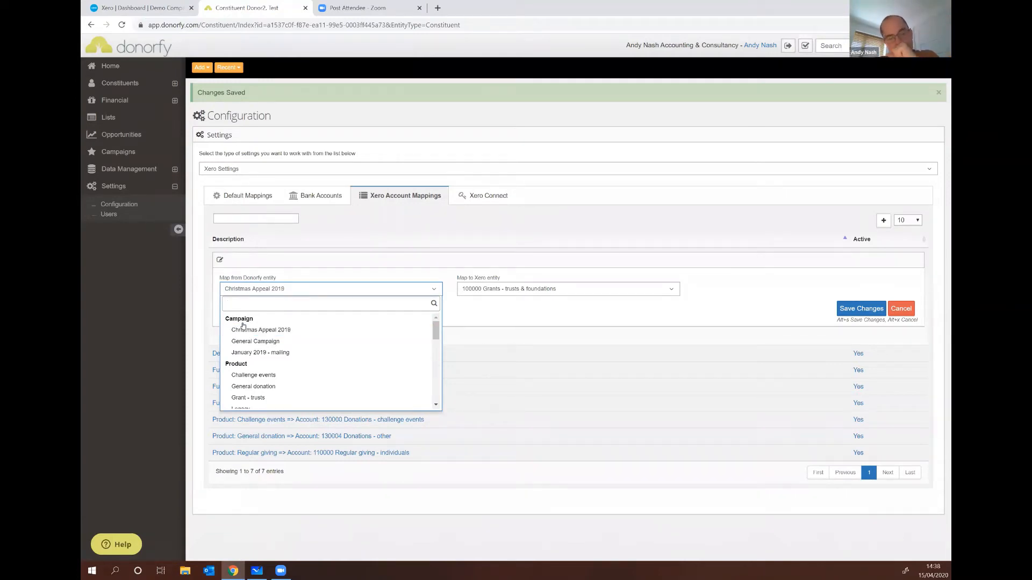
pyautogui.rightClick(243, 325)
pyautogui.click(299, 317)
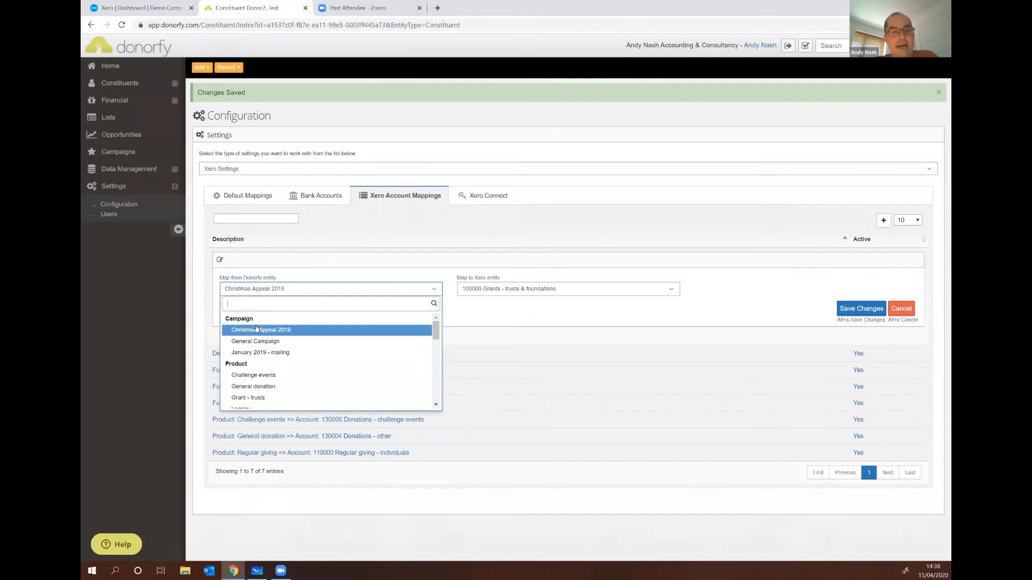
pyautogui.scroll(-2, 240, 359)
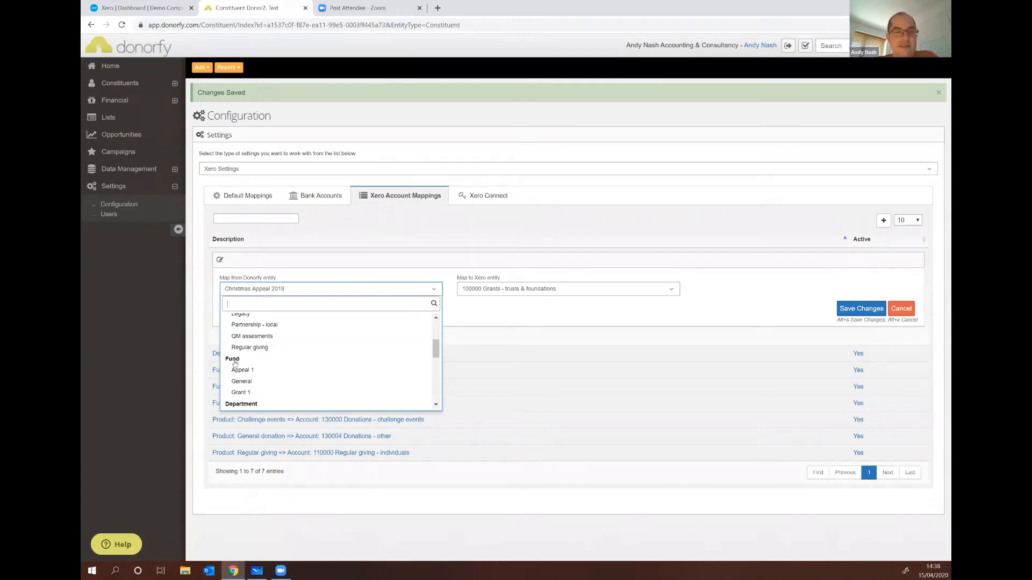
pyautogui.scroll(-3, 234, 363)
pyautogui.click(239, 377)
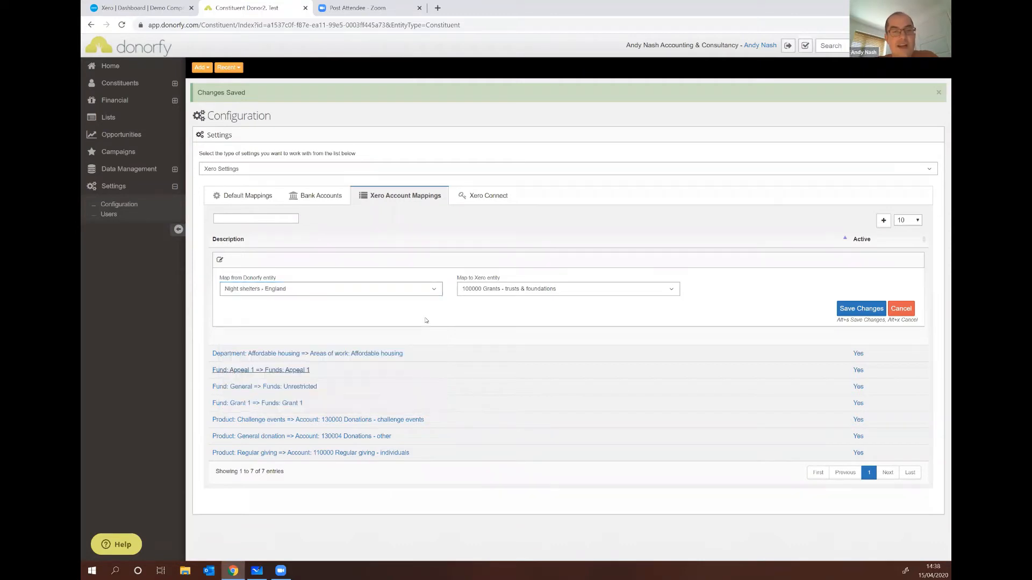
pyautogui.click(503, 290)
pyautogui.scroll(-15, 503, 380)
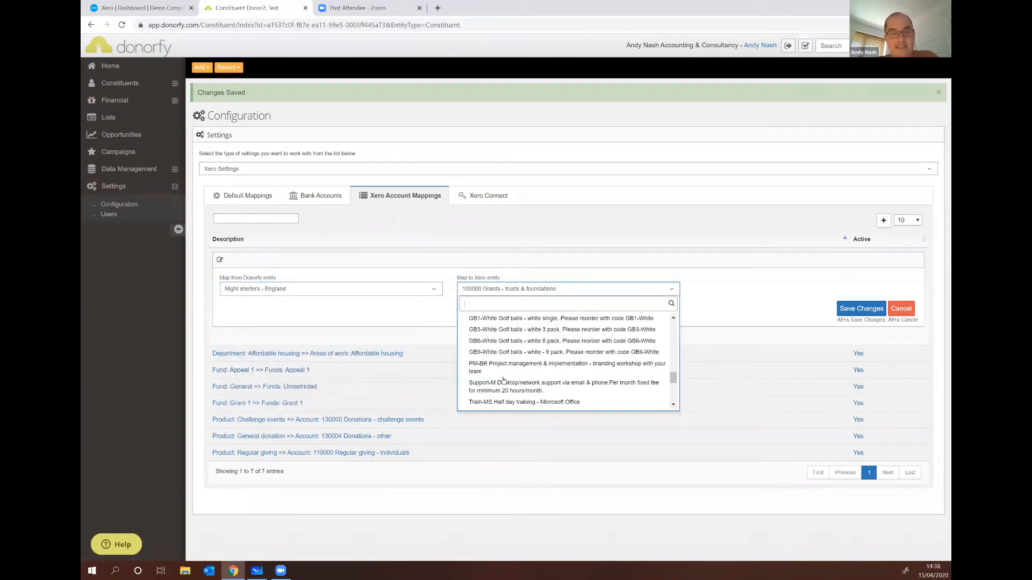
pyautogui.scroll(-1, 503, 380)
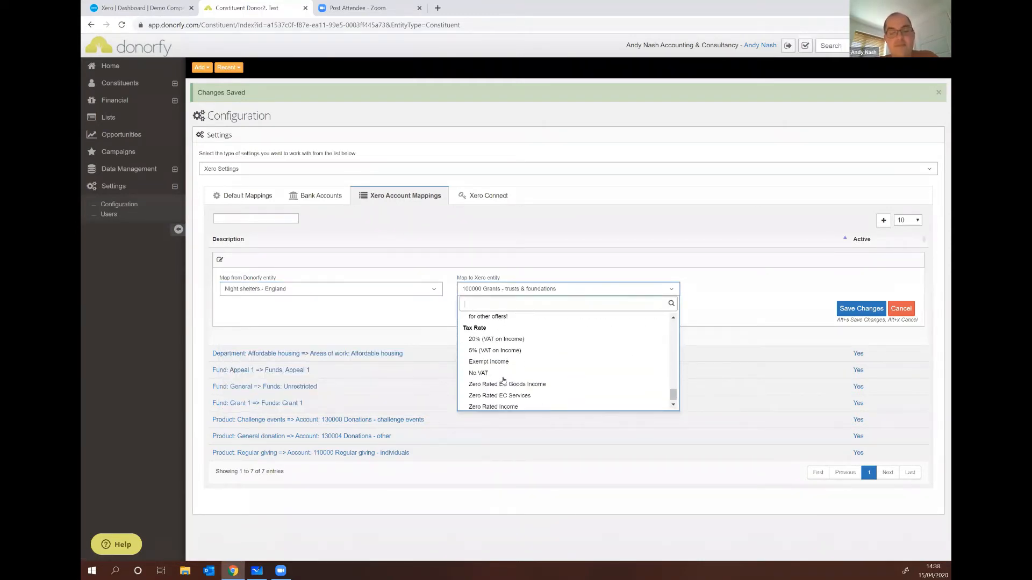
pyautogui.scroll(2, 503, 380)
pyautogui.scroll(8, 503, 380)
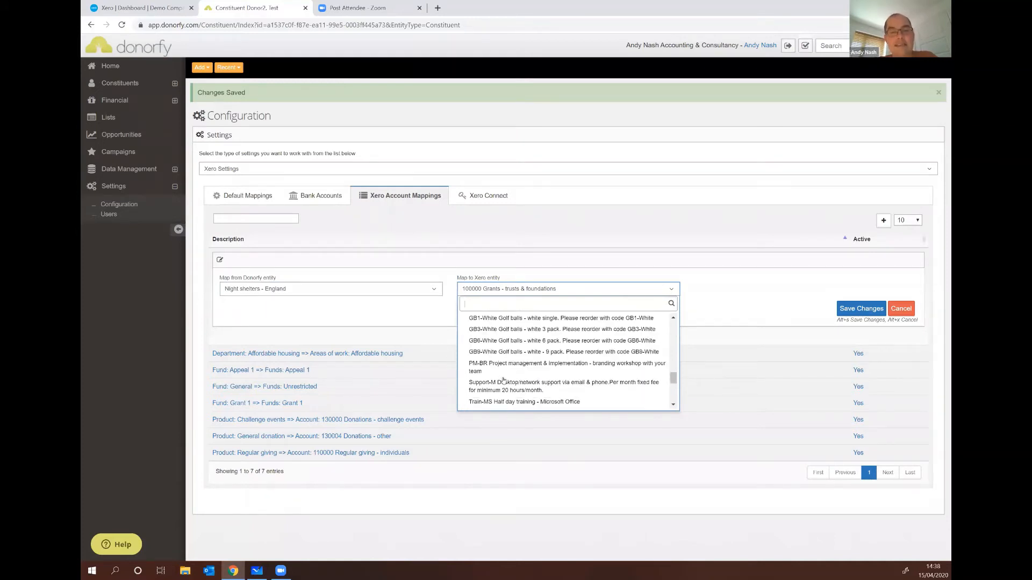
pyautogui.click(492, 367)
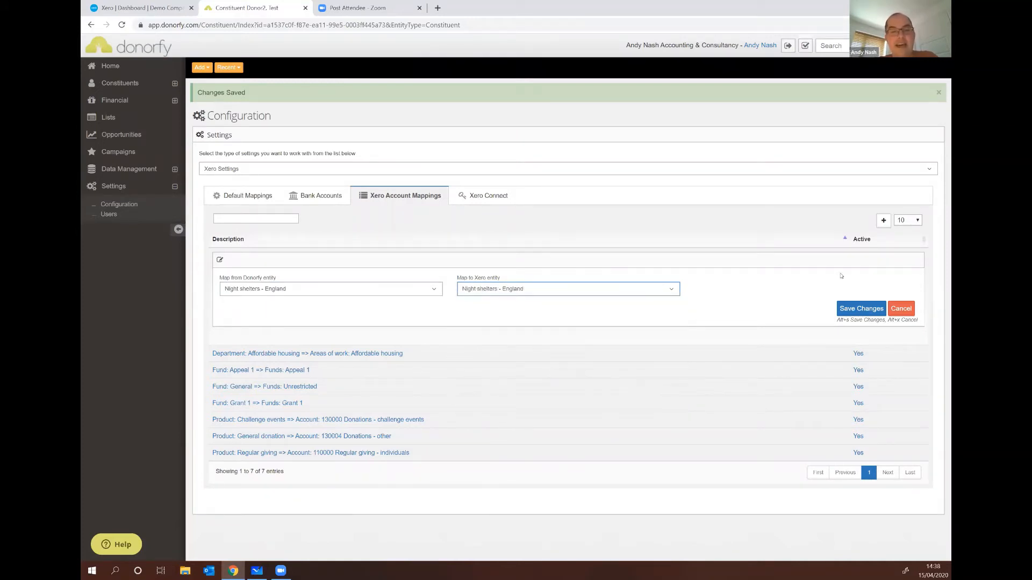
pyautogui.click(861, 308)
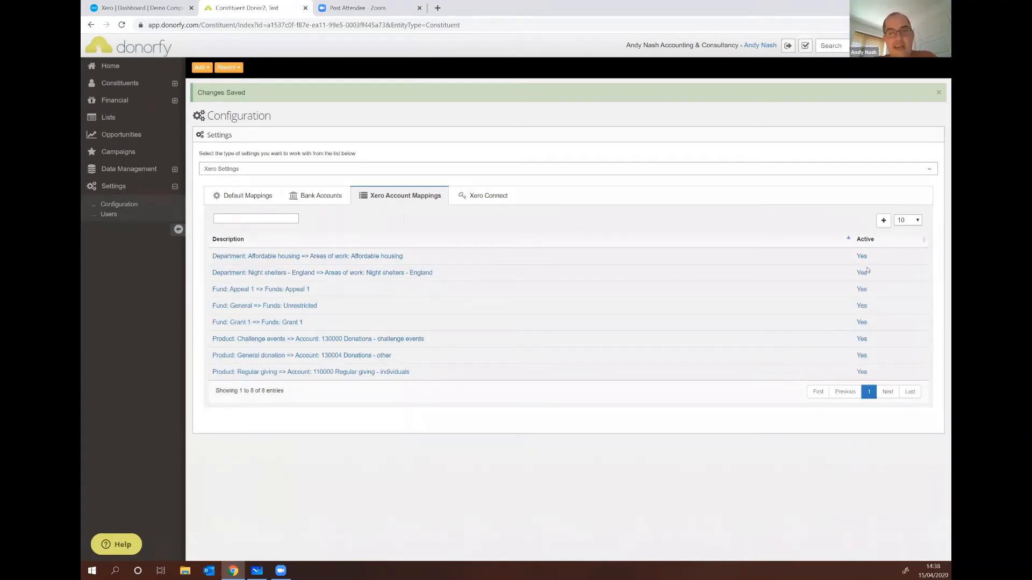
# Add and save a mapping from the Donorfy department Night shelters - Wales to the Xero area of work Night shelters - Wales.
pyautogui.click(883, 220)
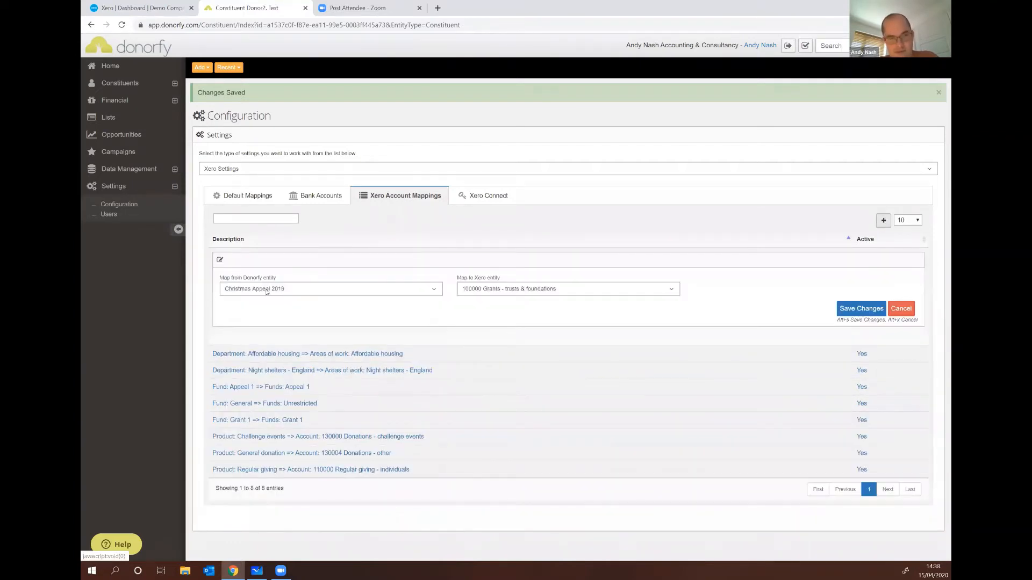
pyautogui.click(266, 290)
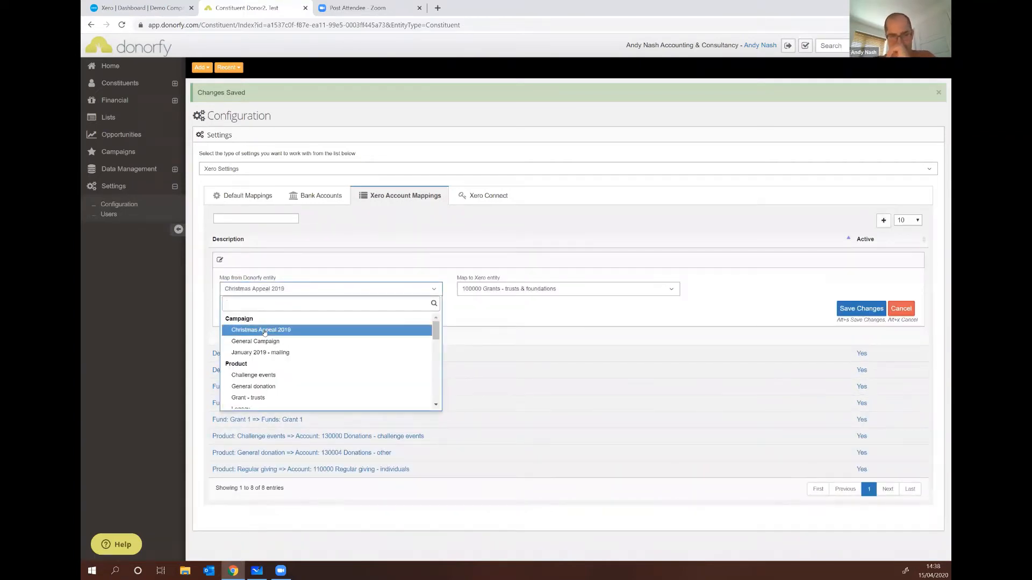
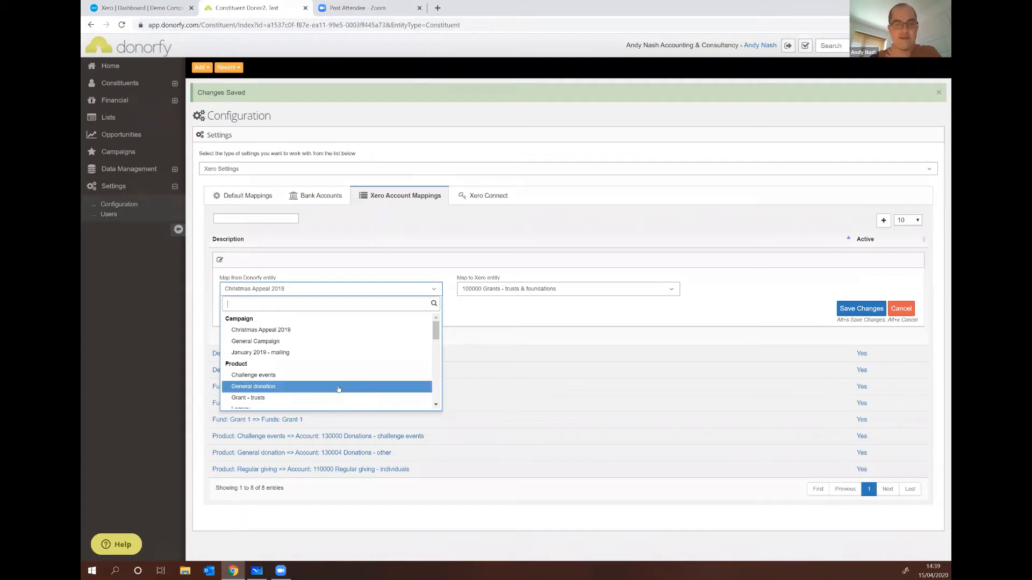
pyautogui.scroll(-6, 325, 382)
pyautogui.scroll(1, 339, 371)
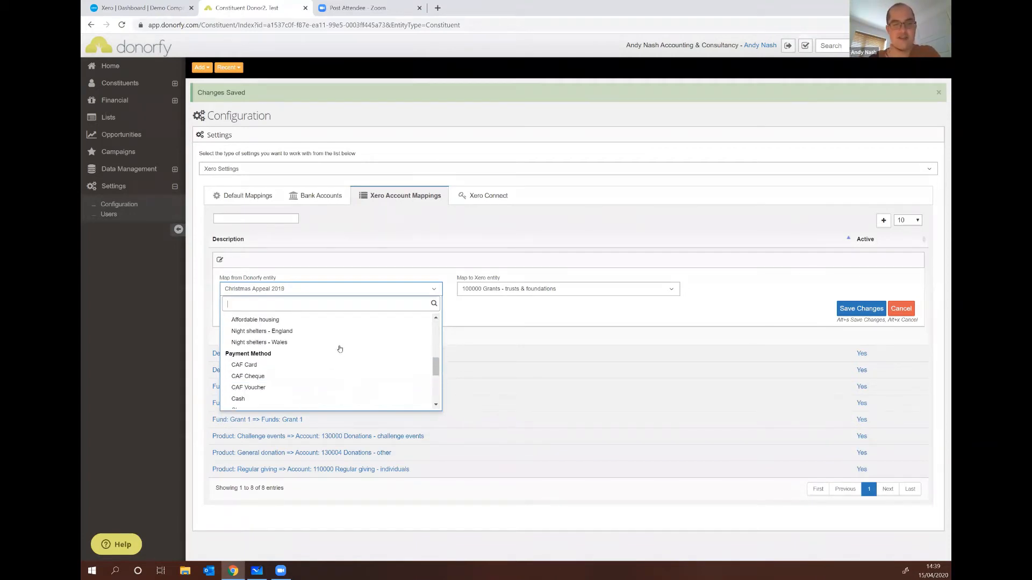
pyautogui.click(338, 341)
pyautogui.click(516, 290)
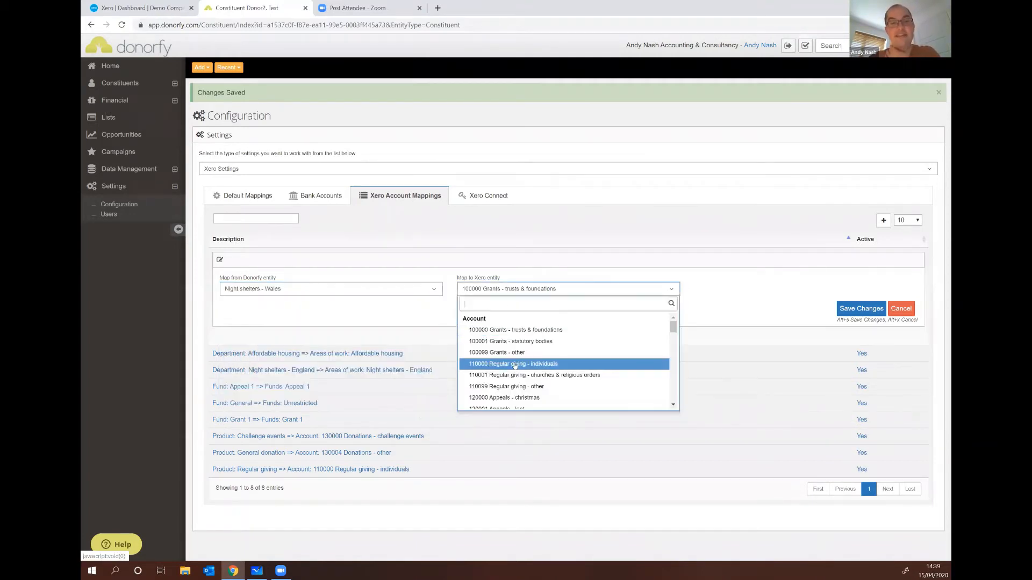
pyautogui.scroll(-10, 514, 367)
pyautogui.scroll(8, 515, 367)
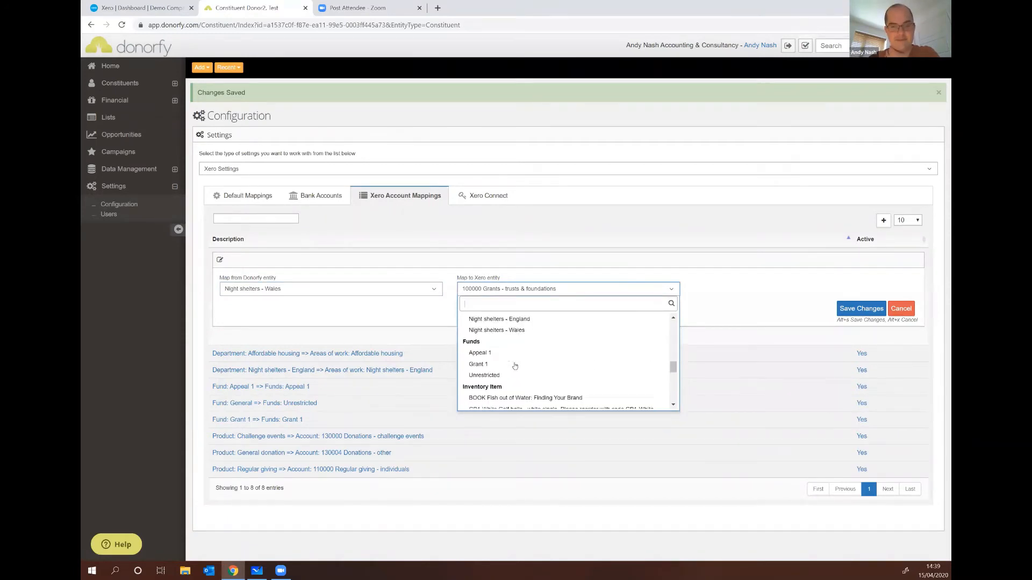
pyautogui.click(509, 335)
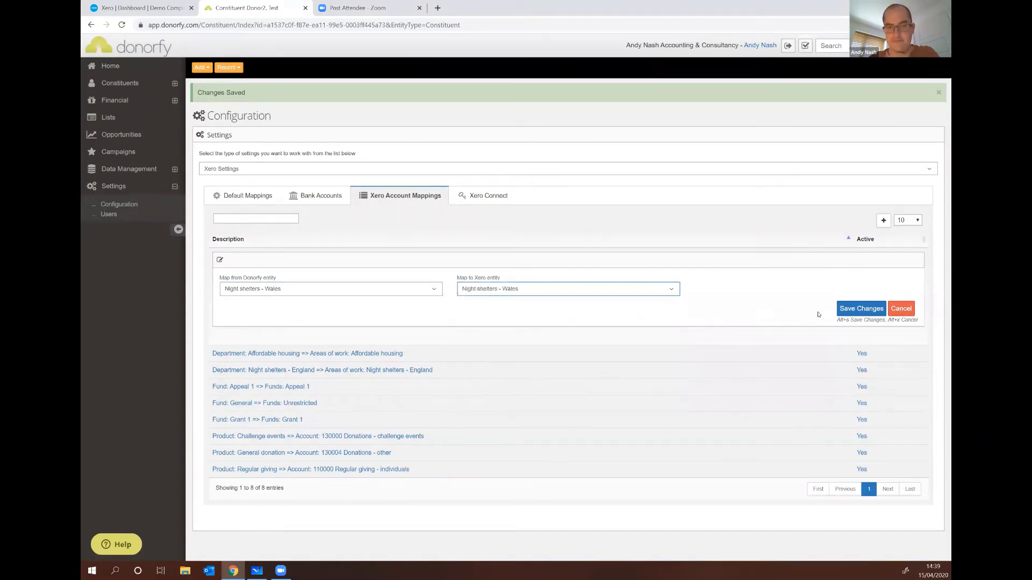
pyautogui.click(859, 308)
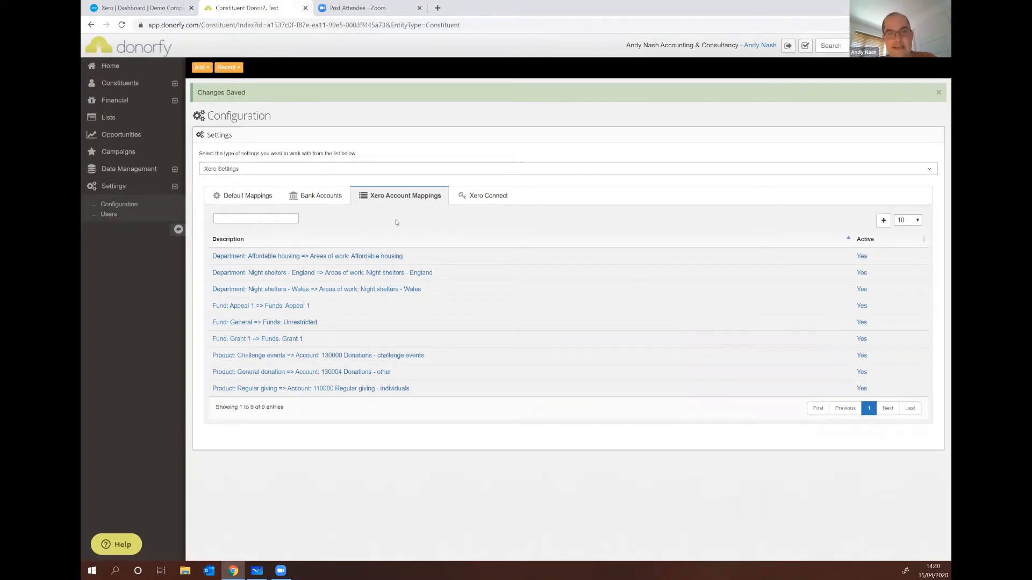
# View the Xero connection status in the Xero settings.
pyautogui.click(483, 195)
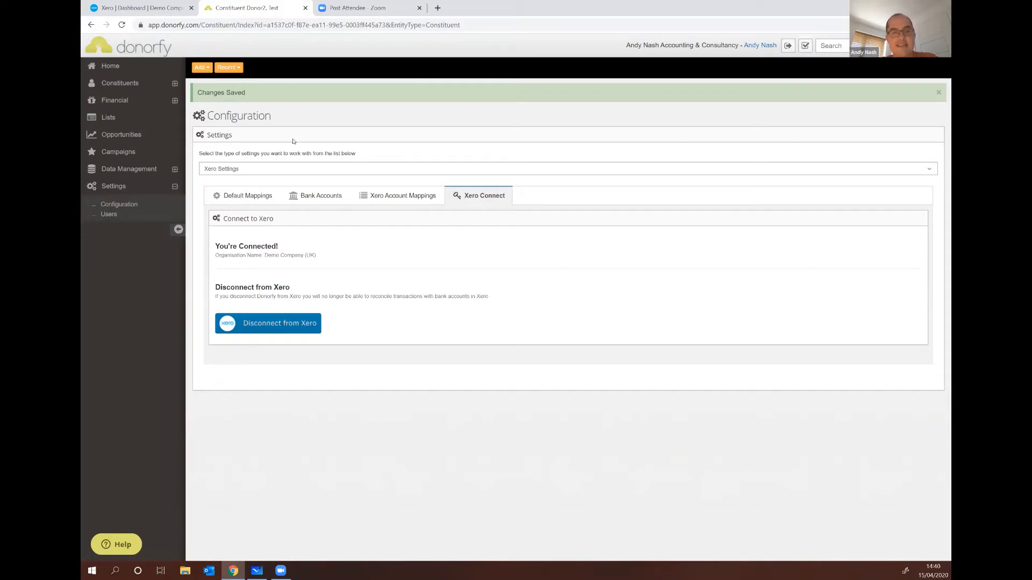
# Switch to Microsoft Whiteboard and review the handwritten agenda.
pyautogui.click(257, 571)
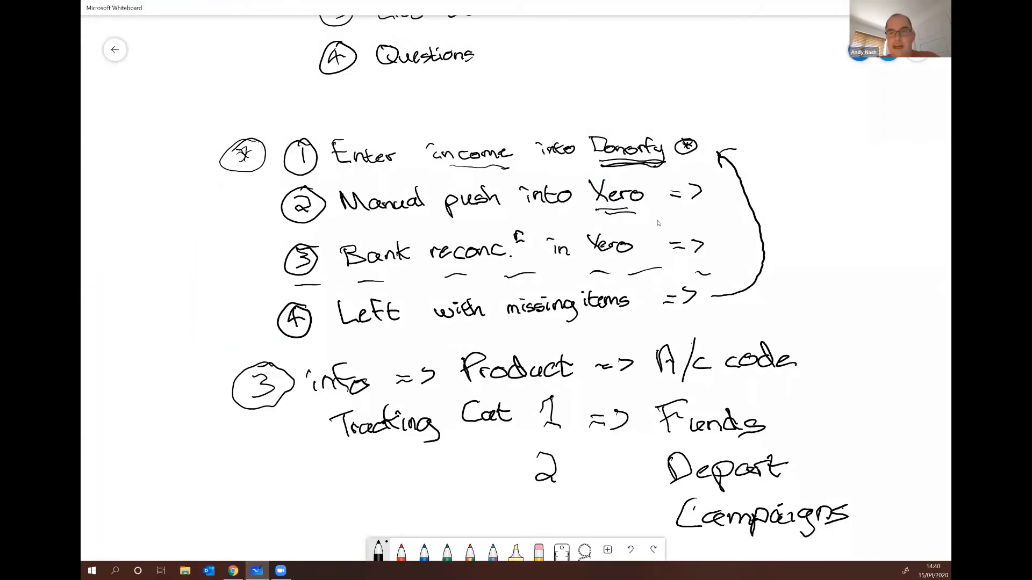
pyautogui.scroll(10, 521, 210)
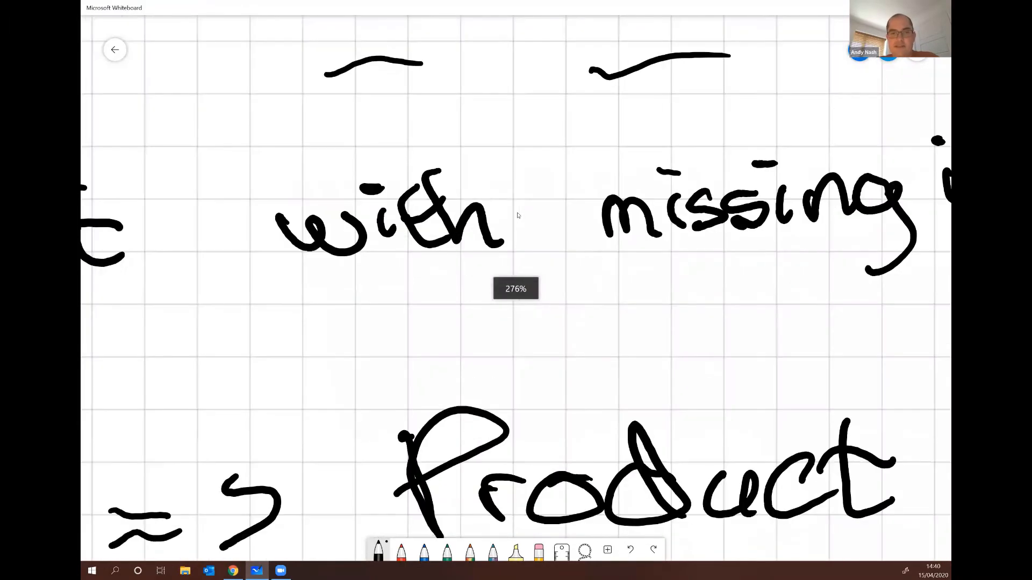
pyautogui.scroll(-10, 515, 290)
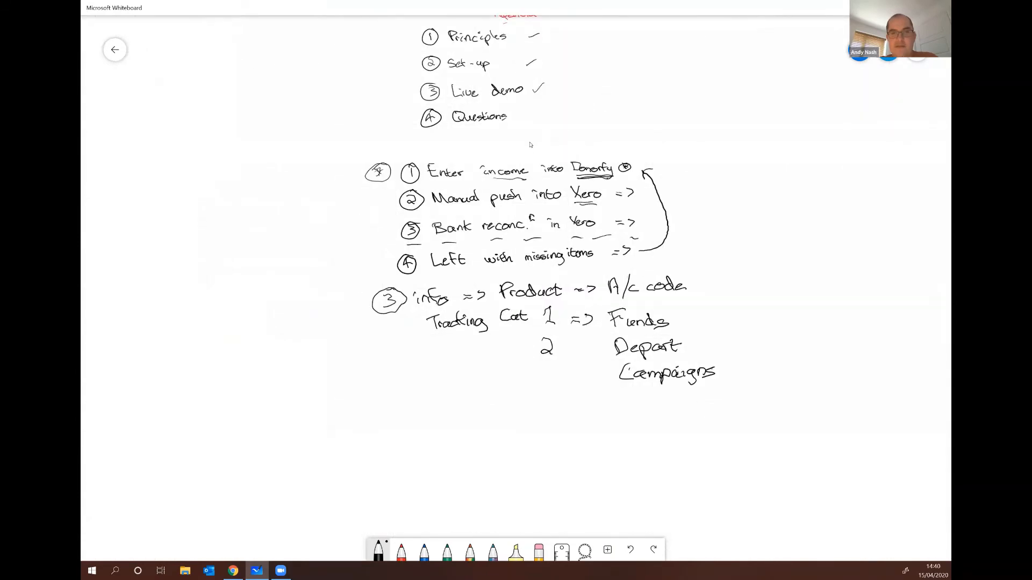
pyautogui.moveTo(485, 71); pyautogui.dragTo(450, 188)
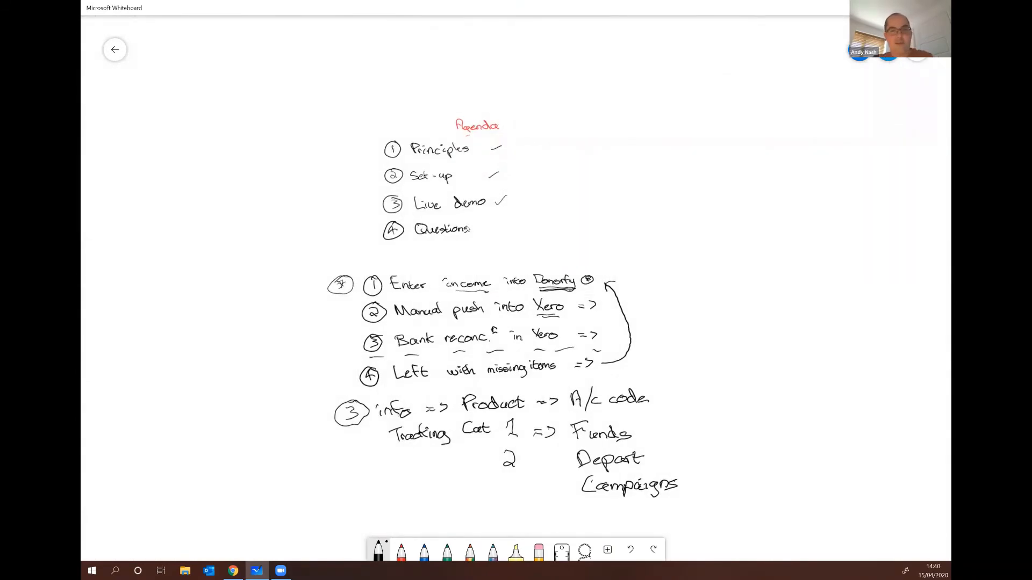
pyautogui.scroll(3, 467, 229)
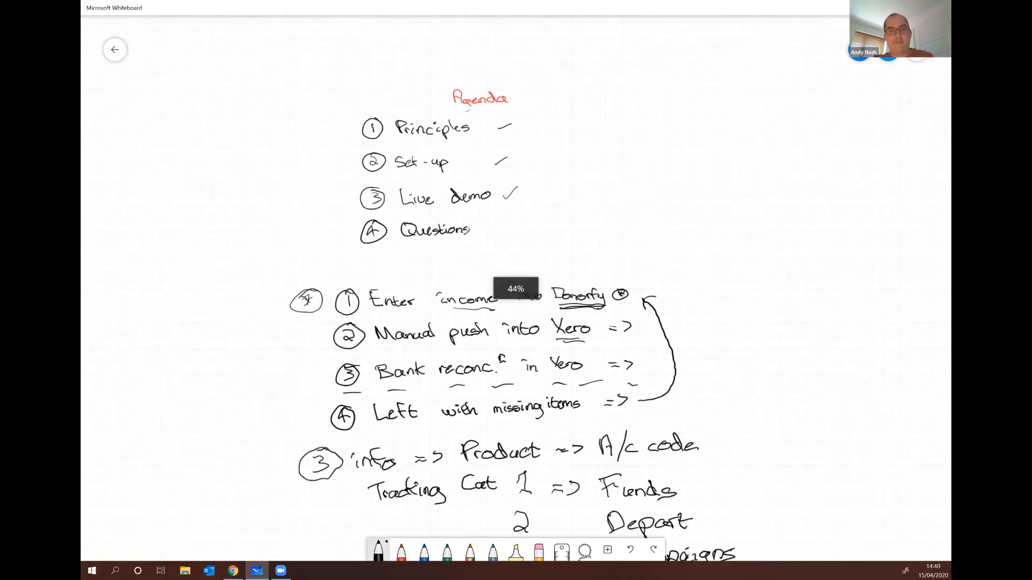
pyautogui.scroll(4, 479, 239)
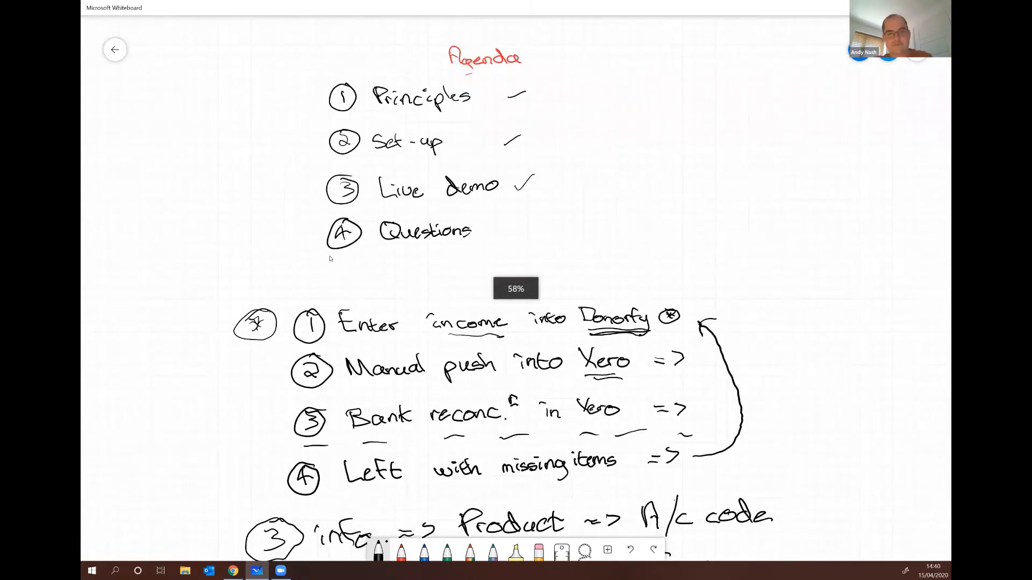
# Review the whiteboard notes on entering income into Donorfy, pushing it into Xero and reconciling the bank.
pyautogui.click(255, 572)
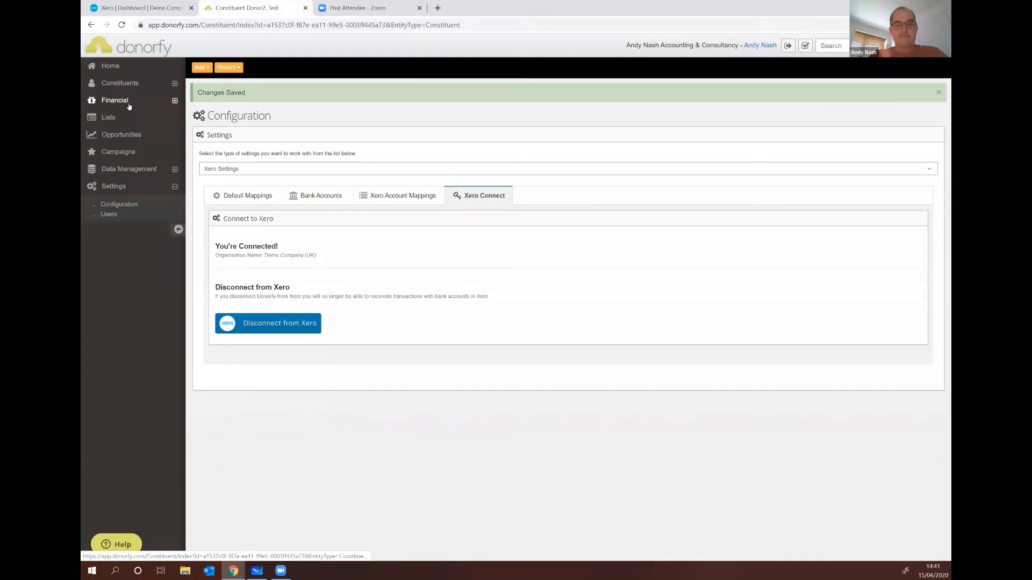
pyautogui.click(257, 570)
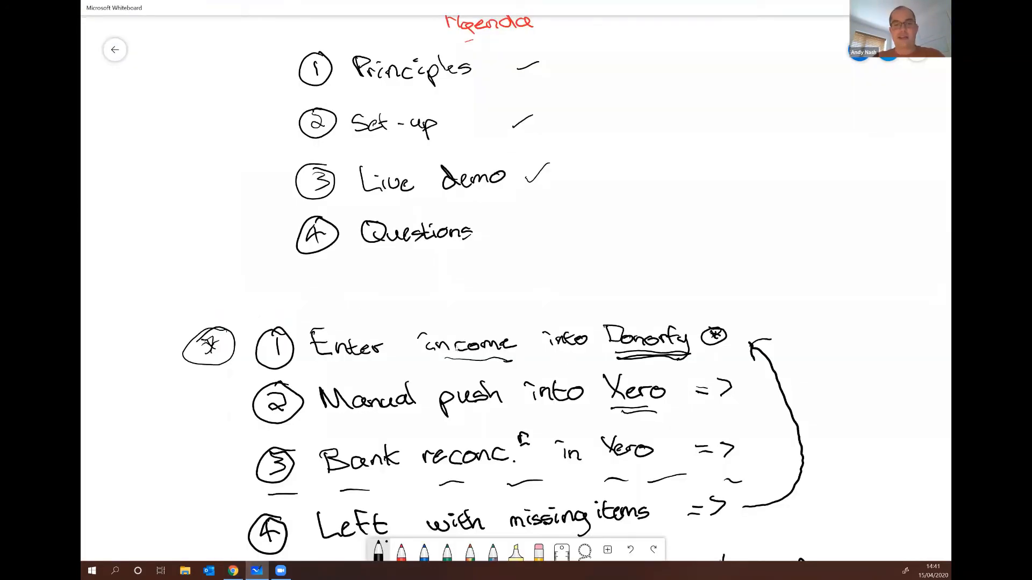
pyautogui.scroll(-2, 362, 337)
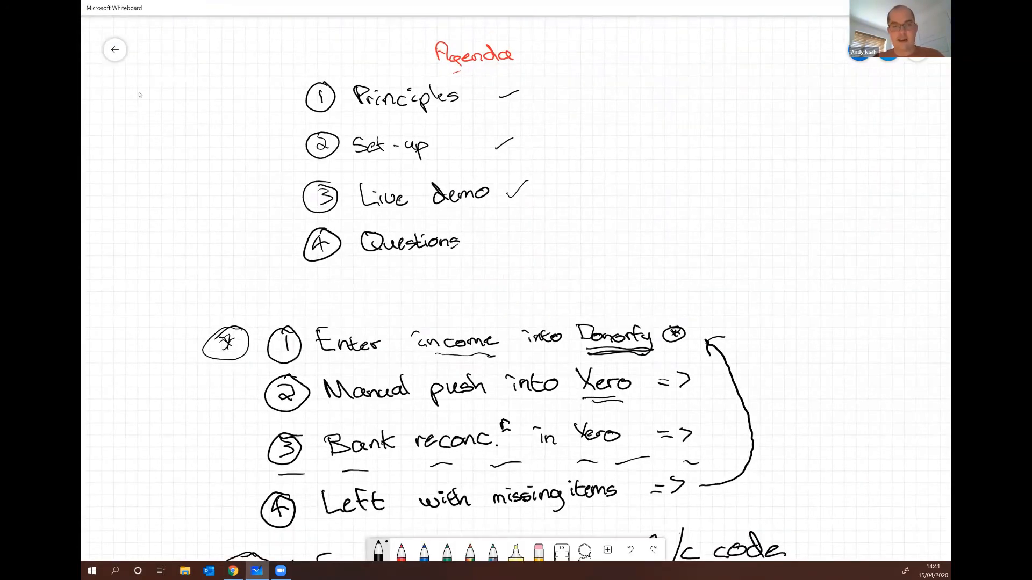
pyautogui.scroll(-3, 309, 184)
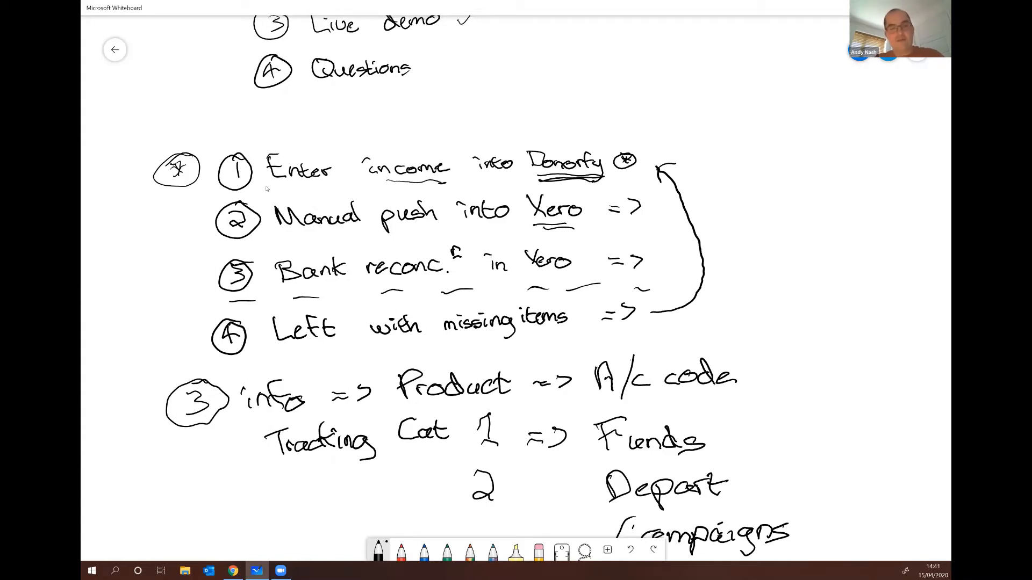
# Switch to Donorfy in the browser and examine the financial Xero page's unsent transactions, send options and history.
pyautogui.click(233, 571)
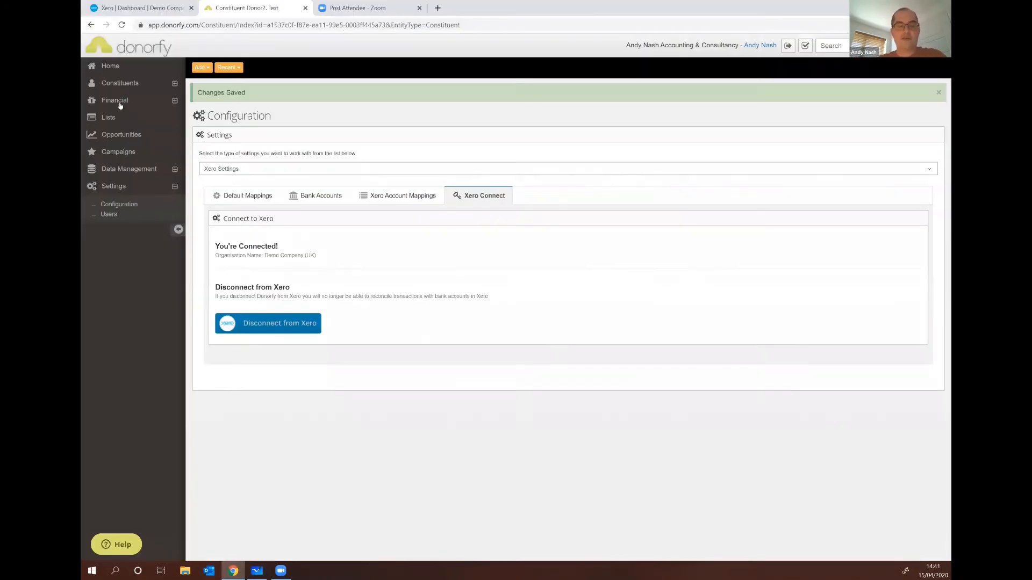
pyautogui.click(174, 101)
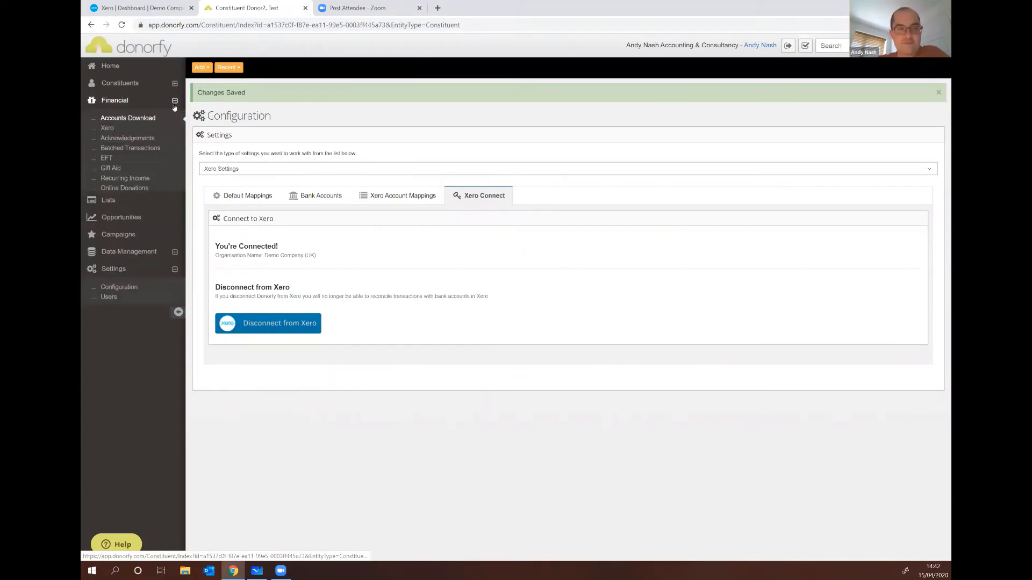
pyautogui.click(106, 130)
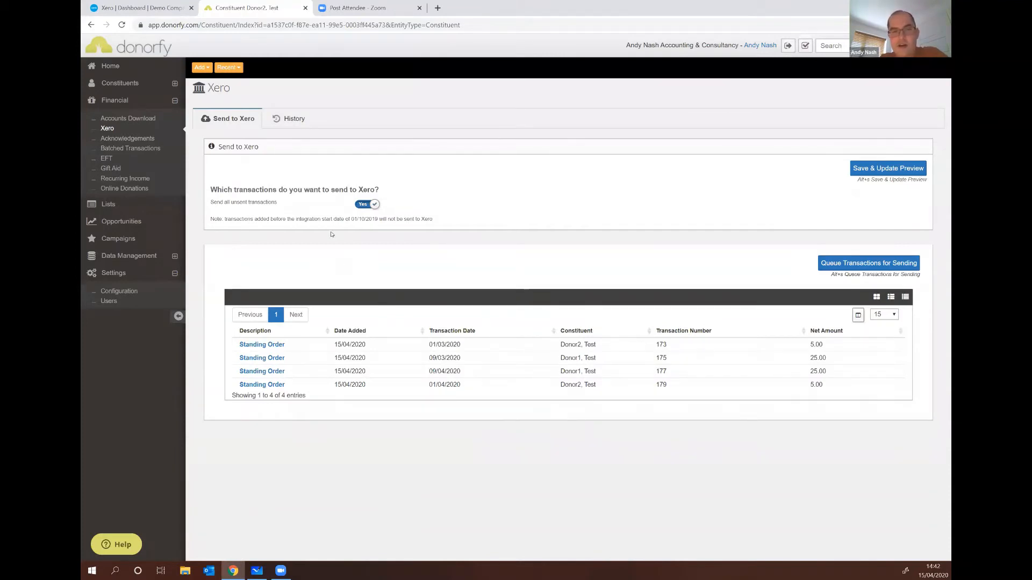
pyautogui.click(370, 209)
pyautogui.click(370, 206)
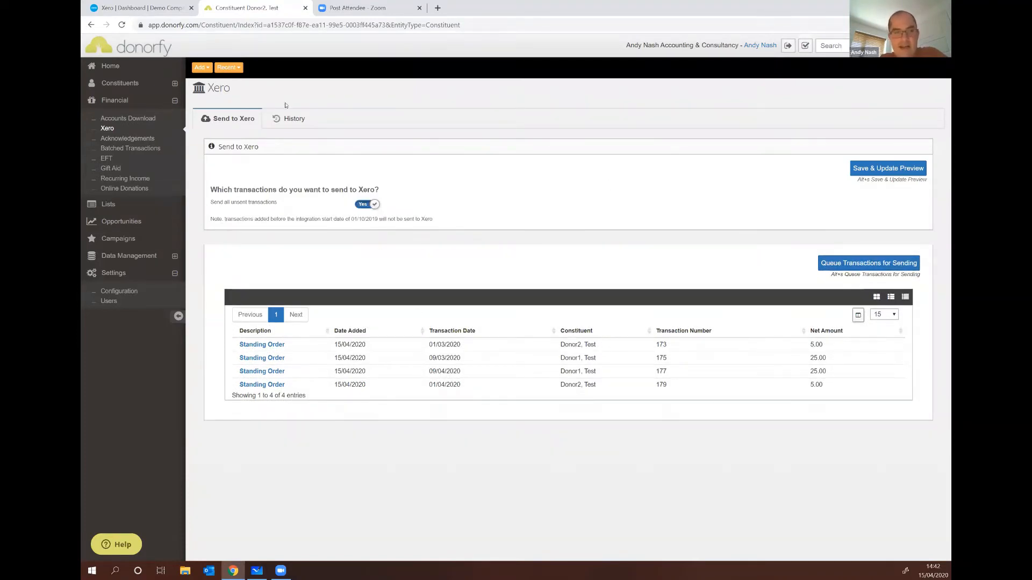
pyautogui.click(289, 117)
pyautogui.click(232, 118)
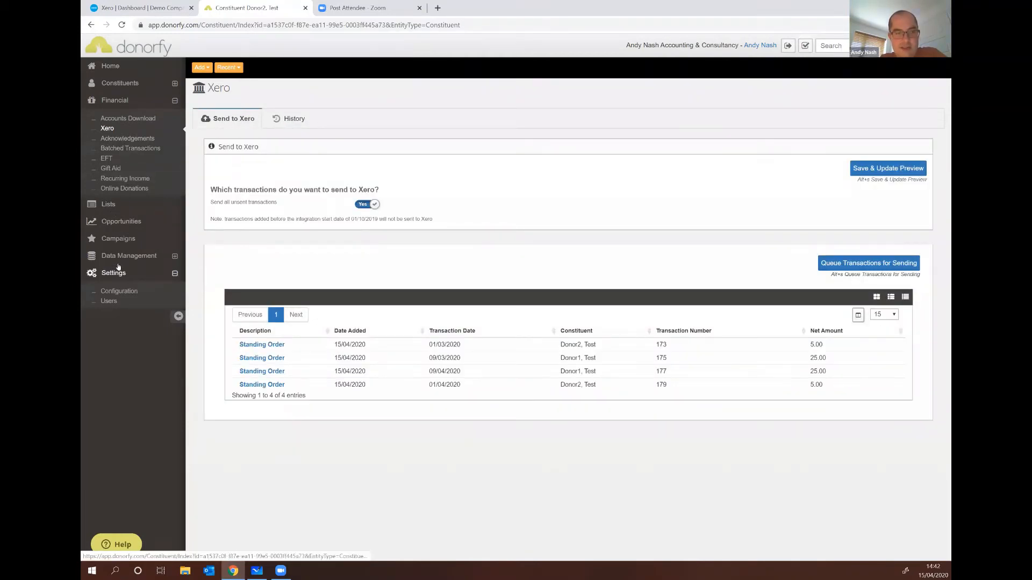
# Undo the accounts download file AccountsDownload_prepared_2020-04-15_09-42-47.csv and confirm the undo.
pyautogui.click(134, 260)
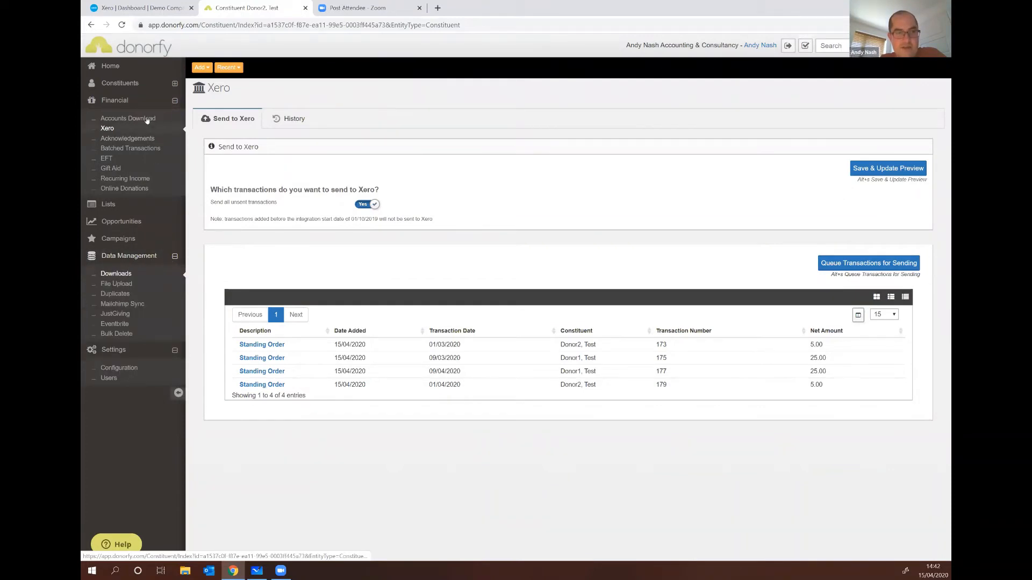
pyautogui.click(128, 118)
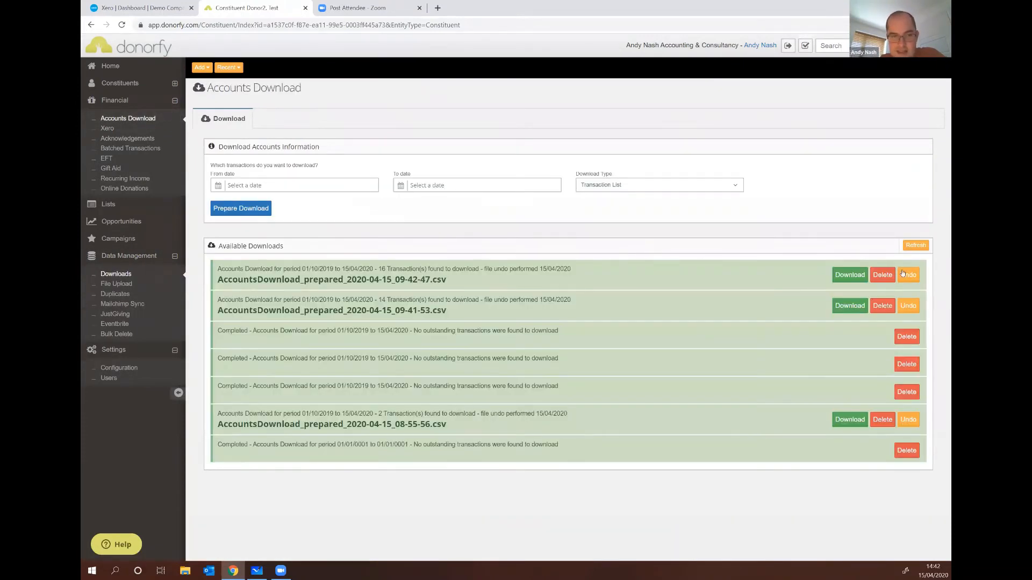
pyautogui.click(908, 276)
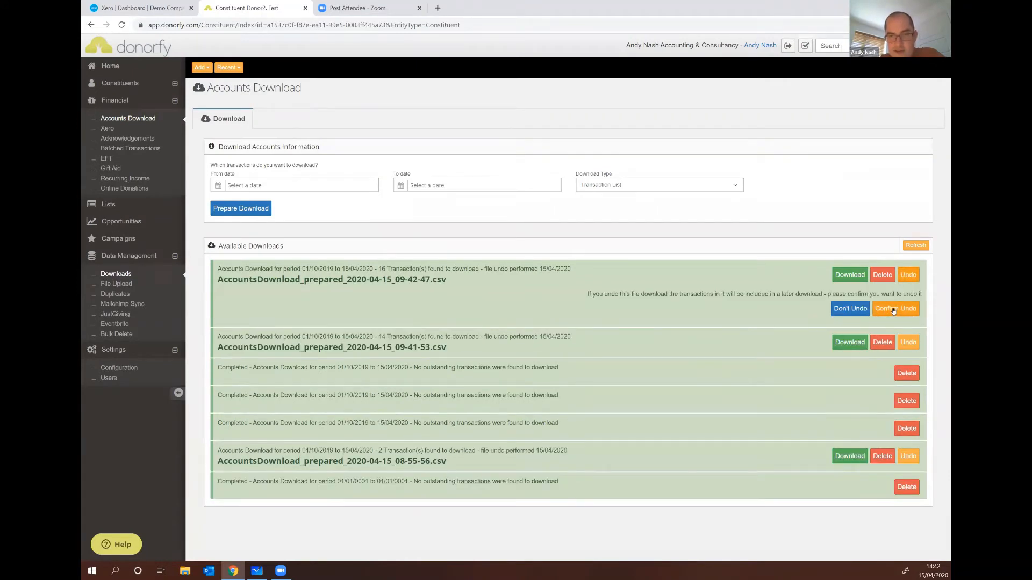
pyautogui.click(895, 309)
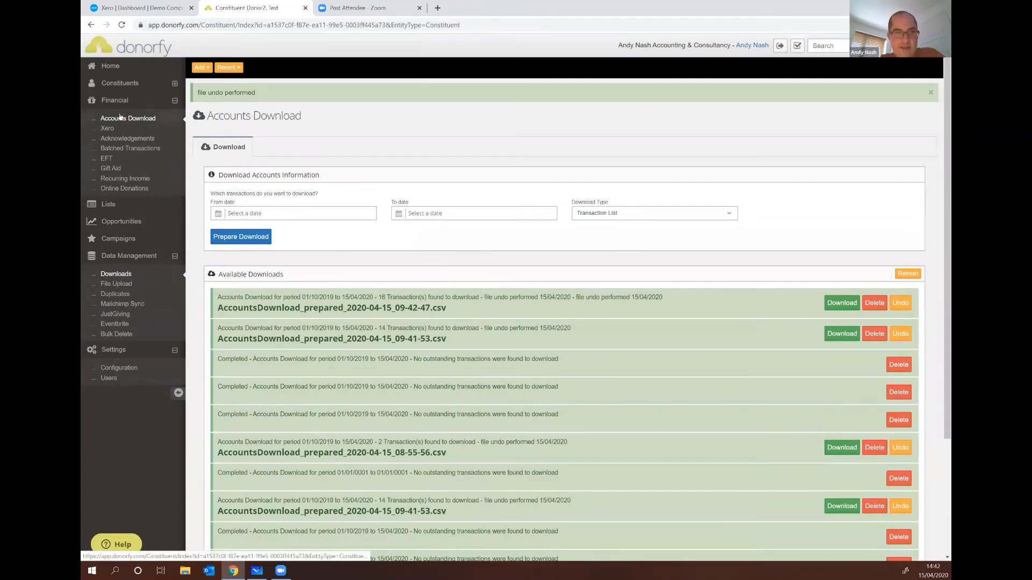
# Return to the financial Xero page and inspect the date-range alternative to sending all unsent transactions, plus the sent batch history.
pyautogui.click(108, 128)
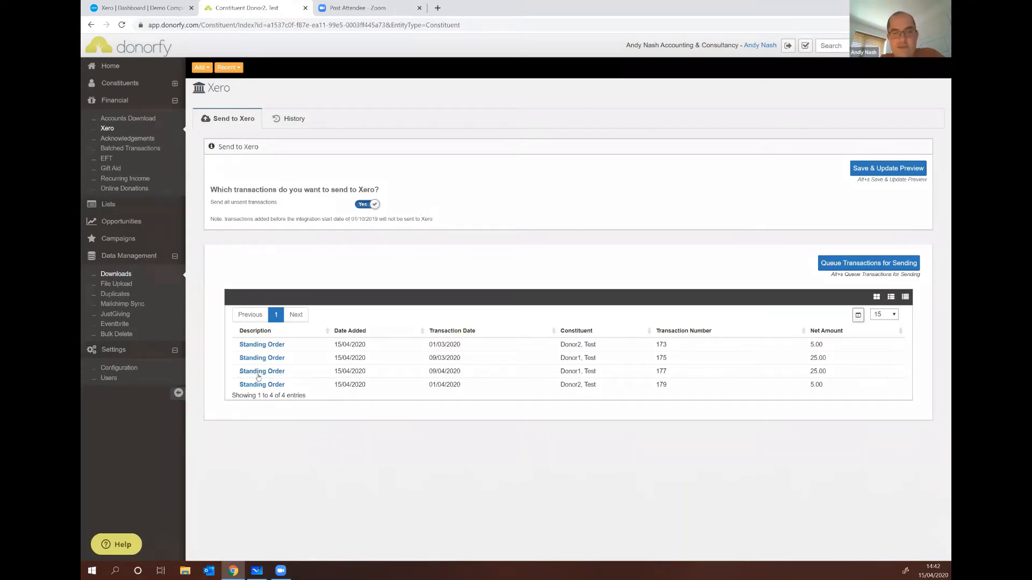
pyautogui.click(358, 205)
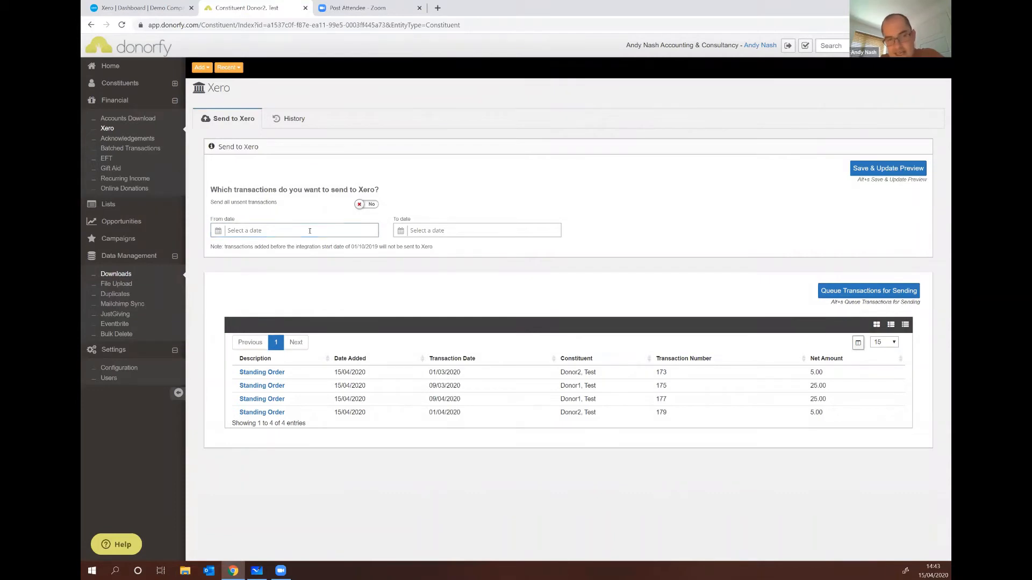
pyautogui.click(369, 206)
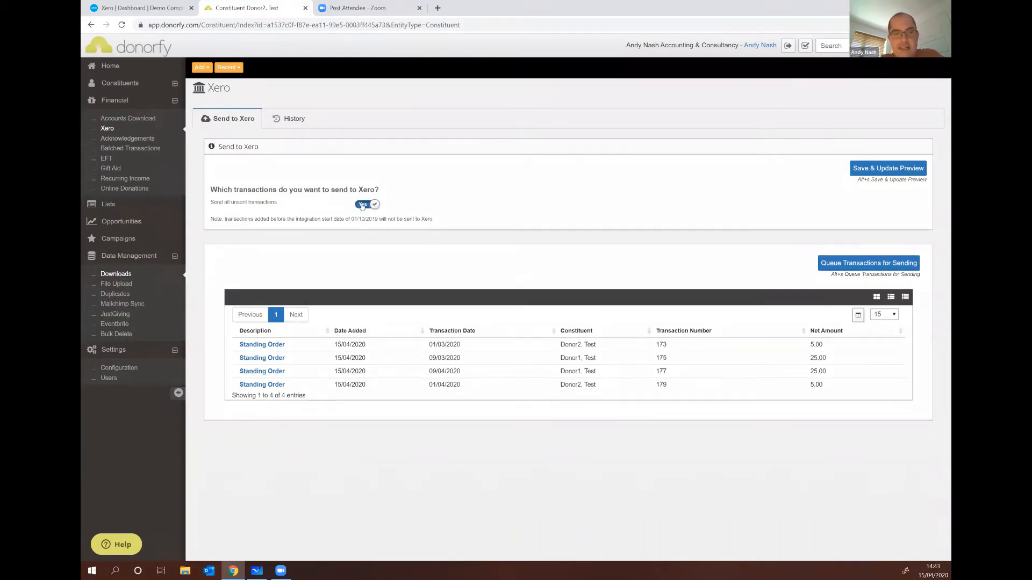
pyautogui.click(370, 205)
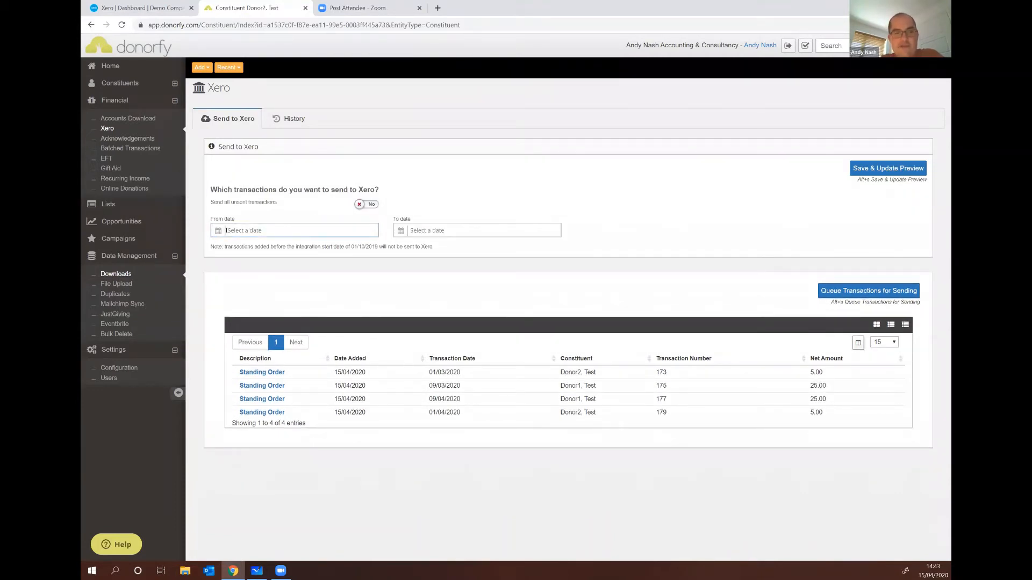
pyautogui.click(370, 206)
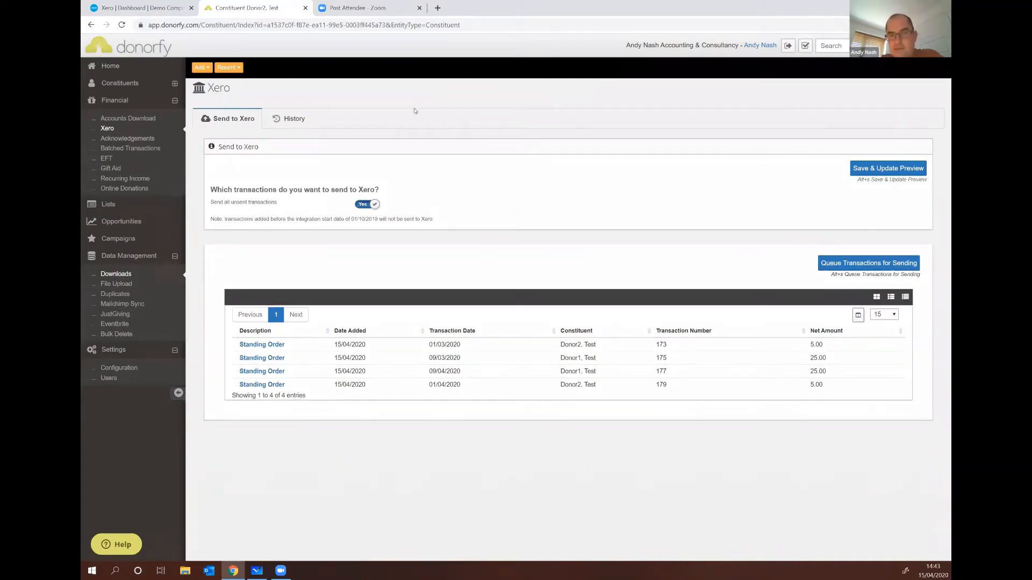
pyautogui.click(304, 119)
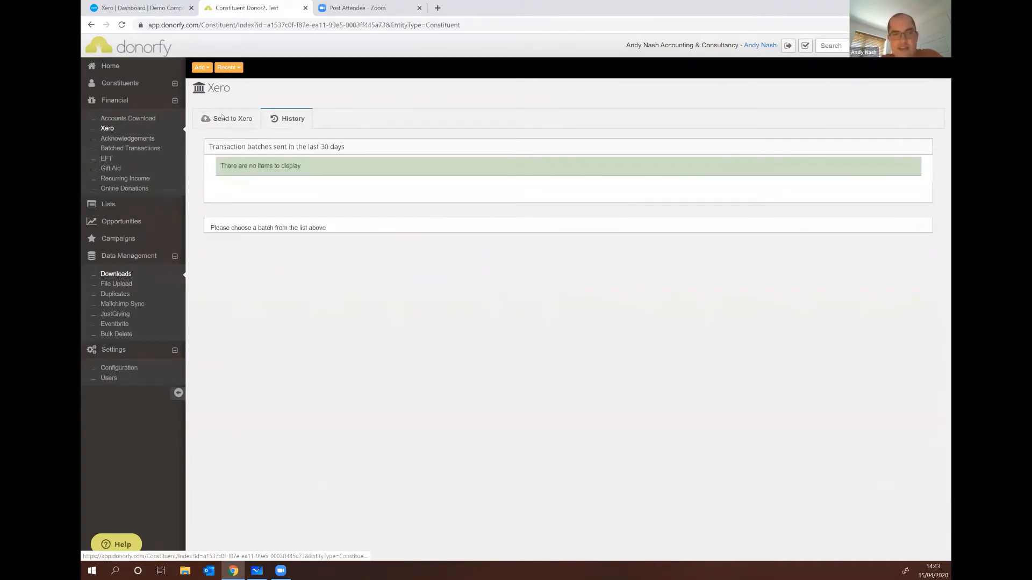
pyautogui.click(222, 117)
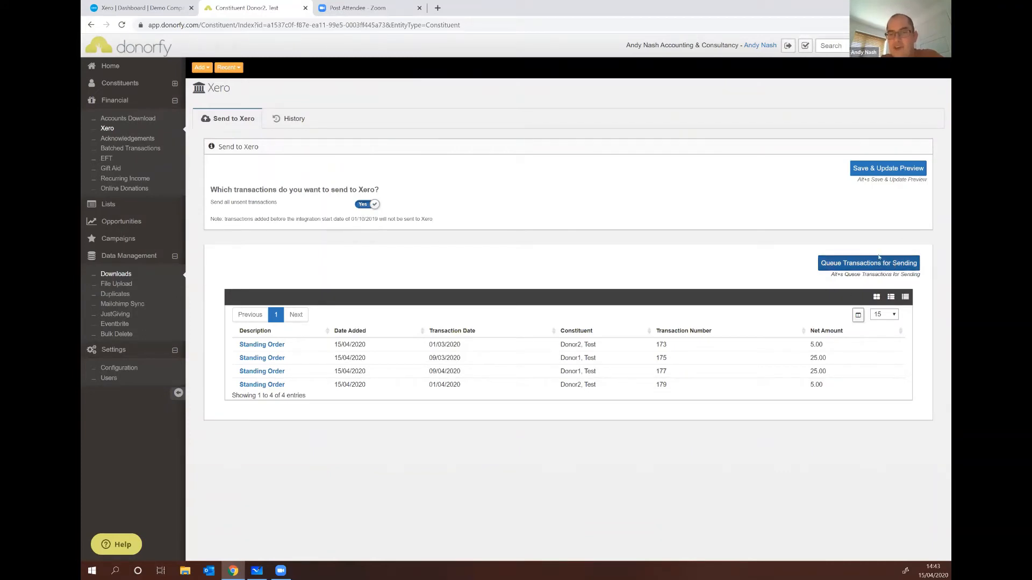
# Queue all unsent transactions for sending to Xero and check the transfer in the batch history and on the Xero dashboard.
pyautogui.click(851, 264)
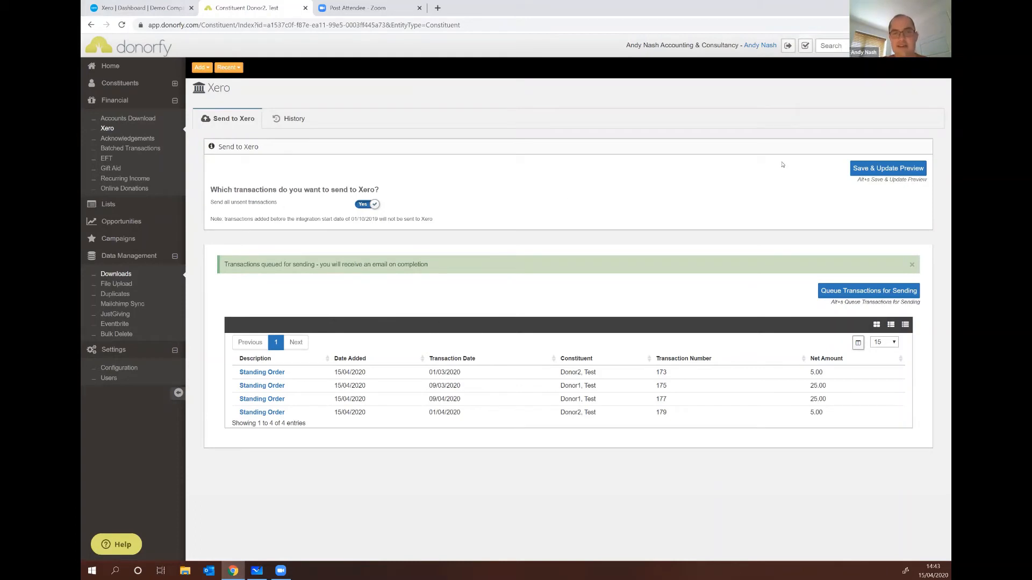
pyautogui.click(304, 119)
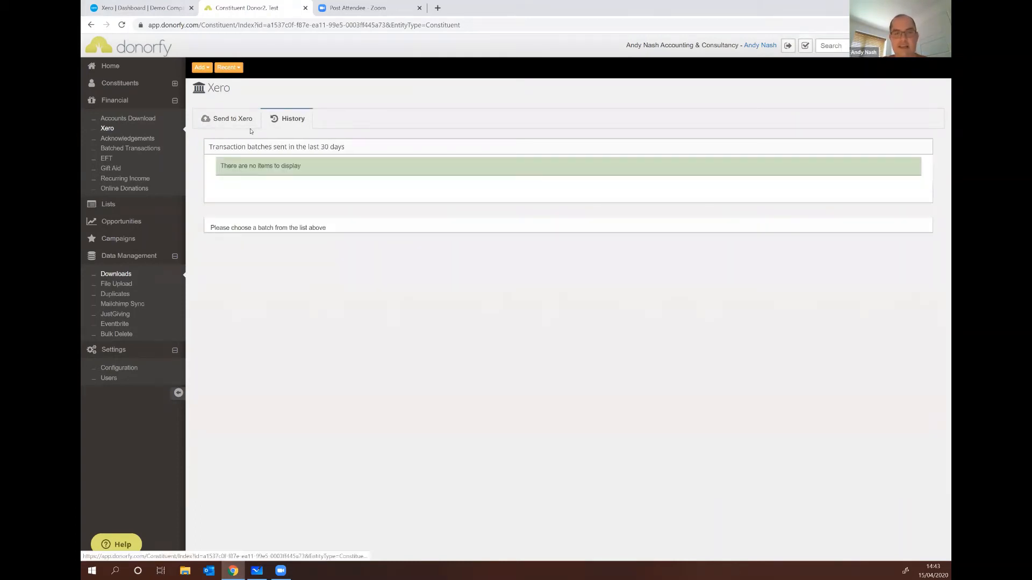
pyautogui.click(242, 123)
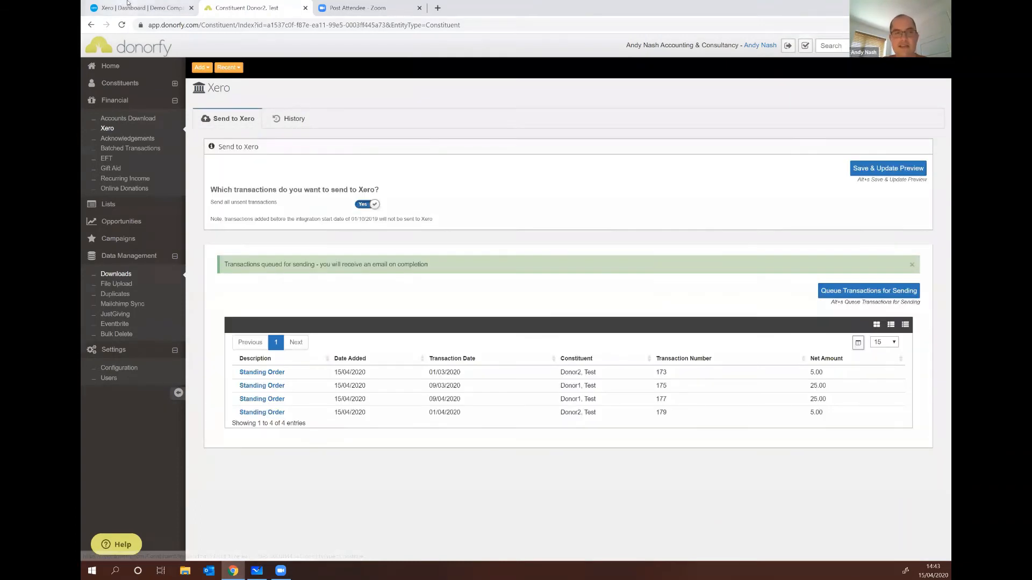
pyautogui.click(128, 7)
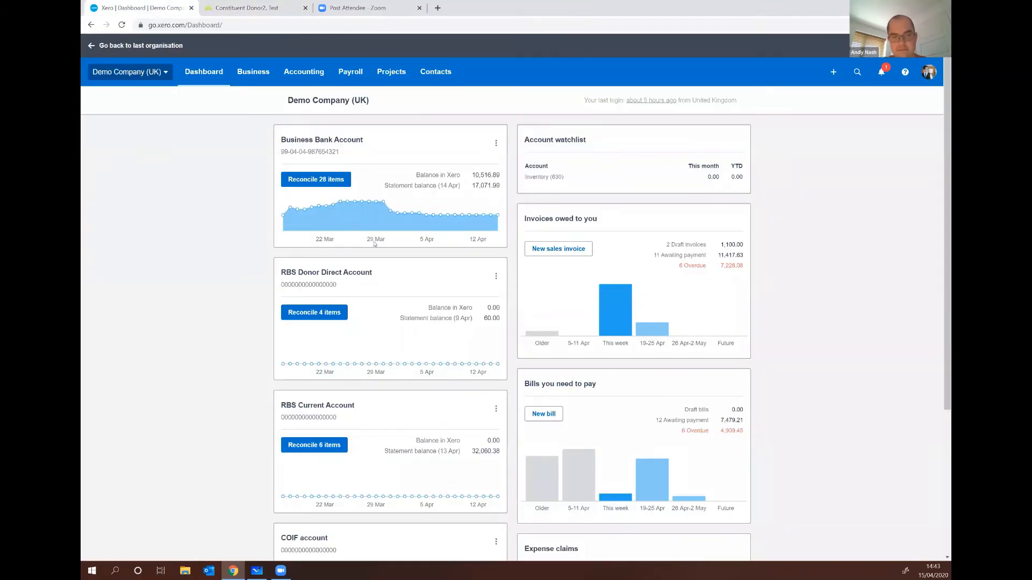
# Open the RBS Donor Direct Account and review its account transactions and its lines awaiting reconciliation.
pyautogui.click(358, 271)
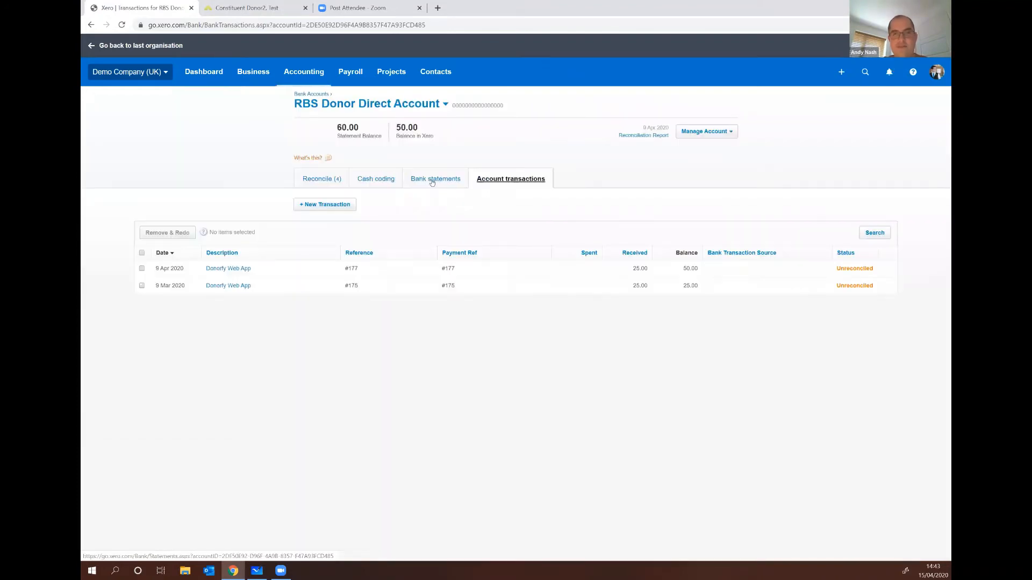
pyautogui.click(434, 180)
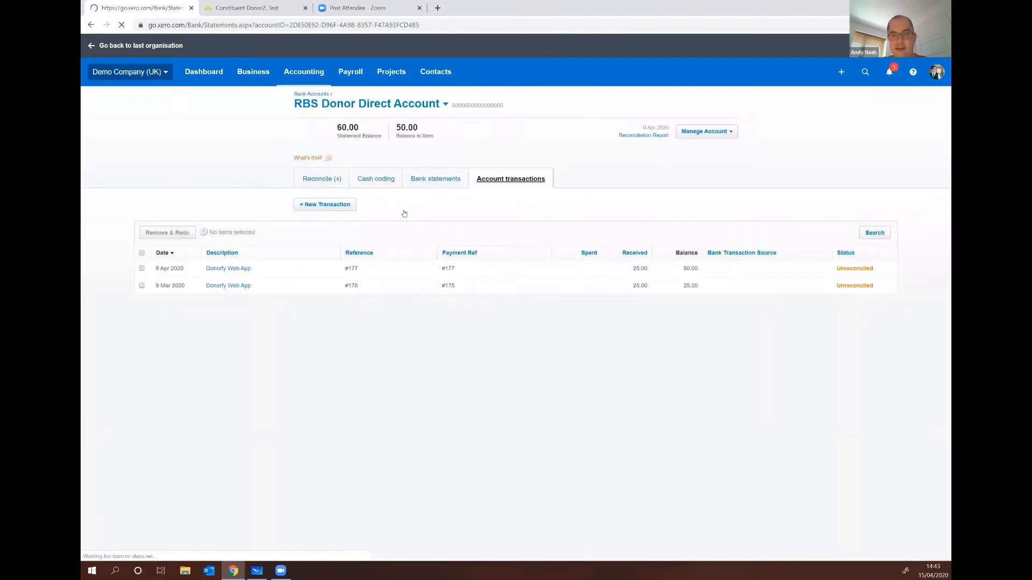
pyautogui.click(497, 178)
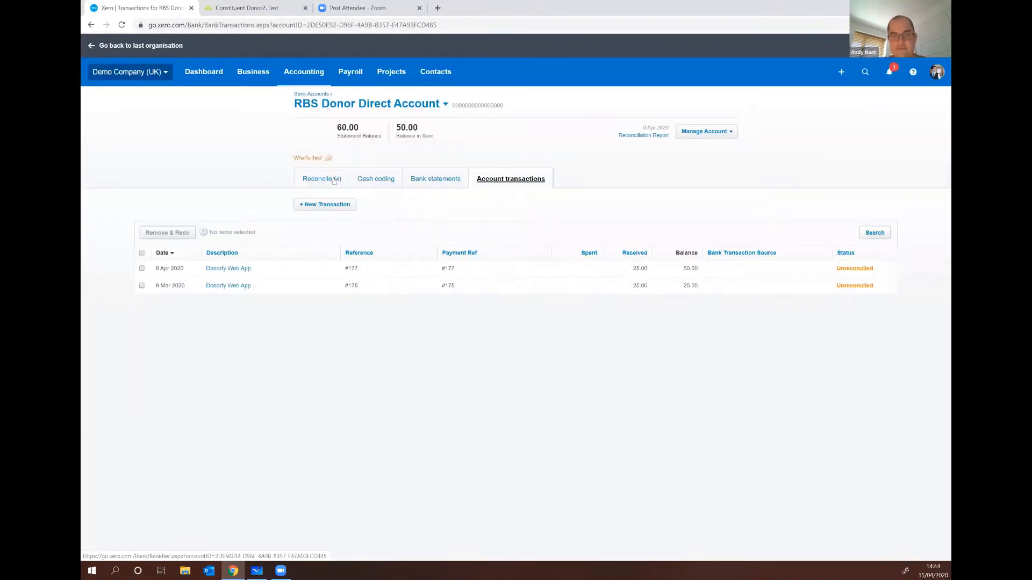
pyautogui.click(334, 180)
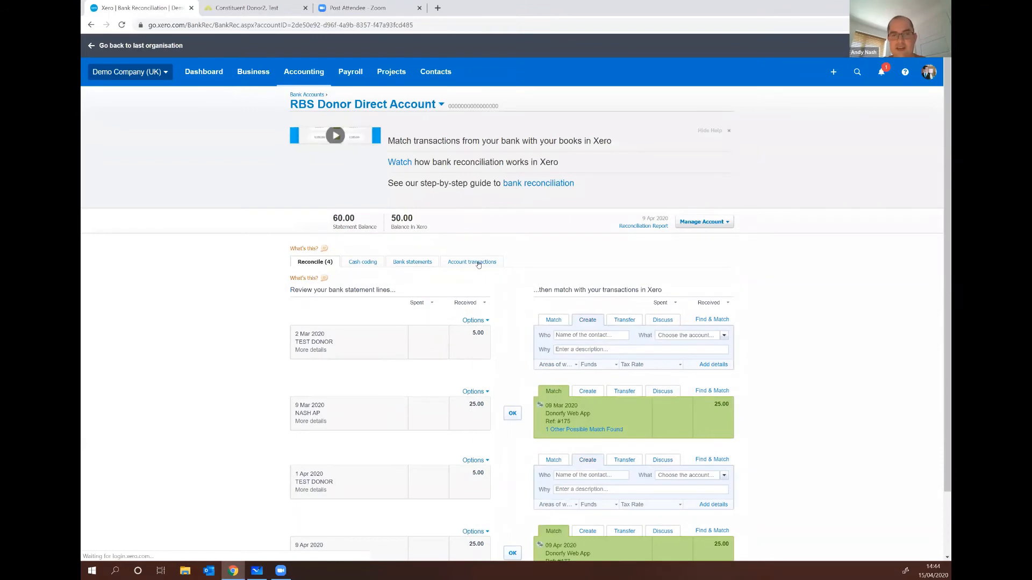
pyautogui.click(478, 263)
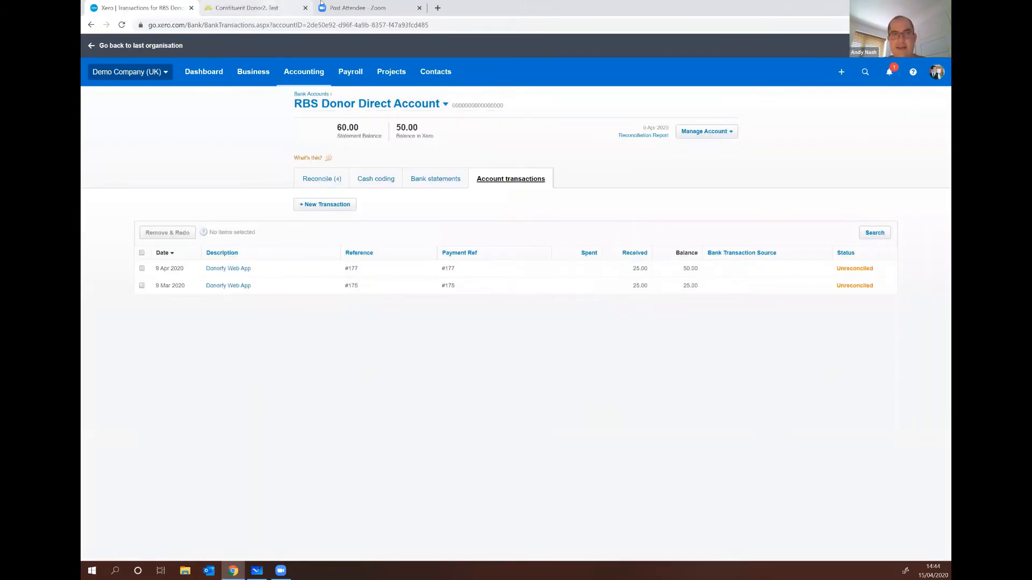
# Switch to Donorfy and check the posting details of the 01/03/2020 standing order in the Send to Xero list.
pyautogui.click(268, 8)
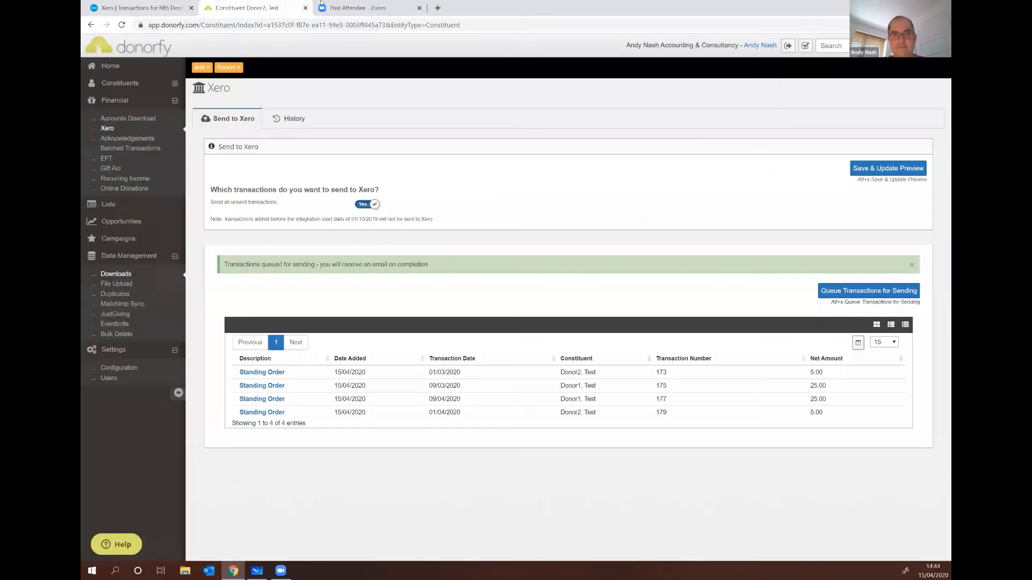
pyautogui.click(270, 376)
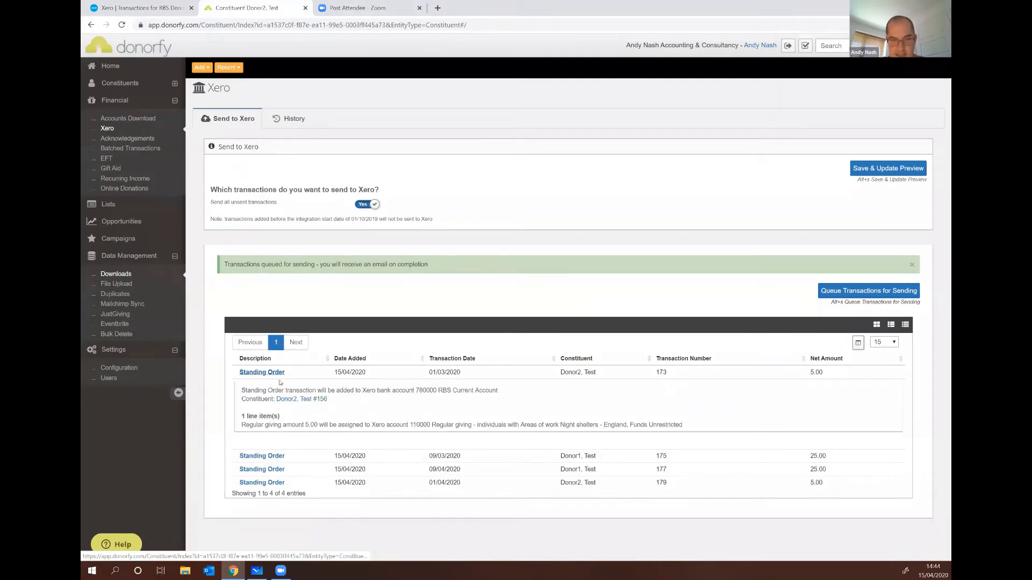
pyautogui.click(271, 375)
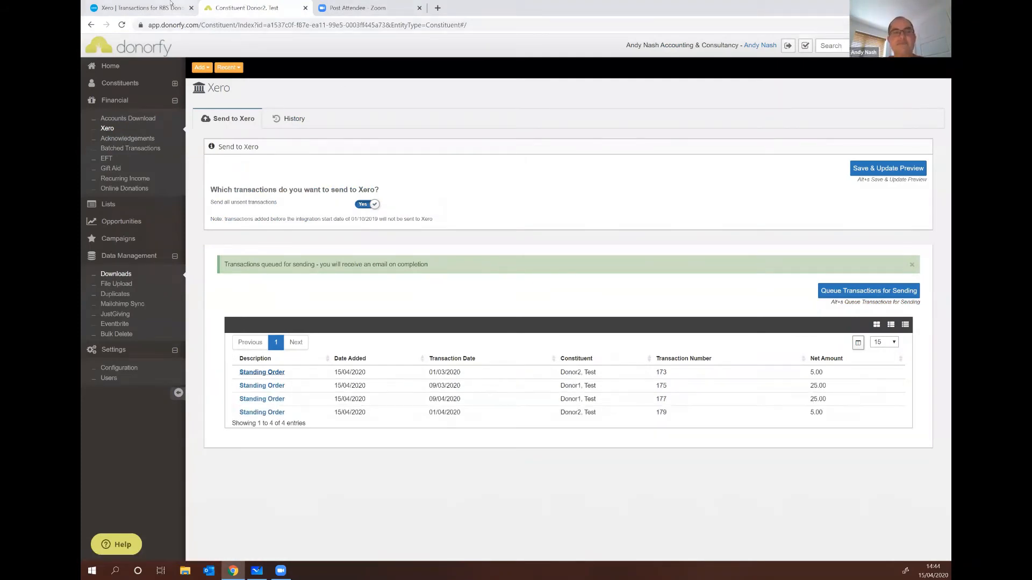
# Switch back to Xero, open the RBS Donor Direct Account's reconciliation page and hide the help banner.
pyautogui.click(172, 7)
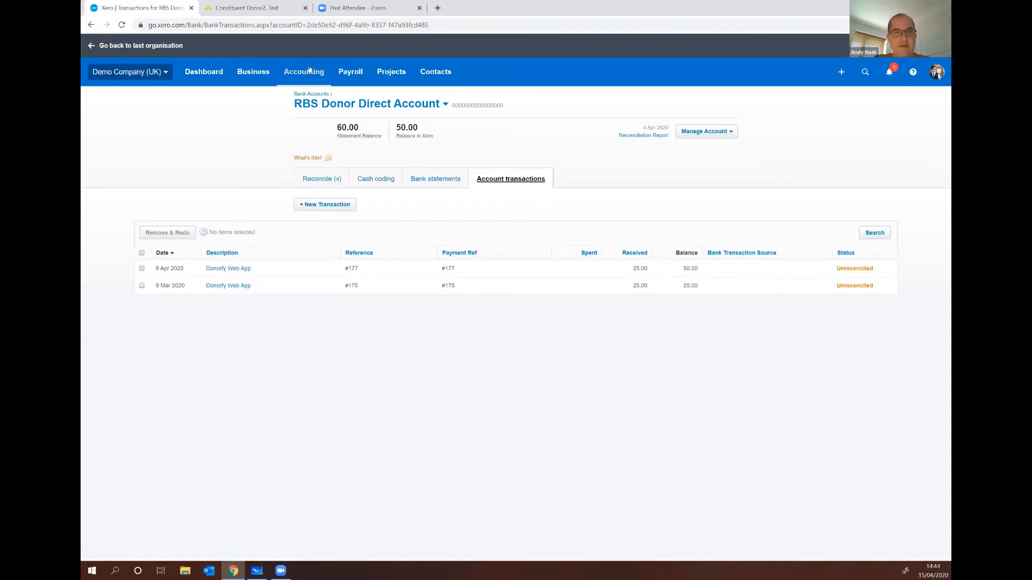
pyautogui.click(317, 182)
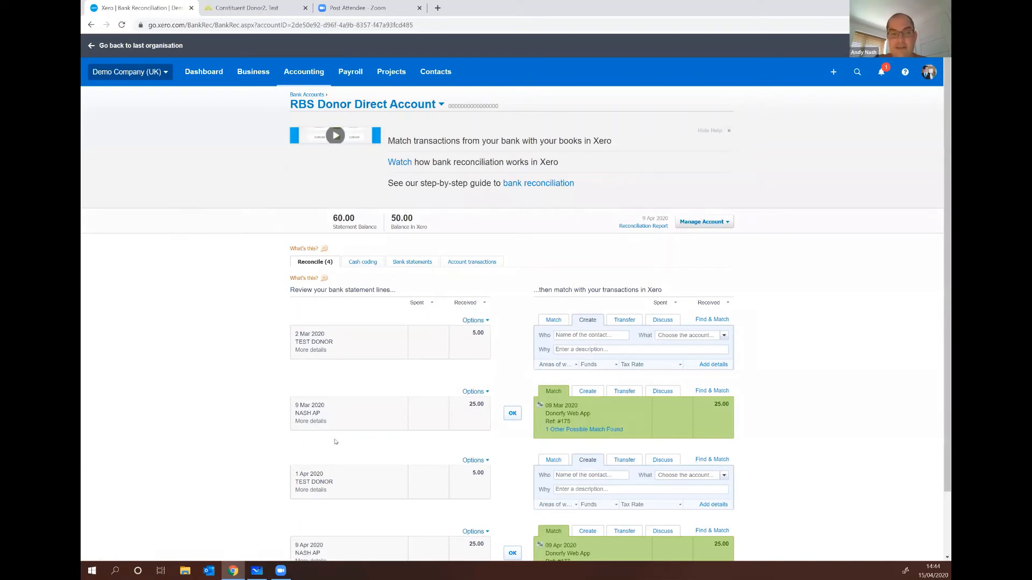
pyautogui.scroll(-2, 223, 361)
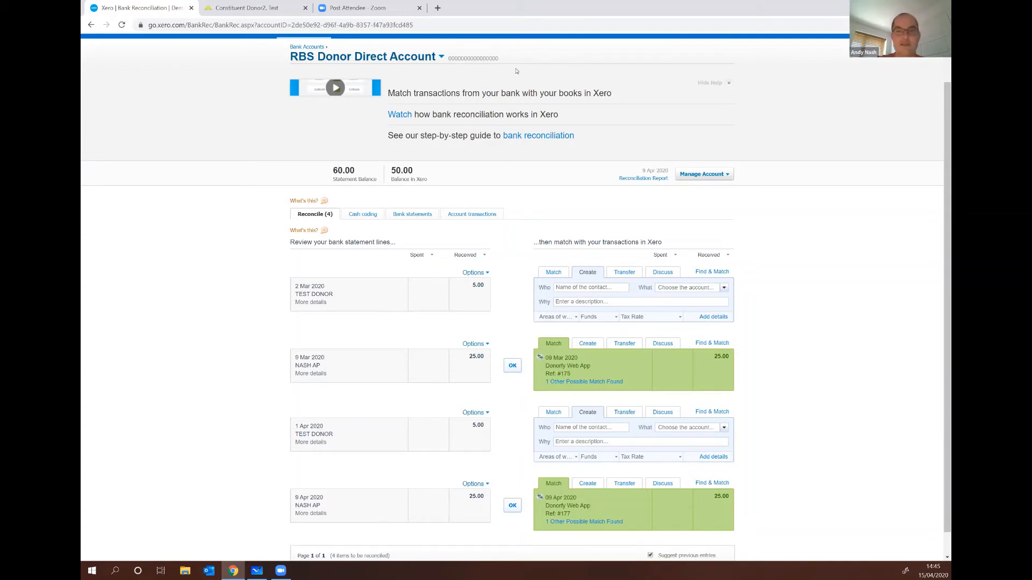
pyautogui.click(705, 82)
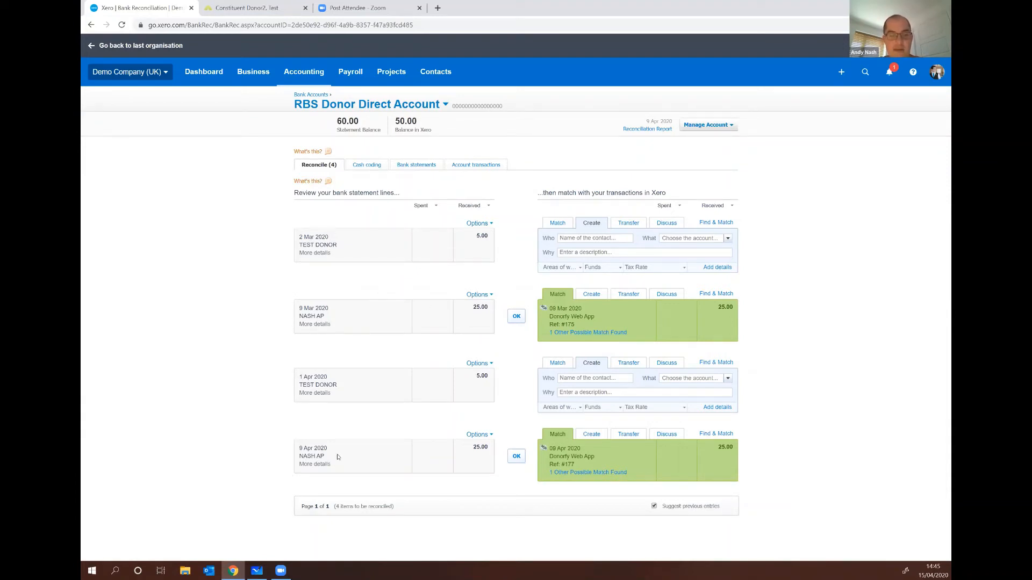
# Find matching transactions for the 9 Mar 2020 statement line and open the Donorfy Web App transaction of the same date.
pyautogui.moveTo(298, 309); pyautogui.dragTo(325, 316)
pyautogui.click(630, 311)
pyautogui.click(709, 295)
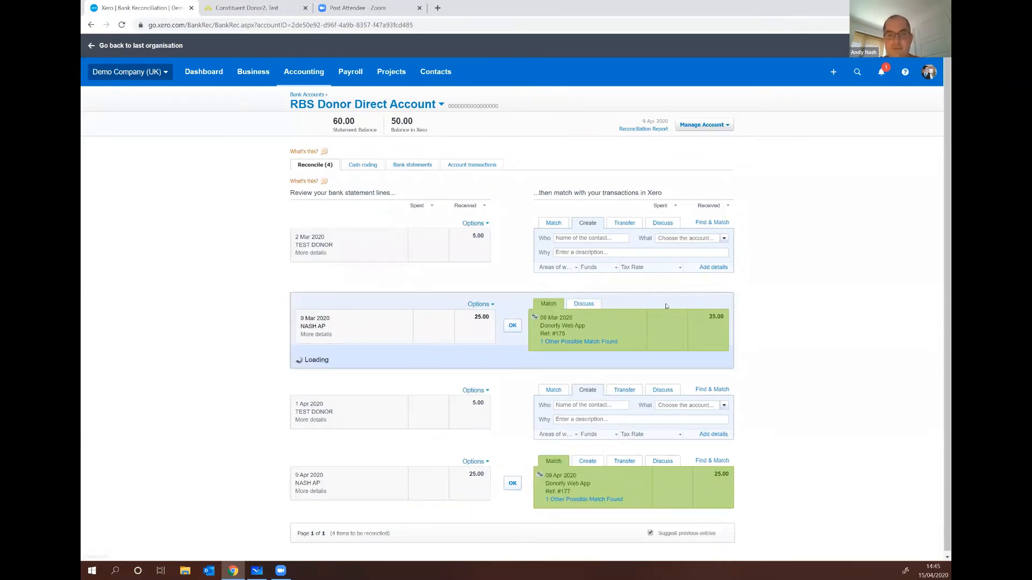
pyautogui.scroll(-5, 376, 430)
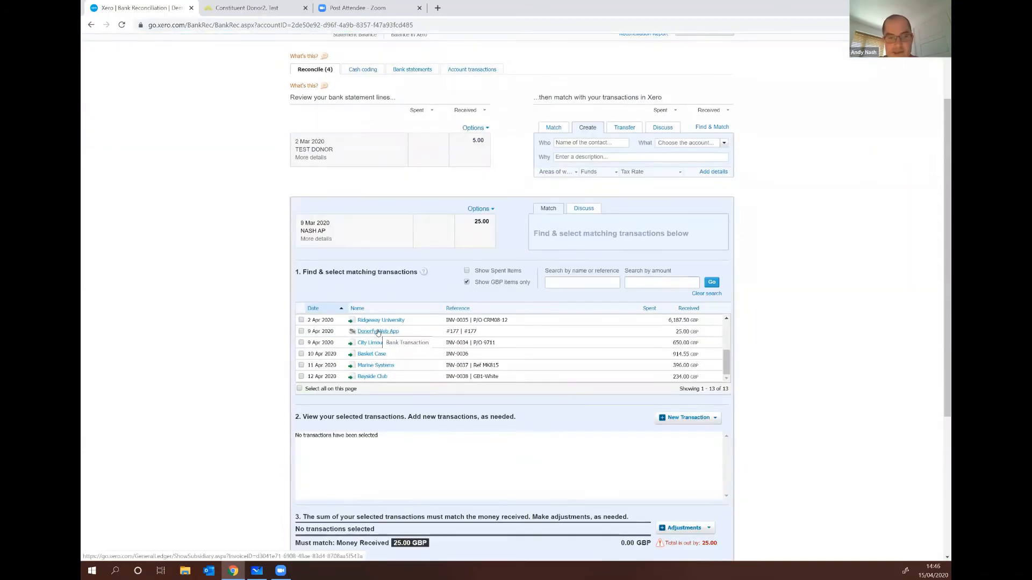
pyautogui.scroll(3, 386, 352)
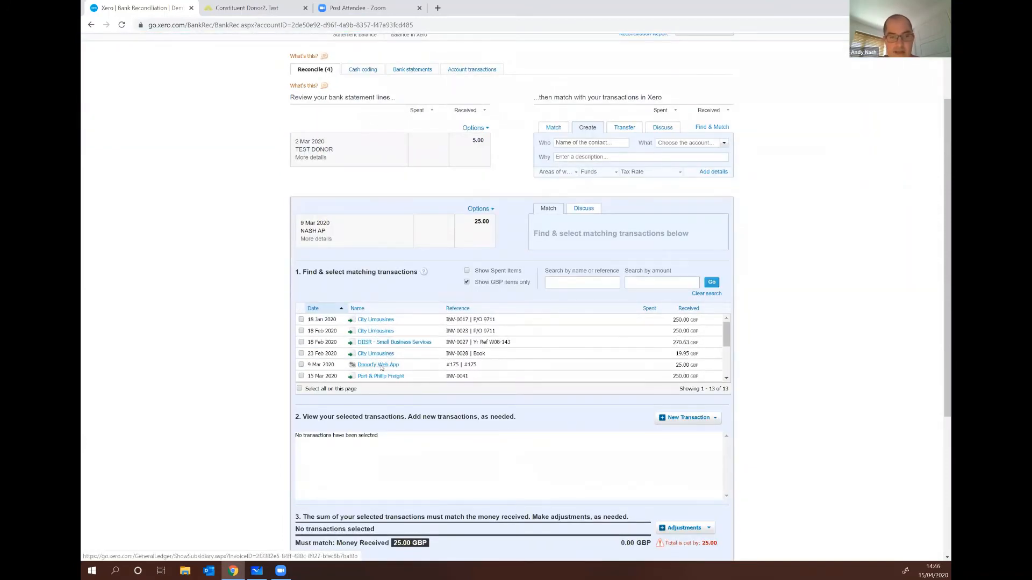
pyautogui.click(379, 366)
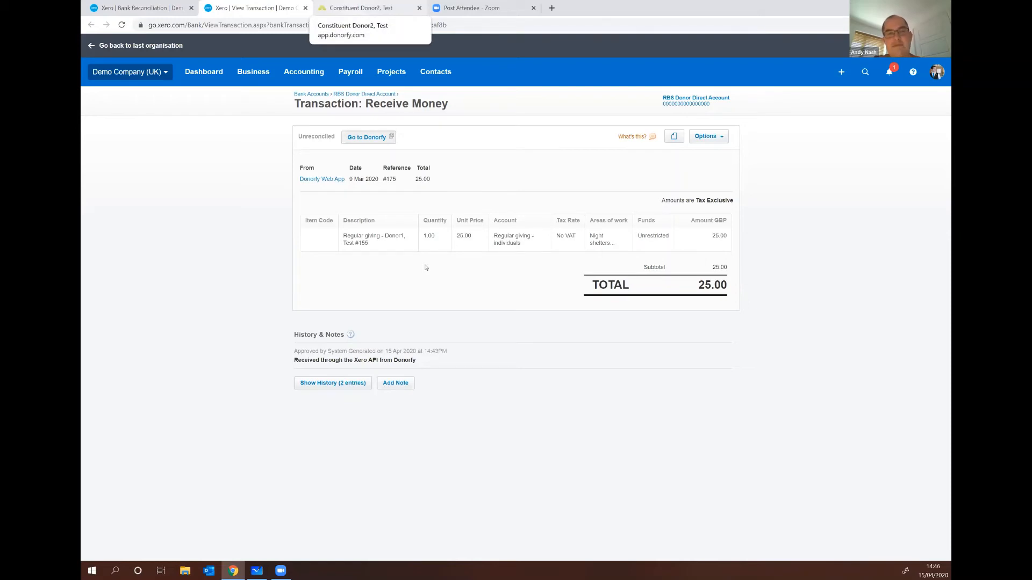
# Switch to Donorfy and check the available accounts downloads and the transactions waiting to go to Xero.
pyautogui.click(361, 8)
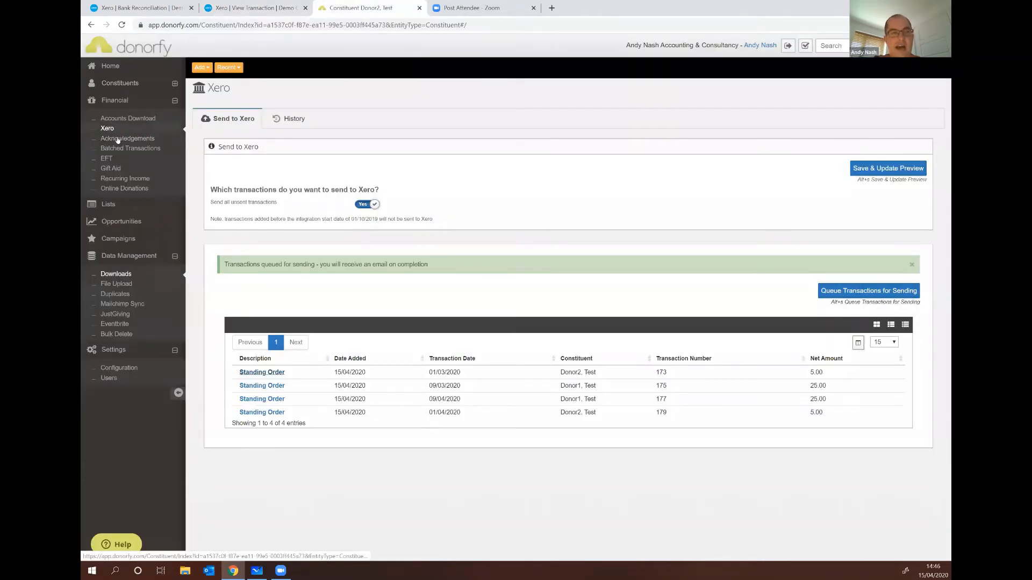
pyautogui.click(123, 119)
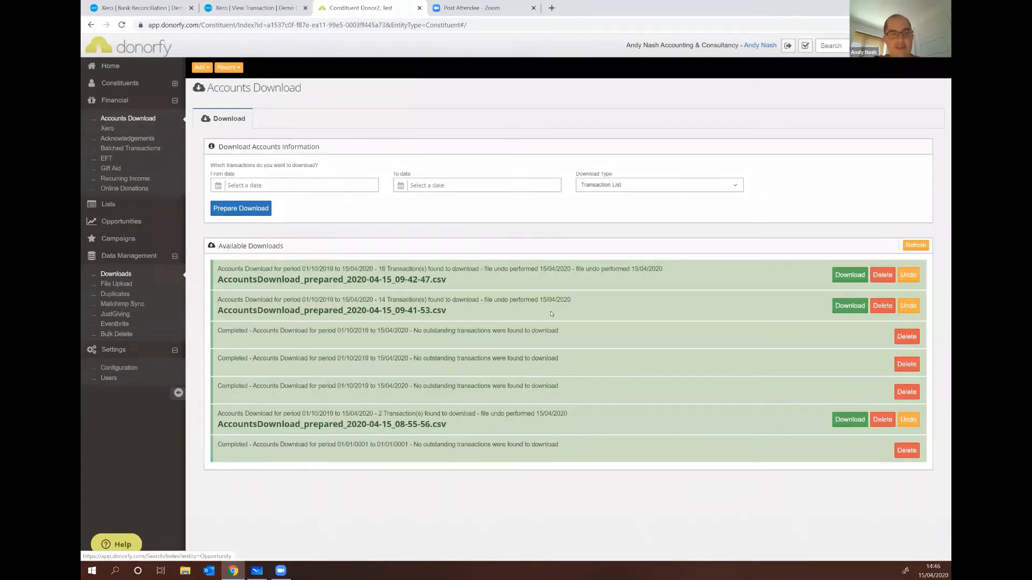
pyautogui.click(112, 131)
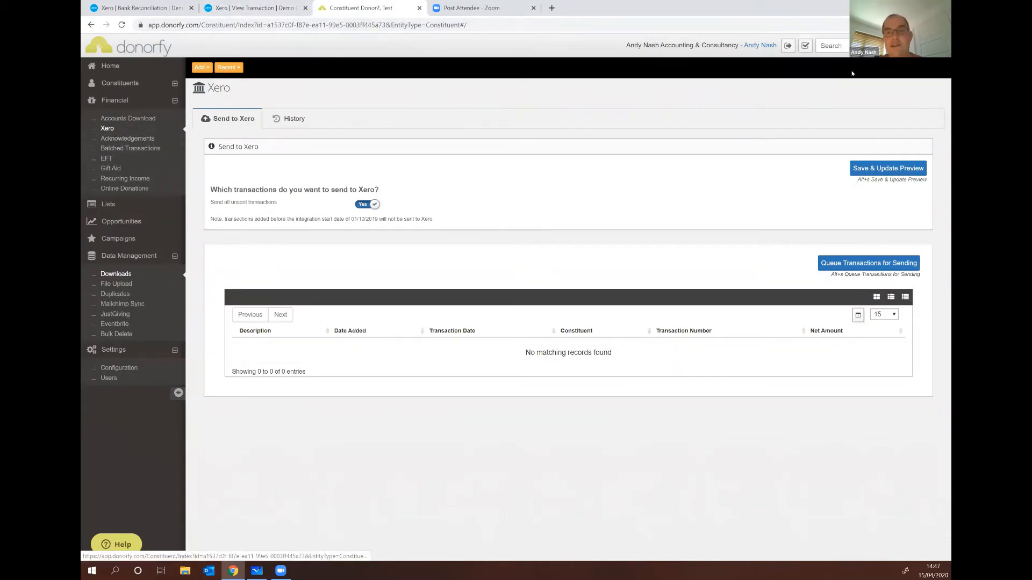
# Search Donorfy for "test" and open the record of the test donor with the £500 cheque donation.
pyautogui.click(830, 46)
pyautogui.write('test')
pyautogui.press('Return')
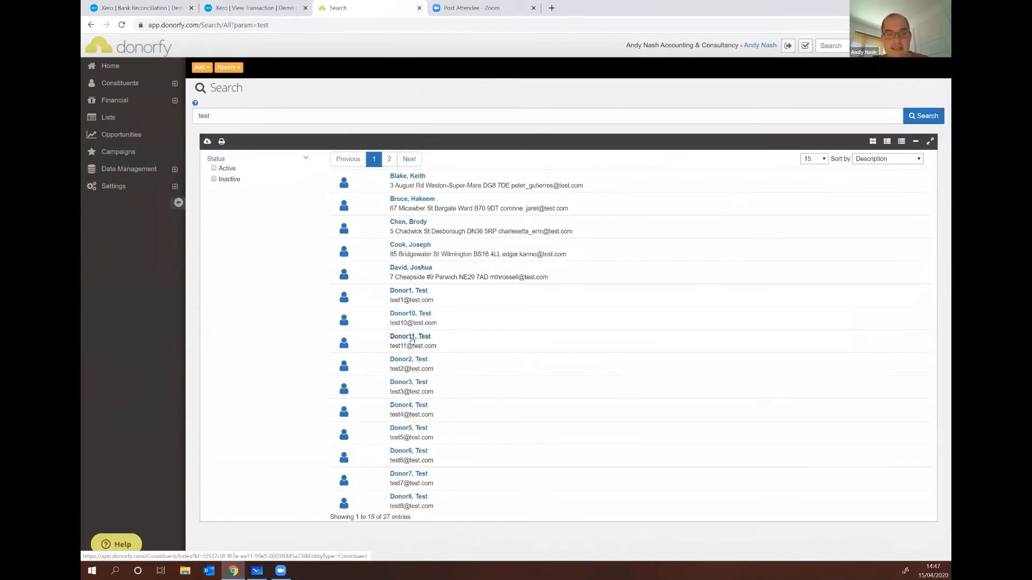
pyautogui.click(410, 337)
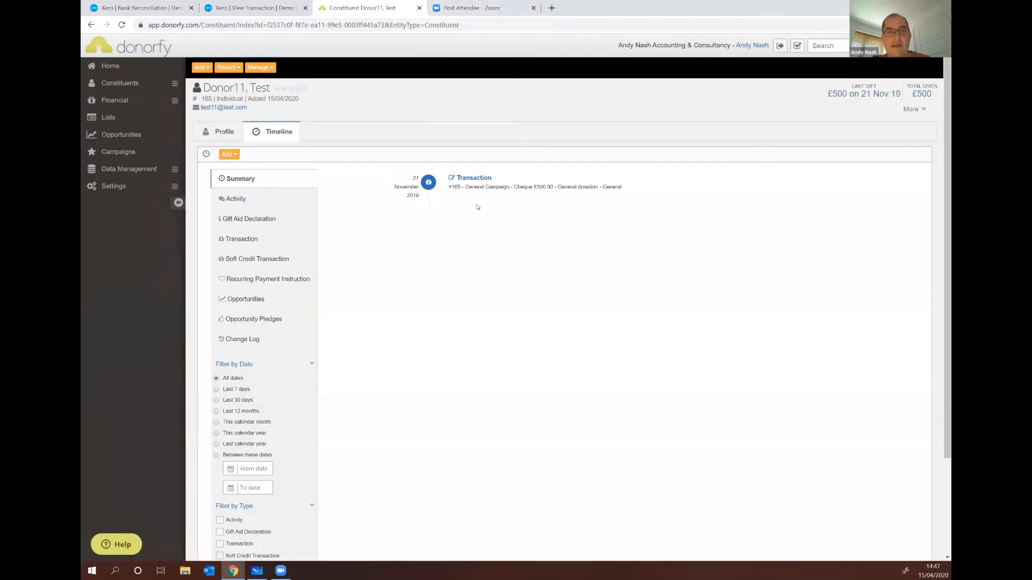
# Switch back to the 9 Mar 2020 Receive Money transaction in Xero and examine its reference.
pyautogui.click(467, 8)
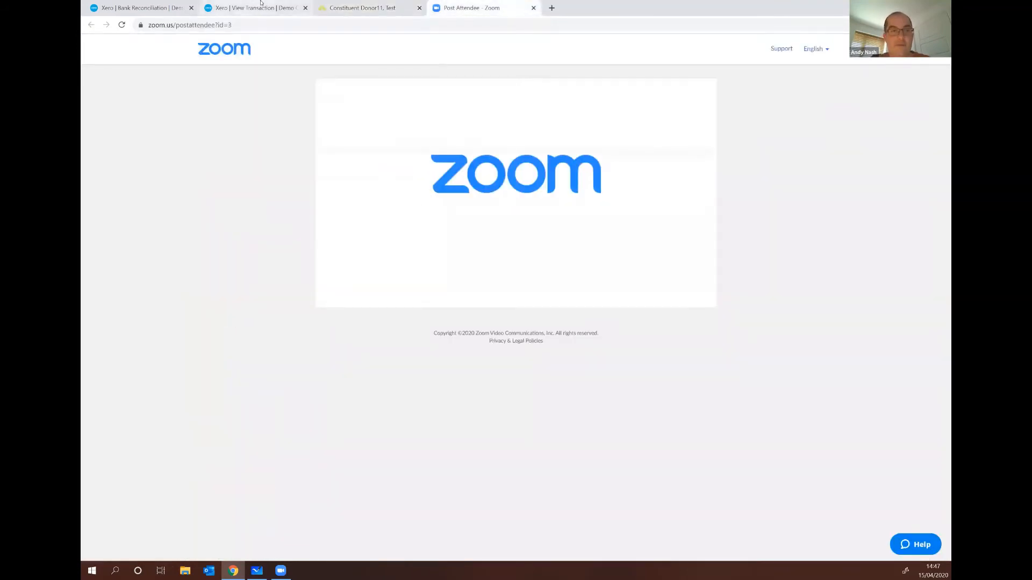
pyautogui.click(225, 3)
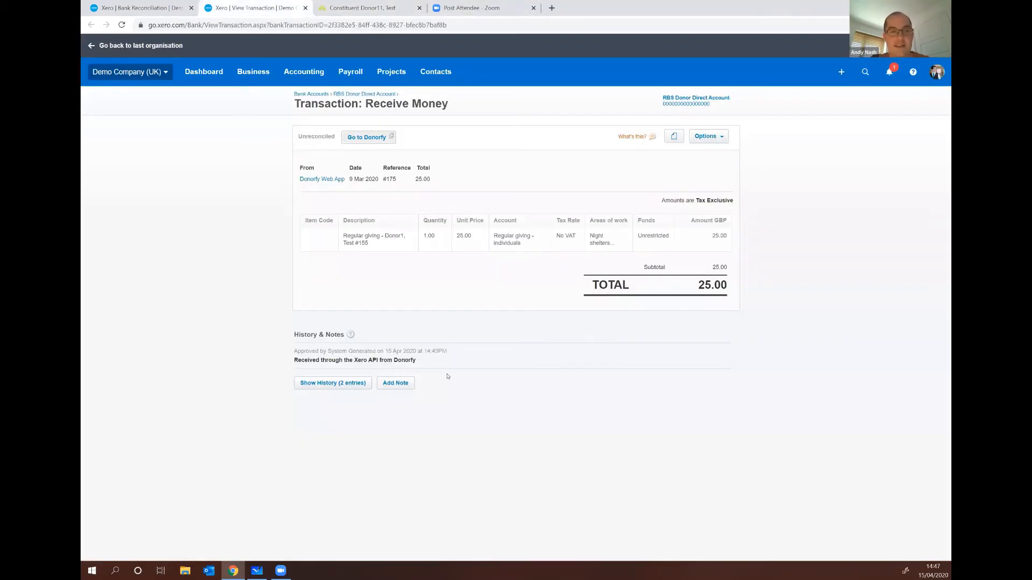
pyautogui.click(113, 3)
pyautogui.click(237, 5)
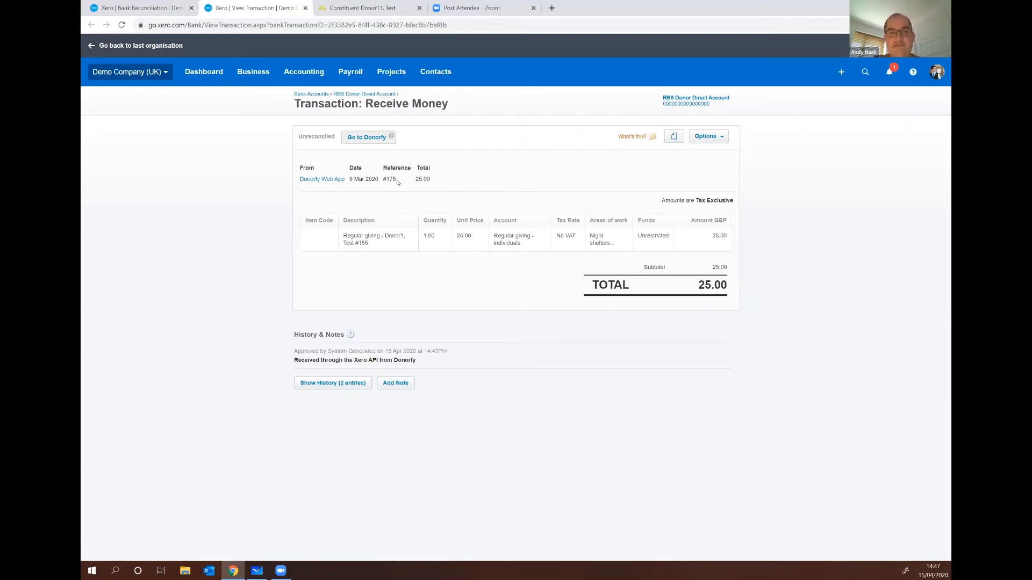
pyautogui.moveTo(396, 179)
pyautogui.mouseDown()
pyautogui.moveTo(299, 168)
pyautogui.moveTo(397, 168)
pyautogui.mouseUp()
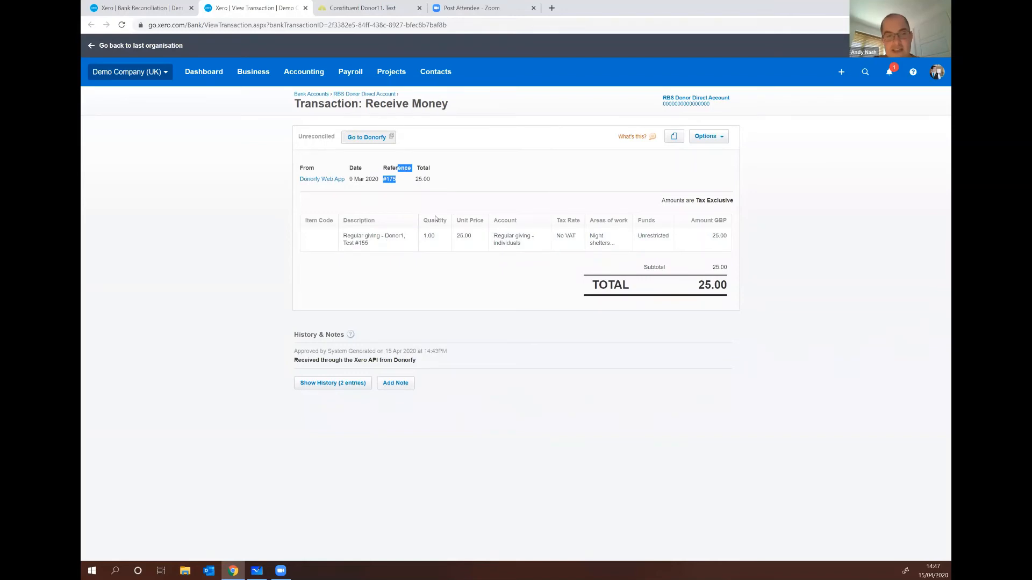
pyautogui.click(339, 263)
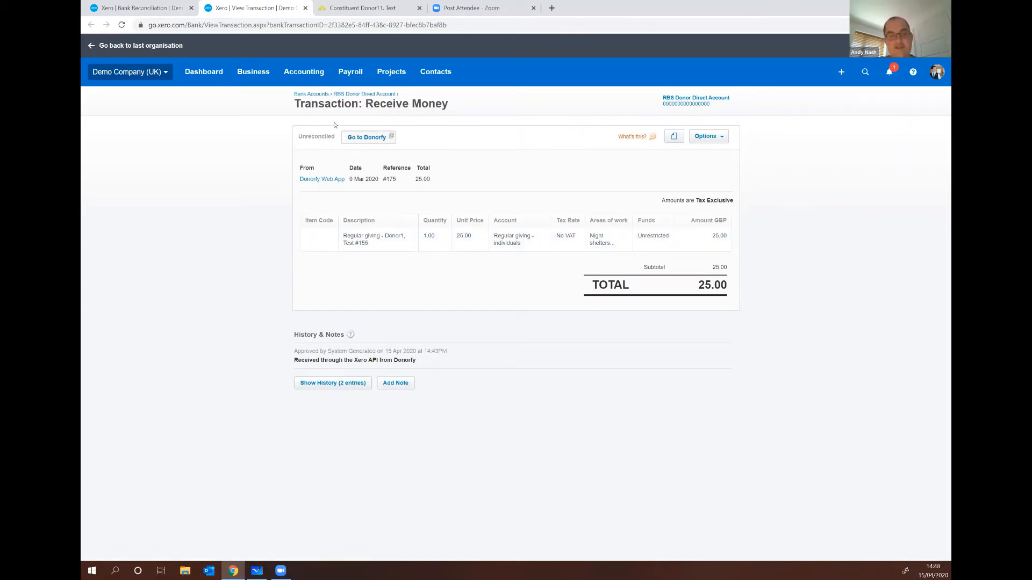
# Trace the Xero receipt to its 9 March 2020 transaction on the donor's Donorfy timeline and follow its link back to Xero.
pyautogui.click(366, 141)
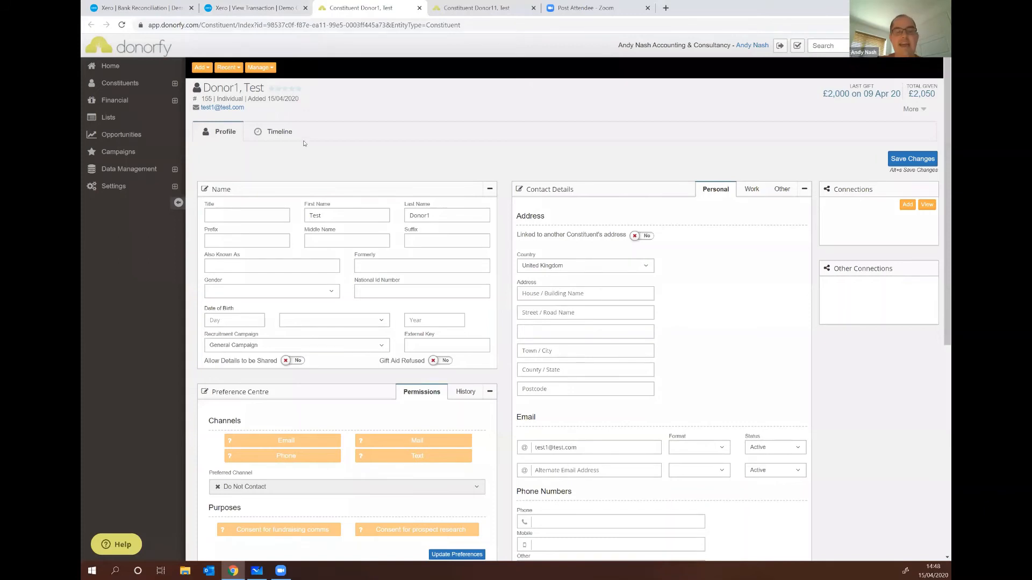
pyautogui.click(273, 132)
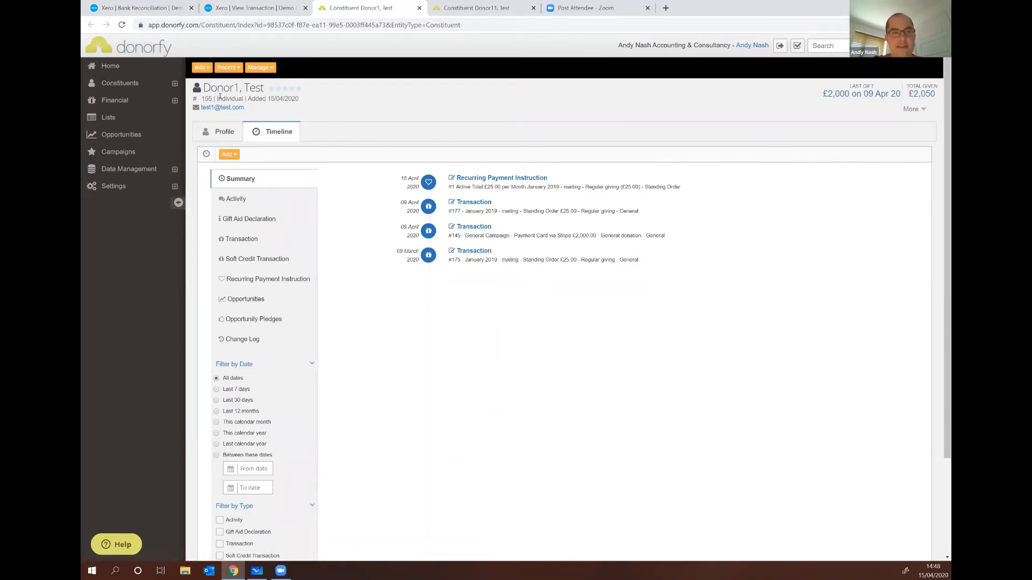
pyautogui.click(476, 253)
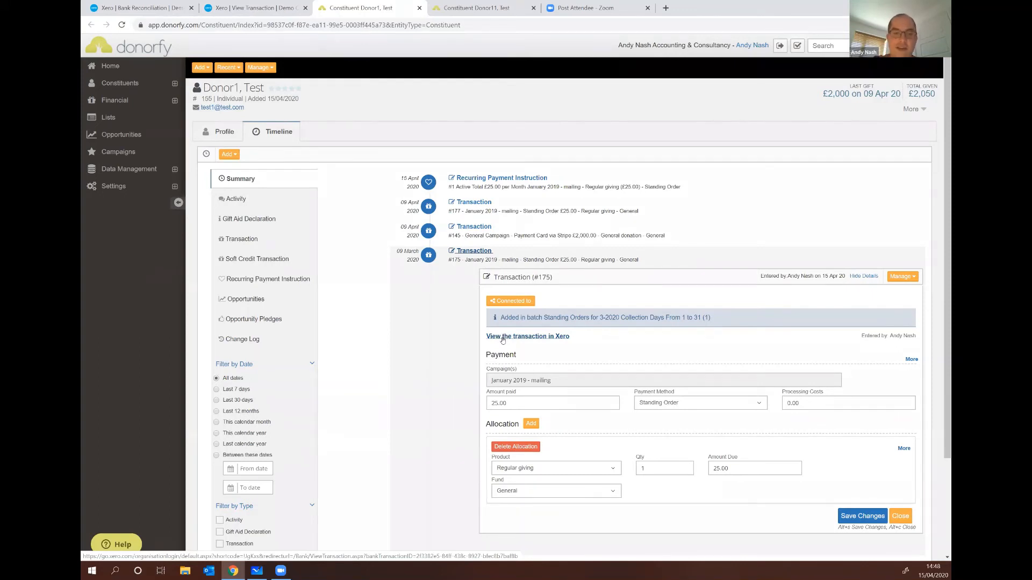
pyautogui.click(536, 337)
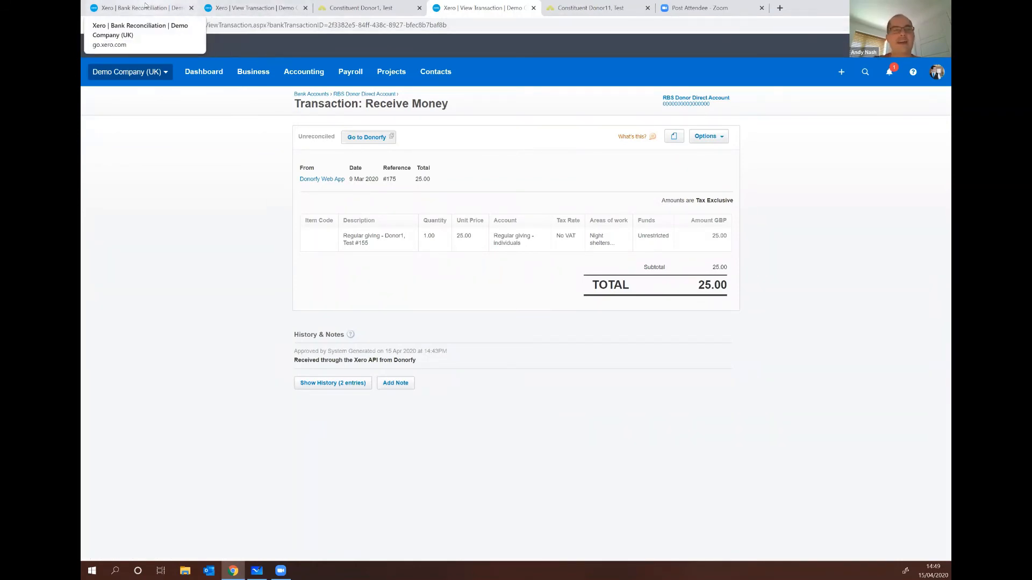
# Return to Xero's bank reconciliation, cancel the manual matching and reconcile the 9 Mar 2020 £25.00 line with the suggested Donorfy Web App transaction #175.
pyautogui.click(248, 7)
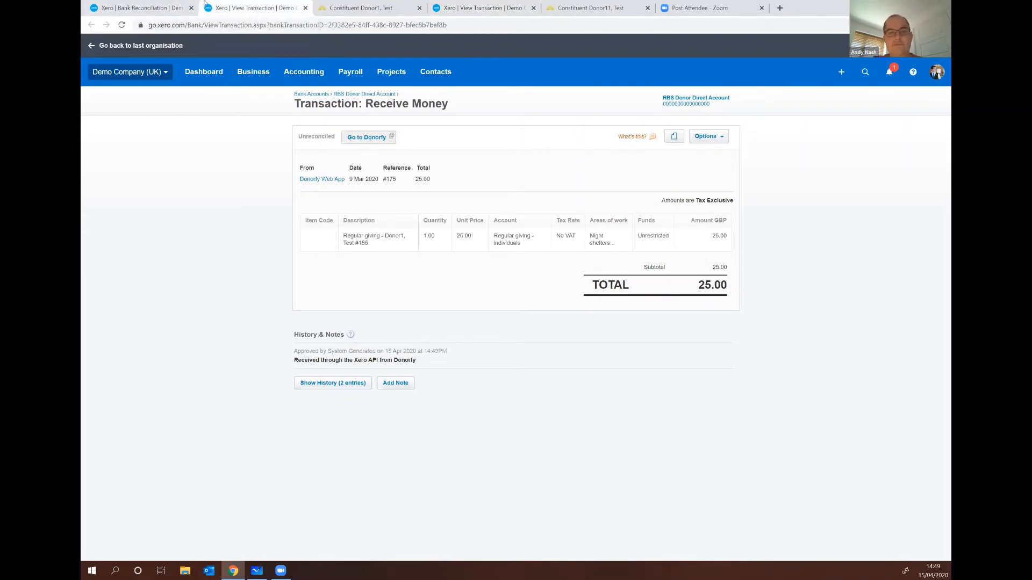
pyautogui.click(144, 7)
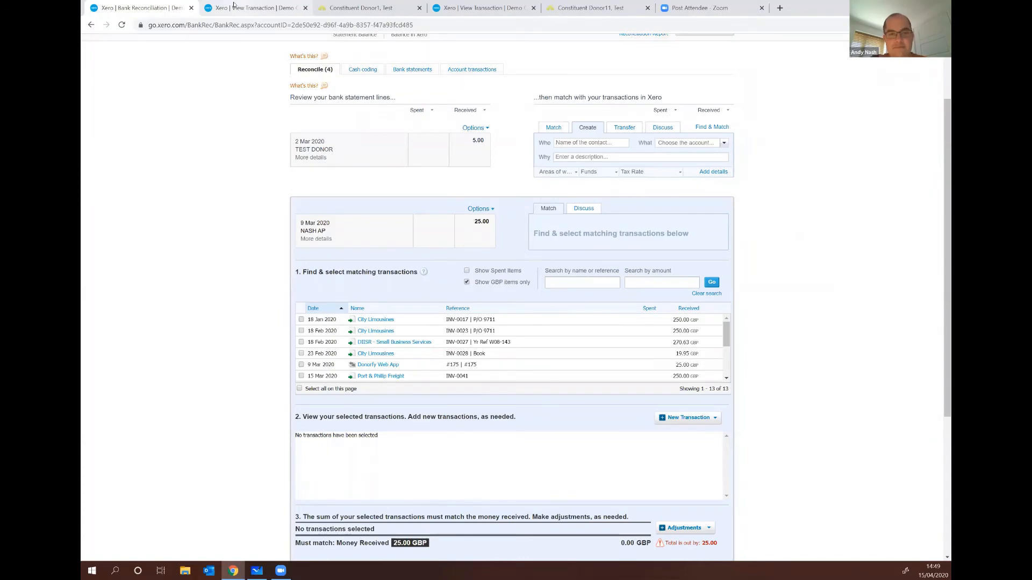
pyautogui.click(351, 8)
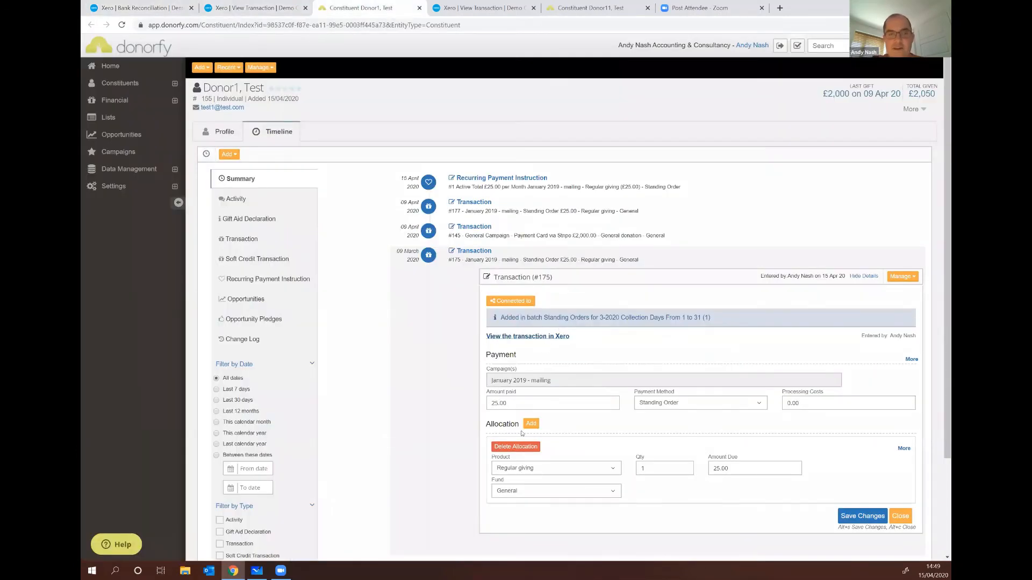
pyautogui.click(116, 5)
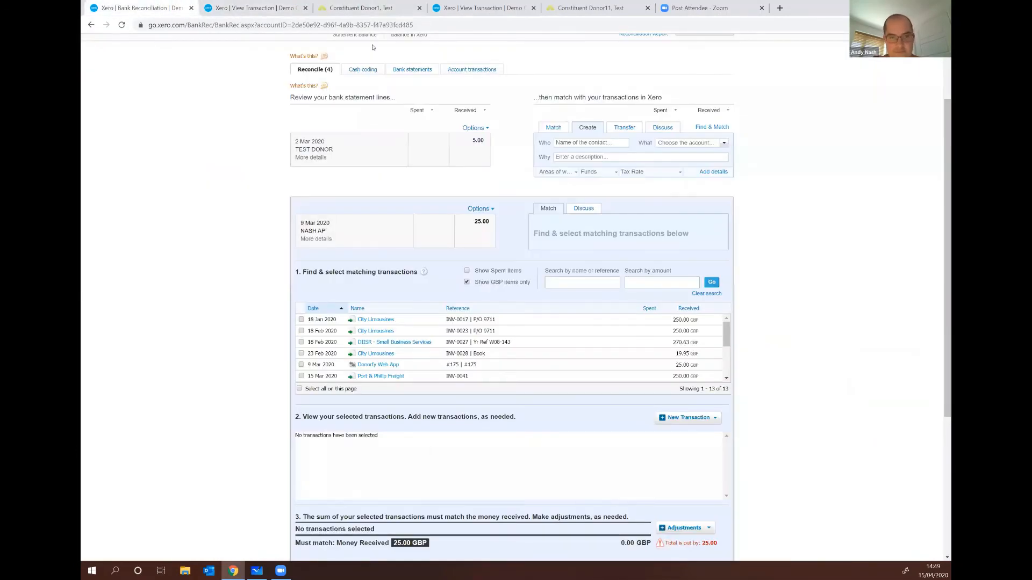
pyautogui.scroll(-4, 649, 275)
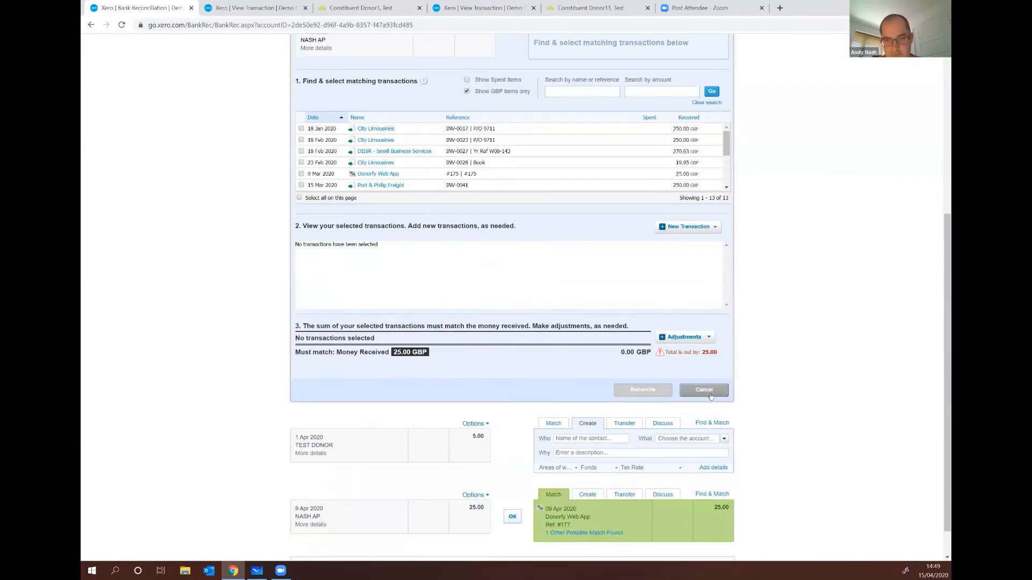
pyautogui.click(692, 389)
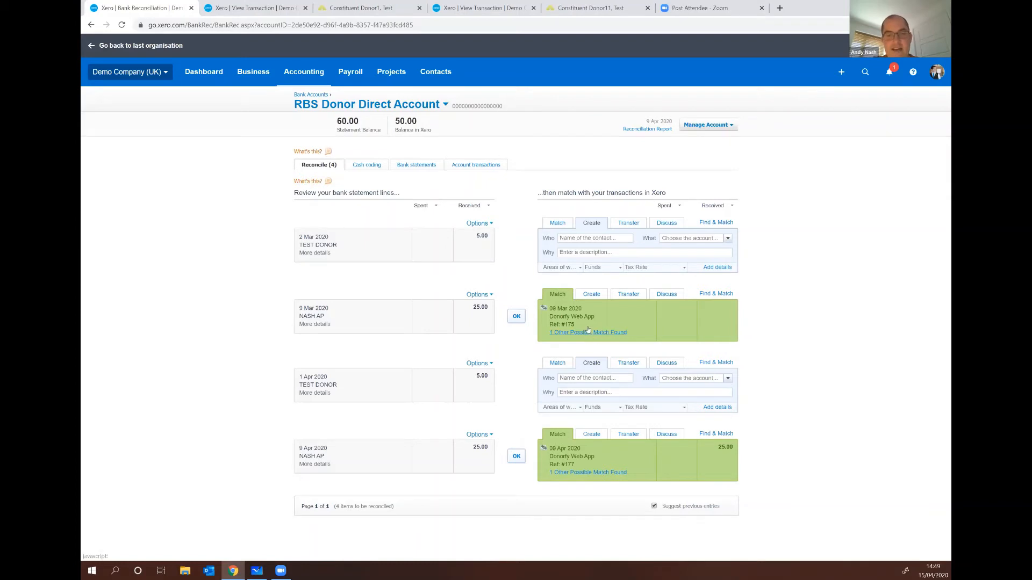
pyautogui.click(515, 321)
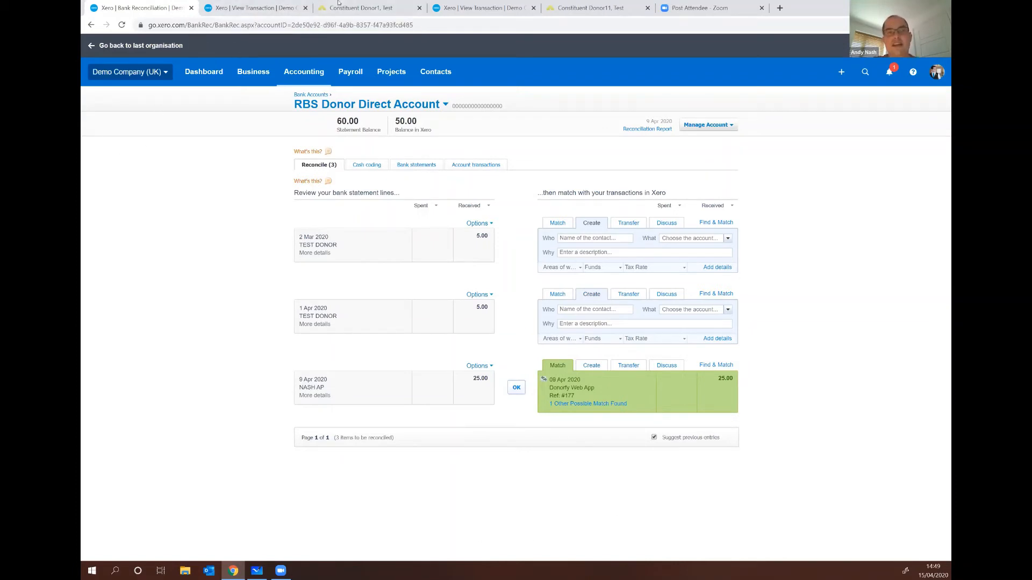
# Switch to Donorfy and open the Xero Account Mappings in the Xero Settings configuration.
pyautogui.click(361, 8)
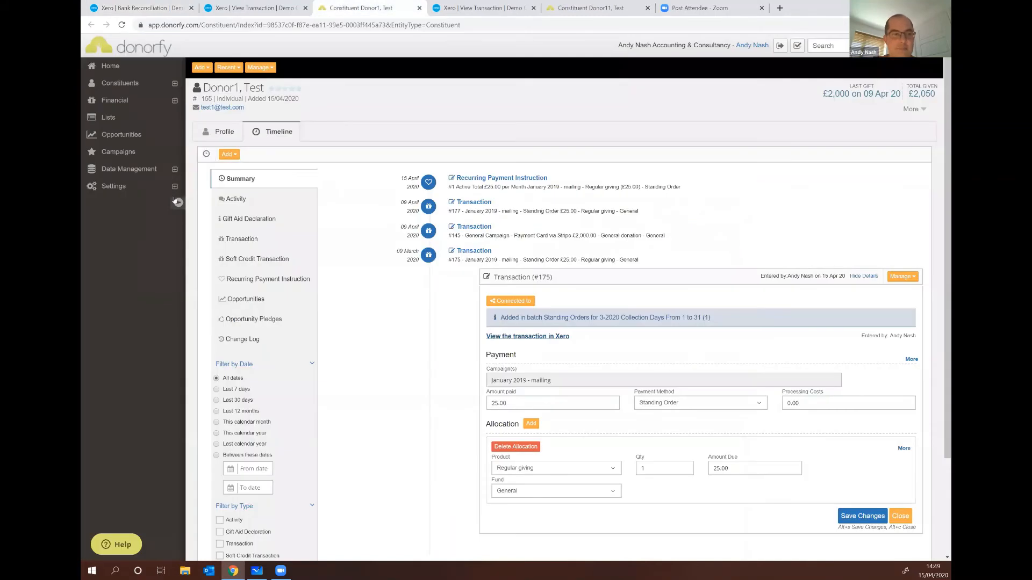
pyautogui.click(175, 188)
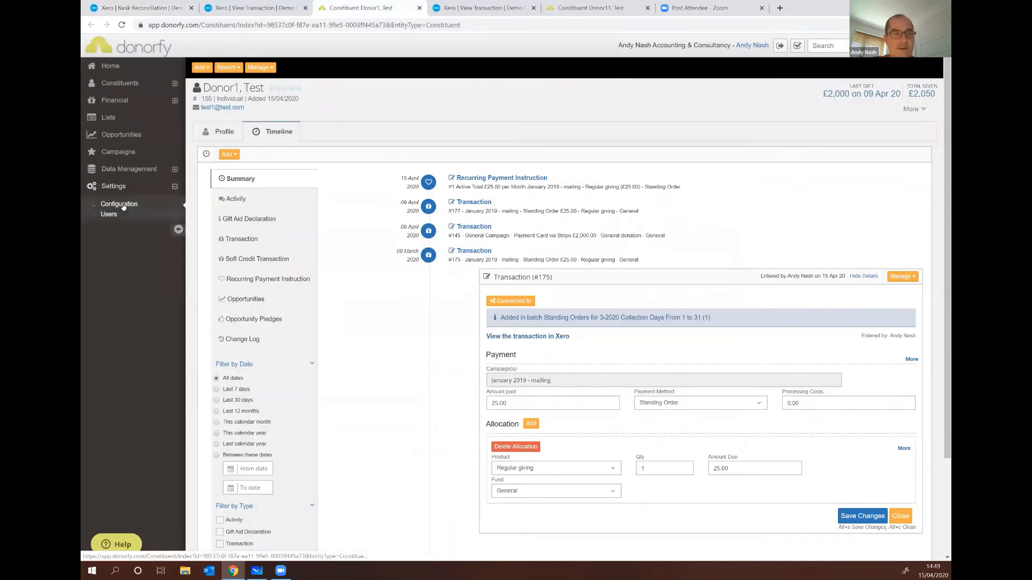
pyautogui.click(120, 205)
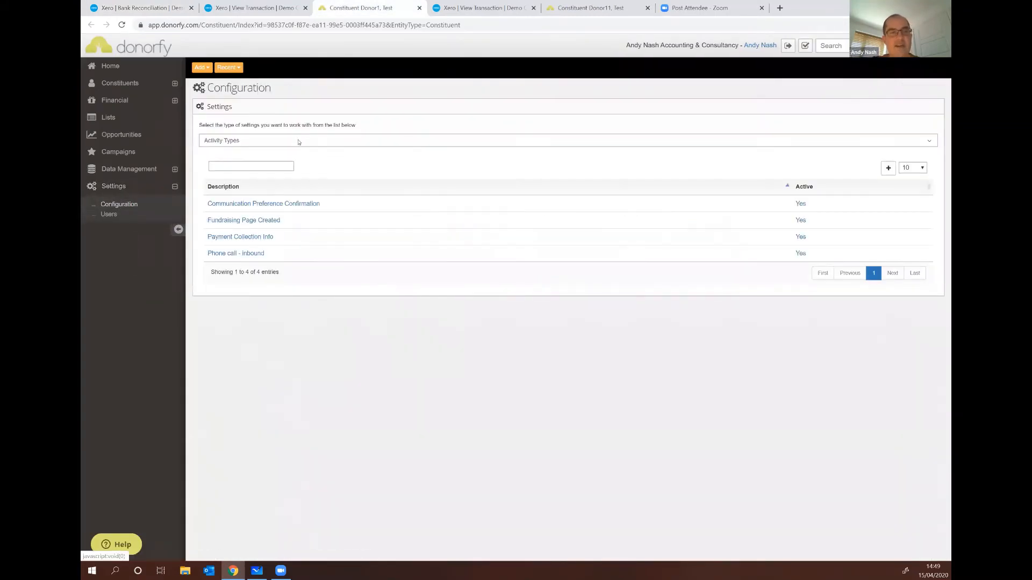
pyautogui.click(297, 141)
pyautogui.write('xero')
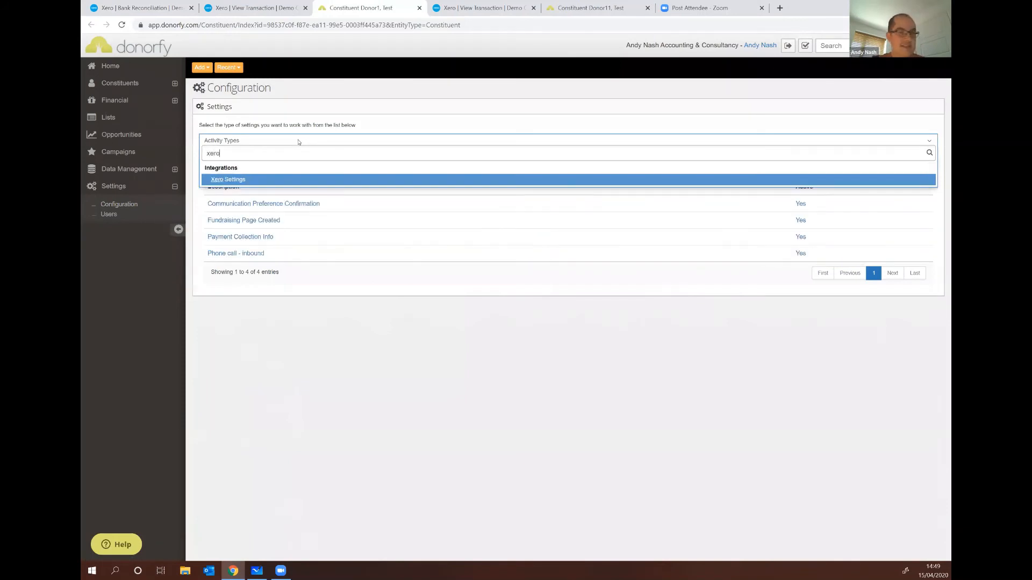
pyautogui.click(291, 180)
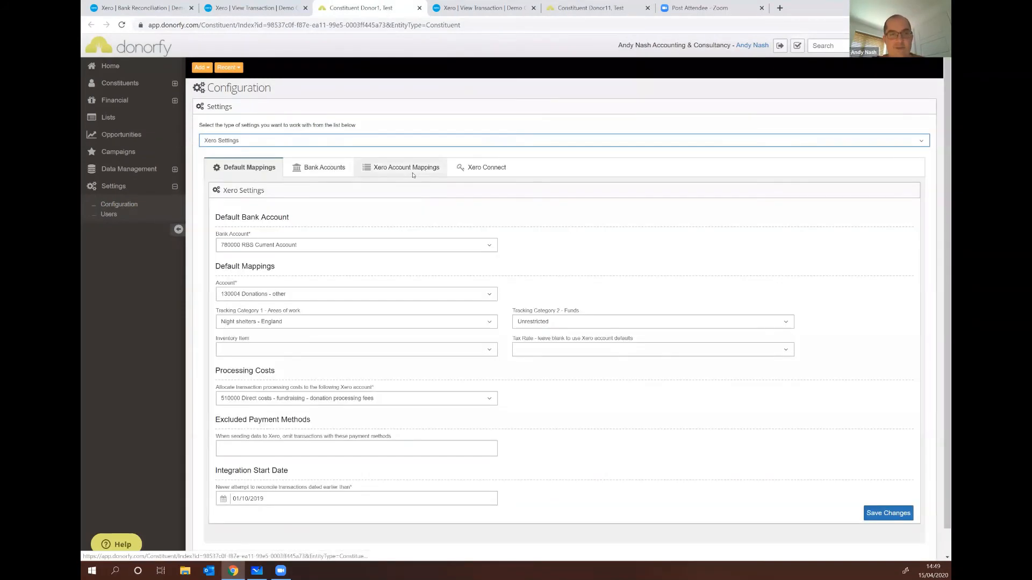
pyautogui.click(409, 169)
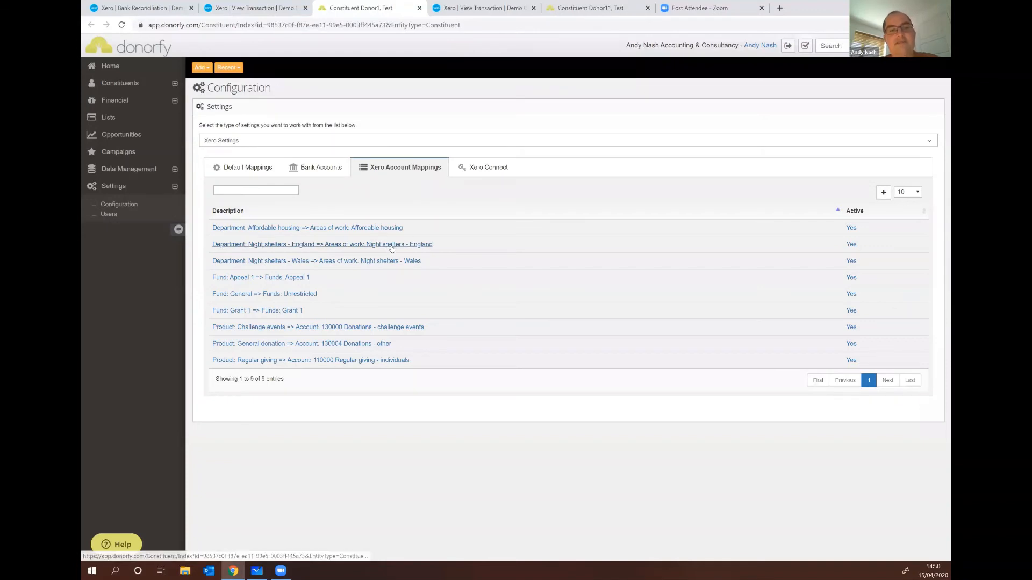
# Start a new Xero account mapping and review which Donorfy entities and Xero entities can be mapped.
pyautogui.click(883, 192)
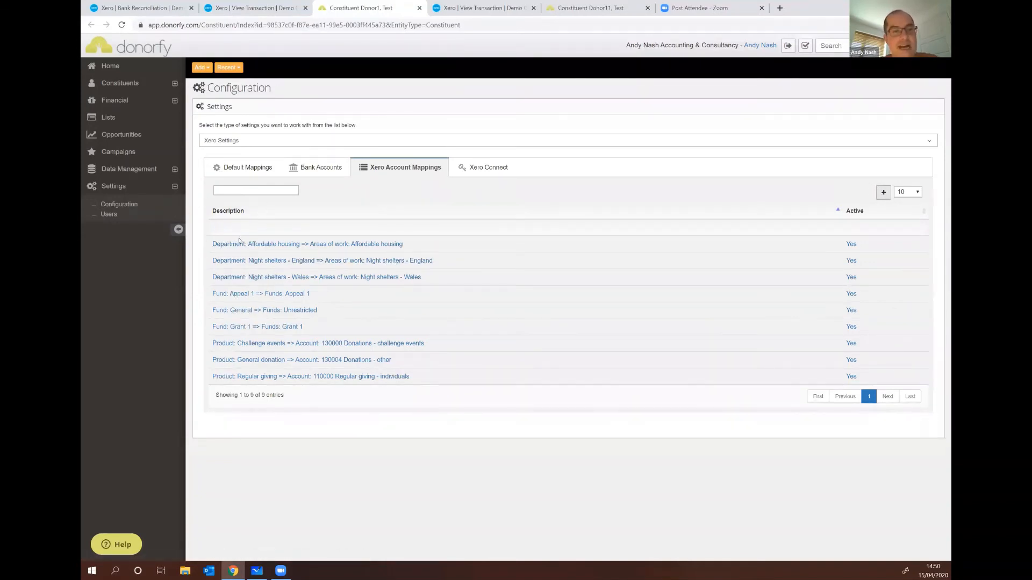
pyautogui.click(337, 261)
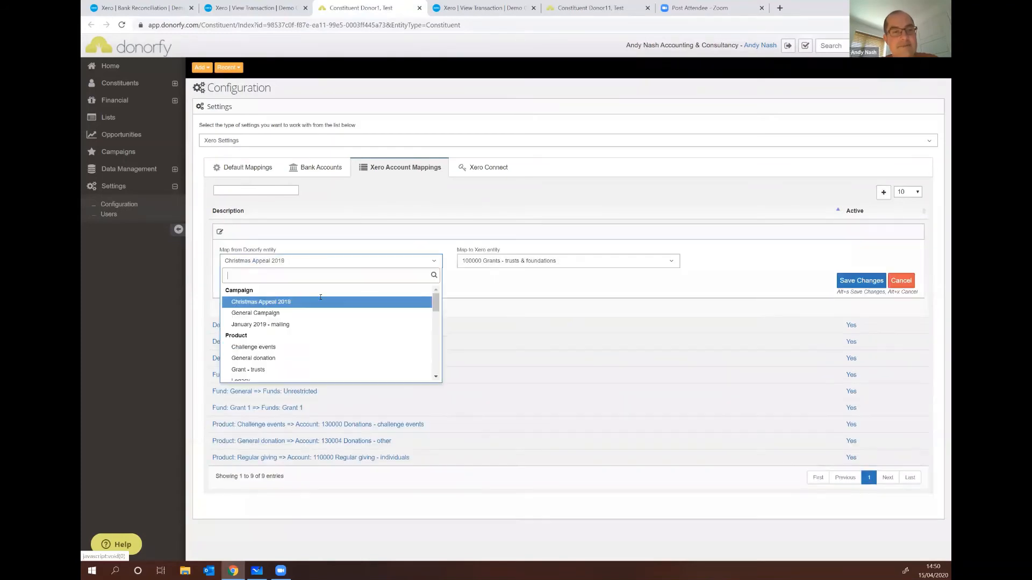
pyautogui.scroll(-2, 283, 345)
pyautogui.scroll(-5, 282, 346)
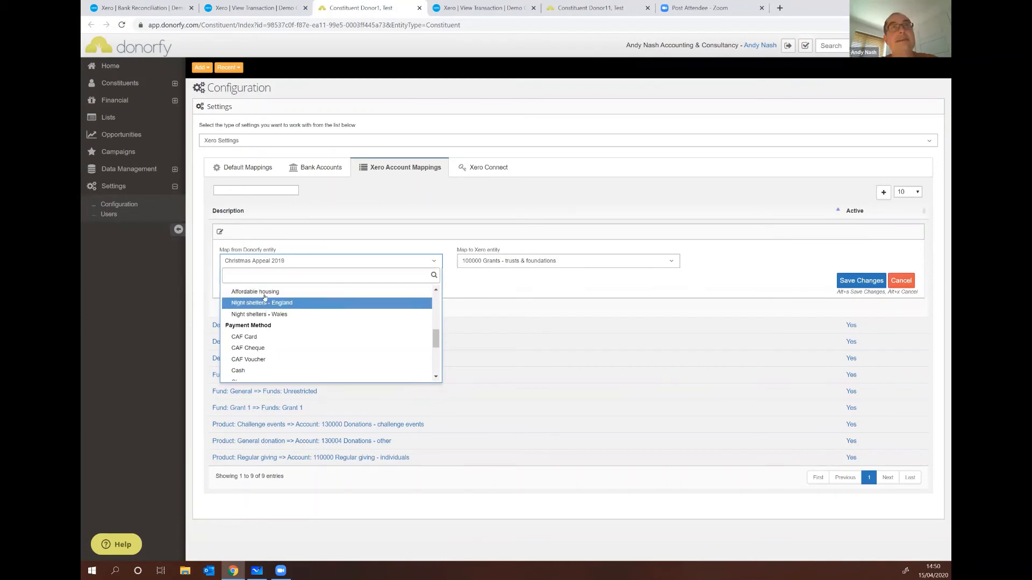
pyautogui.click(552, 262)
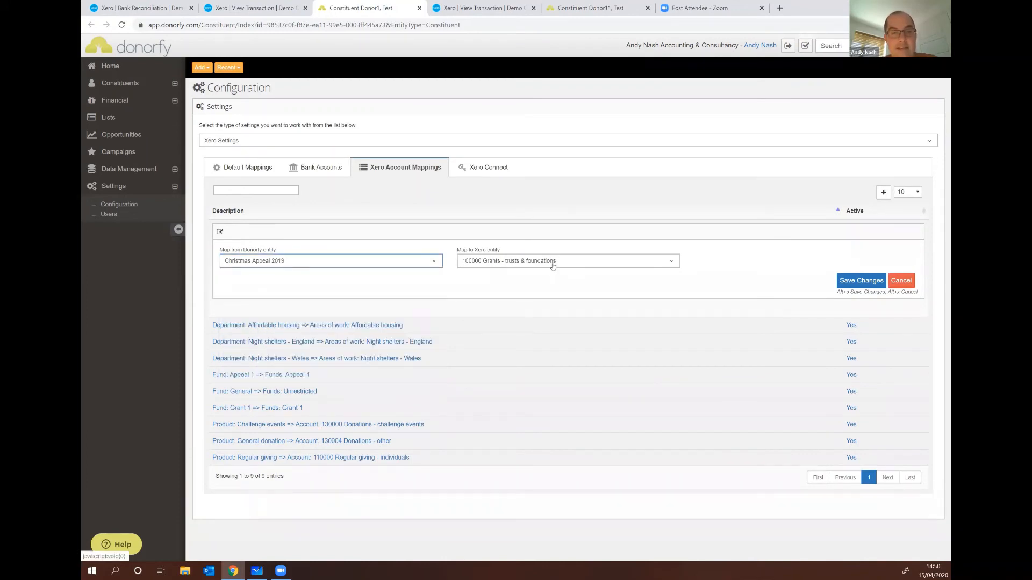
pyautogui.click(553, 263)
pyautogui.scroll(-3, 505, 344)
pyautogui.scroll(-6, 504, 344)
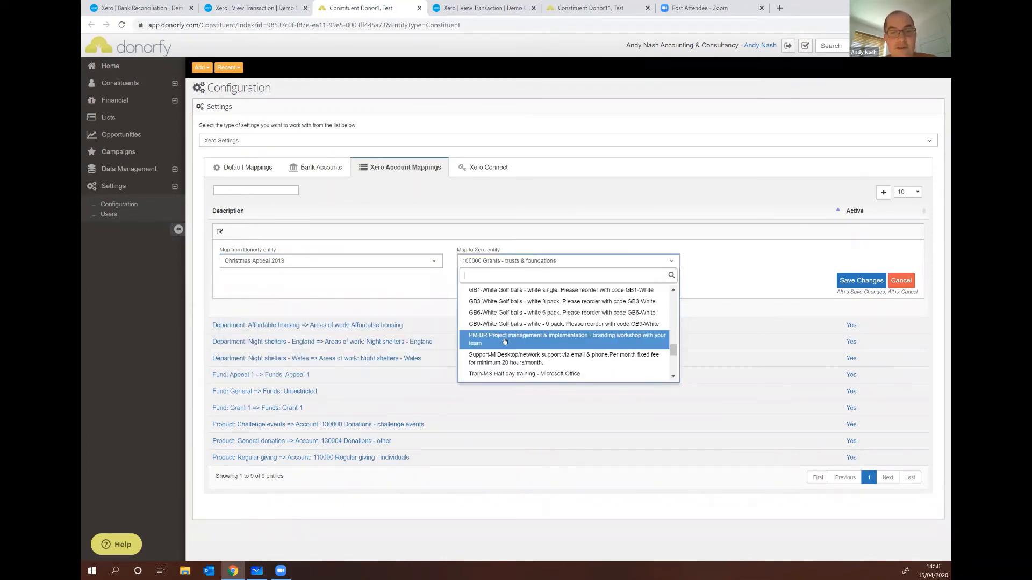
pyautogui.scroll(3, 503, 354)
pyautogui.scroll(-3, 501, 358)
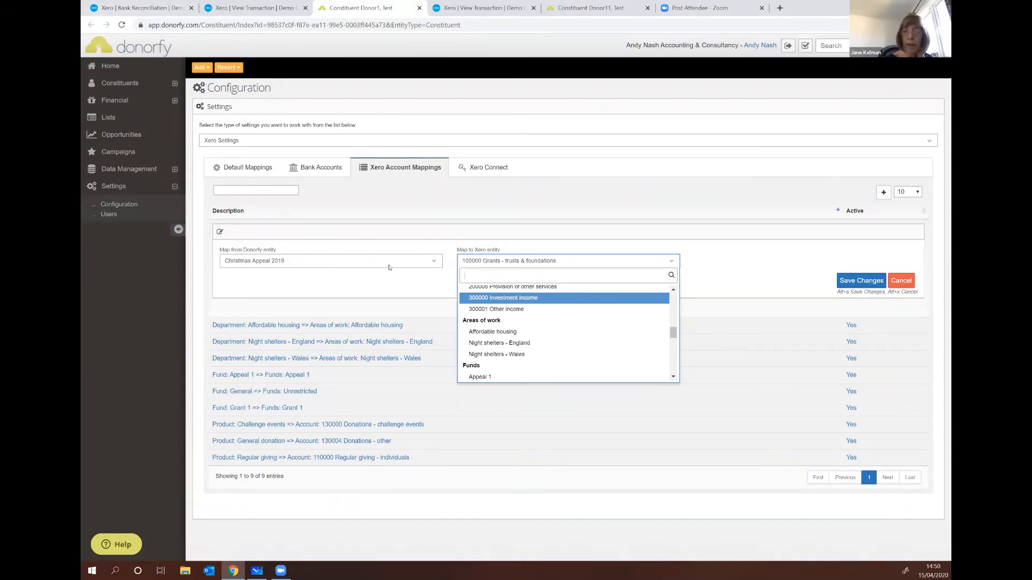
pyautogui.click(300, 299)
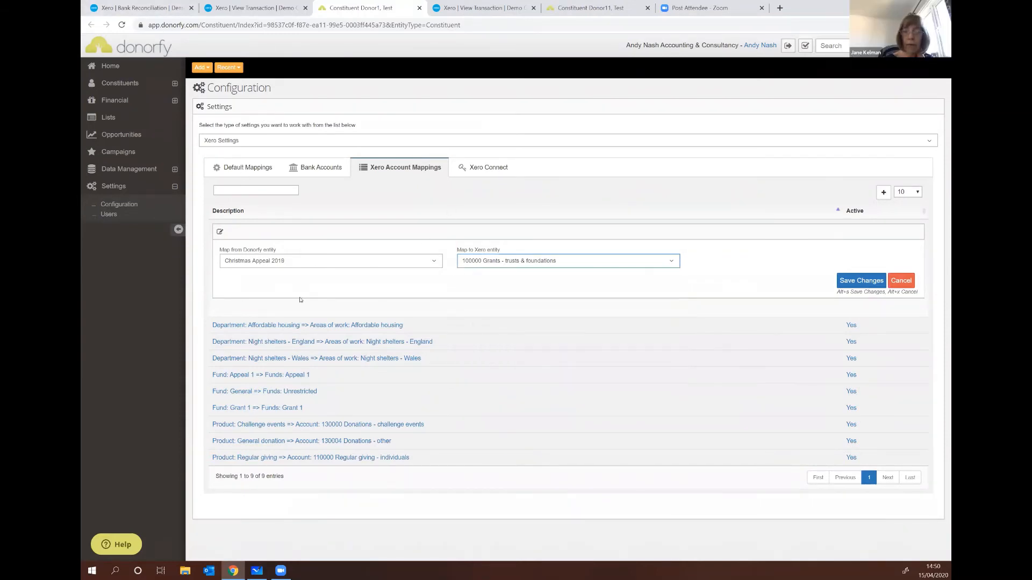
# Set the new mapping's Xero entity to Night shelters - England from the Areas of work.
pyautogui.click(515, 265)
pyautogui.scroll(-2, 500, 308)
pyautogui.scroll(-5, 500, 308)
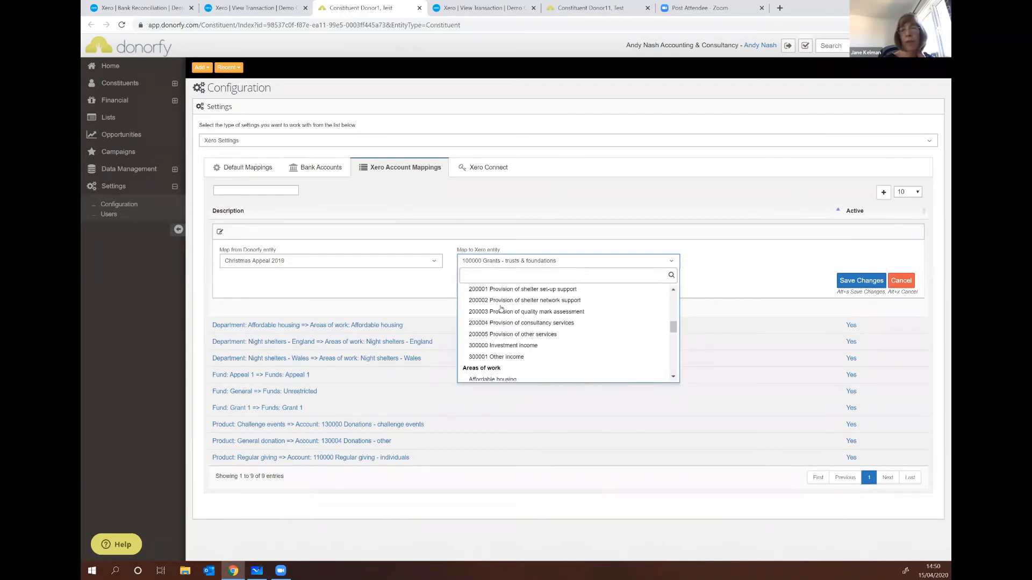
pyautogui.scroll(1, 524, 325)
pyautogui.scroll(1, 525, 330)
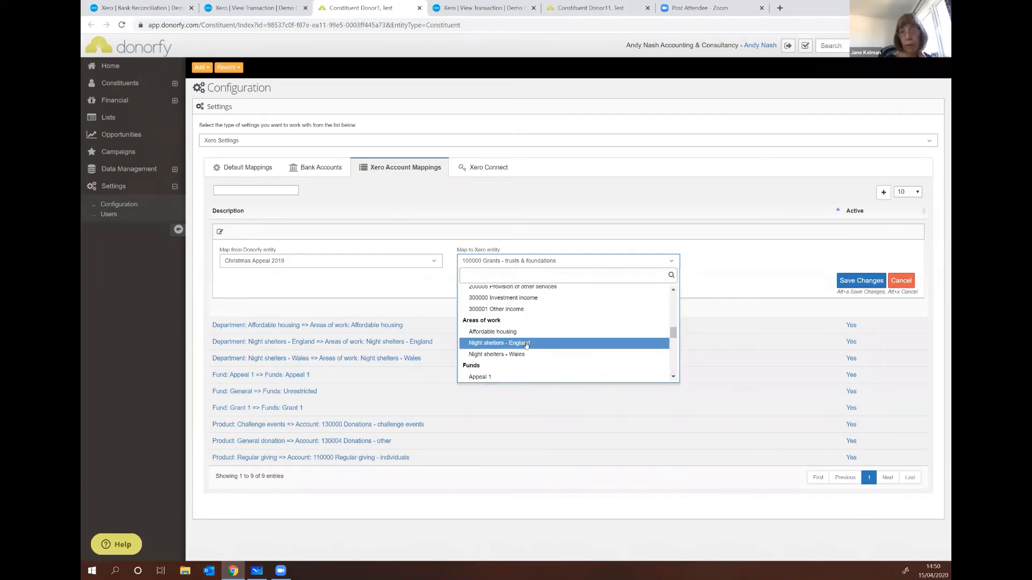
pyautogui.click(525, 344)
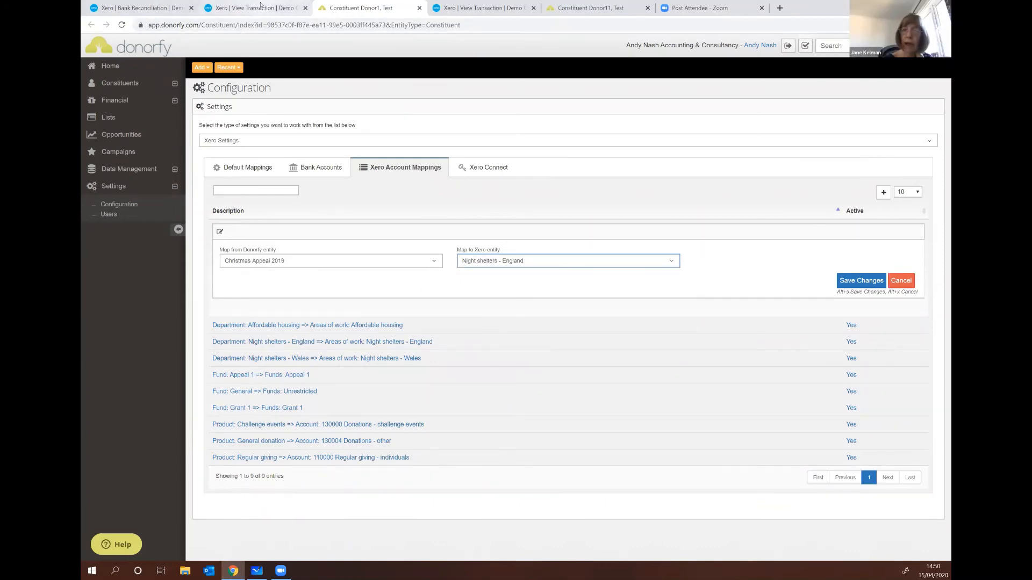
# Switch to Xero and examine the options of the Areas of work and Funds tracking categories in the advanced accounting settings.
pyautogui.click(312, 261)
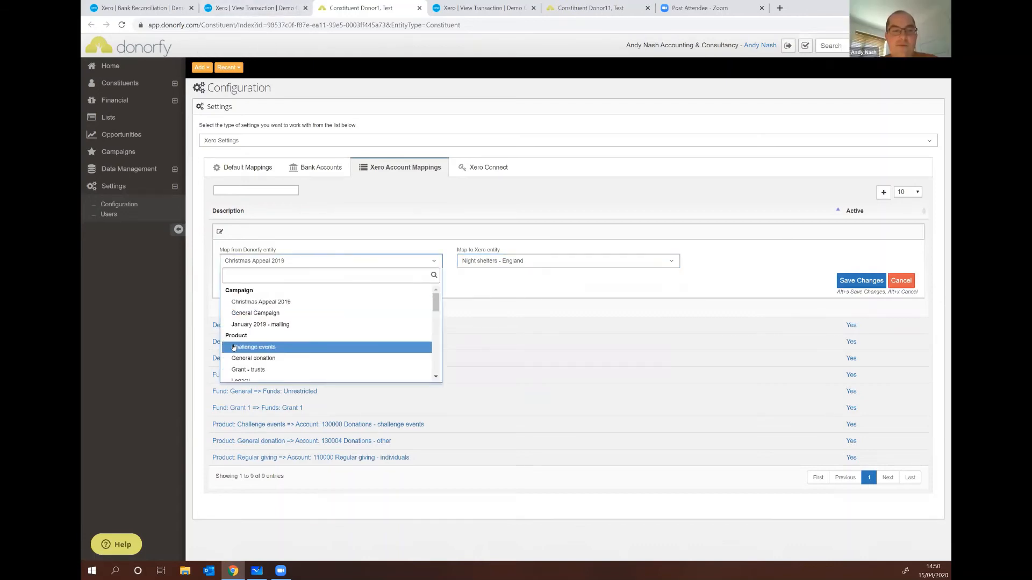
pyautogui.scroll(-1, 242, 347)
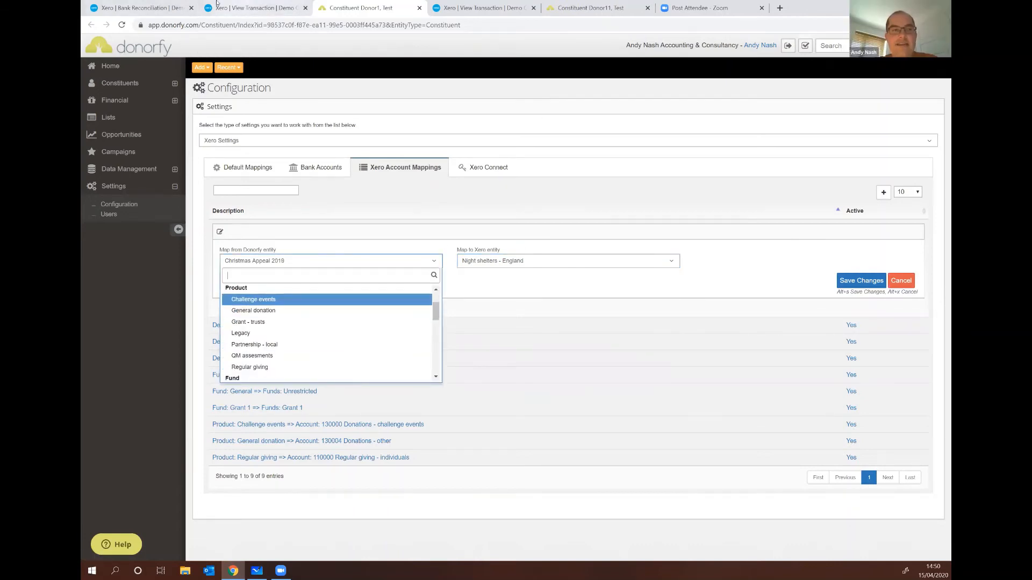
pyautogui.click(215, 7)
pyautogui.click(135, 7)
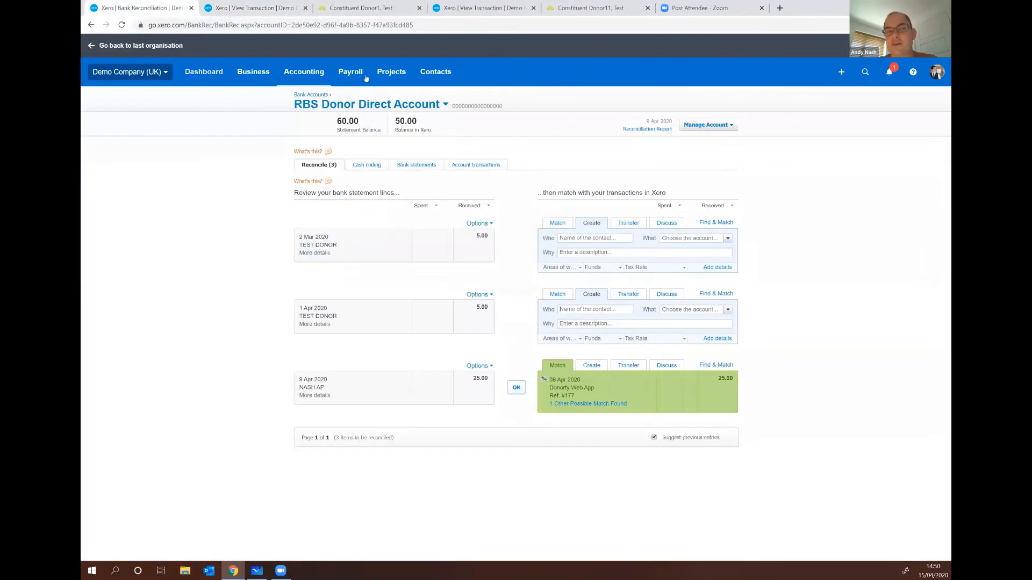
pyautogui.click(303, 72)
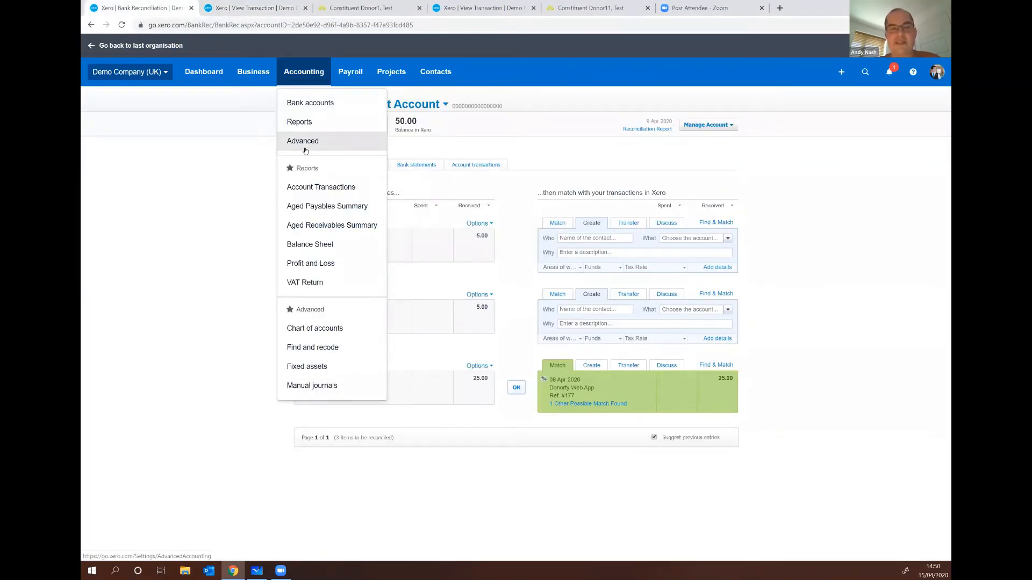
pyautogui.click(306, 145)
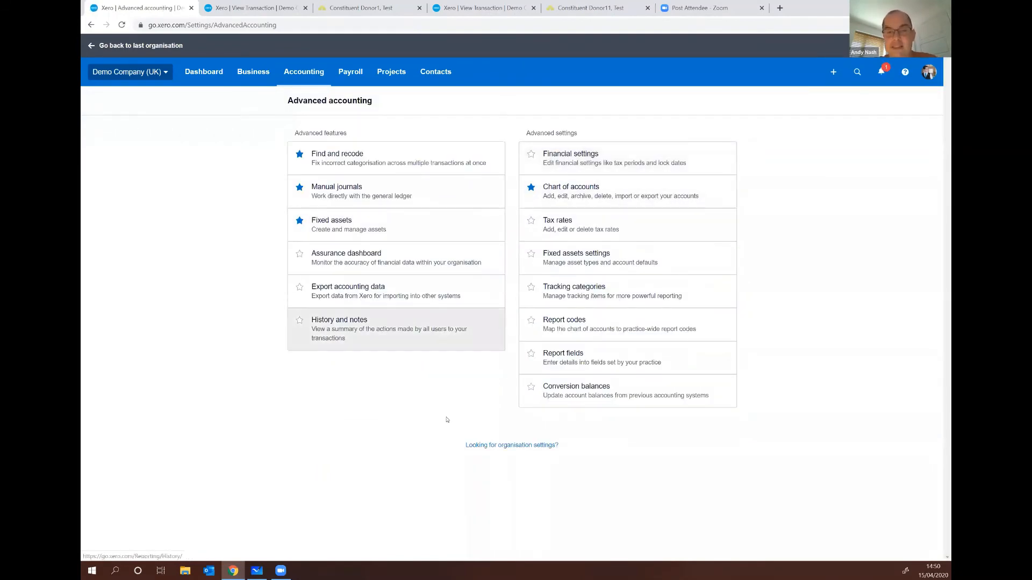
pyautogui.click(639, 293)
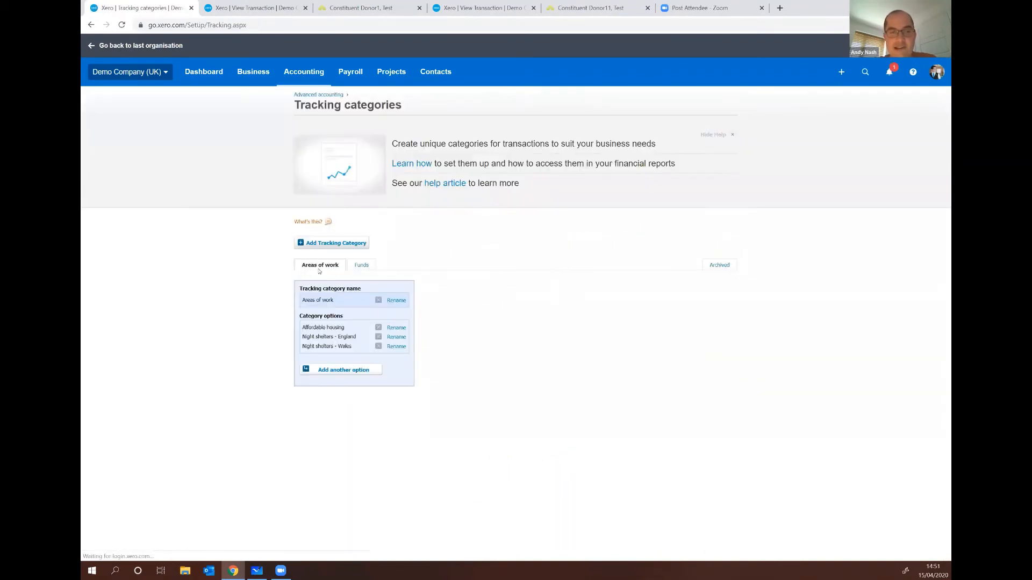
pyautogui.click(360, 266)
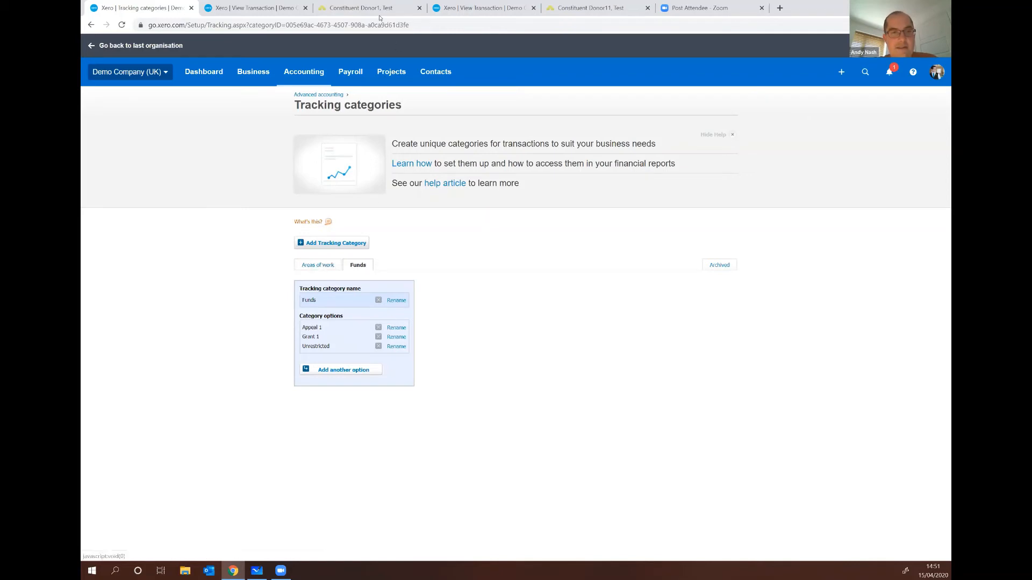
# Switch back to Donorfy and set the new mapping's Donorfy entity to the General fund.
pyautogui.click(358, 8)
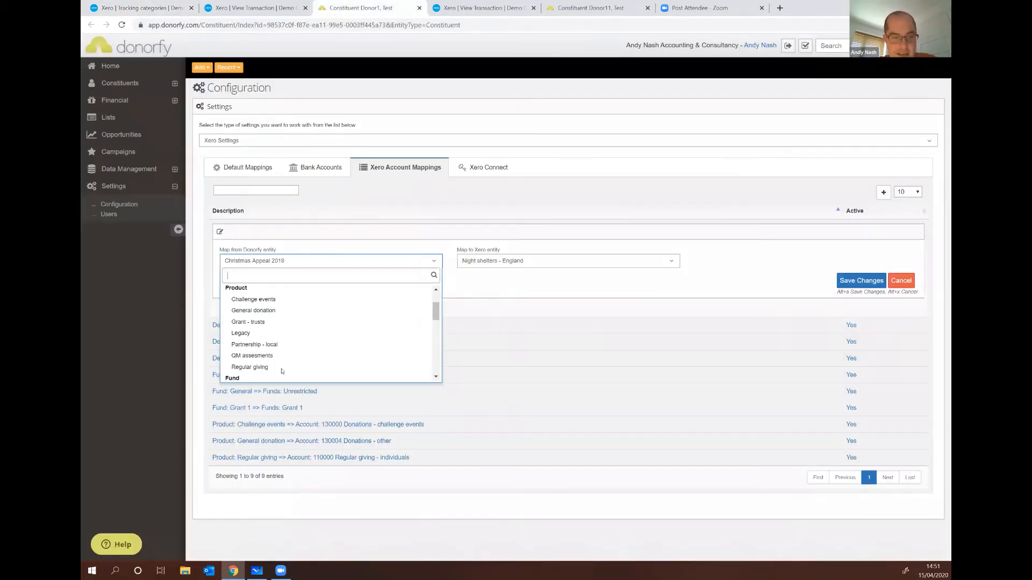
pyautogui.click(227, 407)
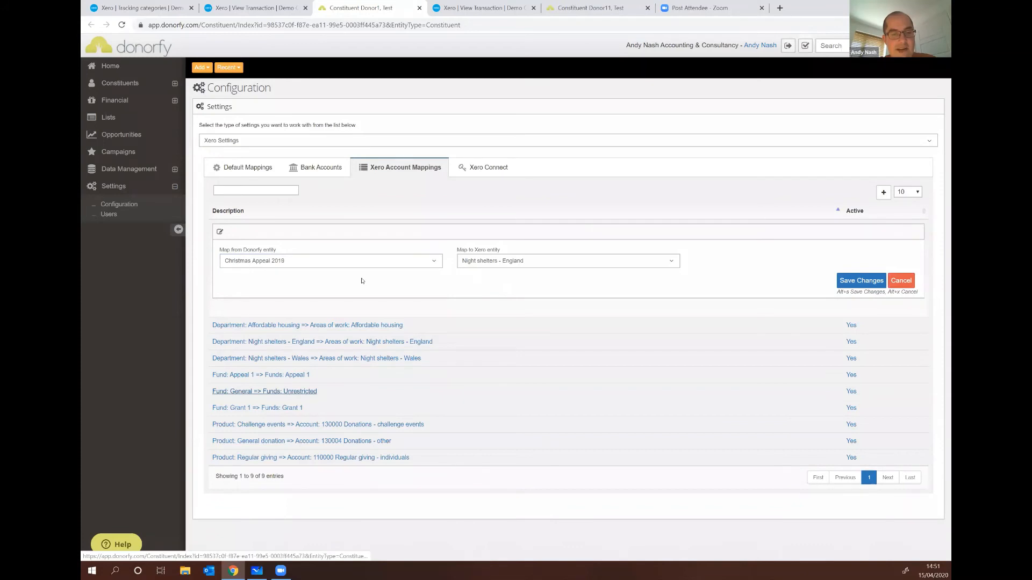
pyautogui.click(373, 264)
pyautogui.scroll(-2, 355, 325)
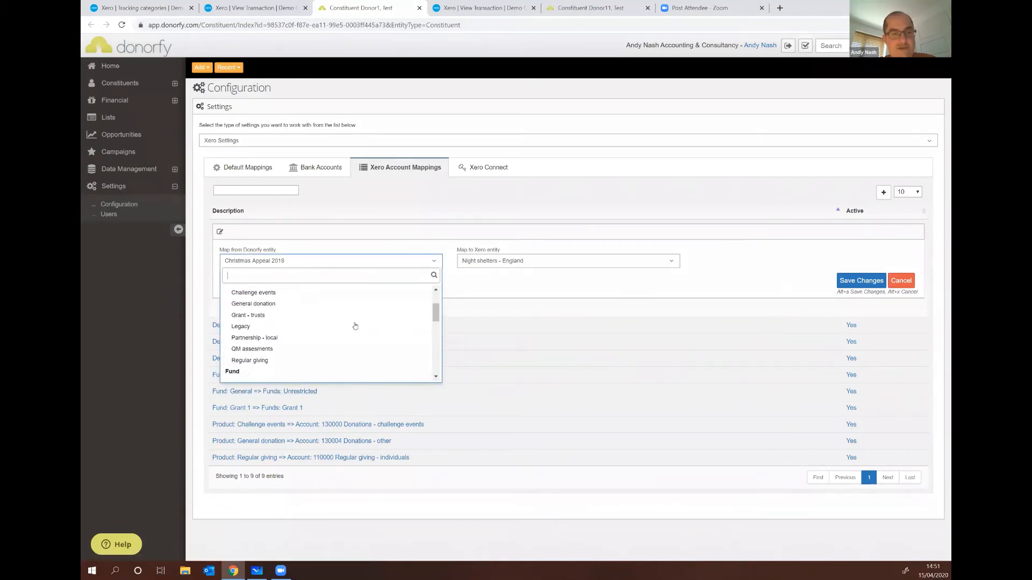
pyautogui.scroll(-2, 355, 325)
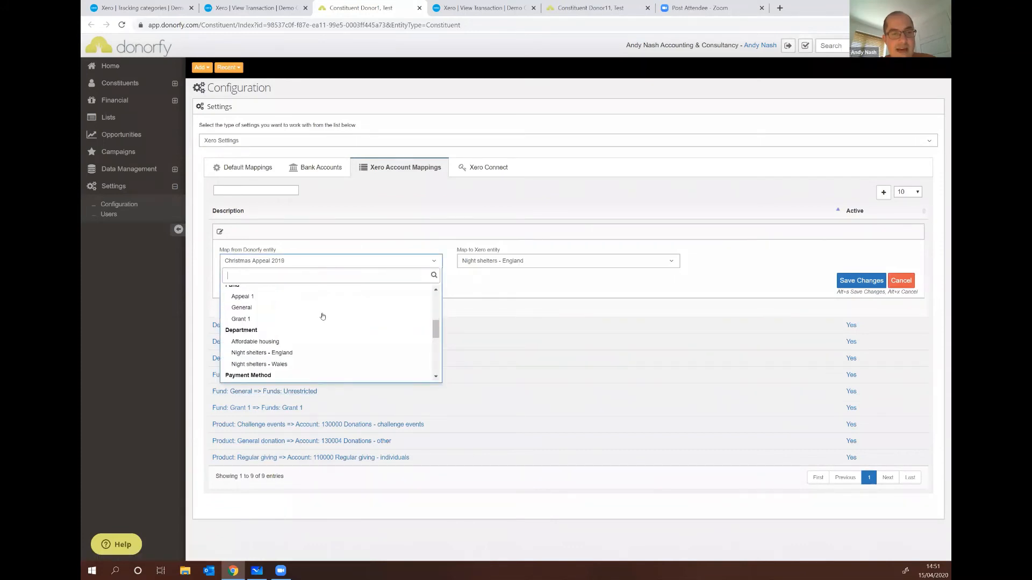
pyautogui.click(269, 308)
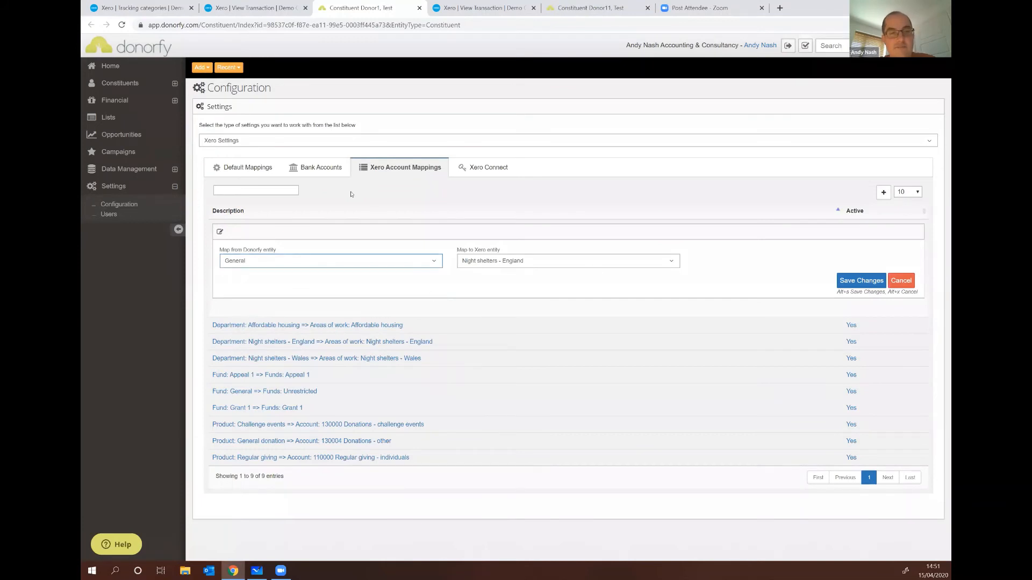
# Set the new mapping's Xero entity to Unrestricted from the Funds tracking category.
pyautogui.click(540, 261)
pyautogui.scroll(-3, 497, 338)
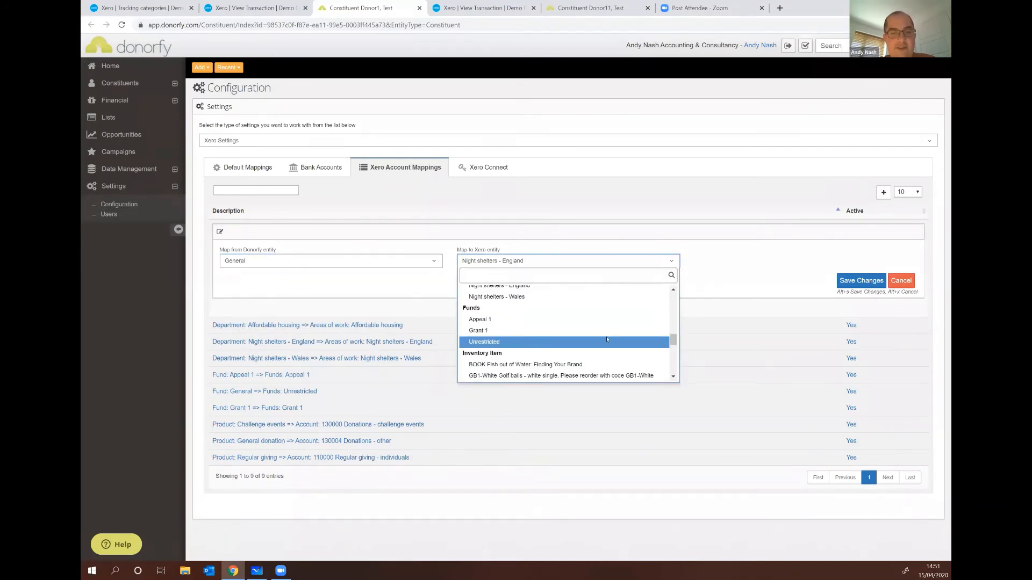
pyautogui.click(606, 338)
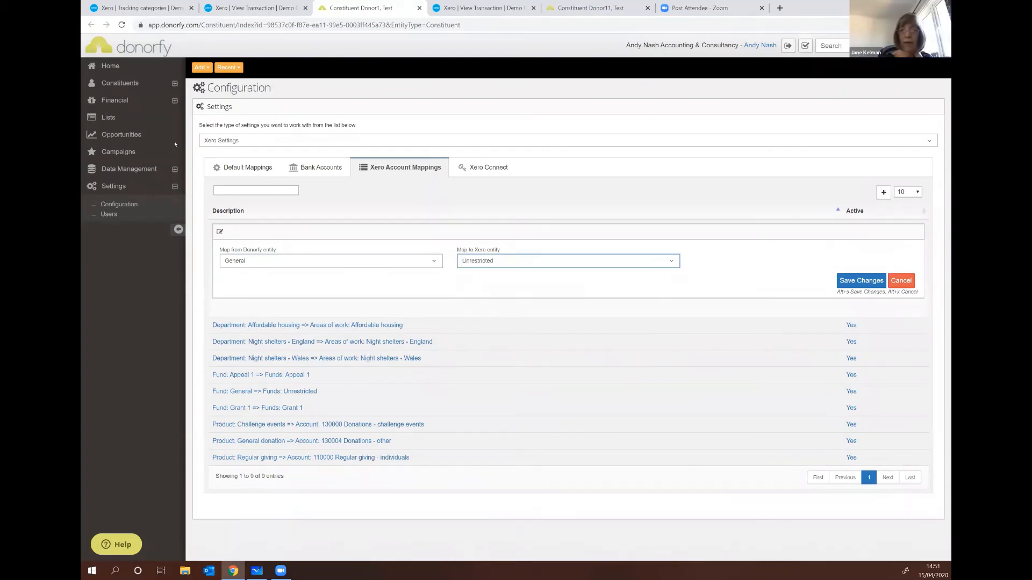
# Switch to Xero and open the list of bank accounts.
pyautogui.click(273, 13)
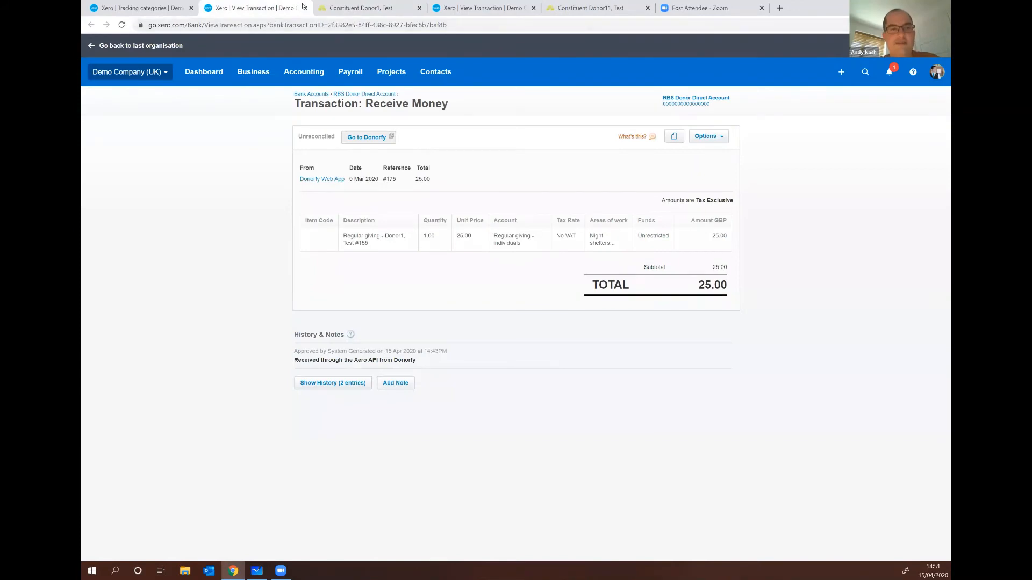
pyautogui.click(357, 7)
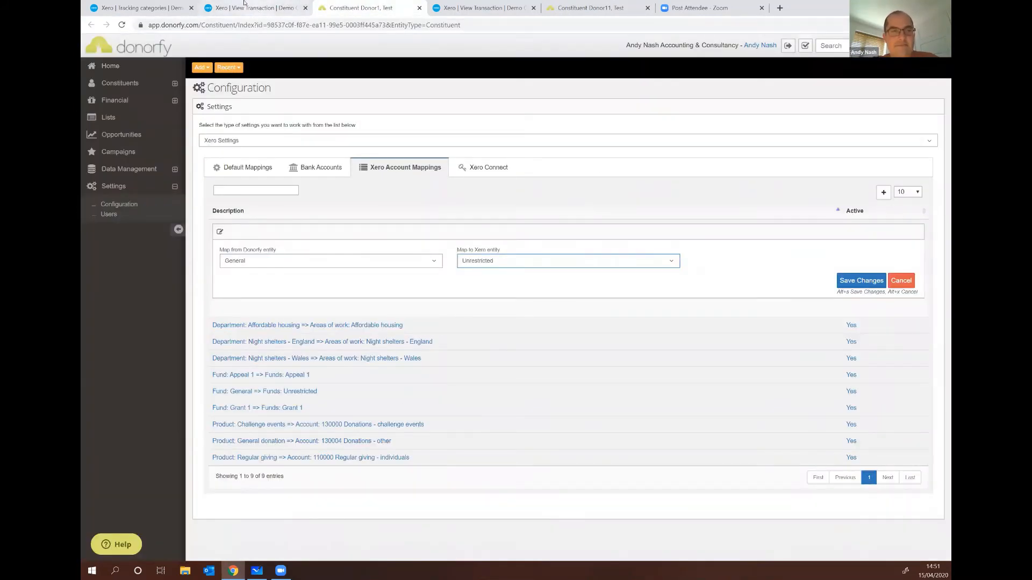
pyautogui.click(260, 13)
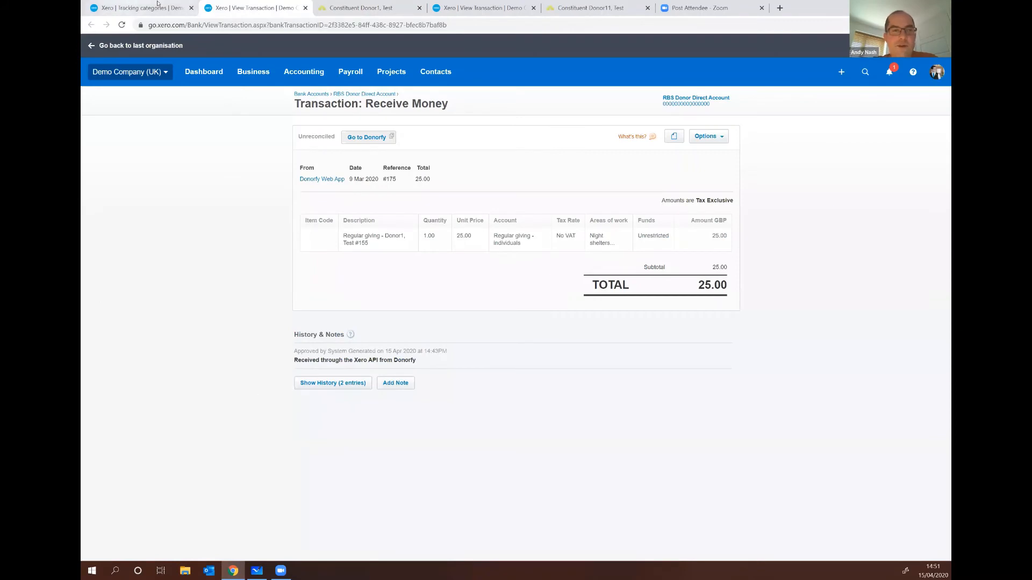
pyautogui.click(149, 9)
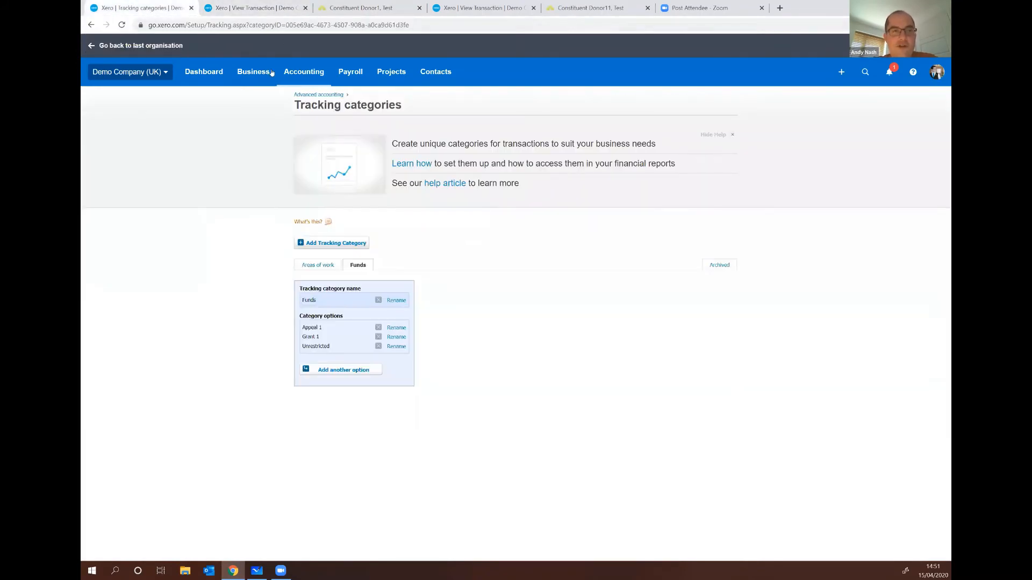
pyautogui.click(298, 79)
pyautogui.click(309, 102)
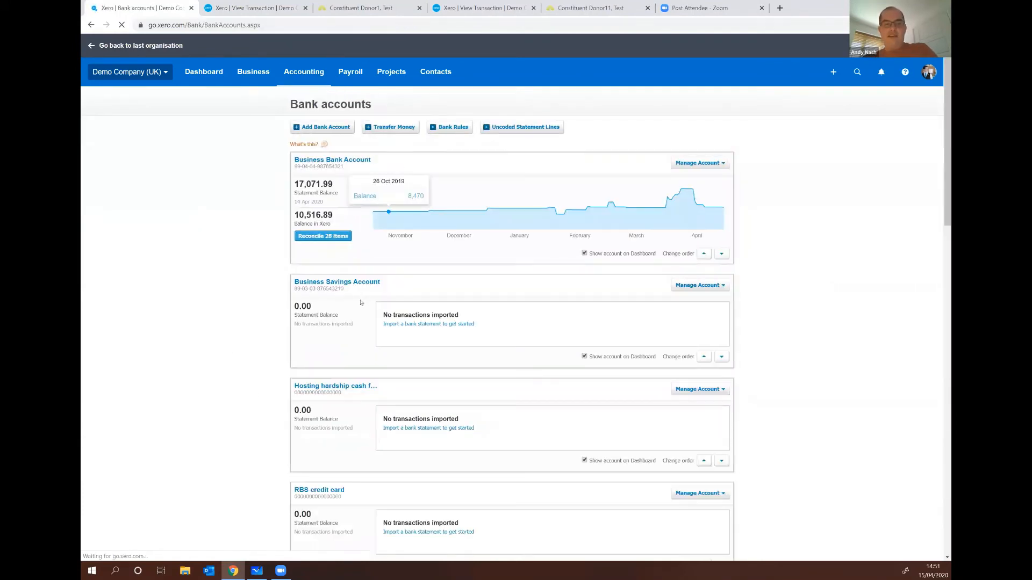
# Open the RBS Donor Direct Account's reconciliation and accept the suggested match for the 9 Apr 2020 line of 25.00.
pyautogui.scroll(-2, 352, 349)
pyautogui.scroll(-4, 343, 401)
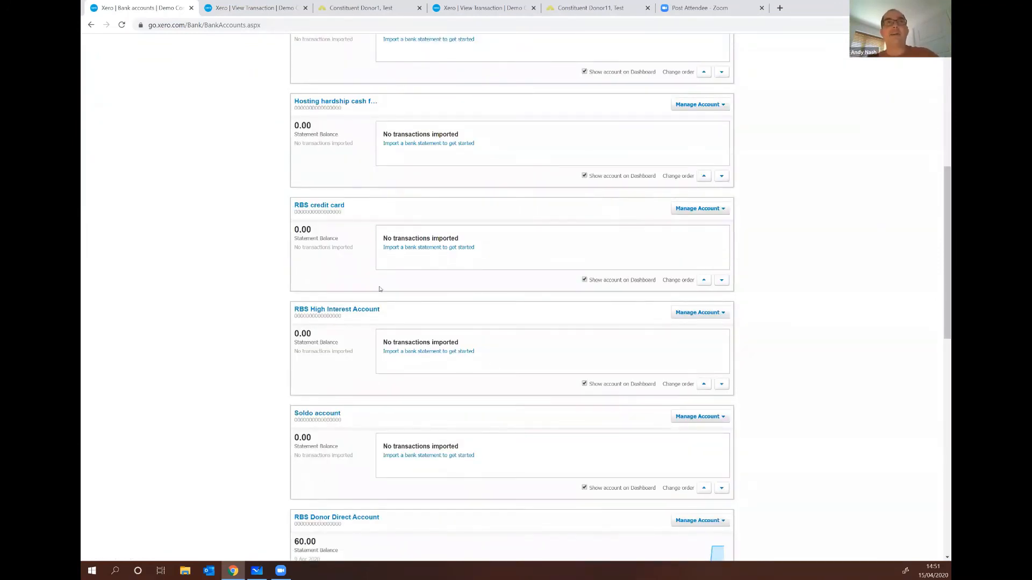
pyautogui.scroll(-1, 323, 316)
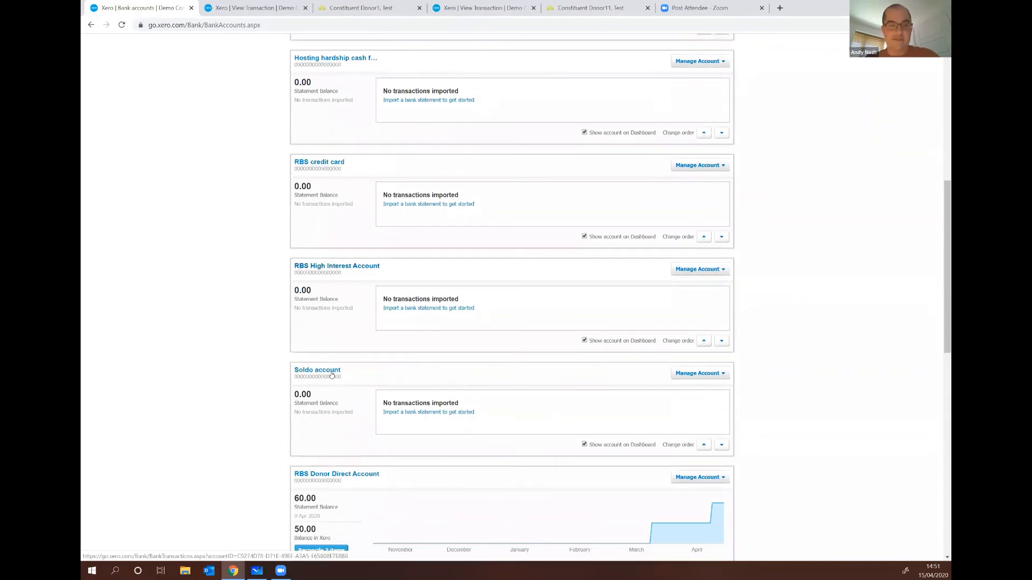
pyautogui.click(352, 471)
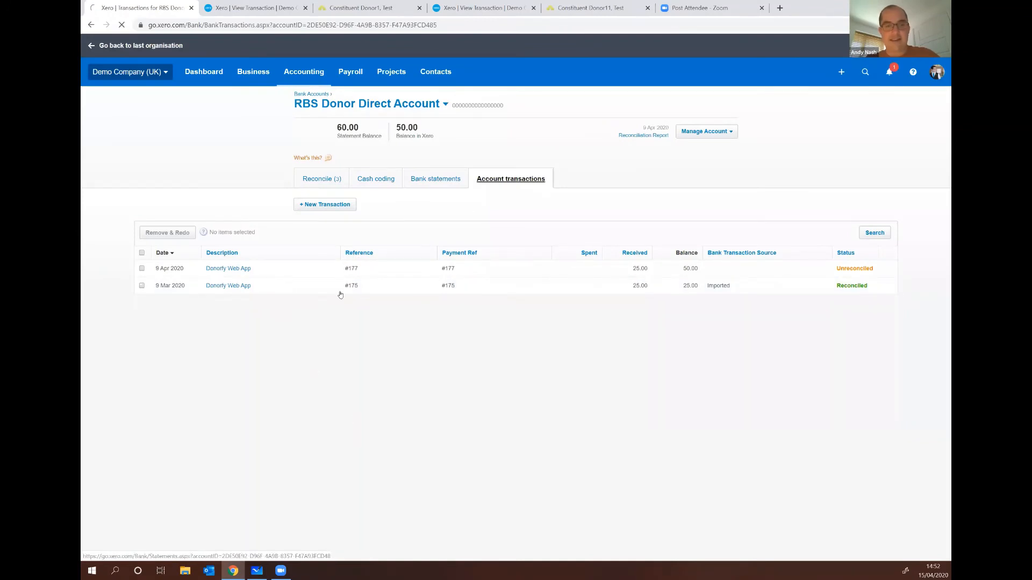
pyautogui.click(344, 176)
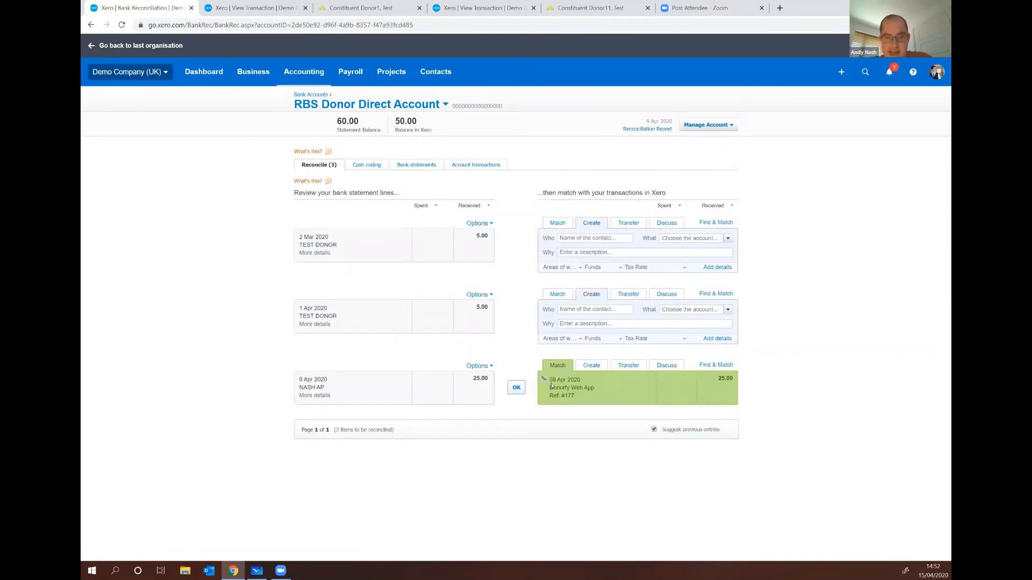
pyautogui.click(517, 387)
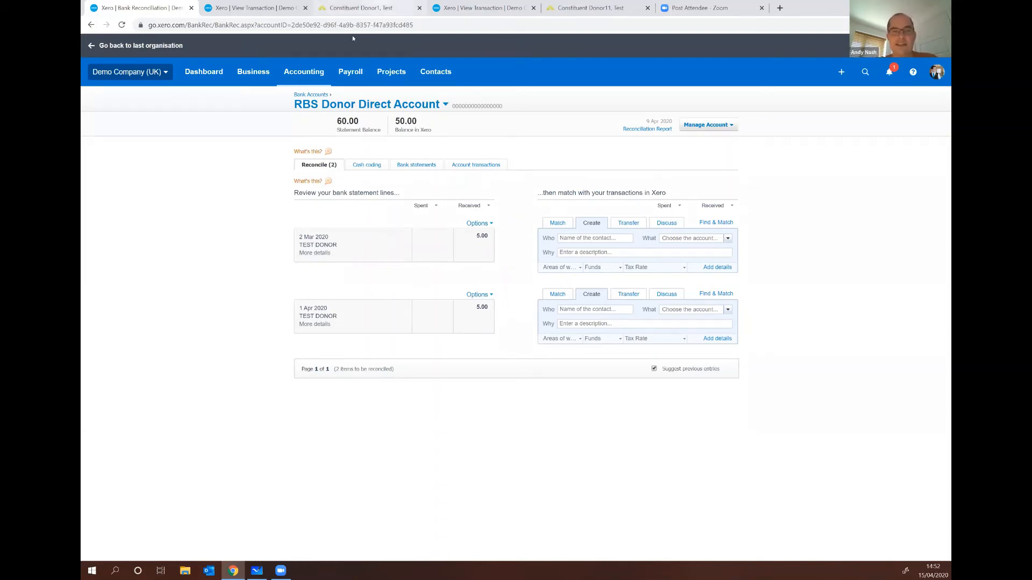
# Switch to Donorfy and search all records for "test".
pyautogui.click(358, 8)
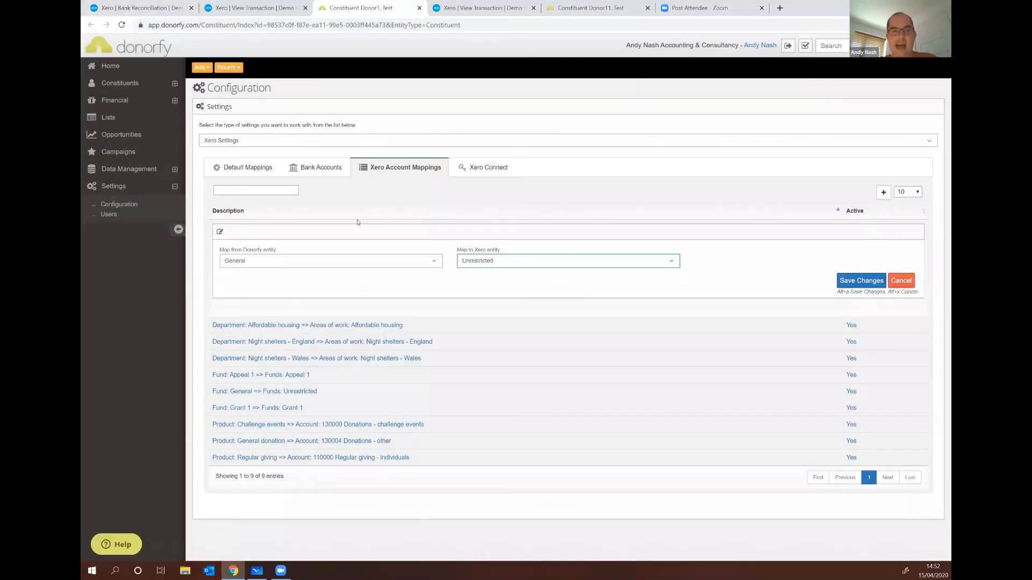
pyautogui.click(233, 68)
pyautogui.click(830, 45)
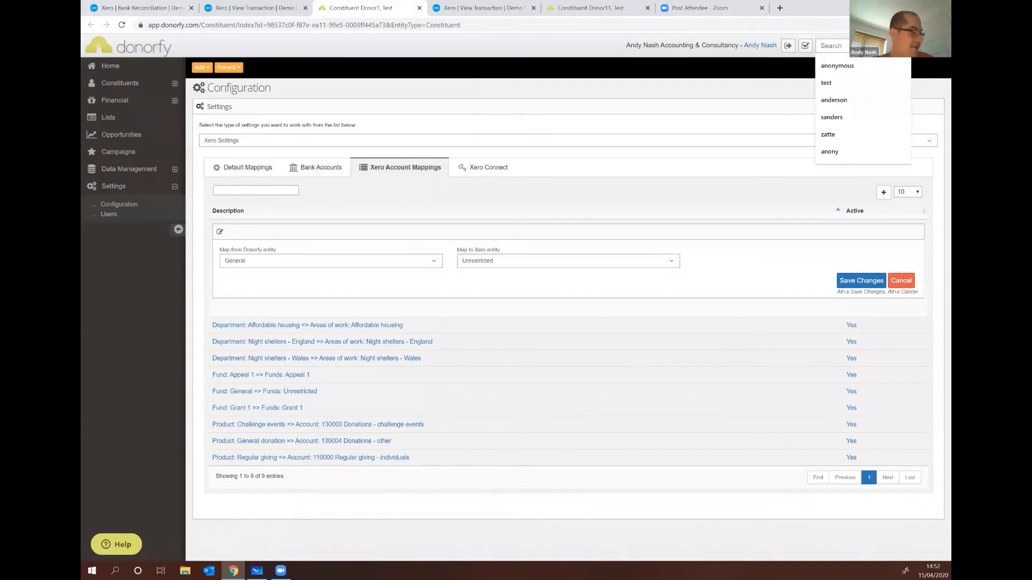
pyautogui.write('test')
pyautogui.press('Return')
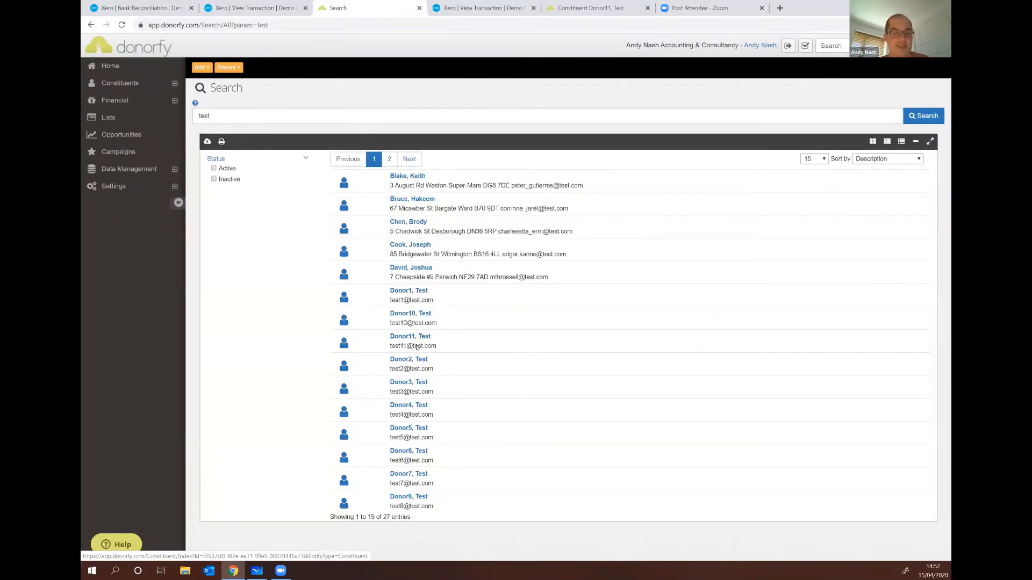
# Review the timelines of the Donor1 and Donor10 test constituents for their transactions.
pyautogui.click(425, 295)
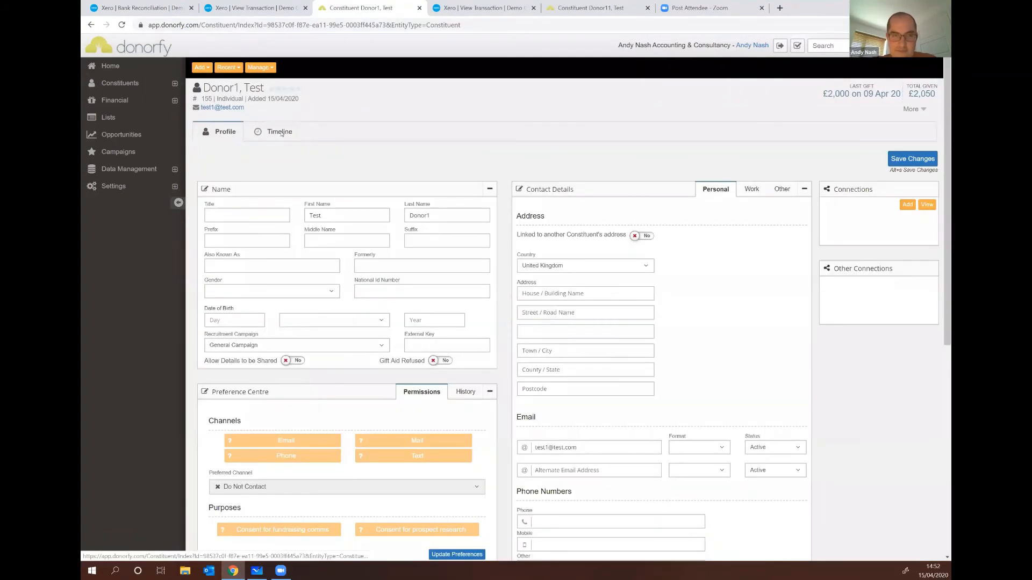
pyautogui.click(285, 132)
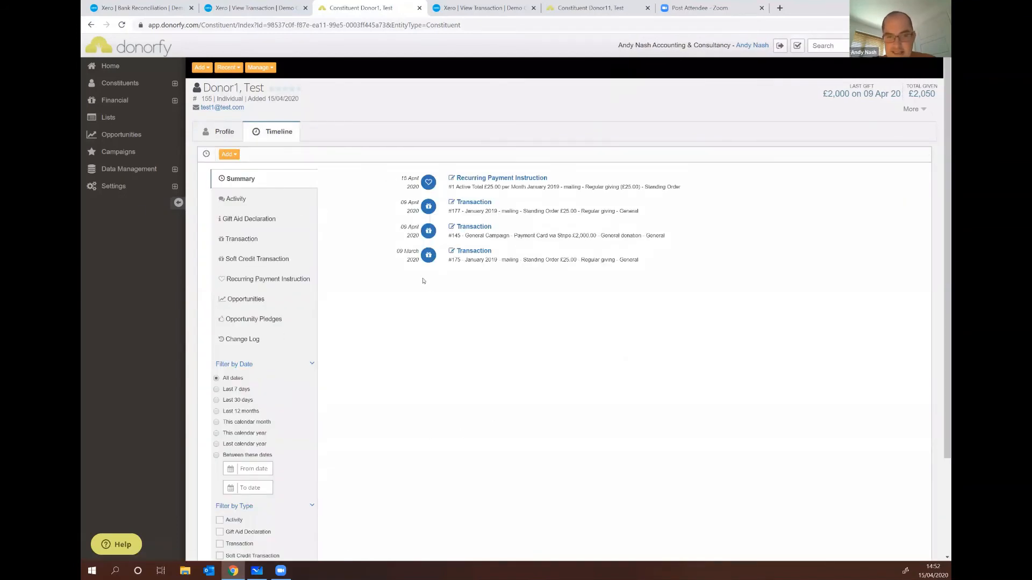
pyautogui.click(91, 25)
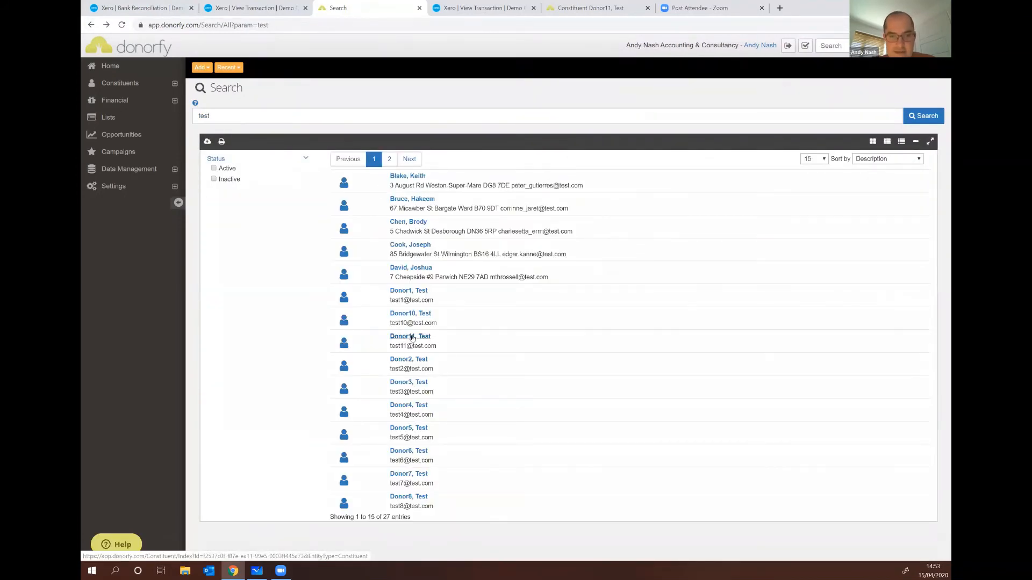
pyautogui.click(408, 319)
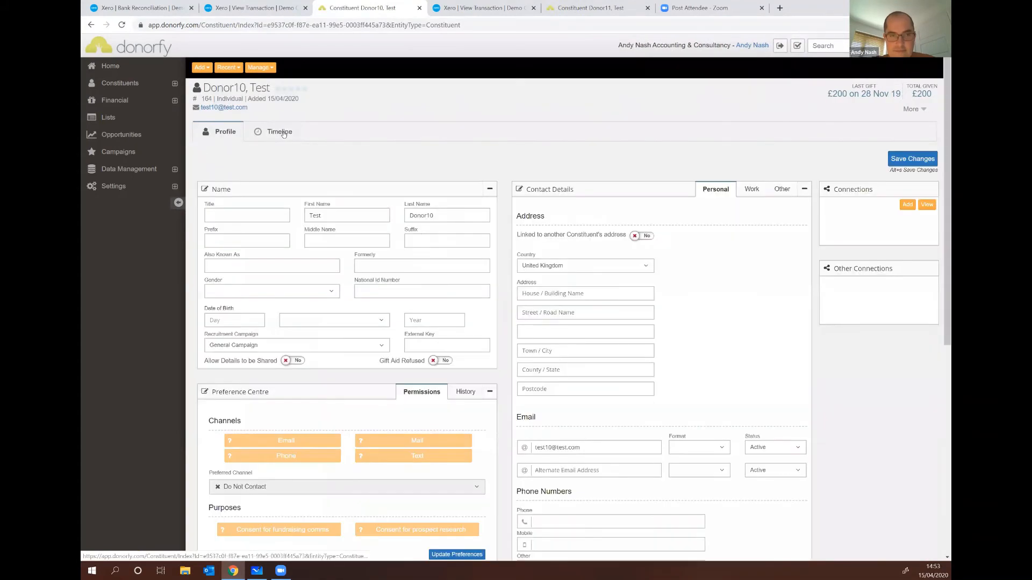
pyautogui.click(283, 133)
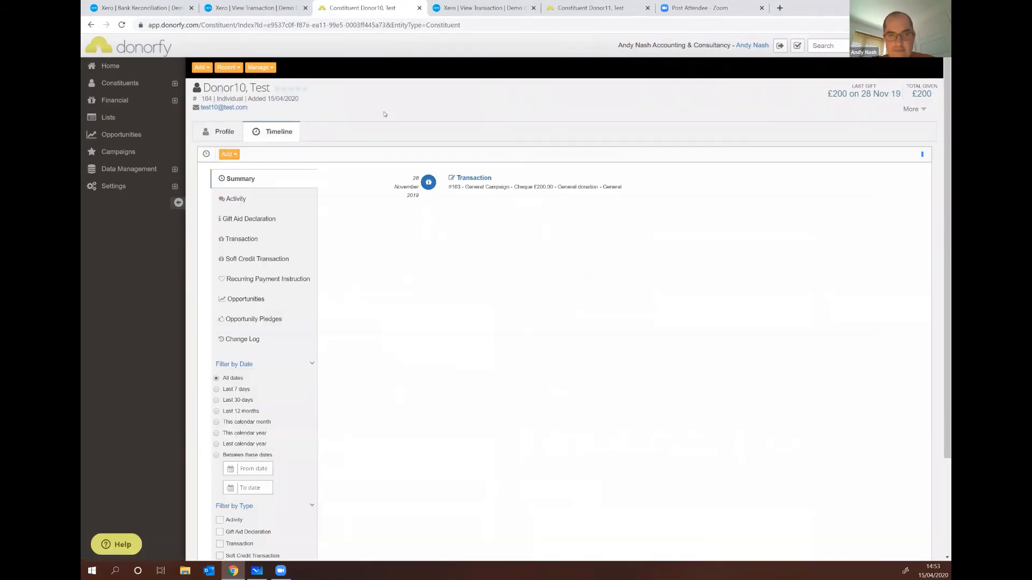
# View the 15/04/2020 batch in the history of transactions sent to Xero and open the record behind its first transaction.
pyautogui.click(167, 103)
pyautogui.click(108, 129)
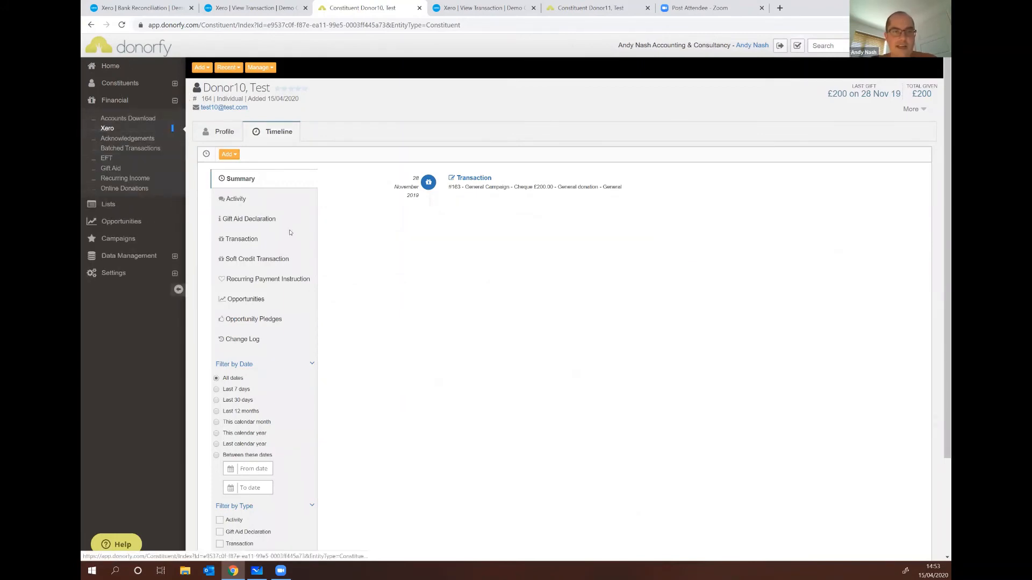
pyautogui.click(294, 120)
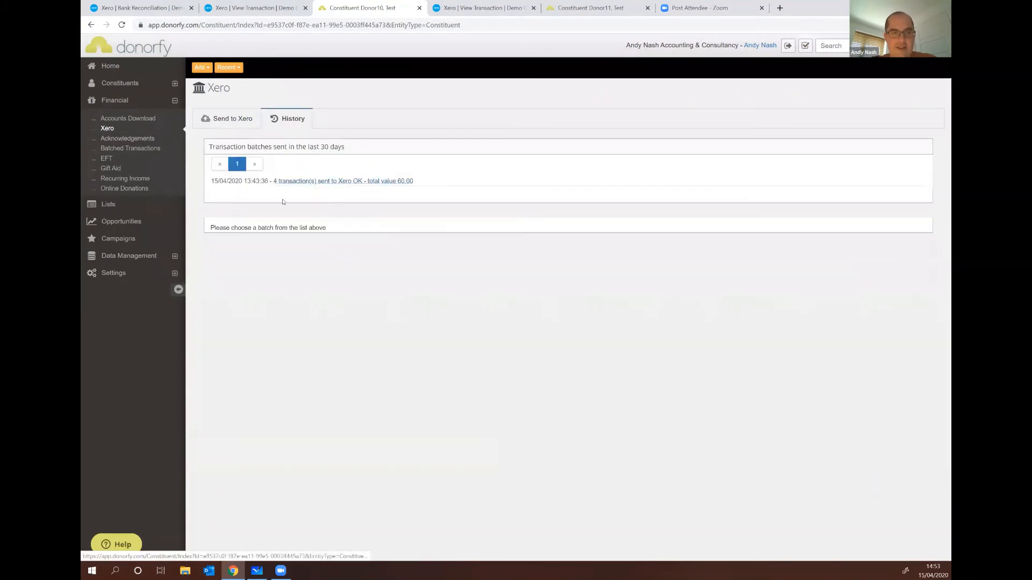
pyautogui.click(361, 182)
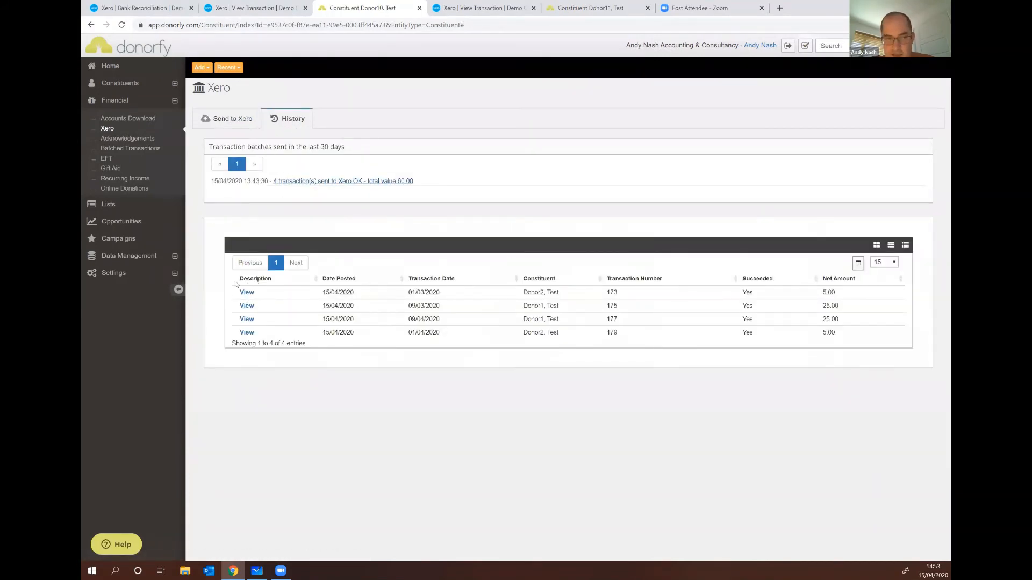
pyautogui.click(246, 292)
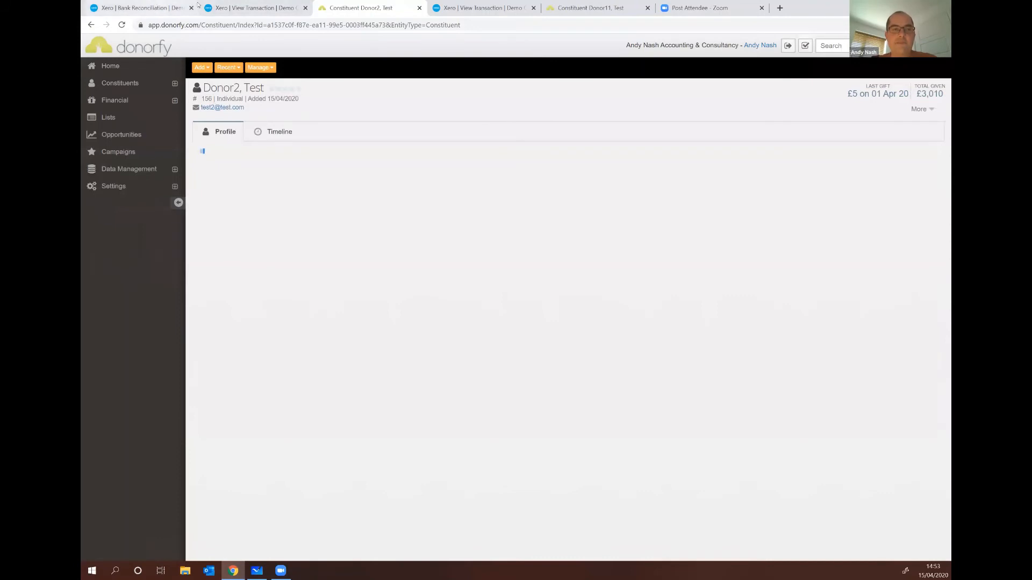
# Check the unreconciled statement lines in Xero and open the 1 March 2020 transaction in the Donor2 test constituent's Donorfy timeline.
pyautogui.click(155, 6)
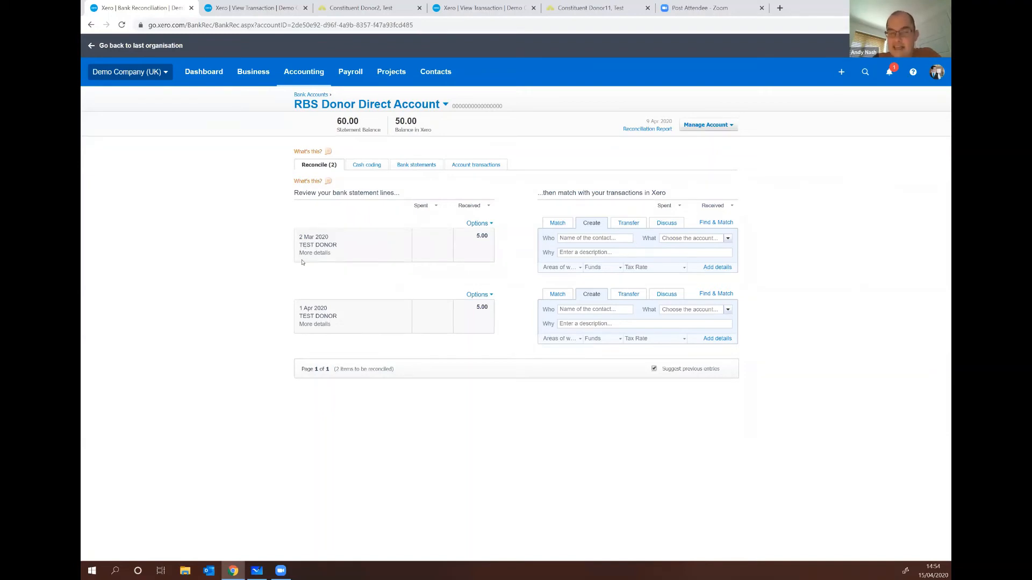
pyautogui.click(332, 7)
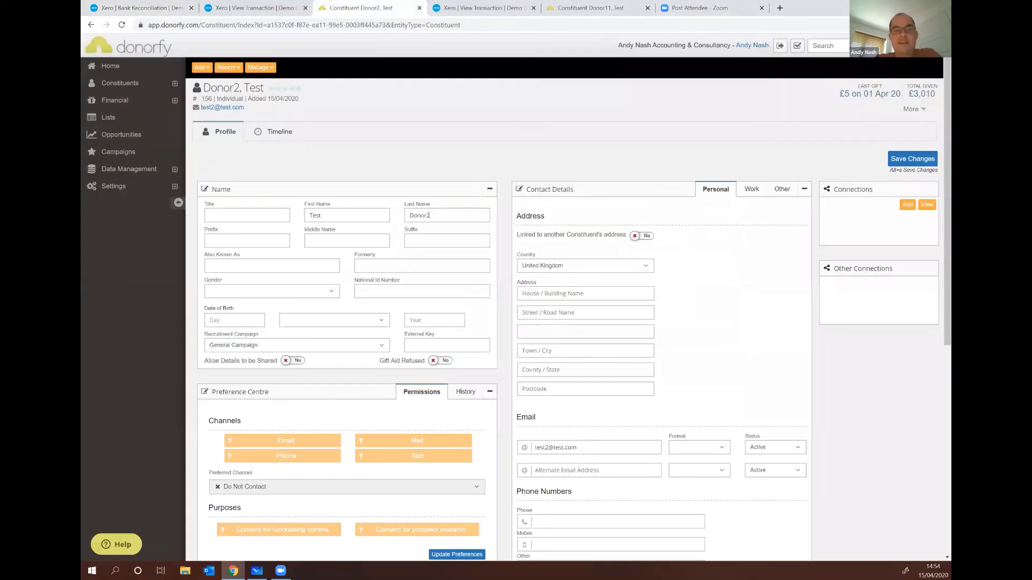
pyautogui.click(281, 134)
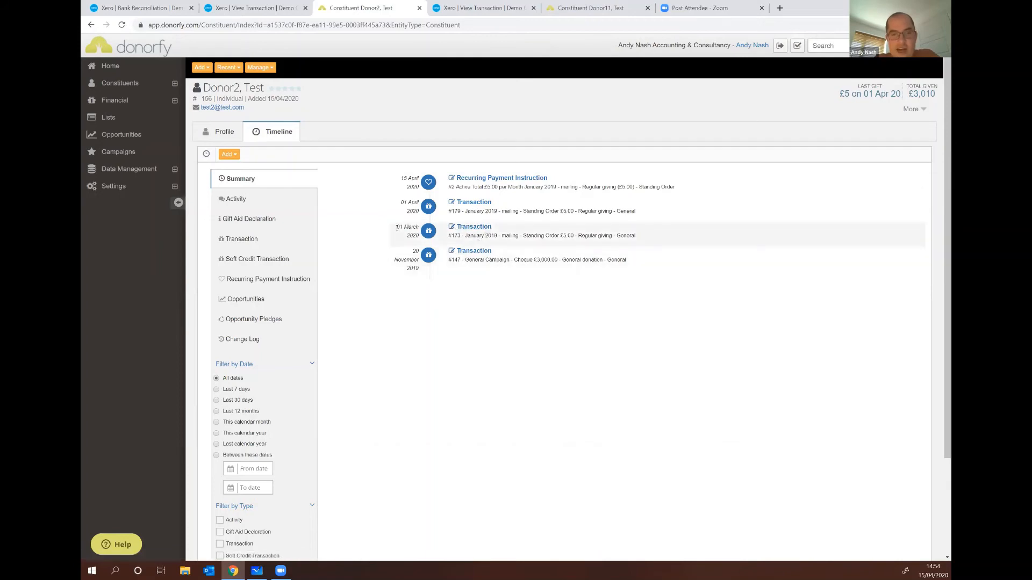
pyautogui.click(484, 230)
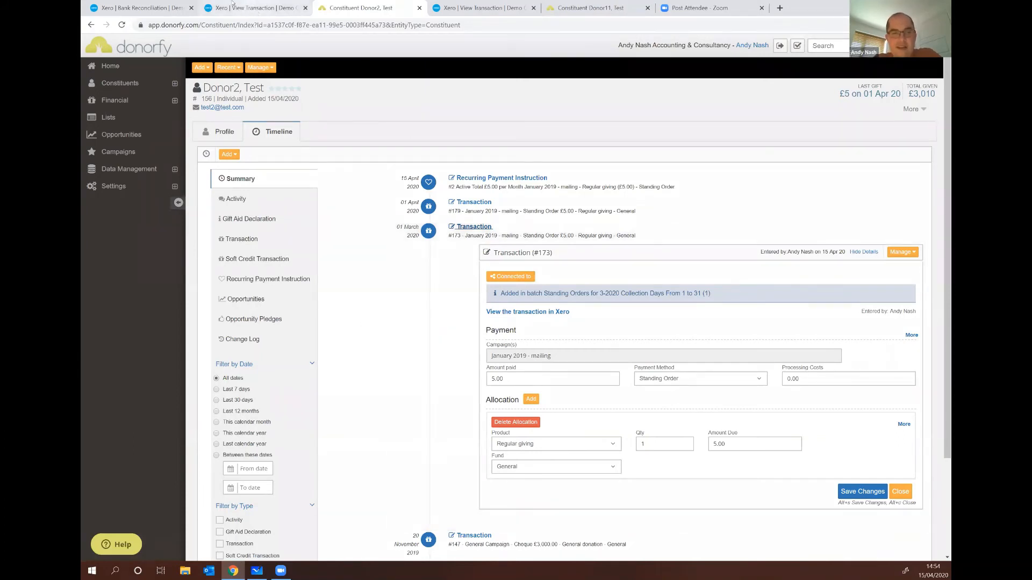
# View the 1 March 2020 transaction in Xero and enlarge the page to examine which bank account it was posted to.
pyautogui.click(558, 313)
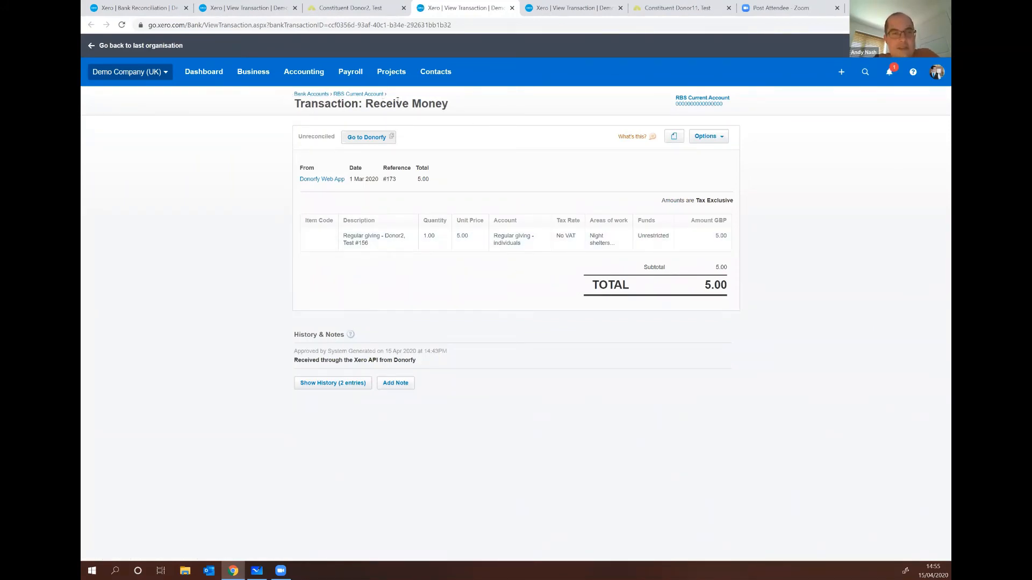
pyautogui.tripleClick(389, 92)
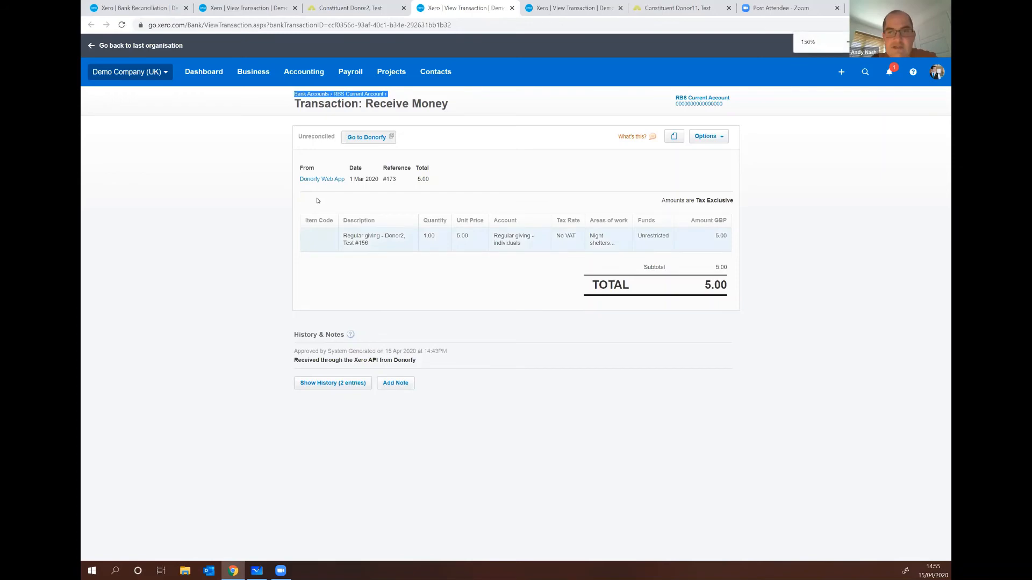
pyautogui.hotkey('ctrl', '+')
pyautogui.hotkey('ctrl', '+')
pyautogui.hotkey('ctrl', '+')
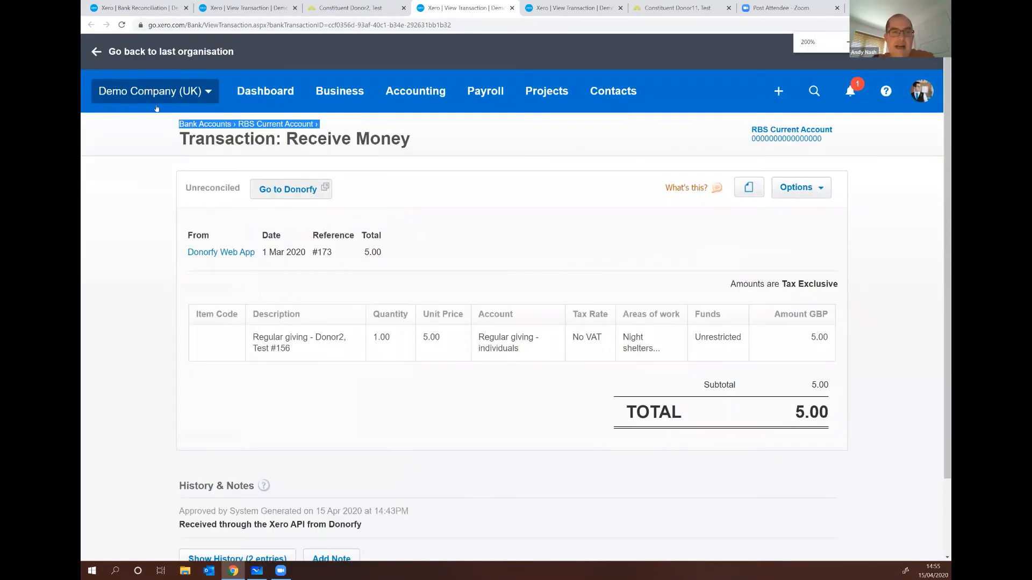
pyautogui.hotkey('ctrl', '-')
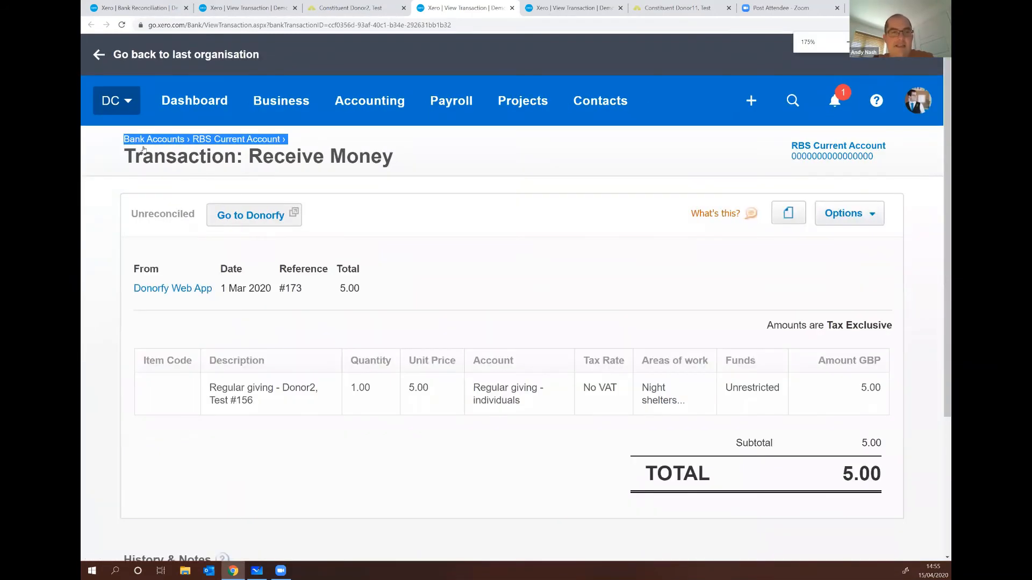
# Switch back to Donorfy and open the donor's recurring payment instruction to examine its bank account and reference.
pyautogui.click(332, 3)
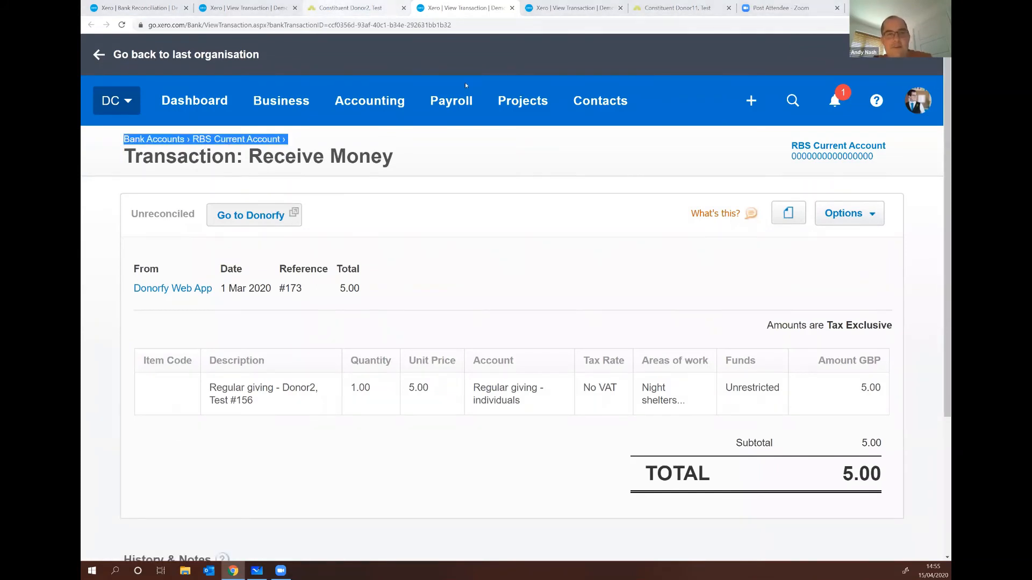
pyautogui.click(337, 9)
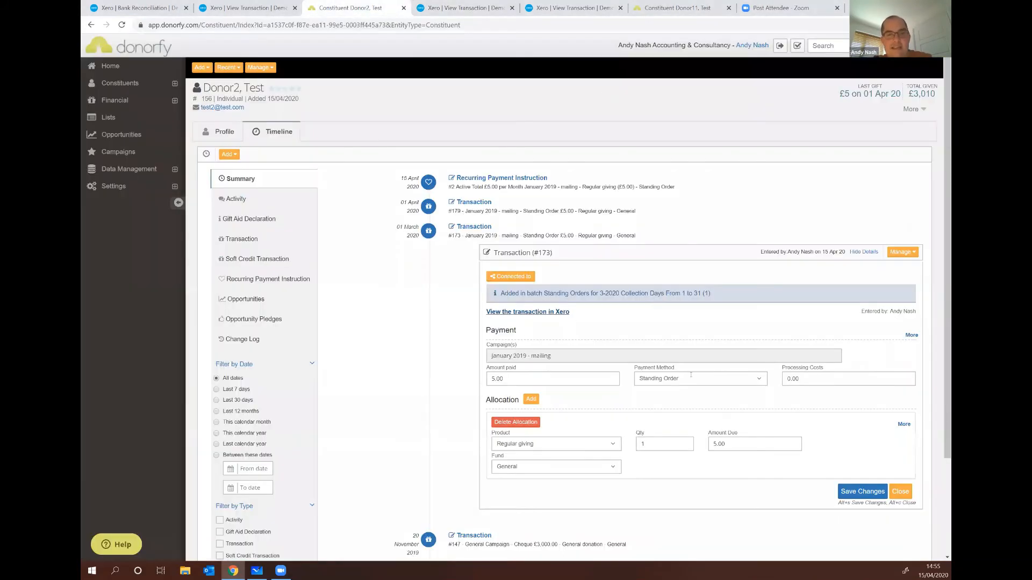
pyautogui.click(514, 178)
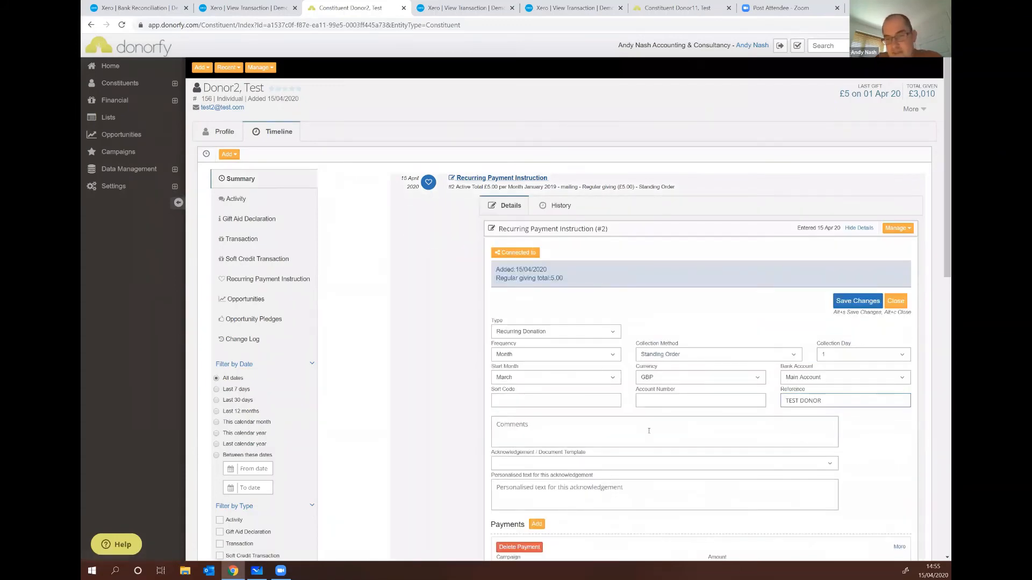
# Examine the recurring payment instruction's details and bank account options, compare with the 9 March 2020 Xero transaction, and close the instruction.
pyautogui.scroll(-3, 647, 433)
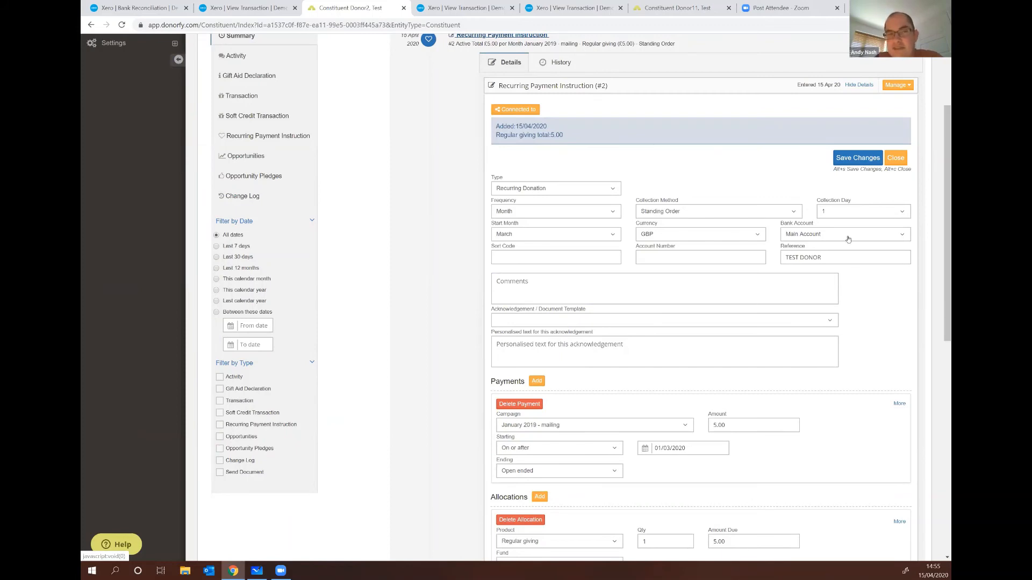
pyautogui.click(230, 5)
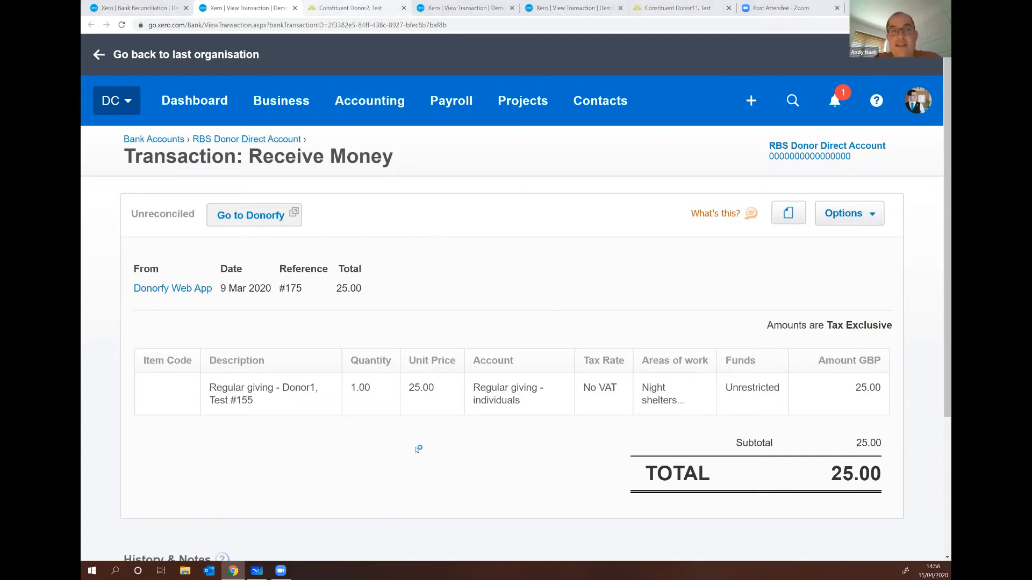
pyautogui.hotkey('ctrl', 'Tab')
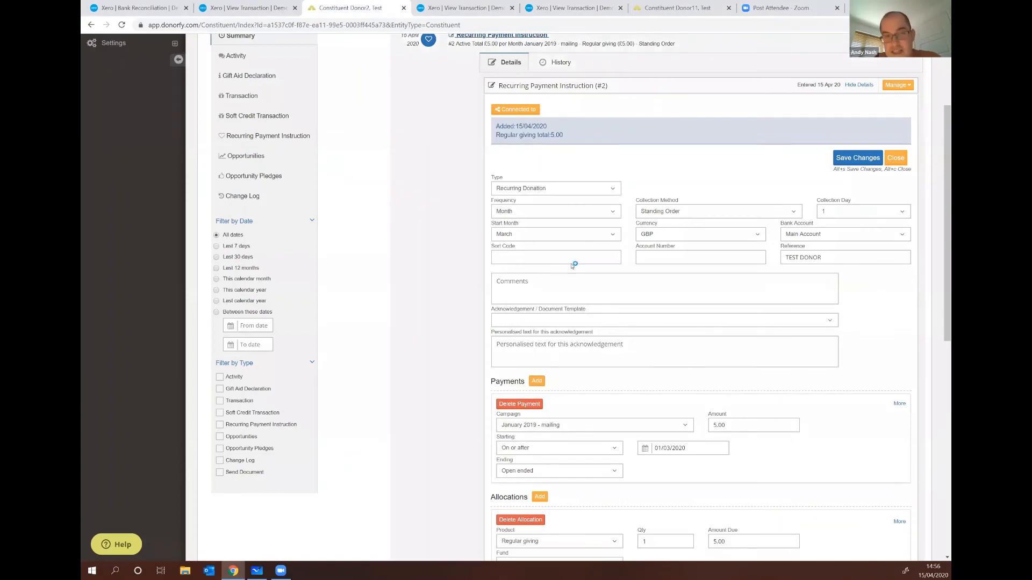
pyautogui.scroll(2, 645, 244)
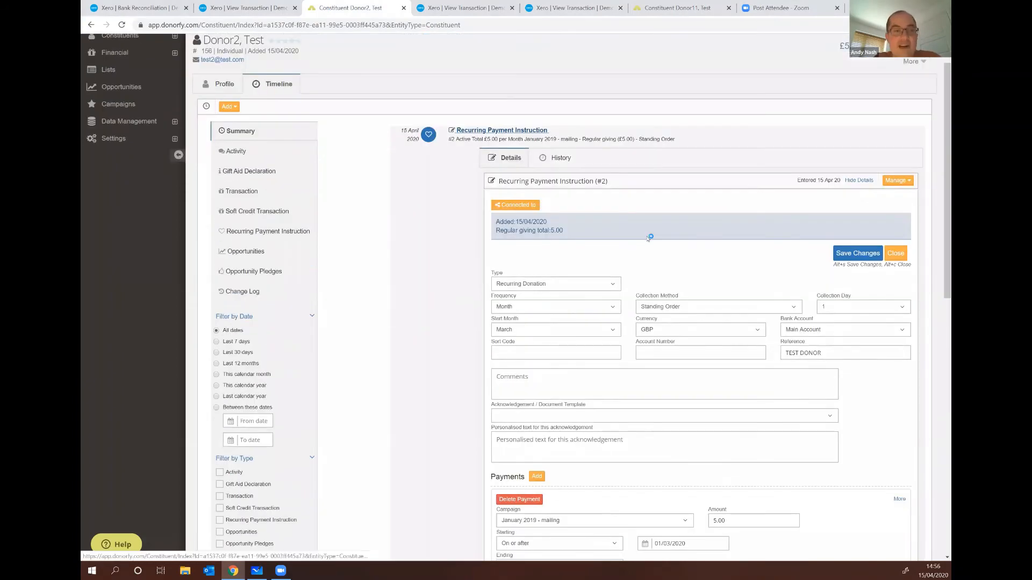
pyautogui.click(830, 330)
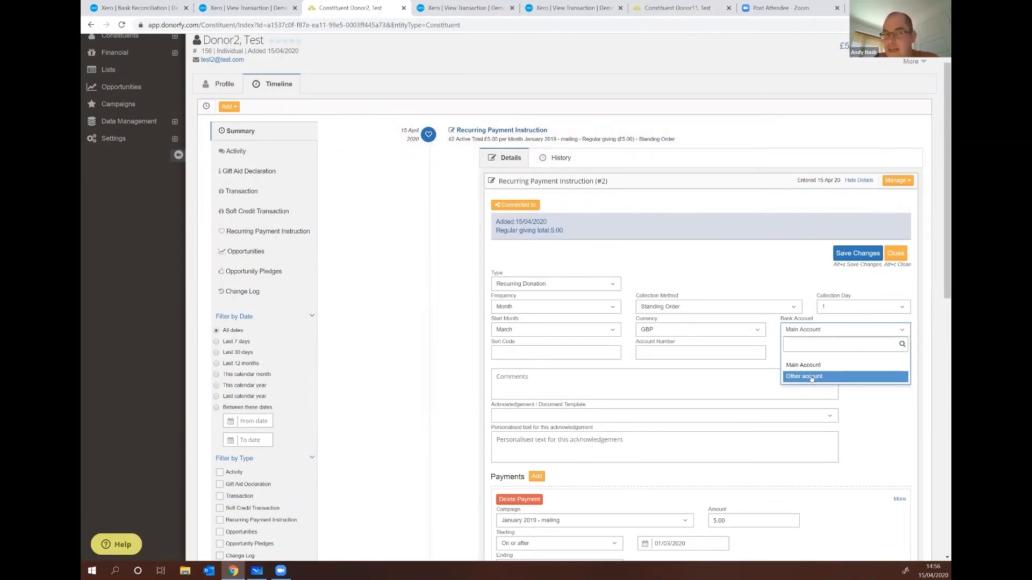
pyautogui.click(533, 131)
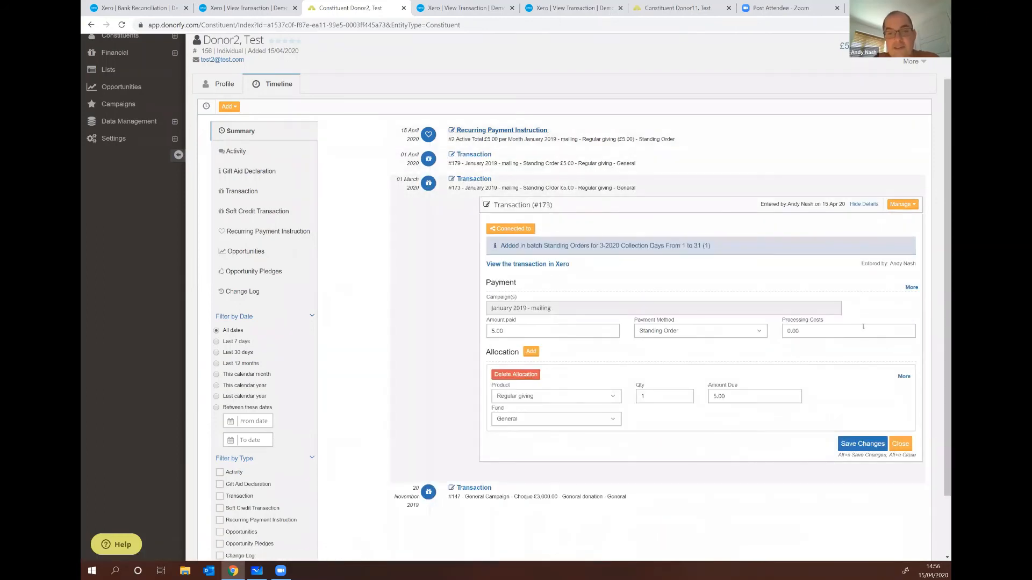
# Expand the payment details of the 1 March 2020 transaction and set its bank account to Other account.
pyautogui.click(911, 288)
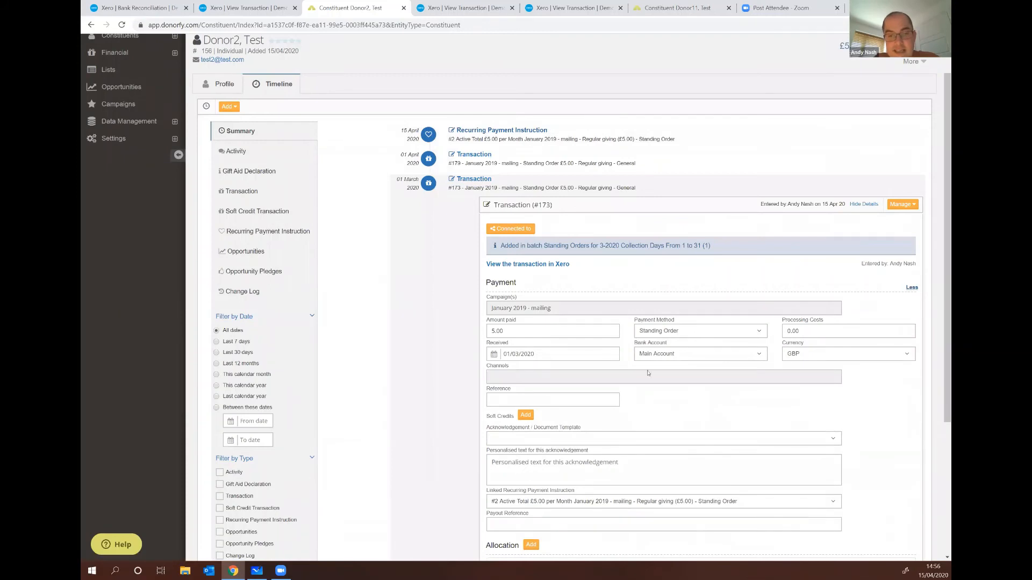
pyautogui.click(683, 349)
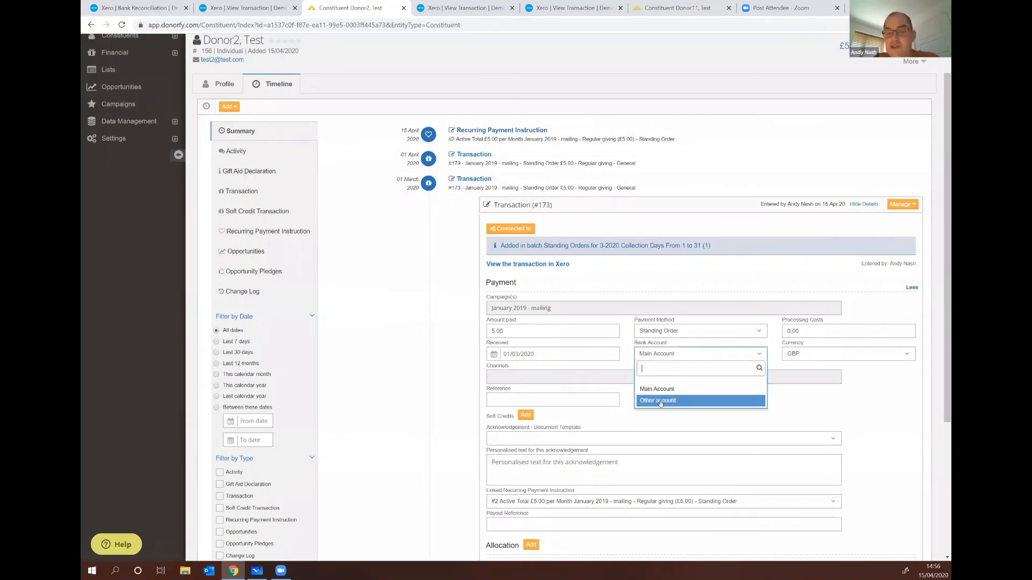
pyautogui.click(661, 402)
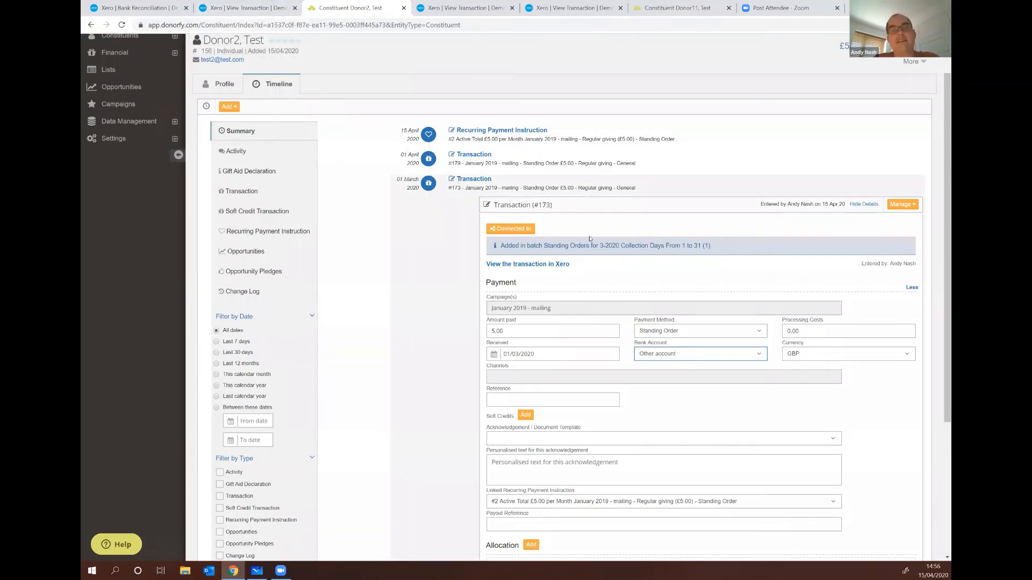
# Check the unreconciled statement lines of the RBS Donor Direct Account in Xero and return to the Donorfy constituent.
pyautogui.click(248, 8)
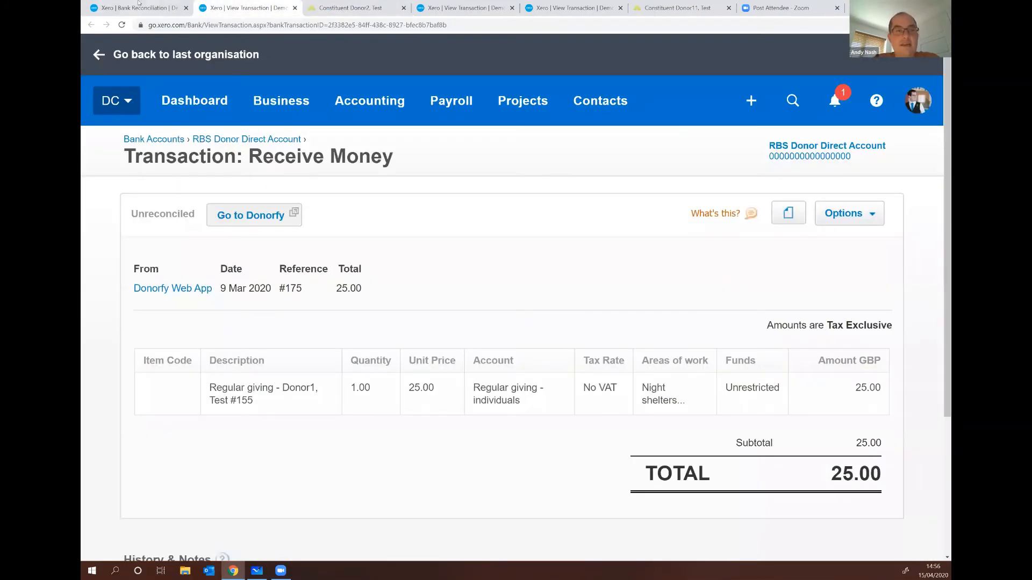
pyautogui.click(140, 7)
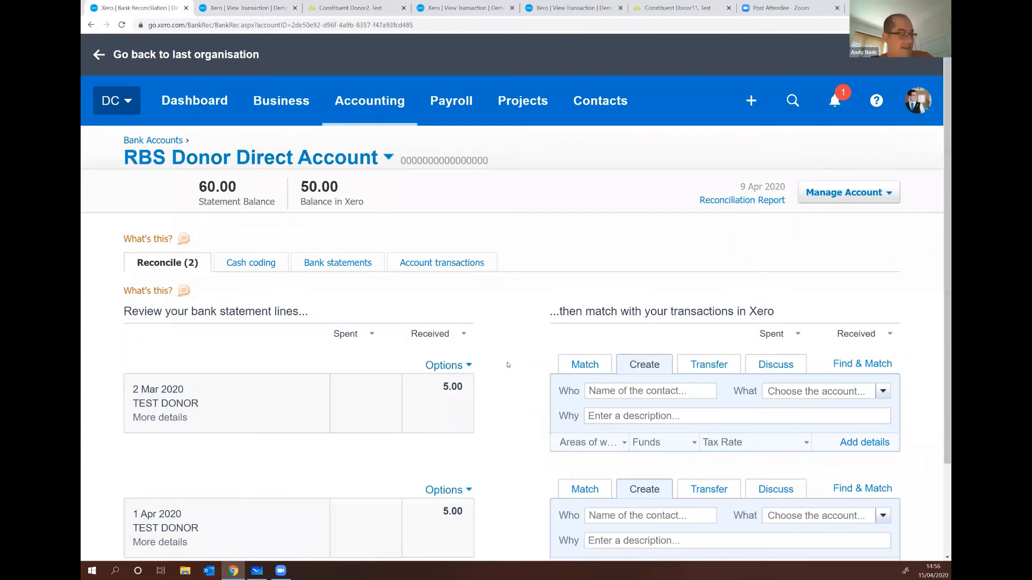
pyautogui.hotkey('ctrl', '-')
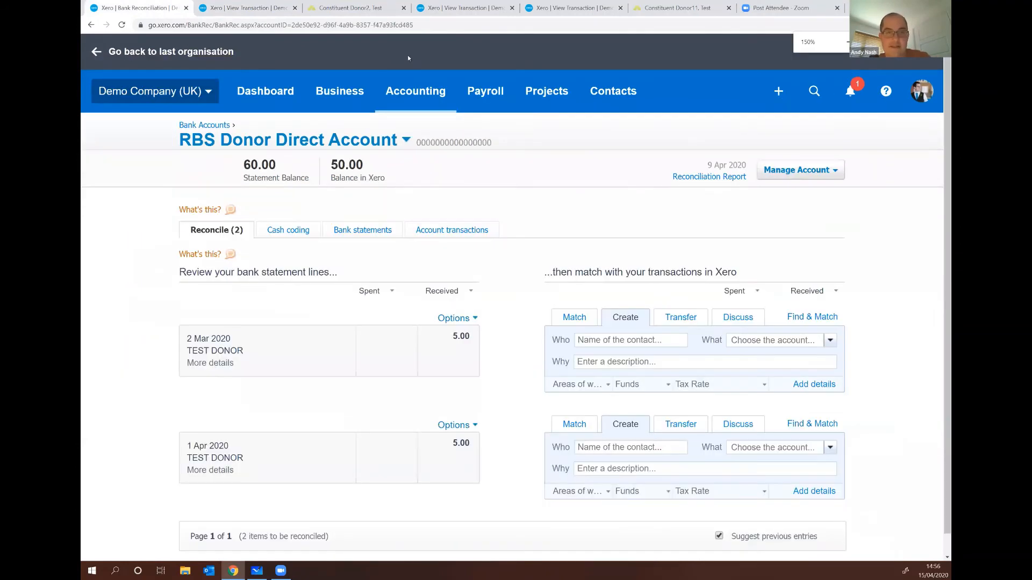
pyautogui.hotkey('ctrl', '3')
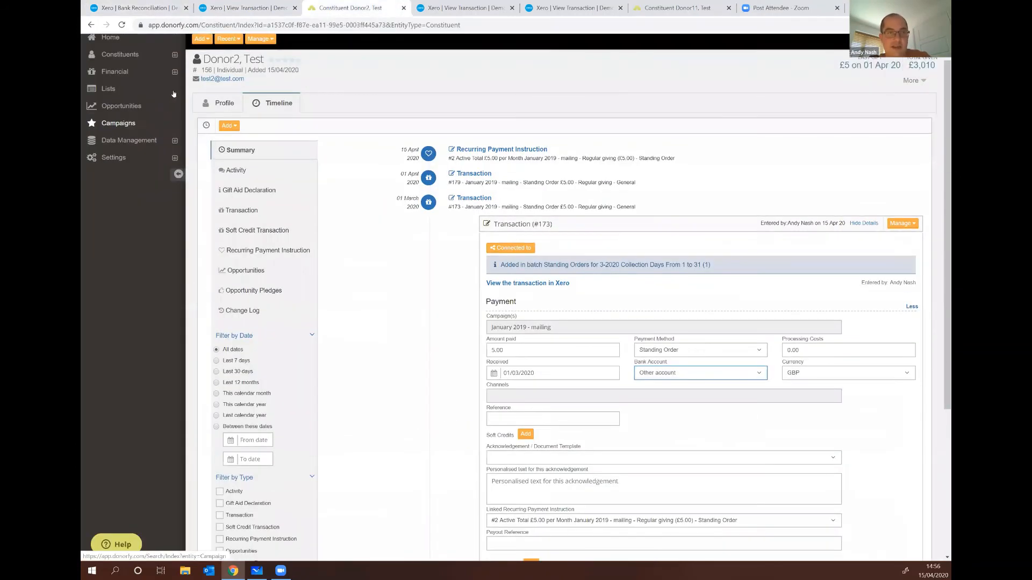
# Open Donorfy's Xero page, choose to send all unsent transactions, and queue the transactions for sending.
pyautogui.scroll(1, 171, 107)
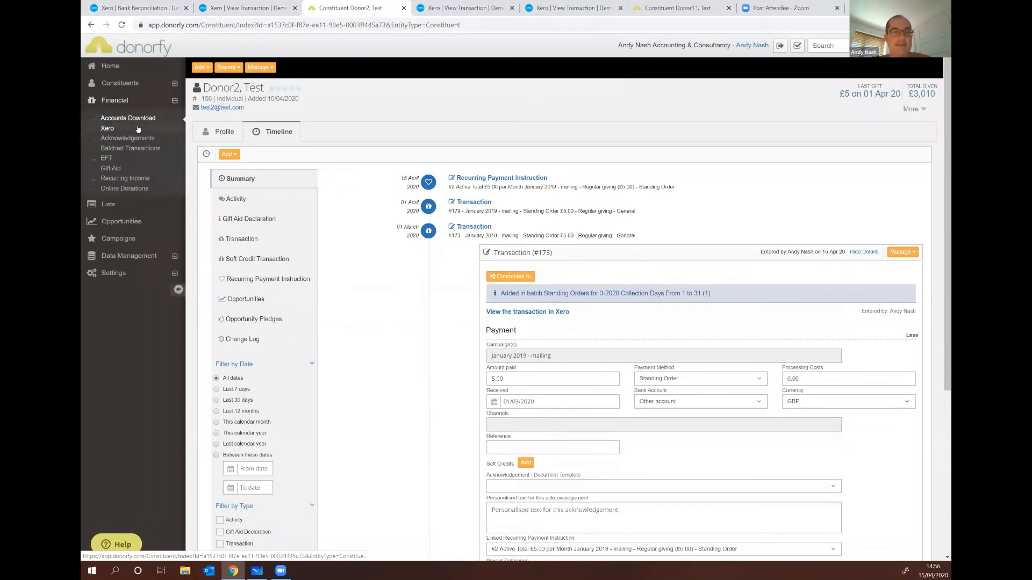
pyautogui.click(138, 129)
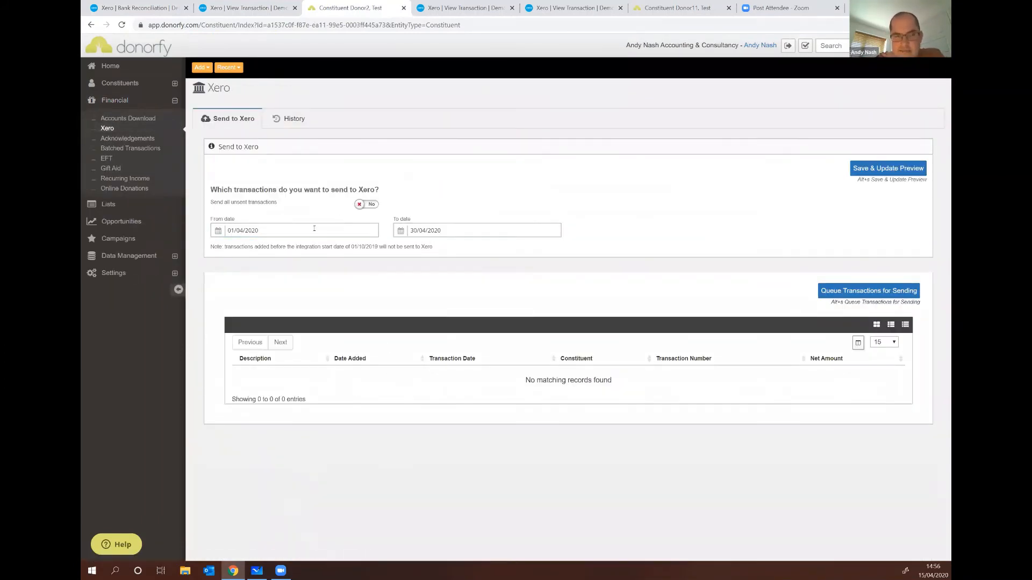
pyautogui.click(280, 230)
pyautogui.click(369, 205)
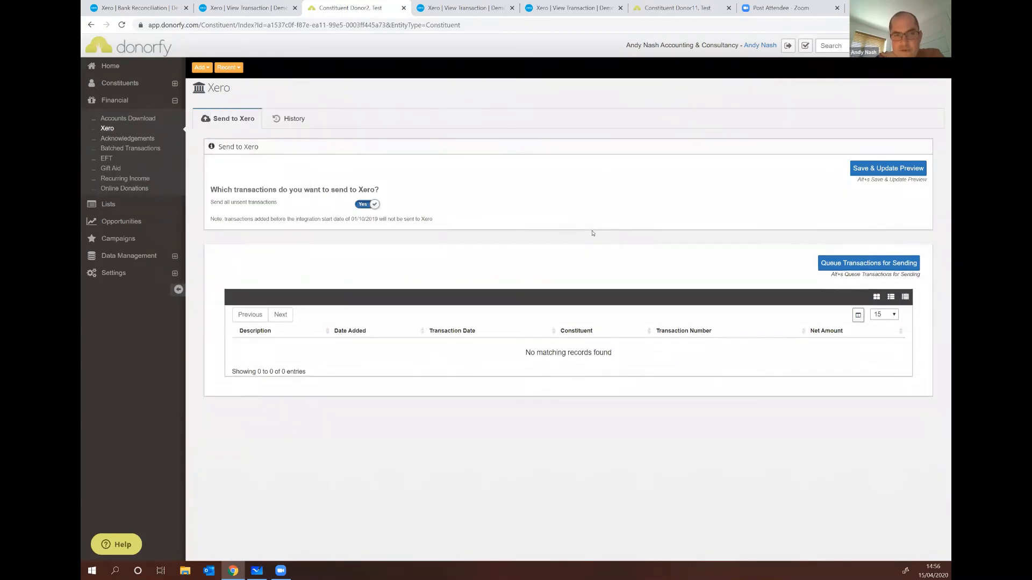
pyautogui.click(881, 265)
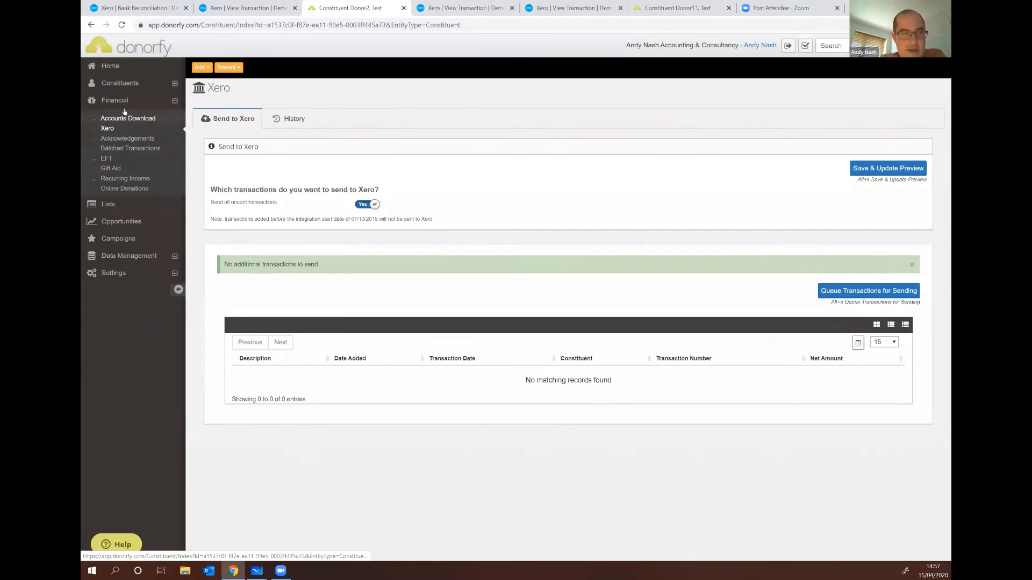
# Examine the available accounts downloads and update the preview of April 2020 transactions for Xero.
pyautogui.click(128, 118)
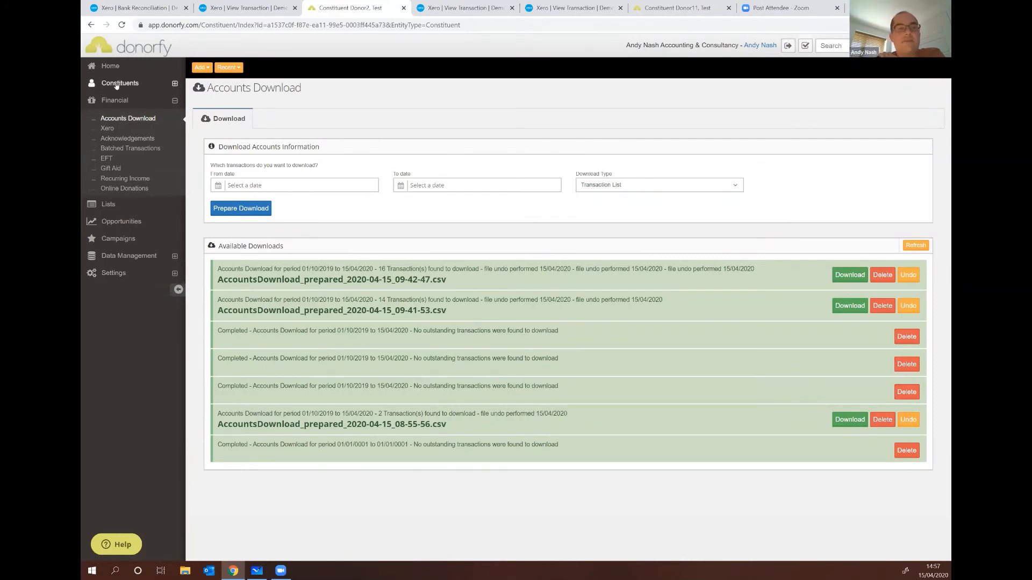
pyautogui.click(107, 128)
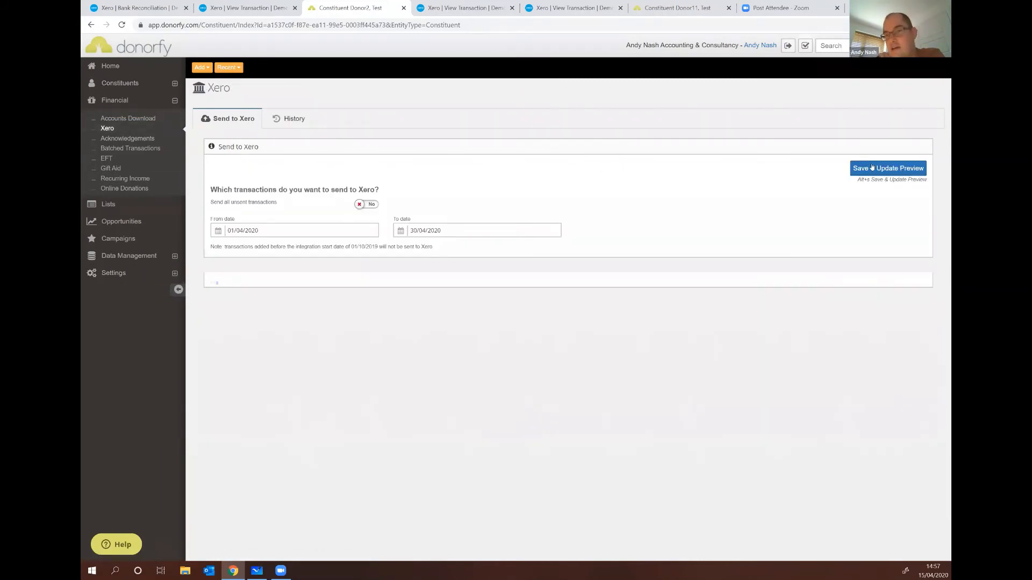
pyautogui.click(868, 165)
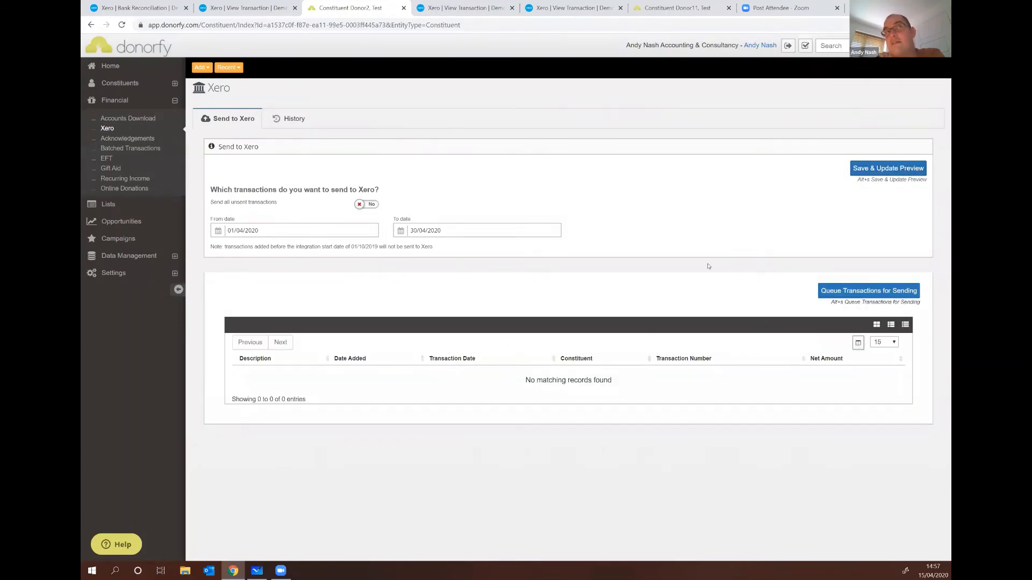
pyautogui.click(127, 120)
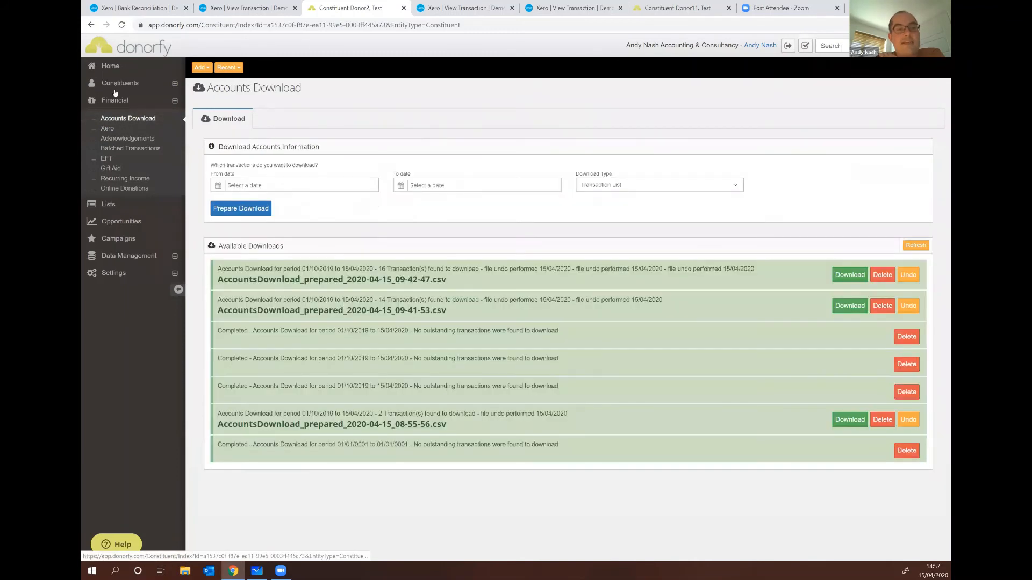
pyautogui.click(176, 101)
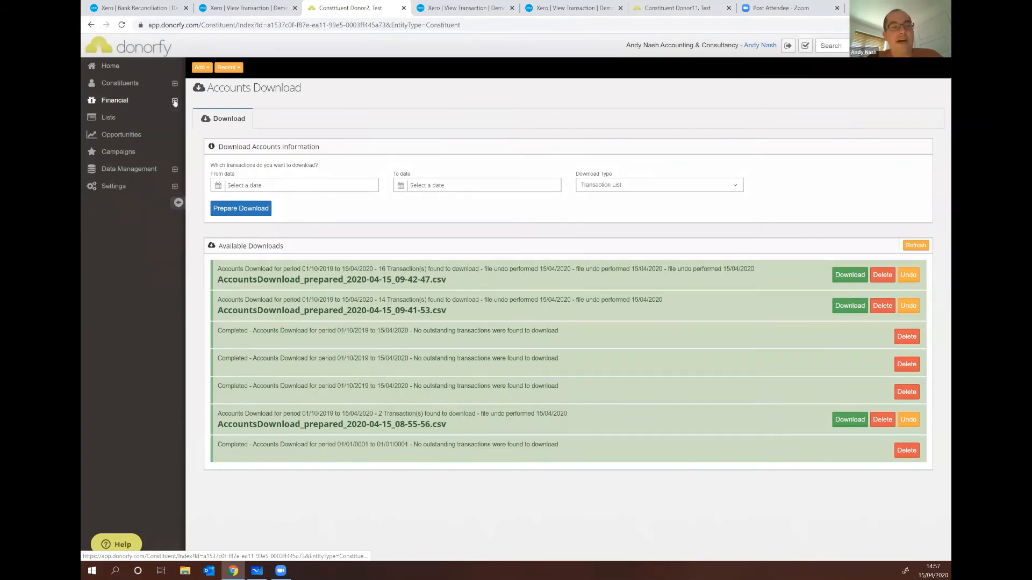
pyautogui.click(103, 102)
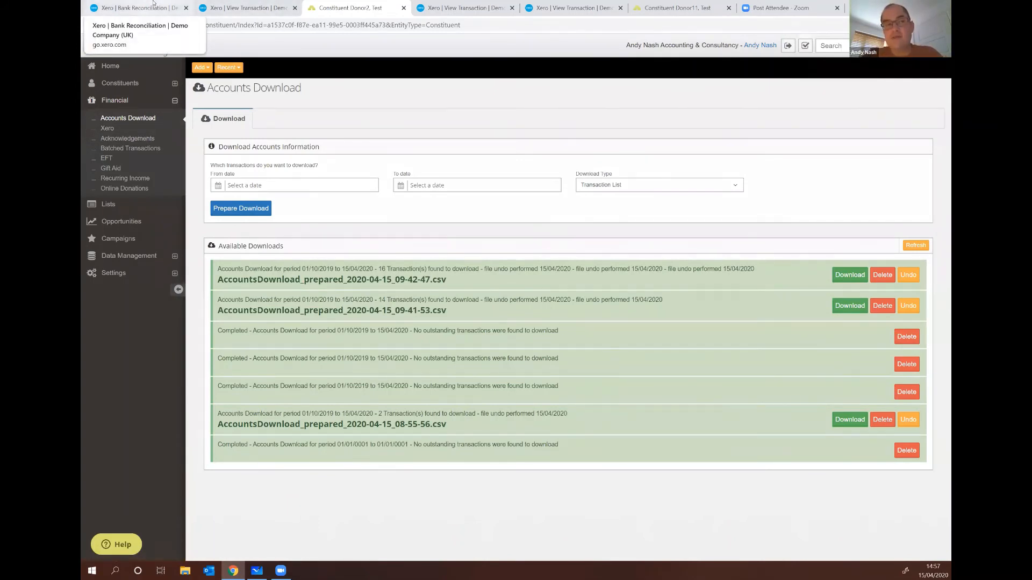
# Switch to Xero to review the bank reconciliation and the 9 March 2020 transaction, and return to Donorfy's accounts downloads.
pyautogui.click(164, 5)
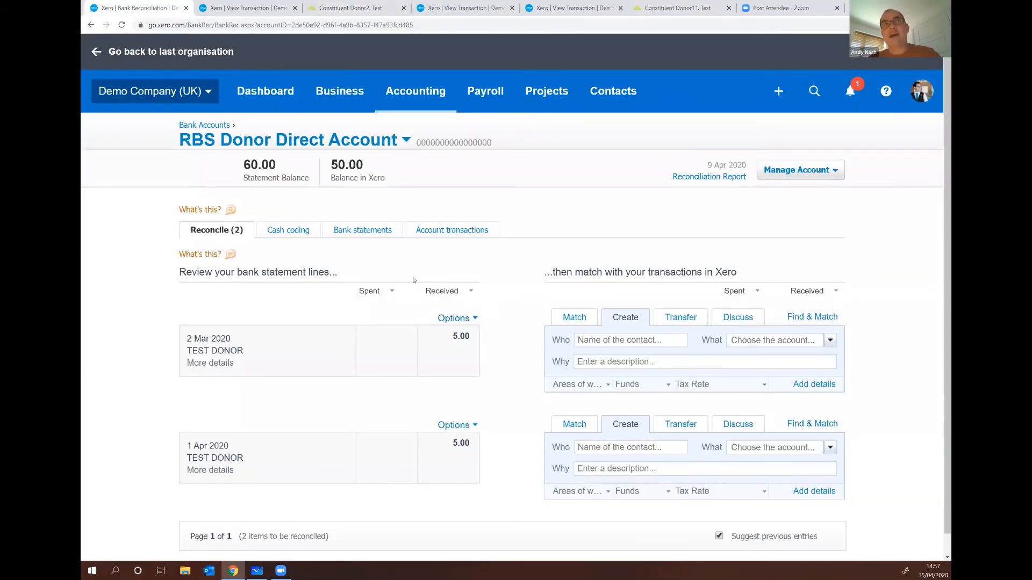
pyautogui.click(262, 8)
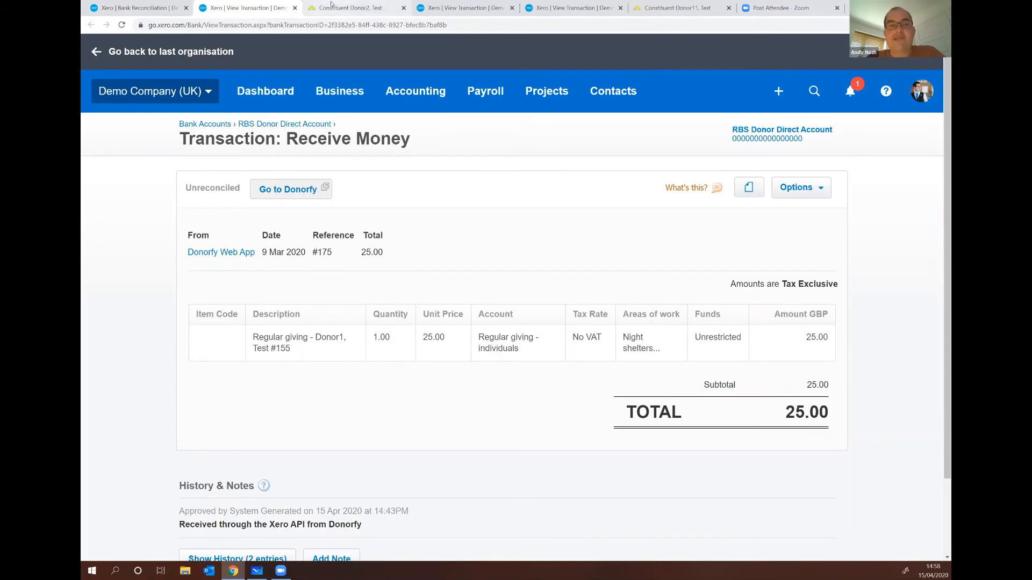
pyautogui.click(350, 8)
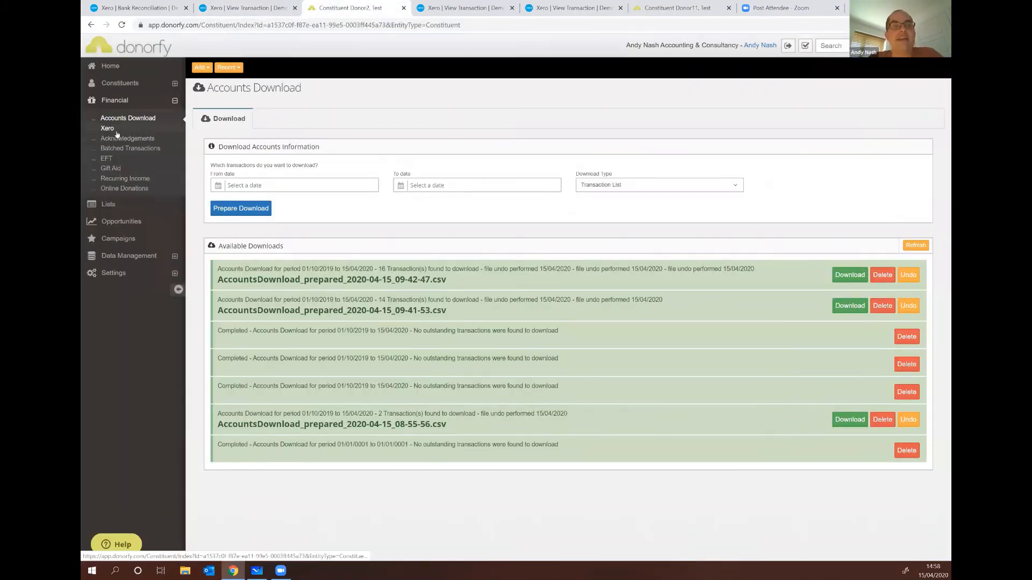
# Search Donorfy for "test" and open the timeline of the Donor2 test constituent.
pyautogui.click(120, 102)
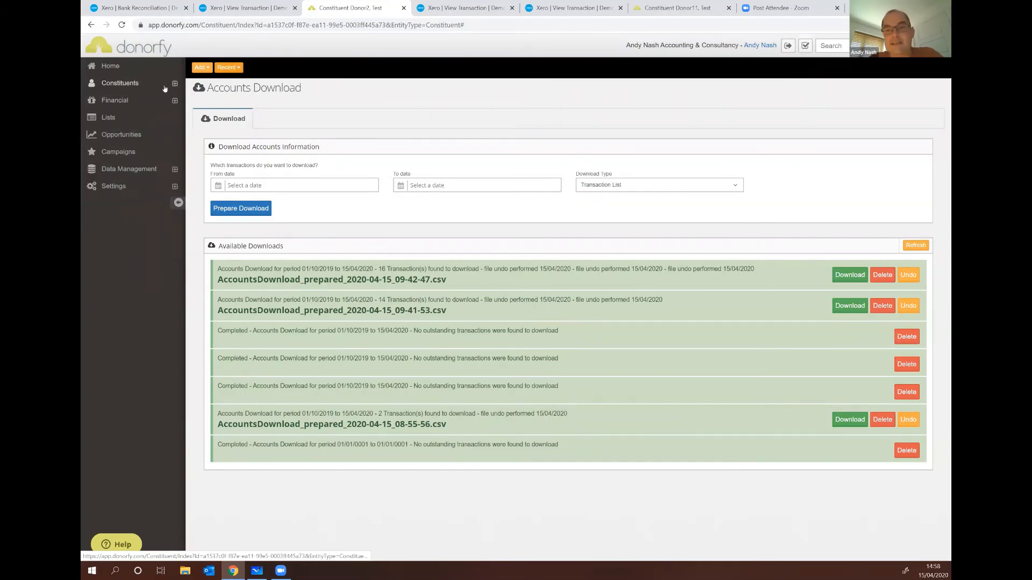
pyautogui.click(830, 46)
pyautogui.write('test')
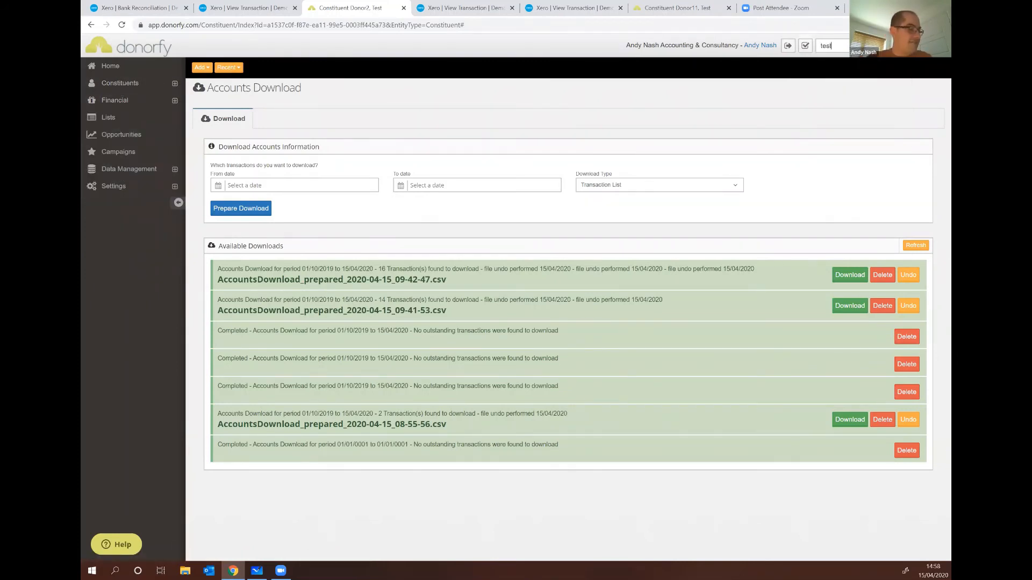
pyautogui.press('Return')
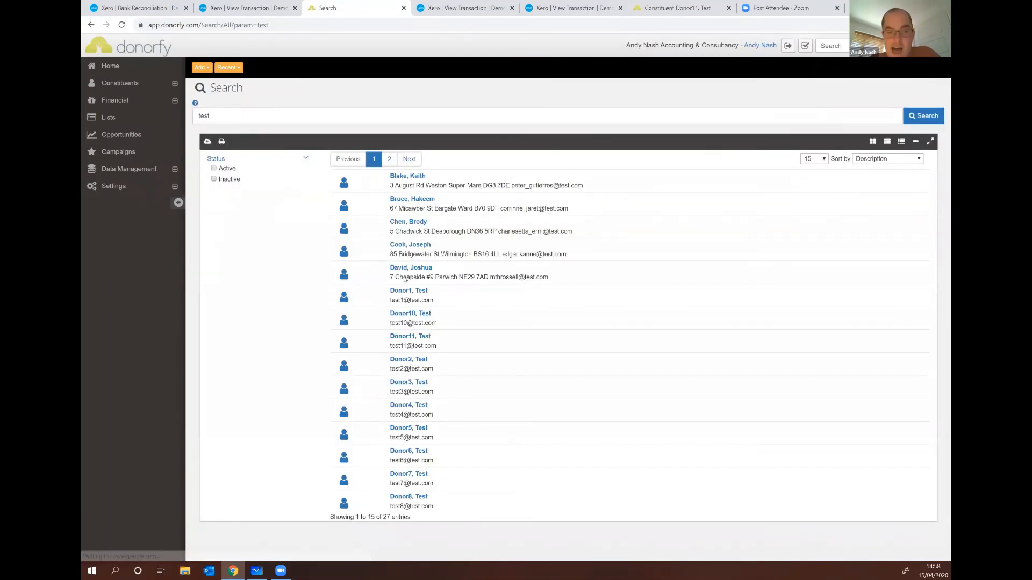
pyautogui.click(403, 359)
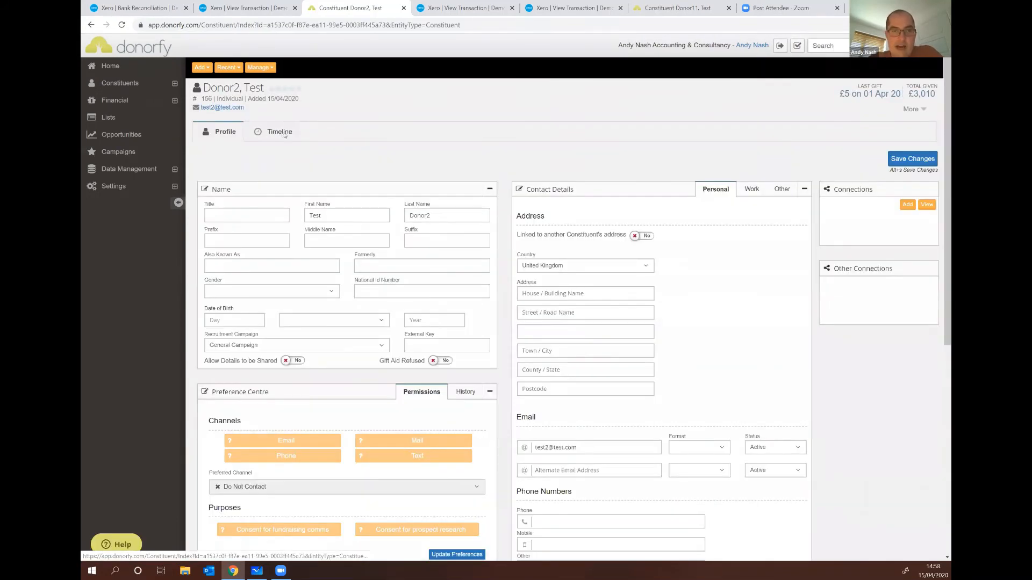
pyautogui.click(281, 132)
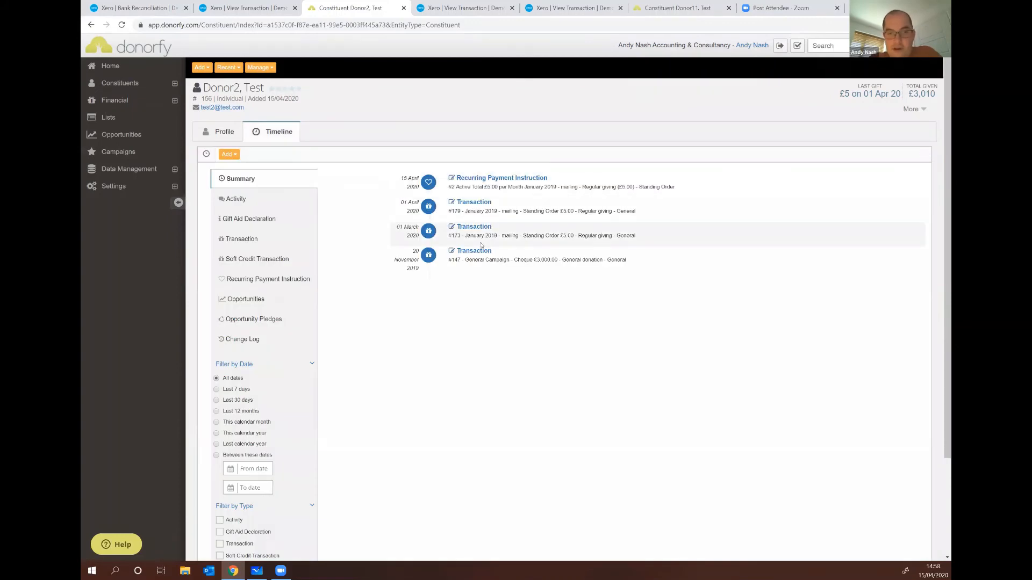
# Open the 20 November 2019 cheque transaction and examine its full payment details, including the amount paid and reference.
pyautogui.click(479, 251)
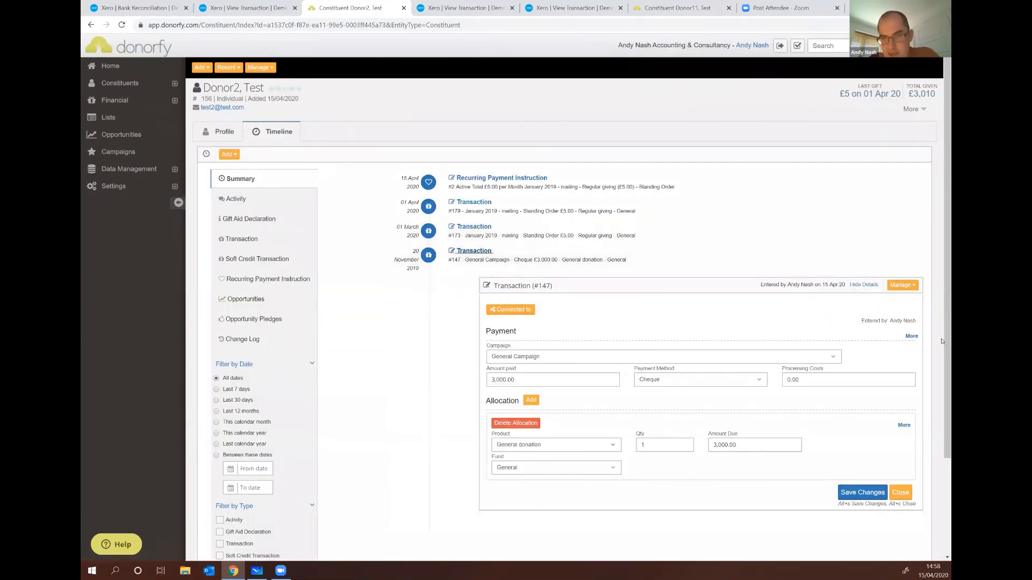
pyautogui.click(911, 337)
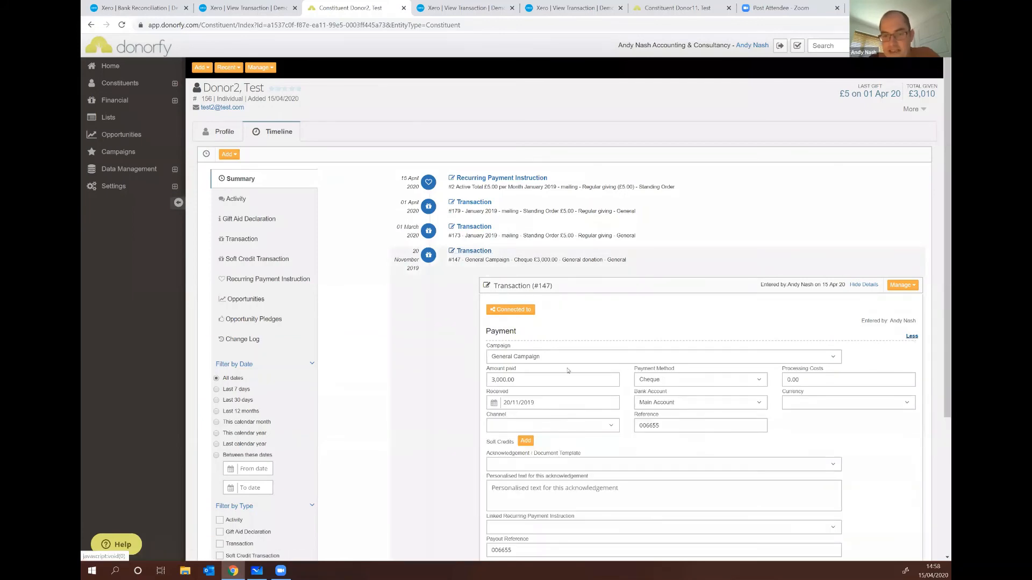
pyautogui.scroll(-2, 376, 355)
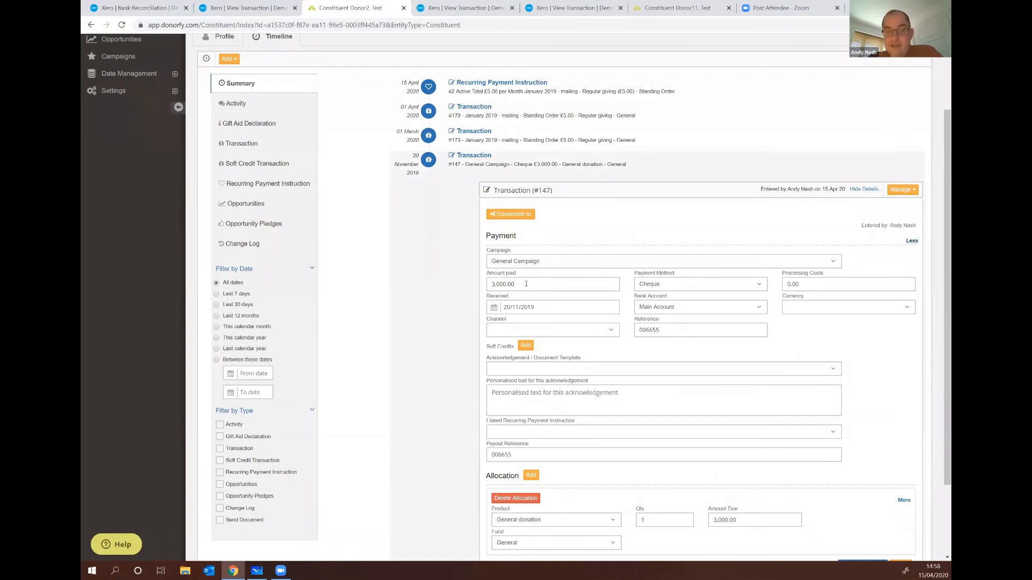
pyautogui.click(508, 284)
pyautogui.click(672, 328)
pyautogui.moveTo(663, 330); pyautogui.dragTo(639, 330)
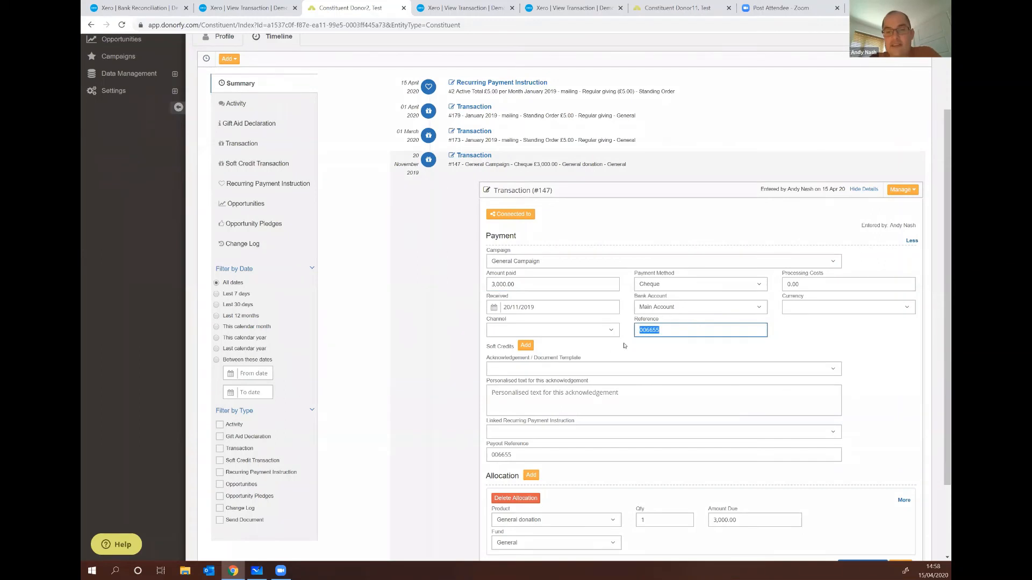
# Examine the 20 November 2019 cheque transaction's payment details, focusing on its reference.
pyautogui.click(651, 346)
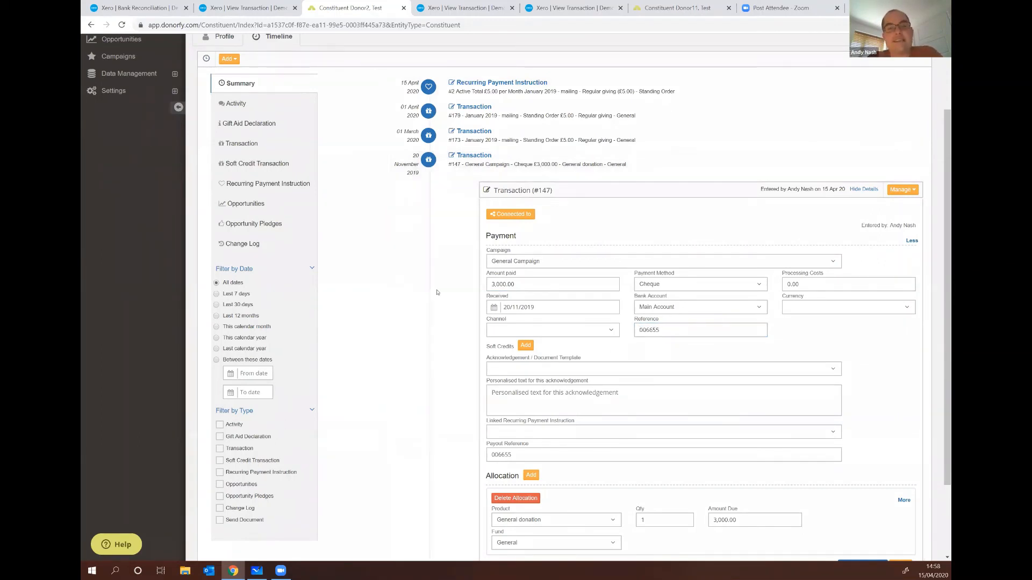
pyautogui.scroll(-1, 384, 294)
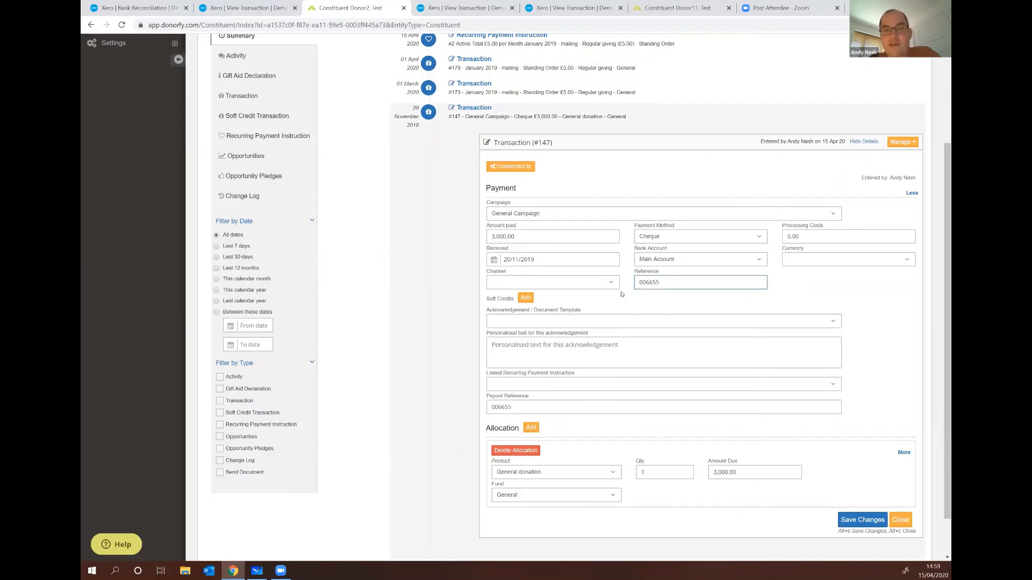
pyautogui.click(652, 282)
pyautogui.scroll(-1, 665, 275)
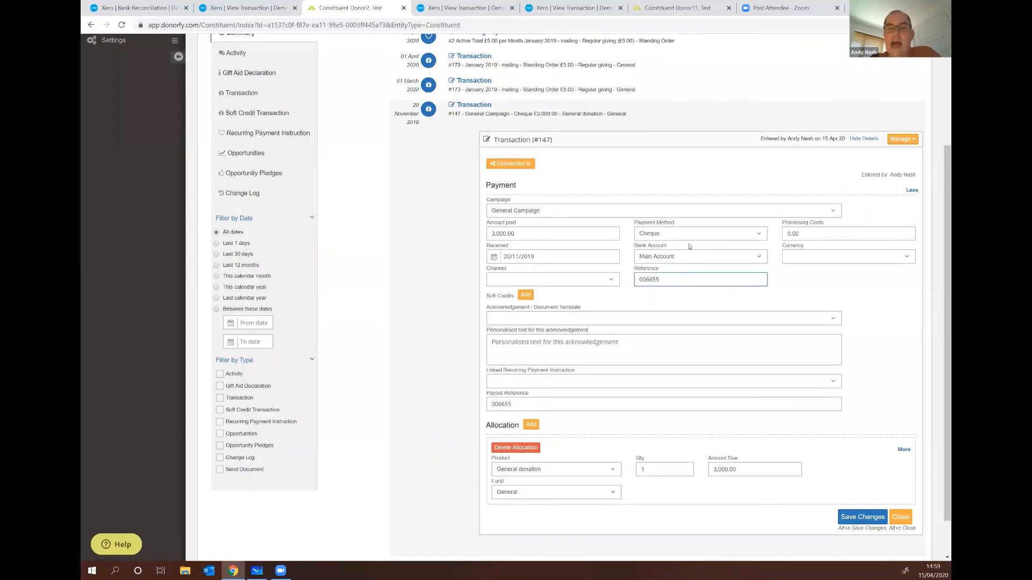
pyautogui.doubleClick(635, 231)
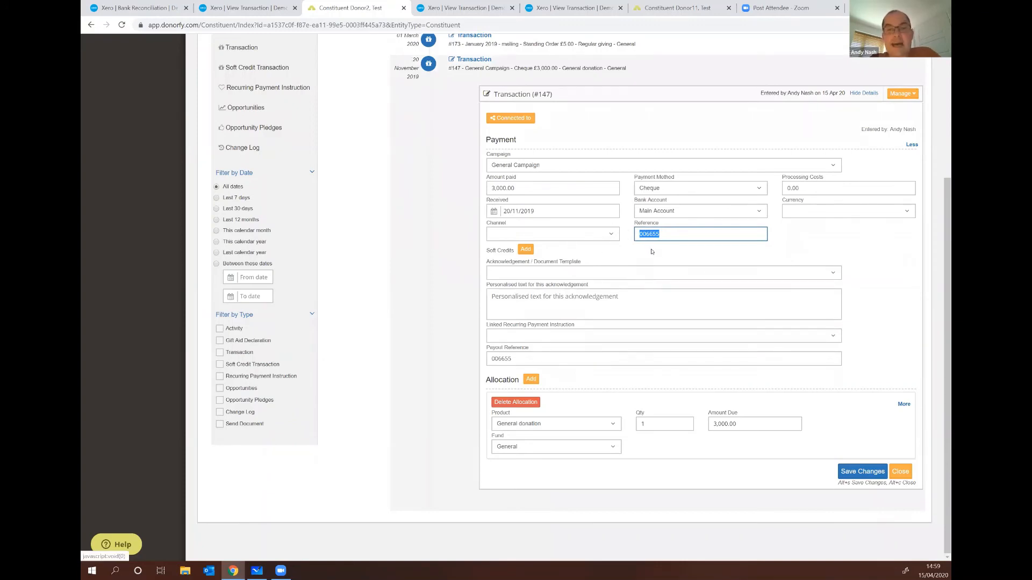
pyautogui.click(665, 232)
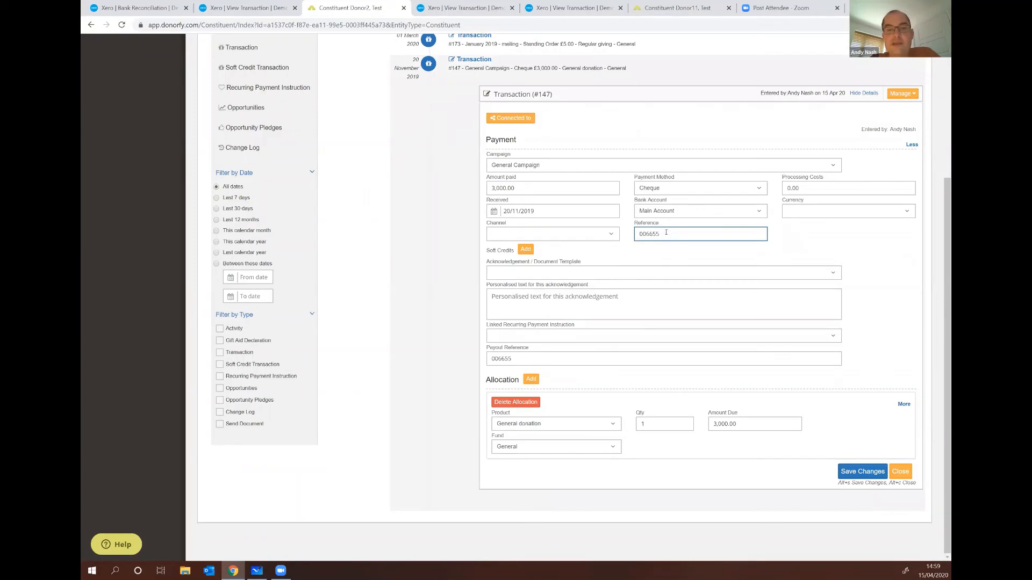
pyautogui.moveTo(665, 232); pyautogui.dragTo(629, 232)
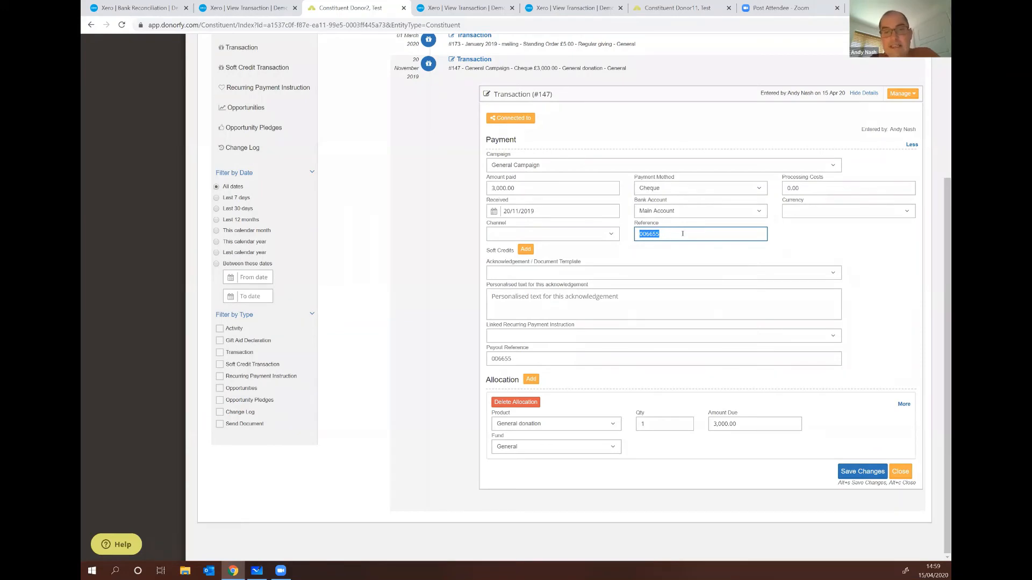
pyautogui.moveTo(682, 233); pyautogui.dragTo(633, 234)
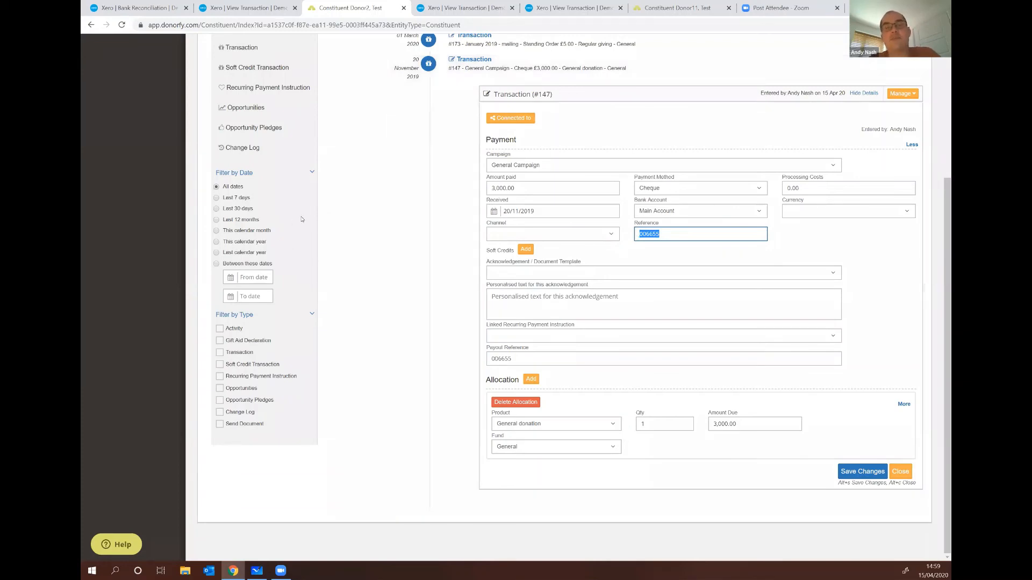
pyautogui.click(855, 240)
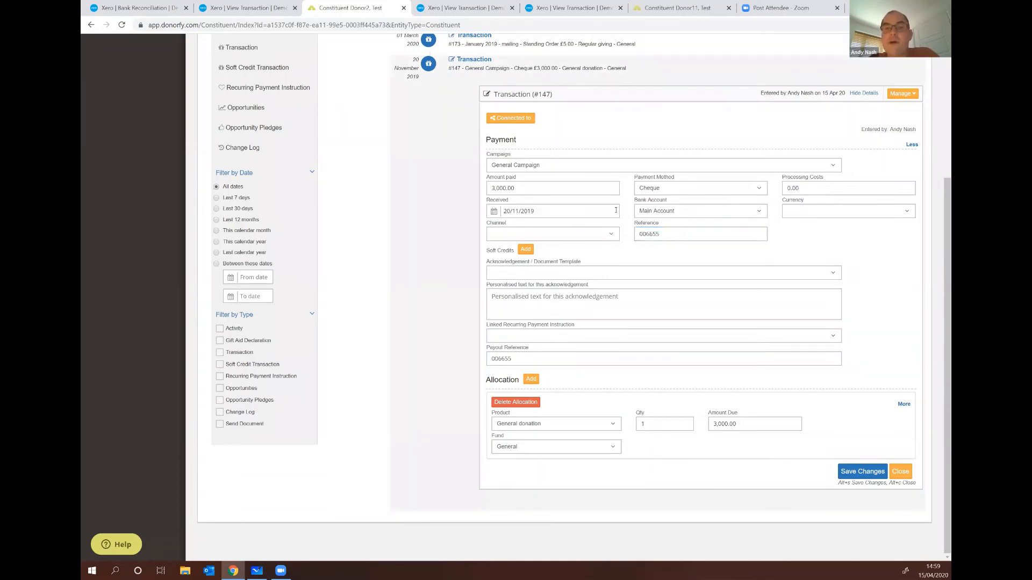
pyautogui.click(665, 233)
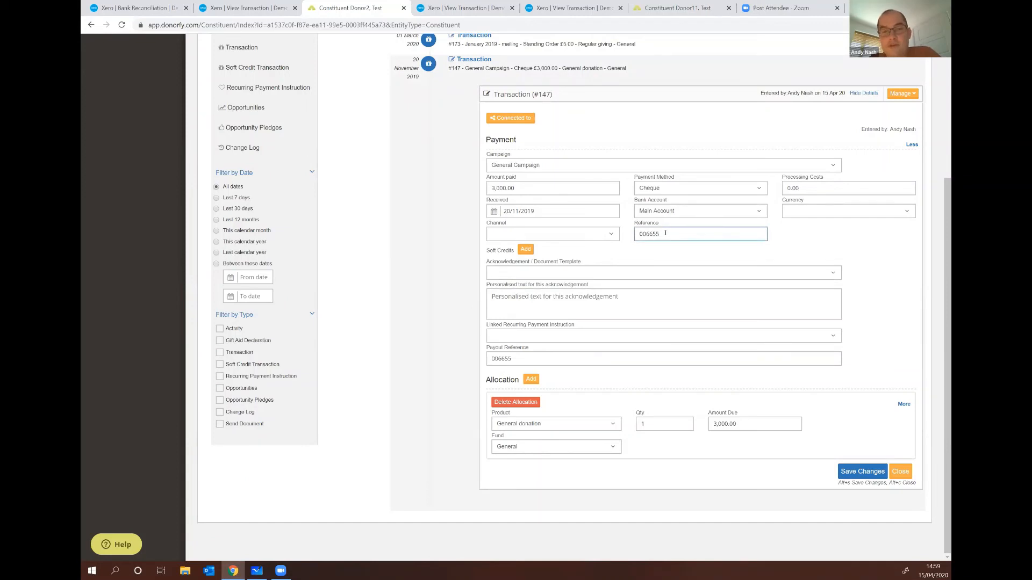
pyautogui.moveTo(666, 233); pyautogui.dragTo(634, 235)
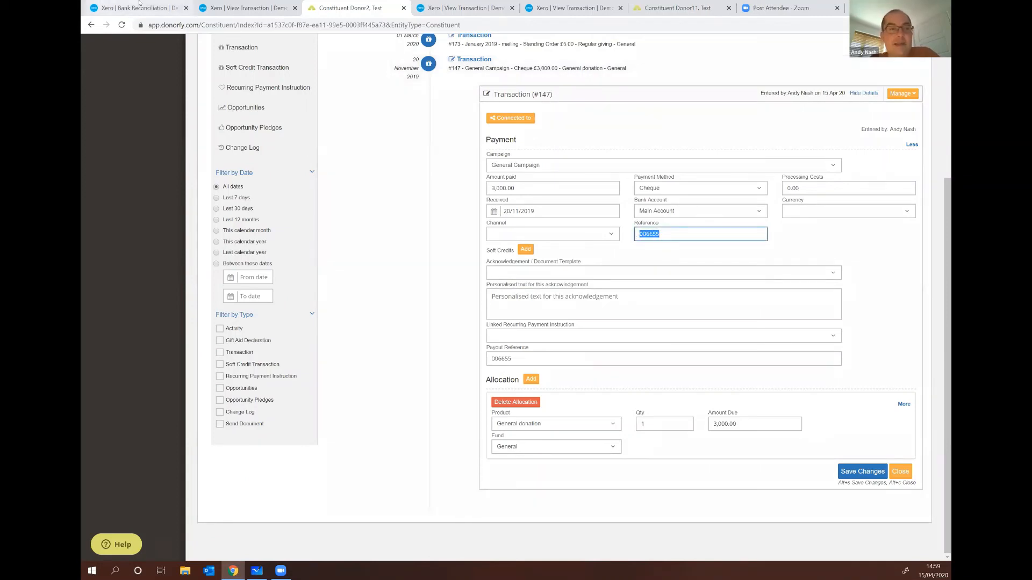
# Switch to Xero's bank reconciliation, change to the RBS Current Account and find the 1 December 2019 statement line with reference 006655.
pyautogui.click(134, 7)
pyautogui.click(285, 148)
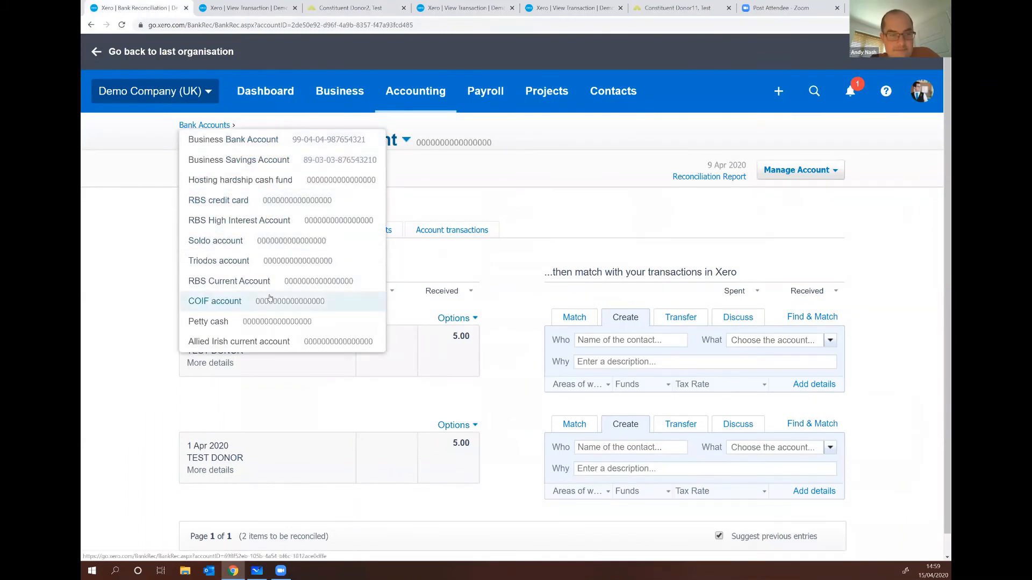
pyautogui.click(279, 281)
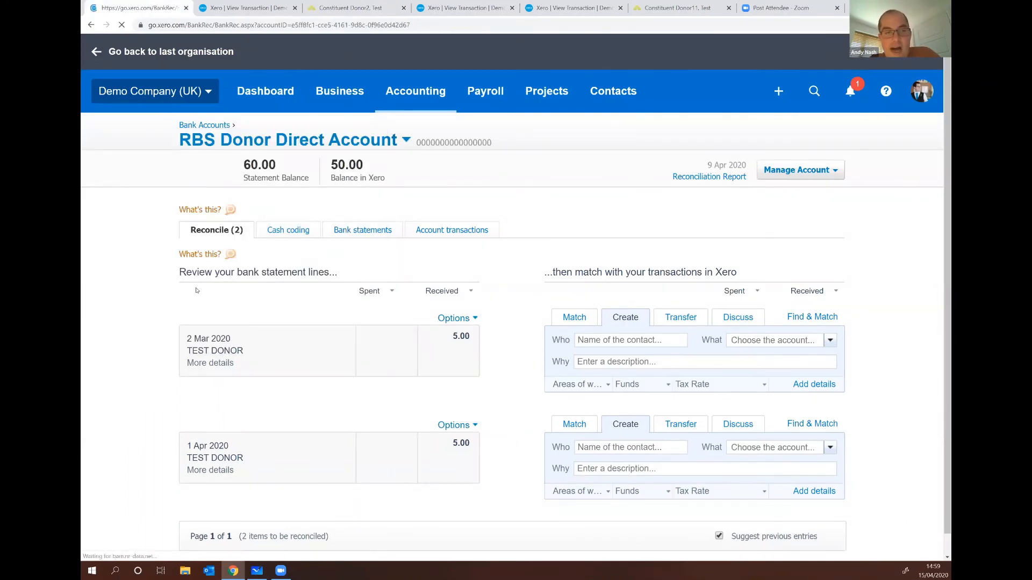
pyautogui.scroll(-5, 212, 344)
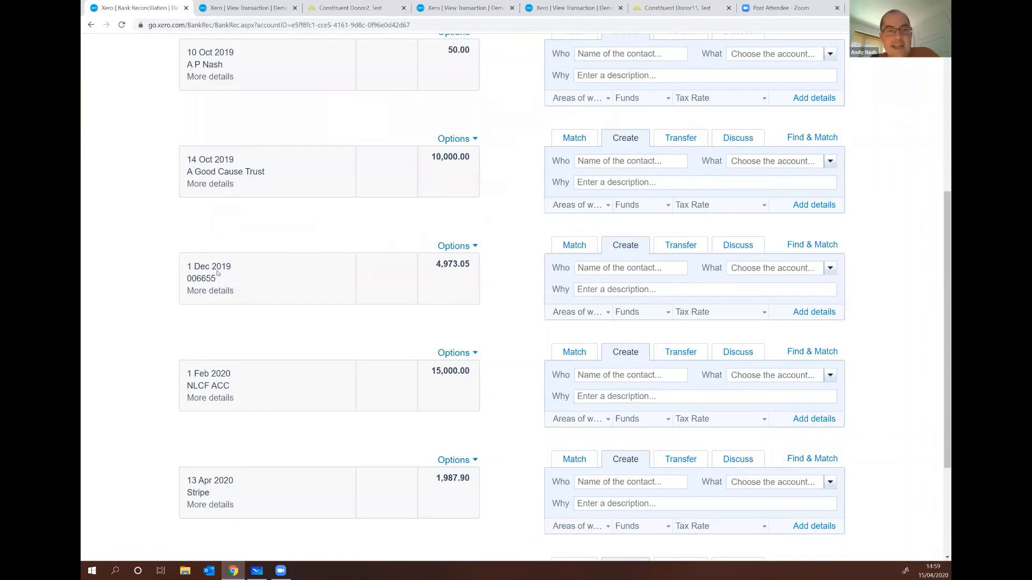
# Return to the cheque transaction in Donorfy and review its bank account and reference.
pyautogui.click(333, 3)
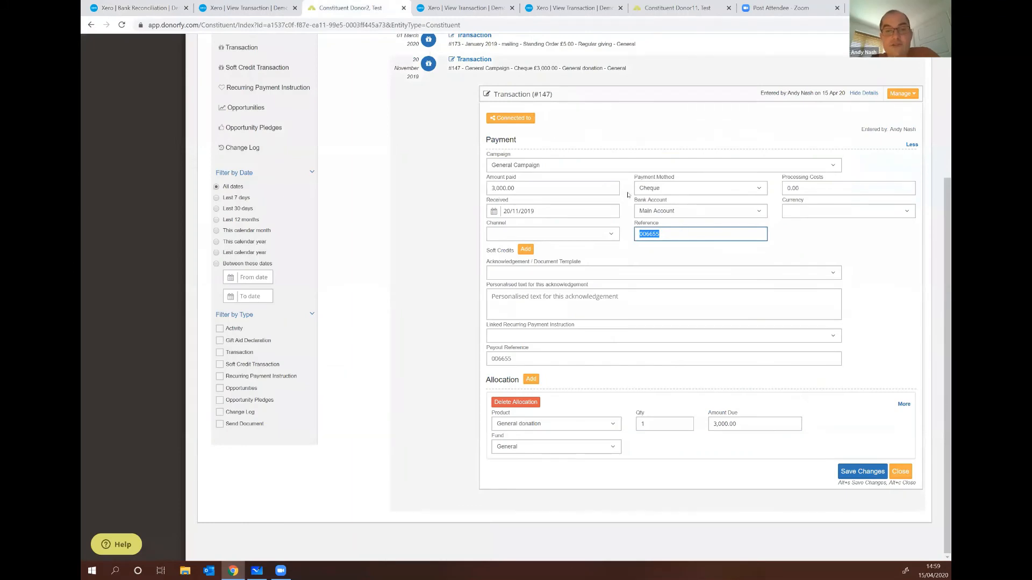
pyautogui.click(911, 144)
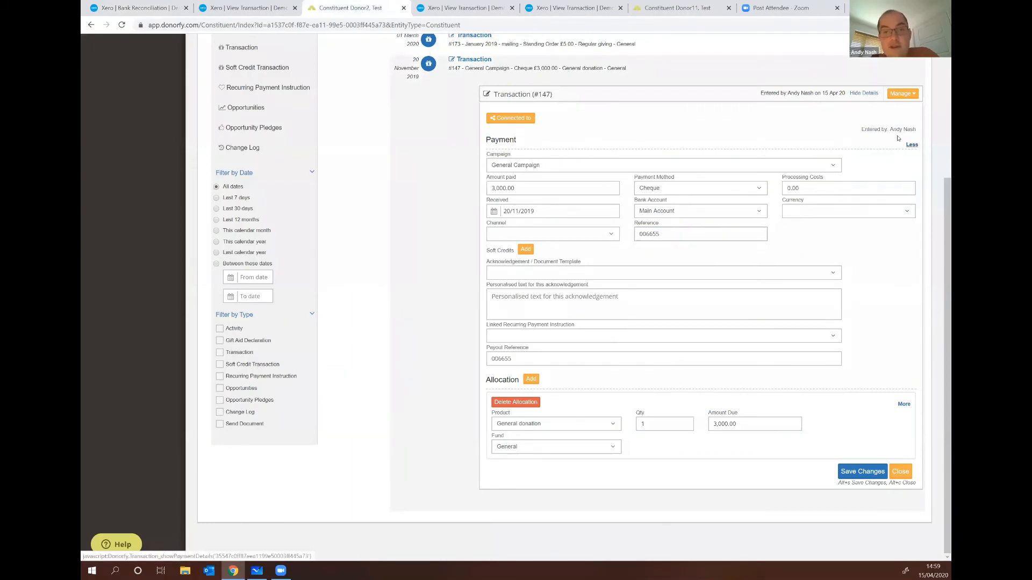
pyautogui.click(909, 216)
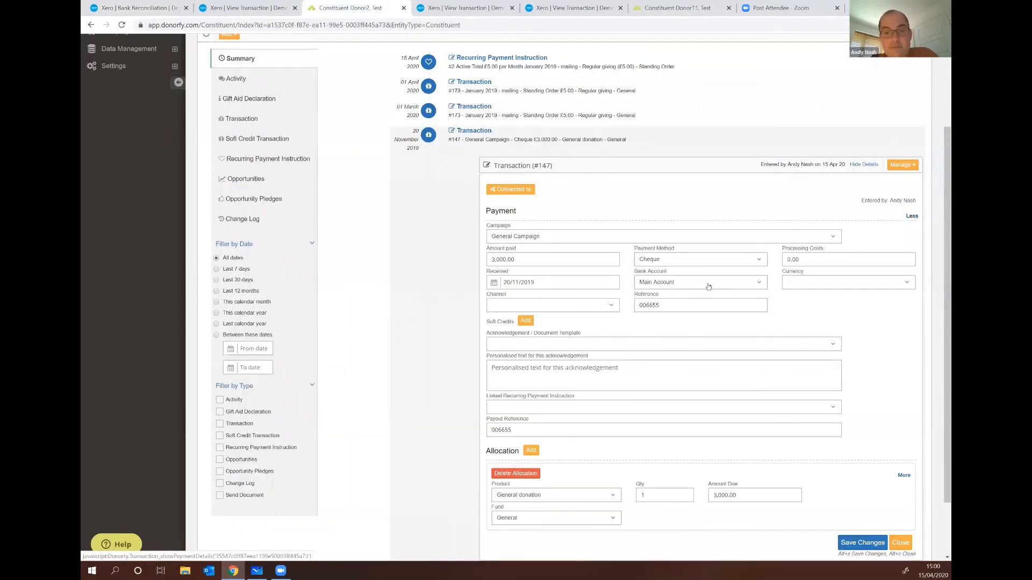
pyautogui.doubleClick(641, 306)
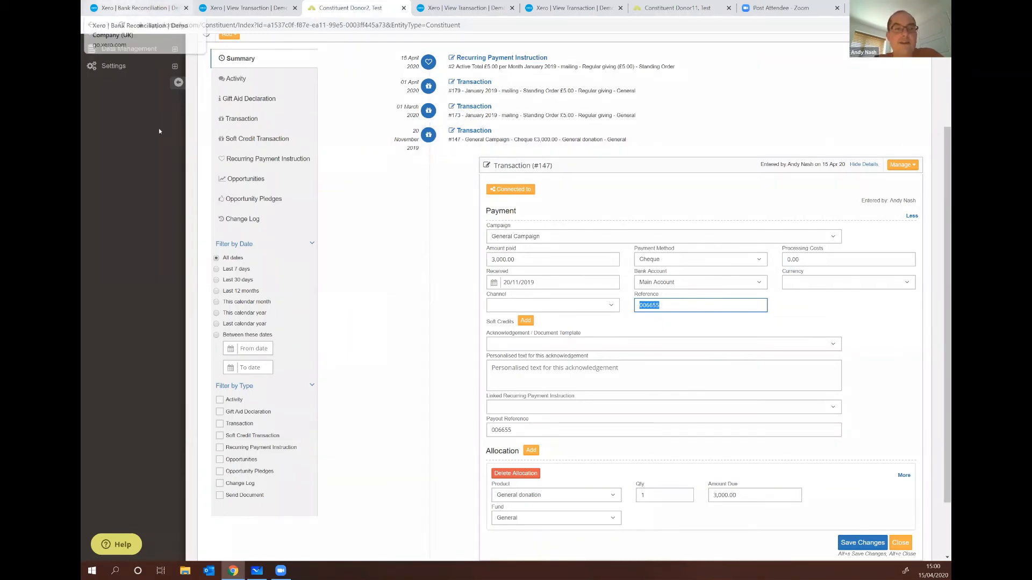
# In Xero, open matching for the 1 December 2019 statement line and search its transactions for reference 006655.
pyautogui.click(139, 8)
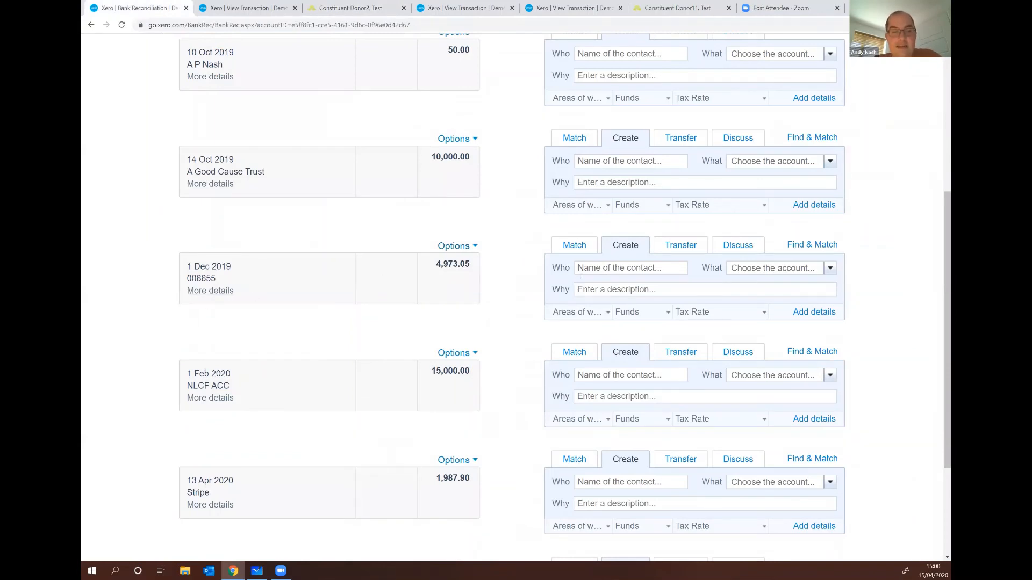
pyautogui.click(574, 246)
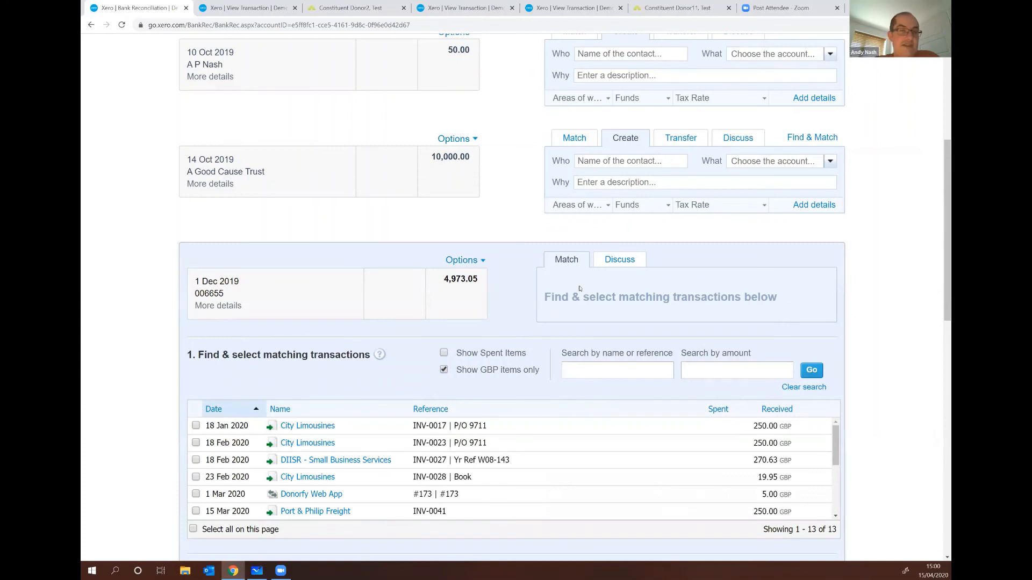
pyautogui.click(351, 8)
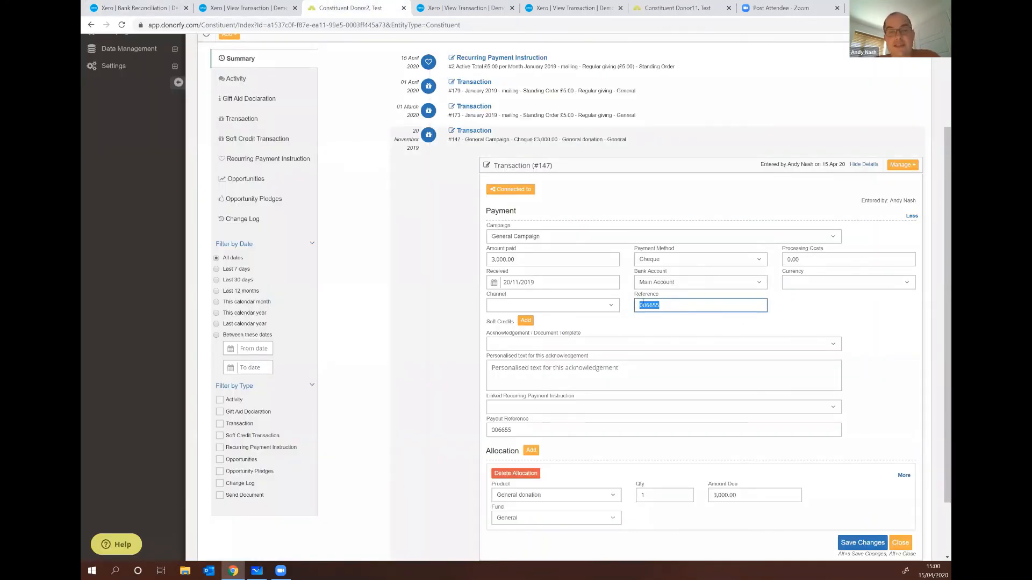
pyautogui.click(137, 8)
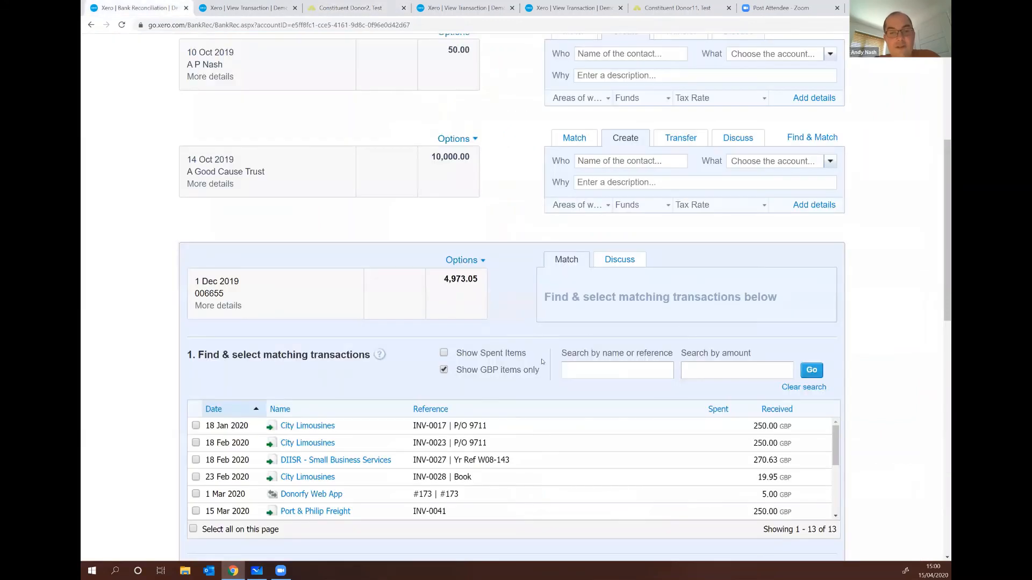
pyautogui.write('00')
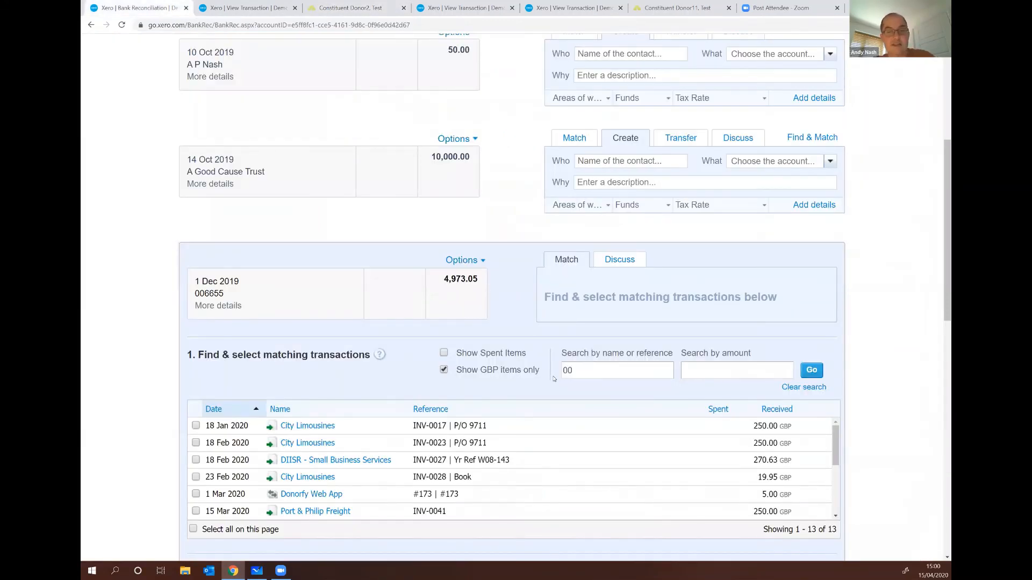
pyautogui.write('6655')
pyautogui.press('Return')
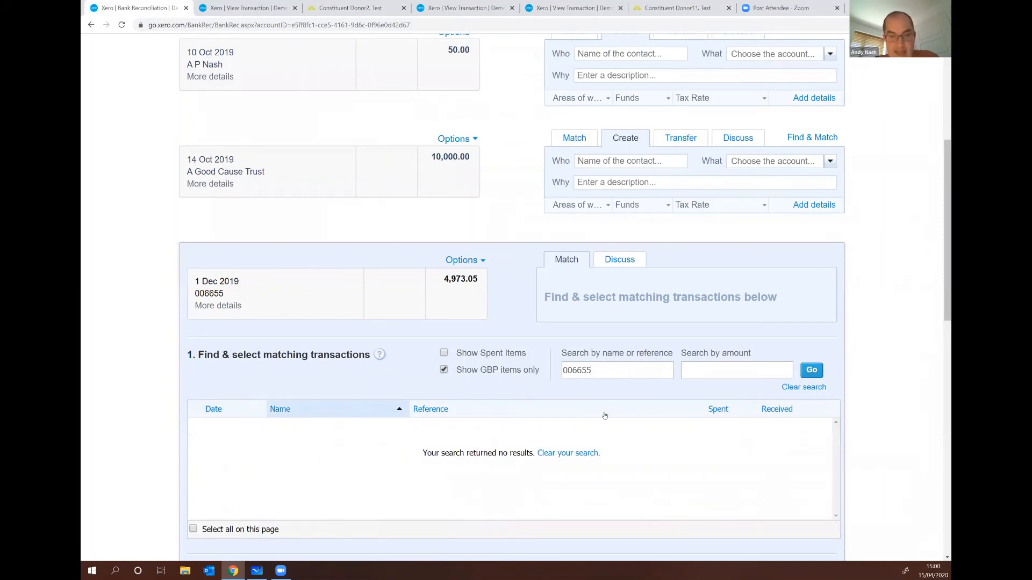
# Return to Donorfy, go to the lists and start adding a Transaction Payment List.
pyautogui.click(333, 8)
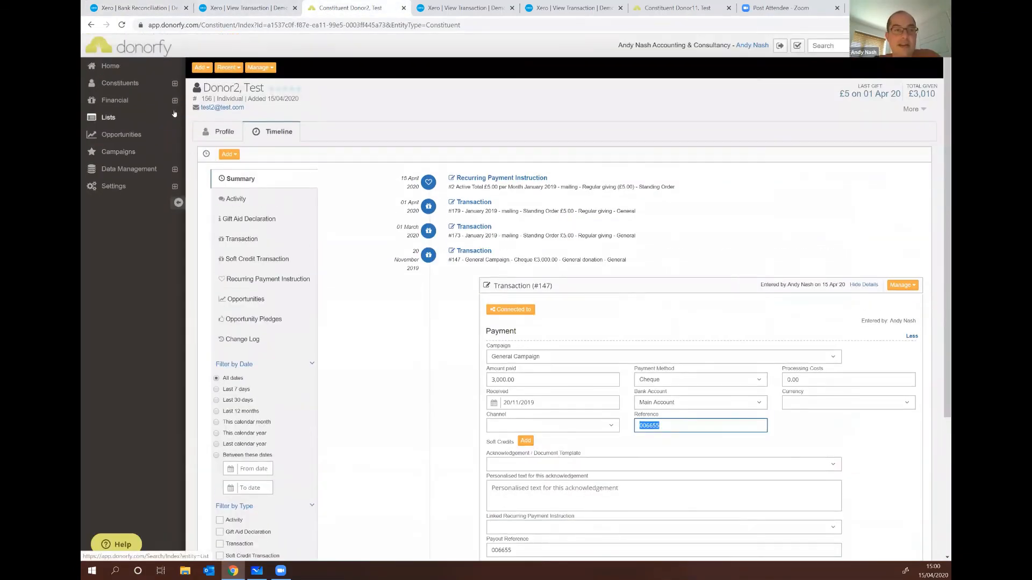
pyautogui.click(160, 121)
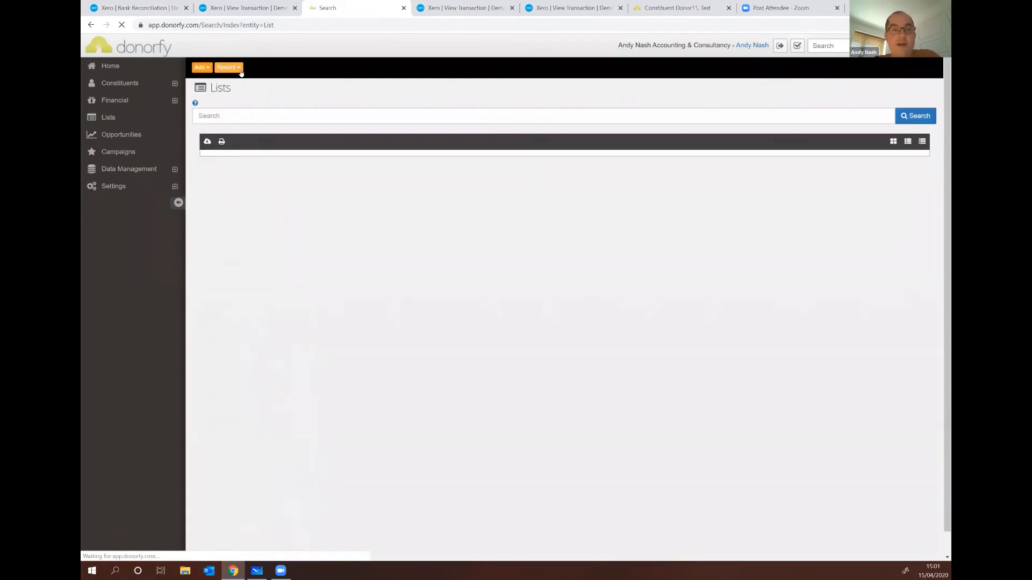
pyautogui.click(200, 67)
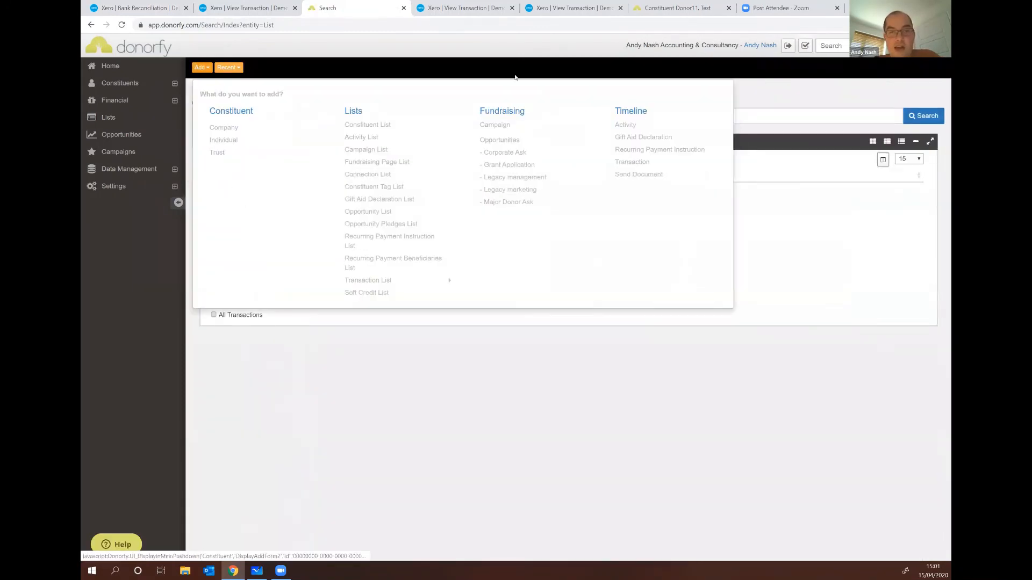
pyautogui.click(388, 282)
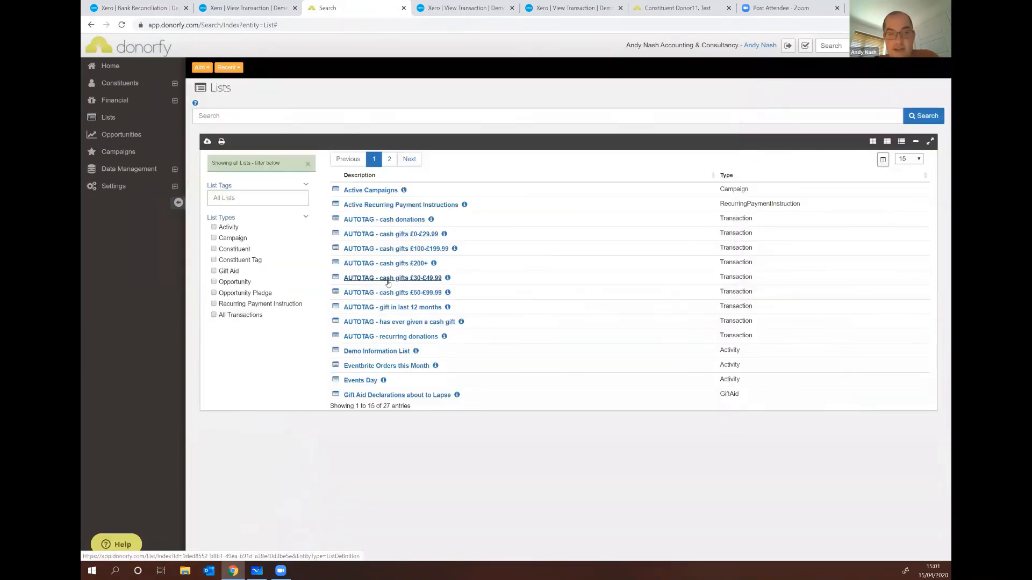
pyautogui.click(200, 67)
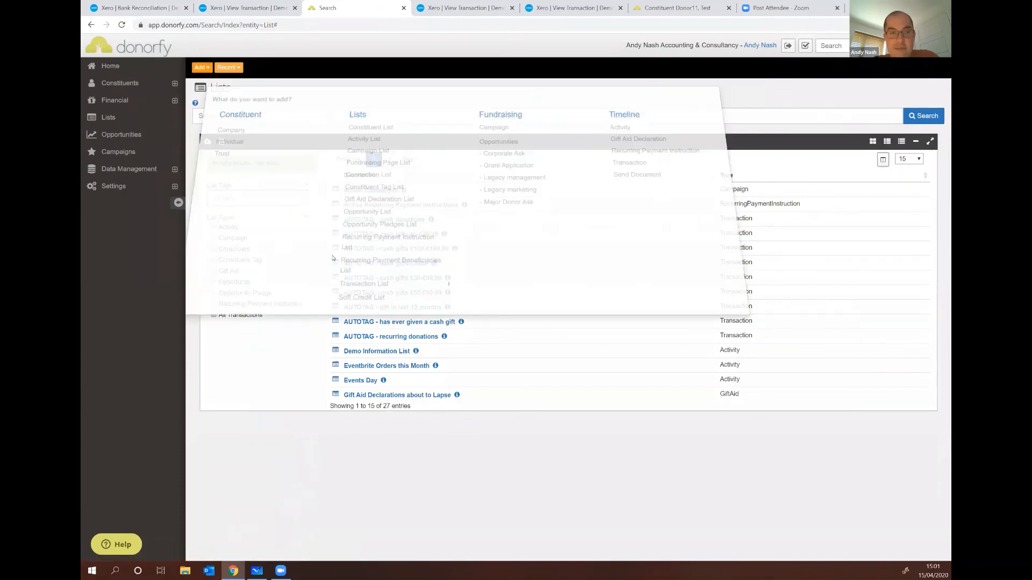
pyautogui.moveTo(406, 282)
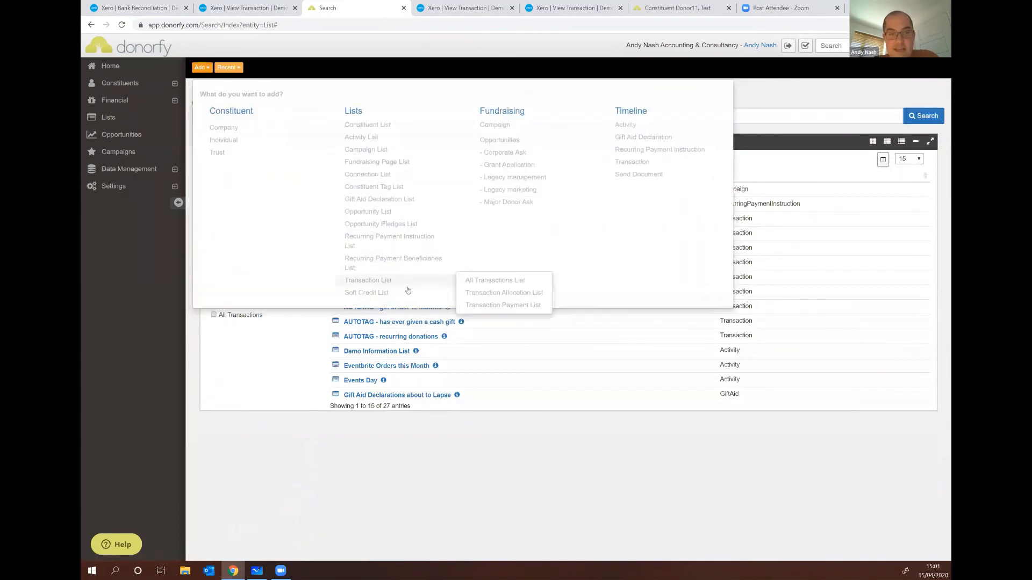
pyautogui.click(515, 306)
# Name the transaction payment list "Reference list", add it and open its record.
pyautogui.click(222, 119)
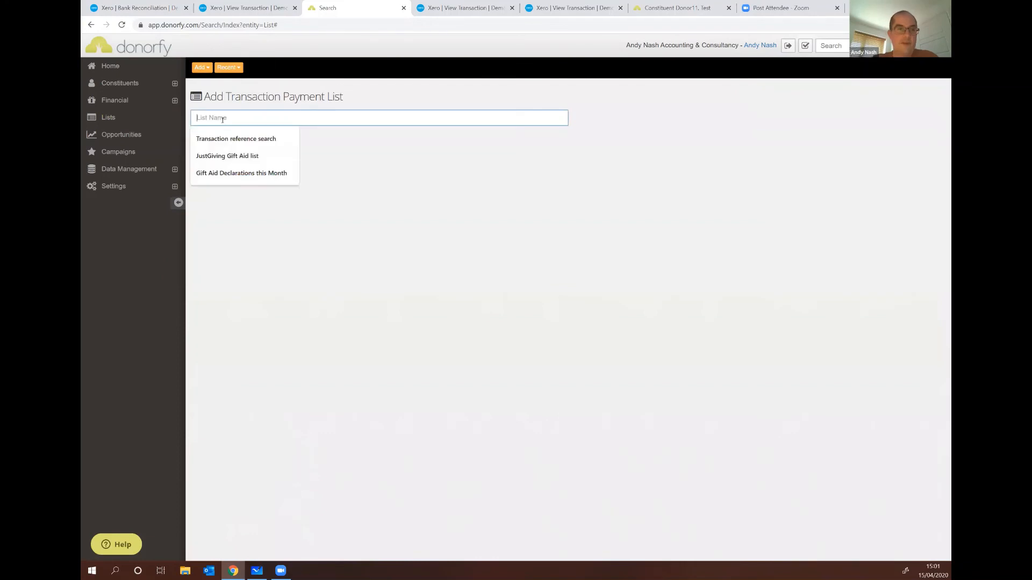
pyautogui.write('Referenc')
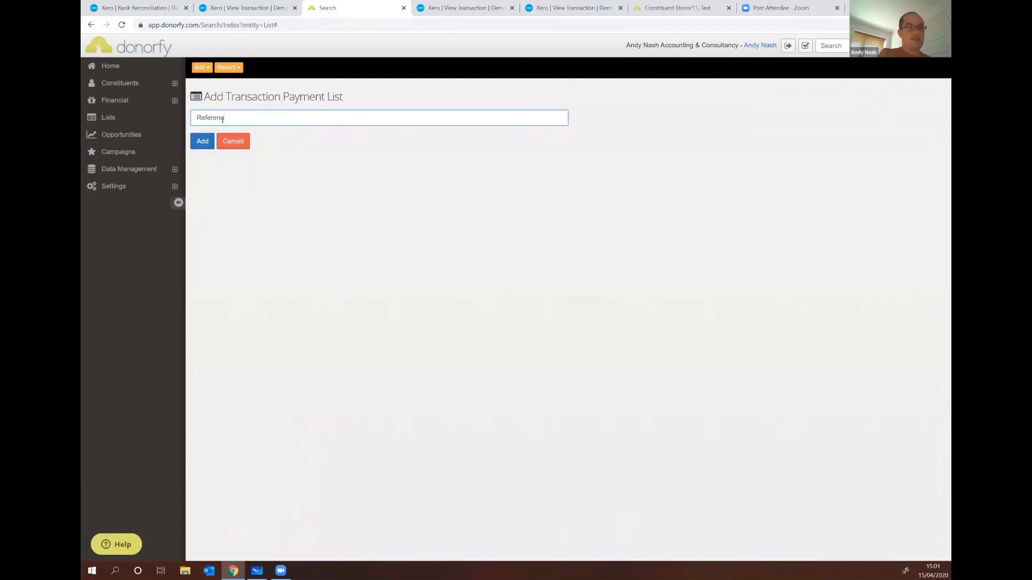
pyautogui.write('e lis')
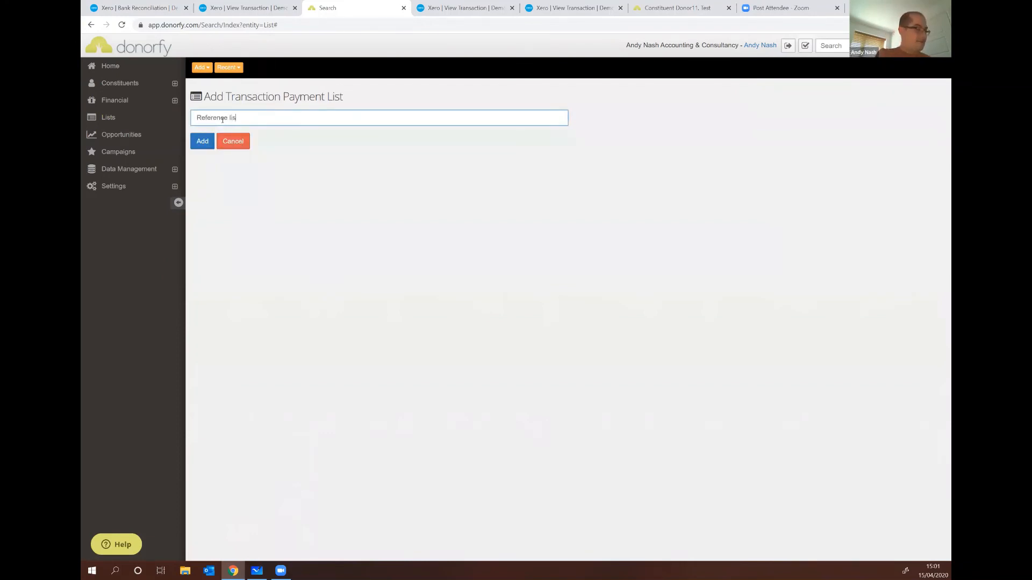
pyautogui.write('t')
pyautogui.click(202, 140)
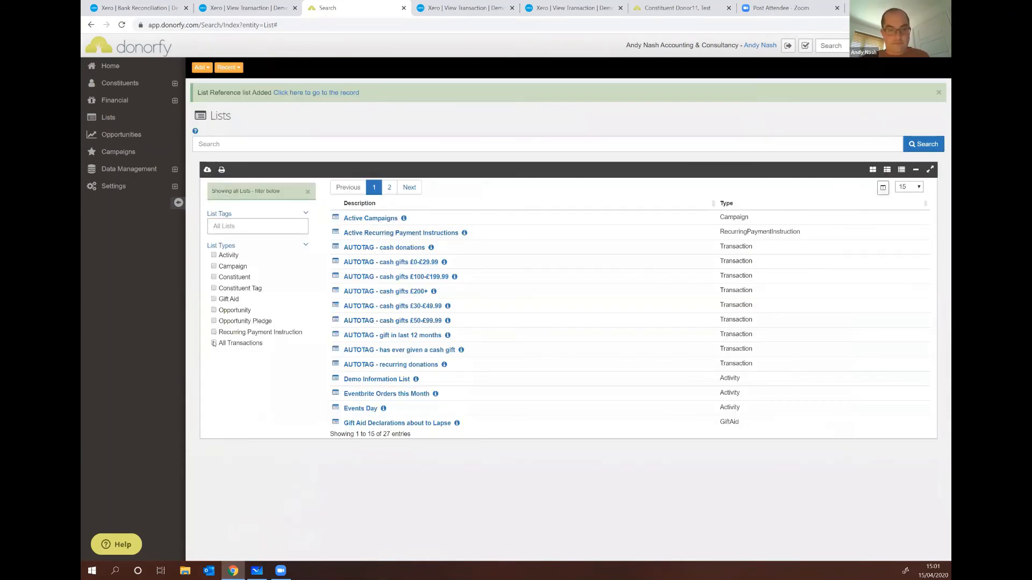
pyautogui.click(214, 343)
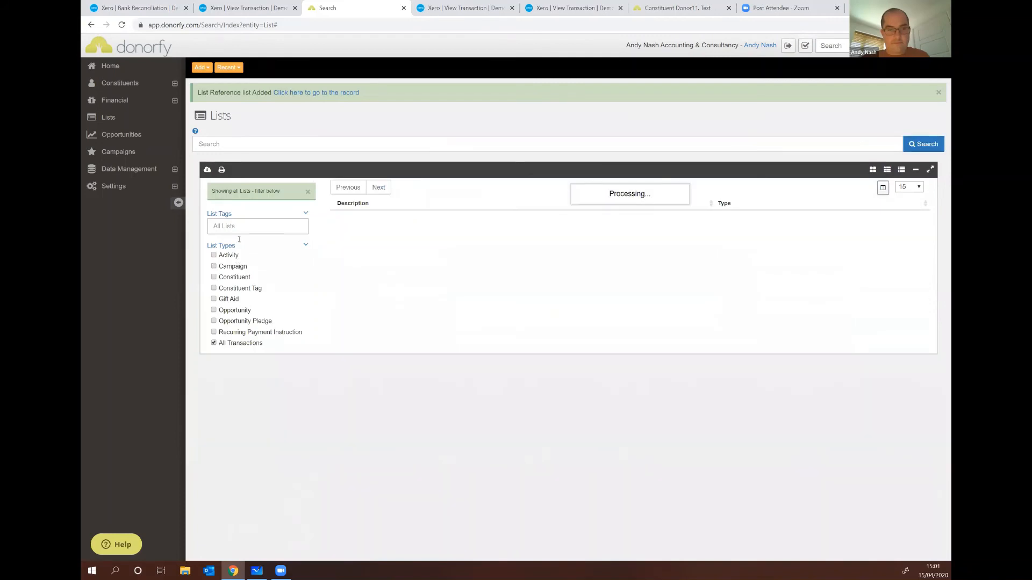
pyautogui.click(343, 95)
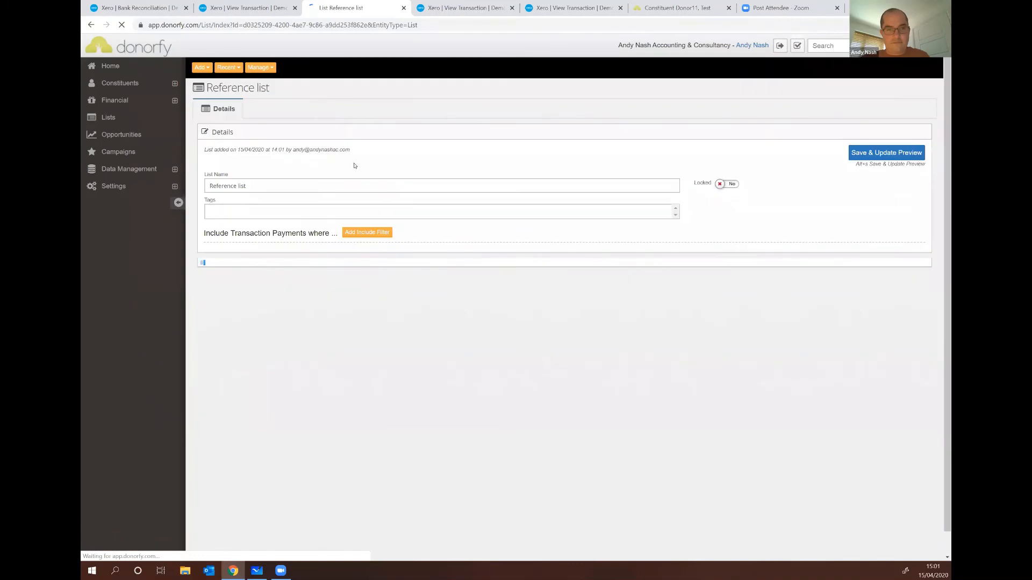
# Add an include filter to the Reference list where Reference equals 006655, then save it and update the preview.
pyautogui.click(357, 237)
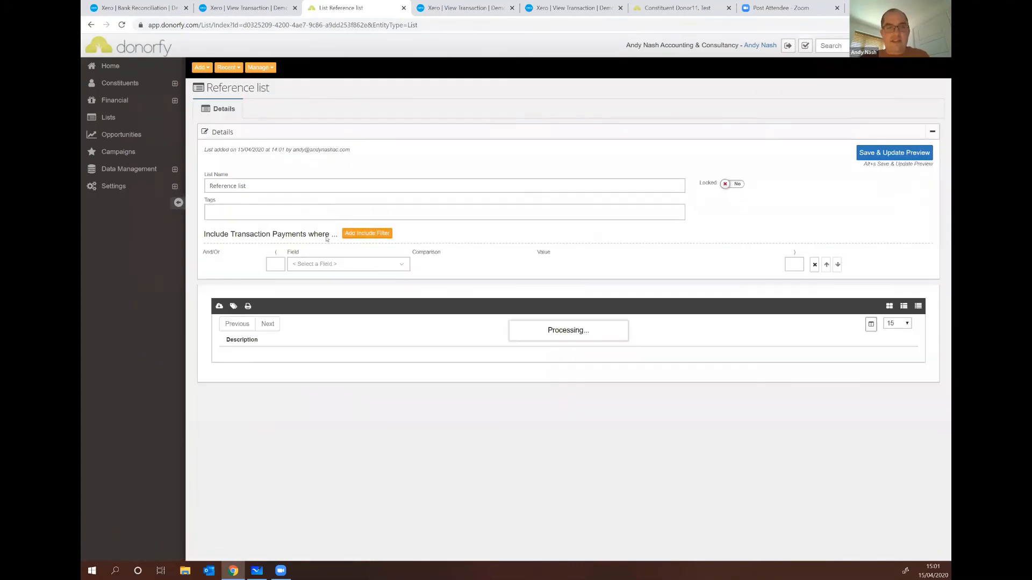
pyautogui.click(325, 265)
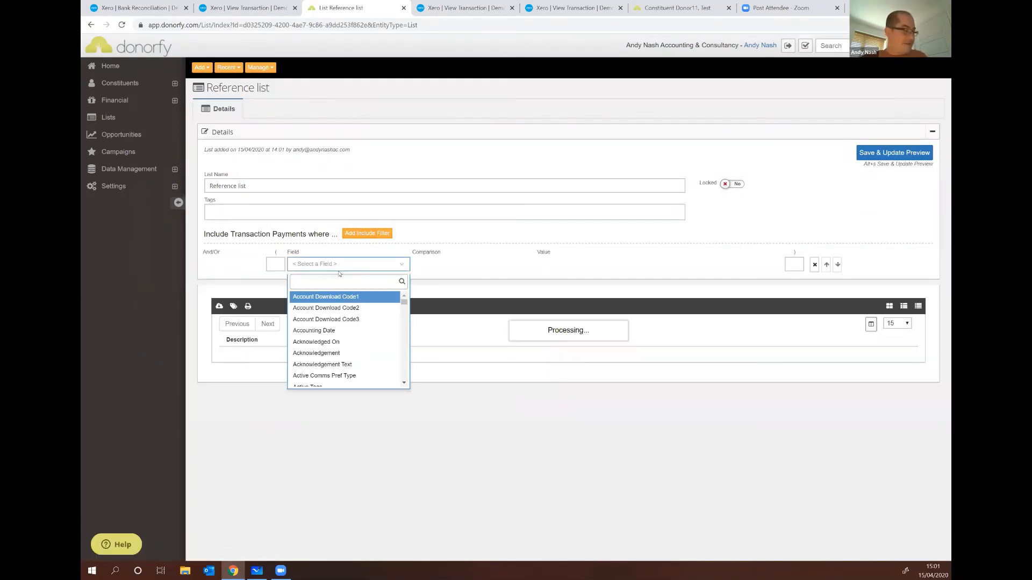
pyautogui.write('refer')
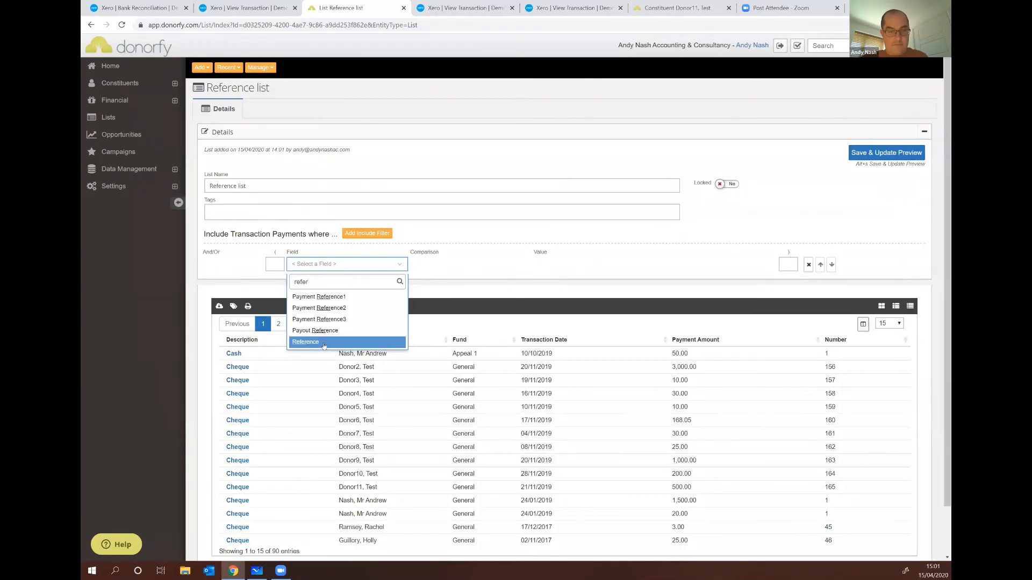
pyautogui.click(322, 343)
pyautogui.click(582, 264)
pyautogui.write('00')
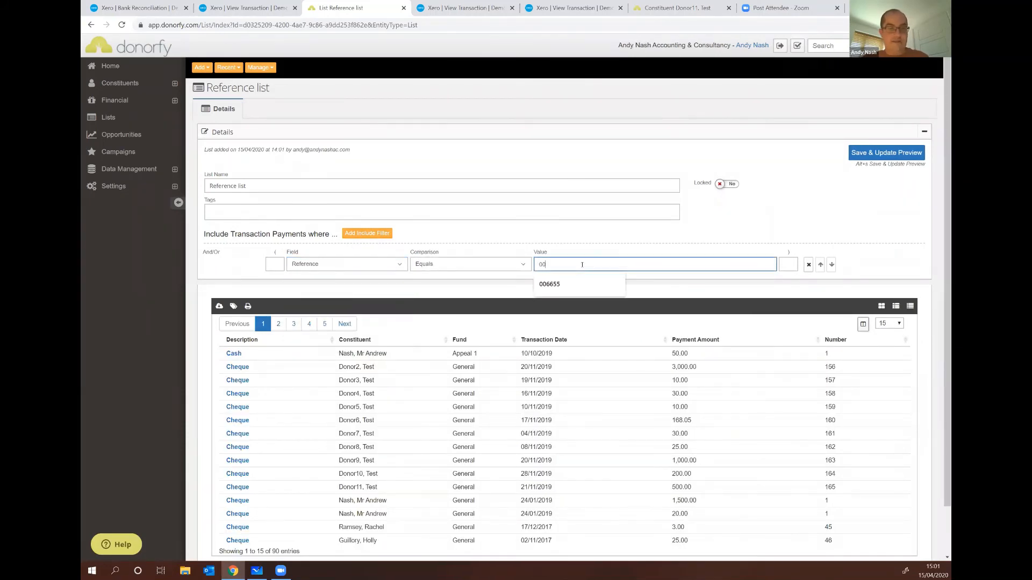
pyautogui.write('6655')
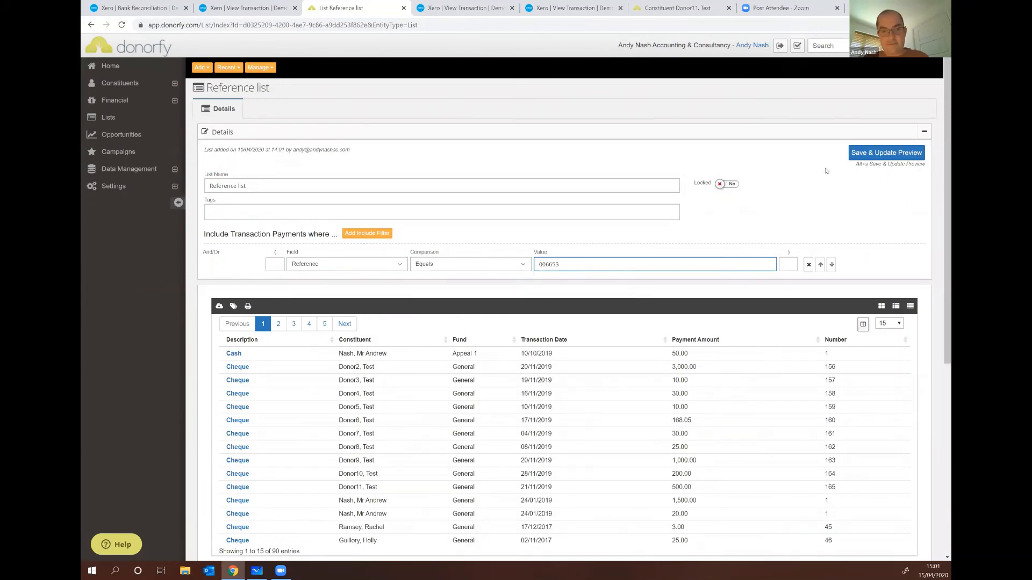
pyautogui.press('Return')
pyautogui.click(873, 152)
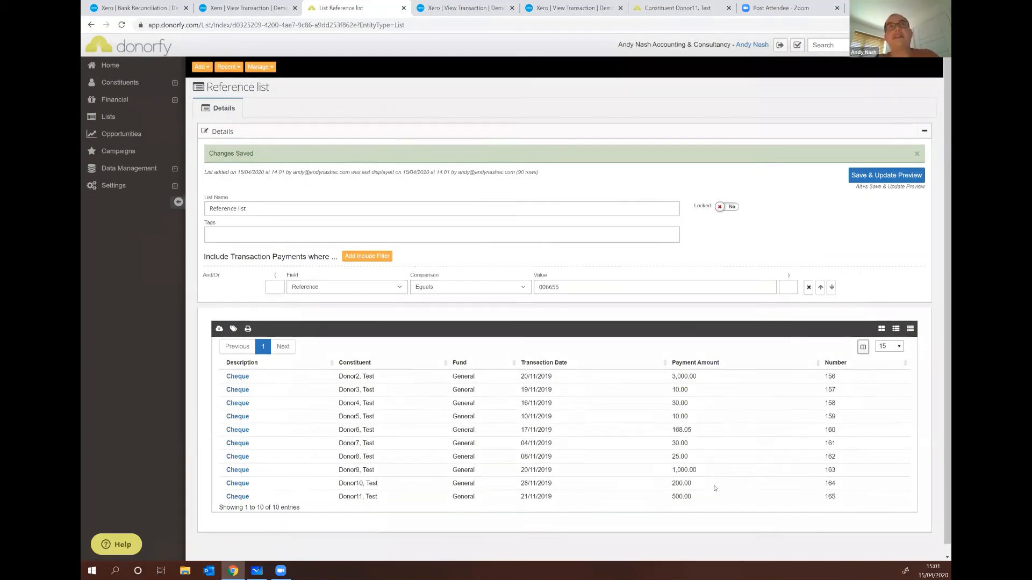
pyautogui.scroll(-1, 715, 488)
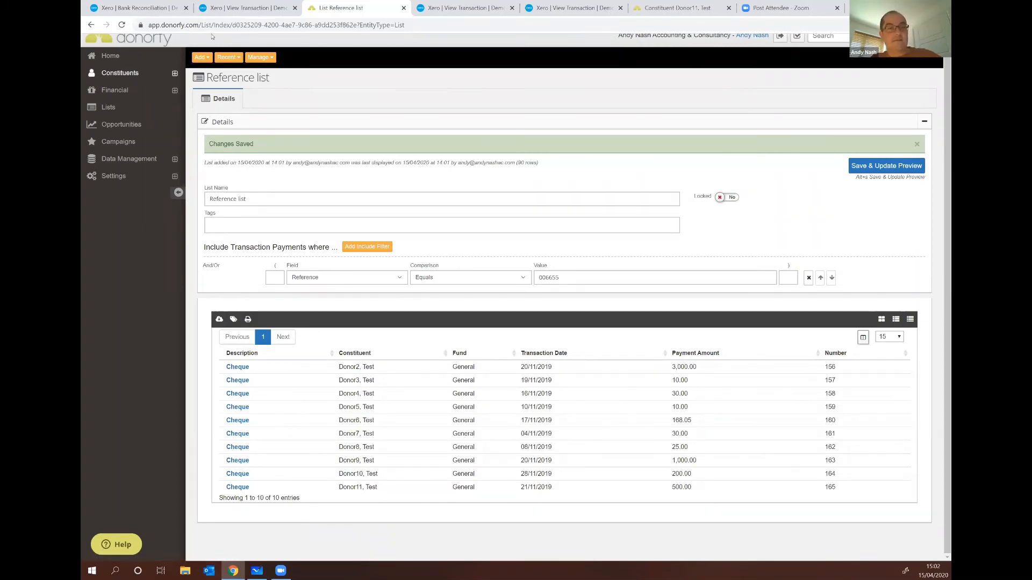
# Compare Xero's 006655 matching search for the 1 December 2019 statement line with the payments in Donorfy's Reference list.
pyautogui.click(137, 8)
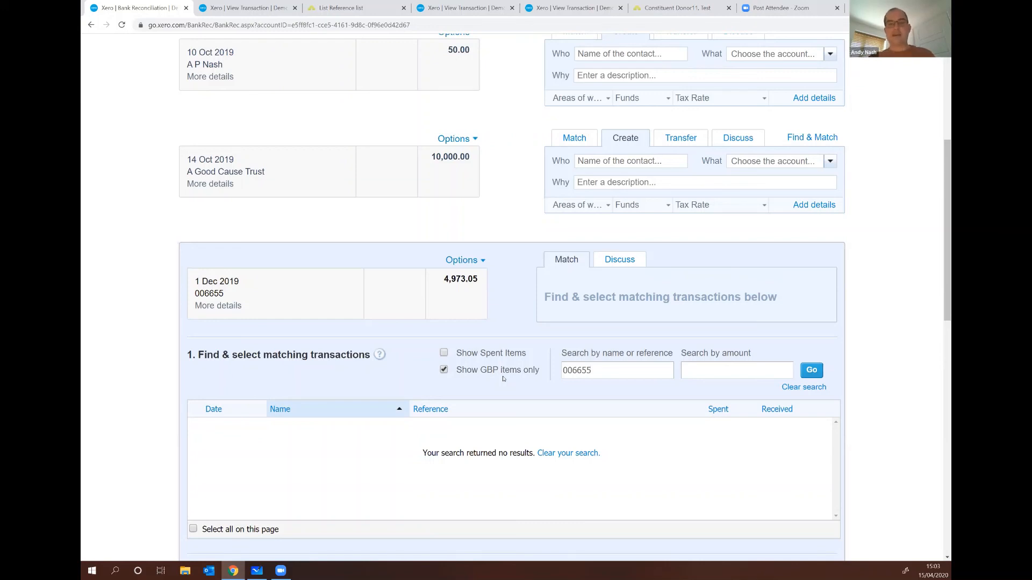
pyautogui.click(337, 4)
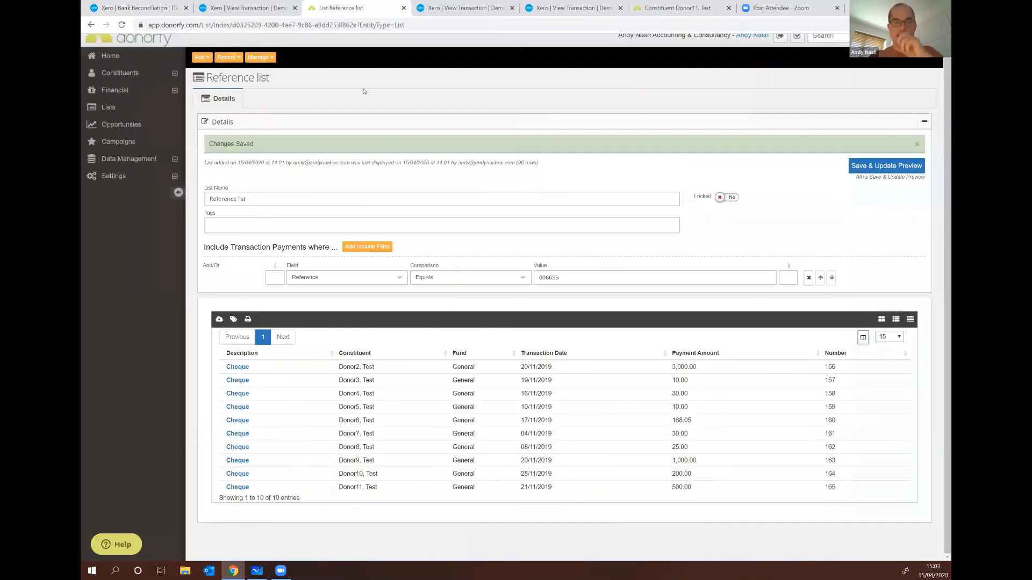
pyautogui.scroll(1, 522, 242)
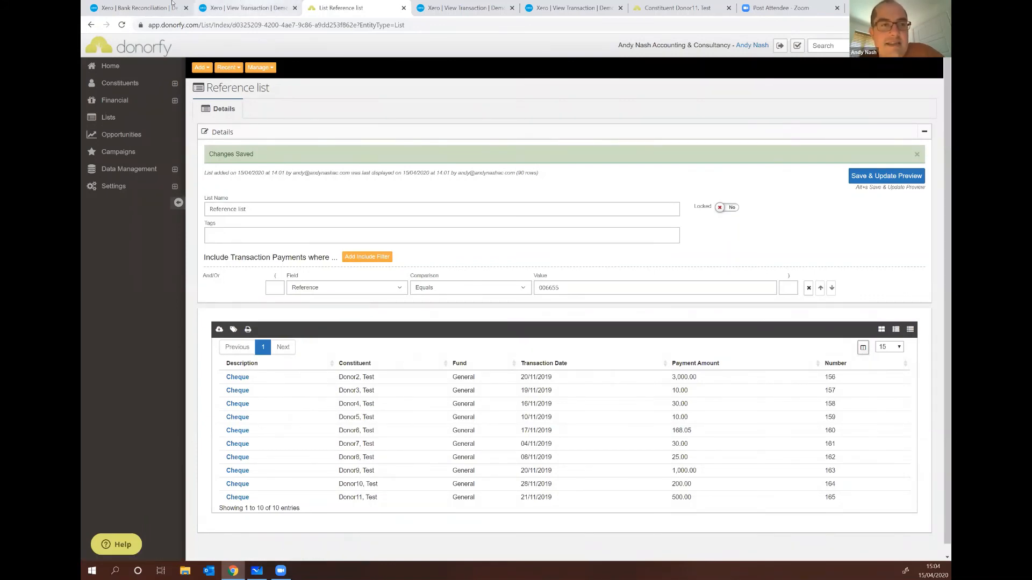
# Switch back to Xero and review the 9 March 2020 Receive Money transaction #175 and its available options.
pyautogui.click(258, 6)
pyautogui.click(155, 7)
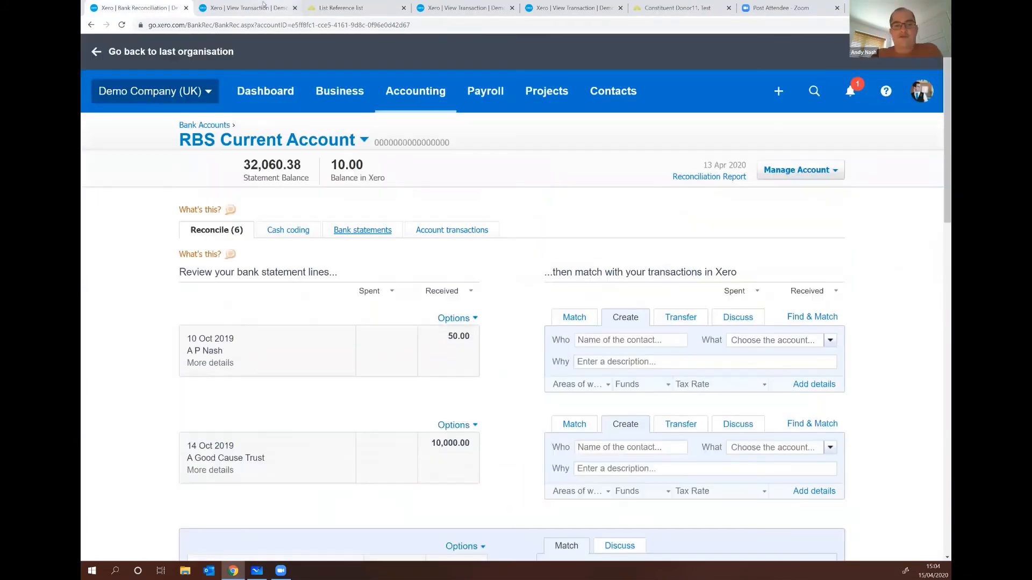
pyautogui.click(250, 6)
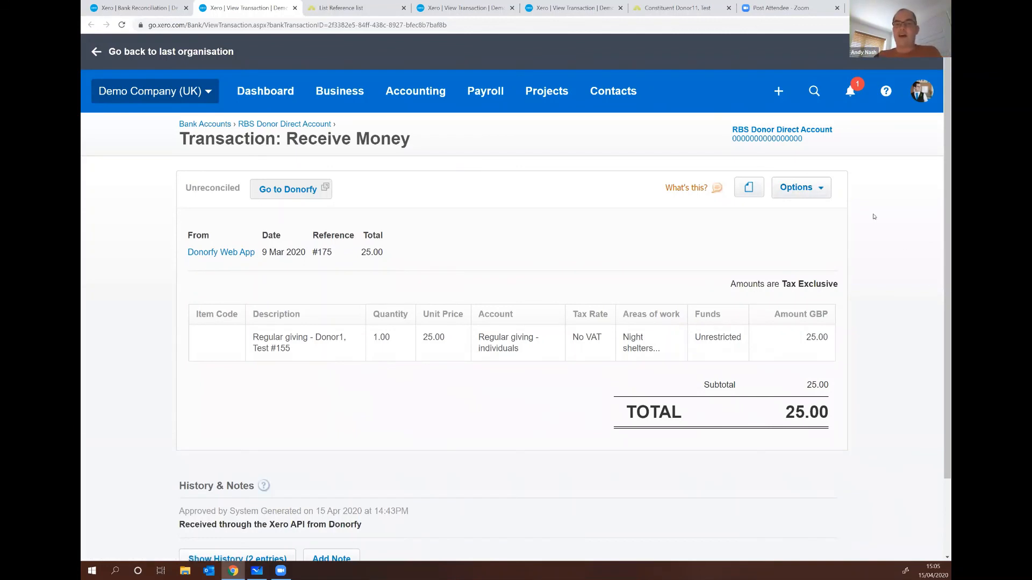
pyautogui.click(788, 185)
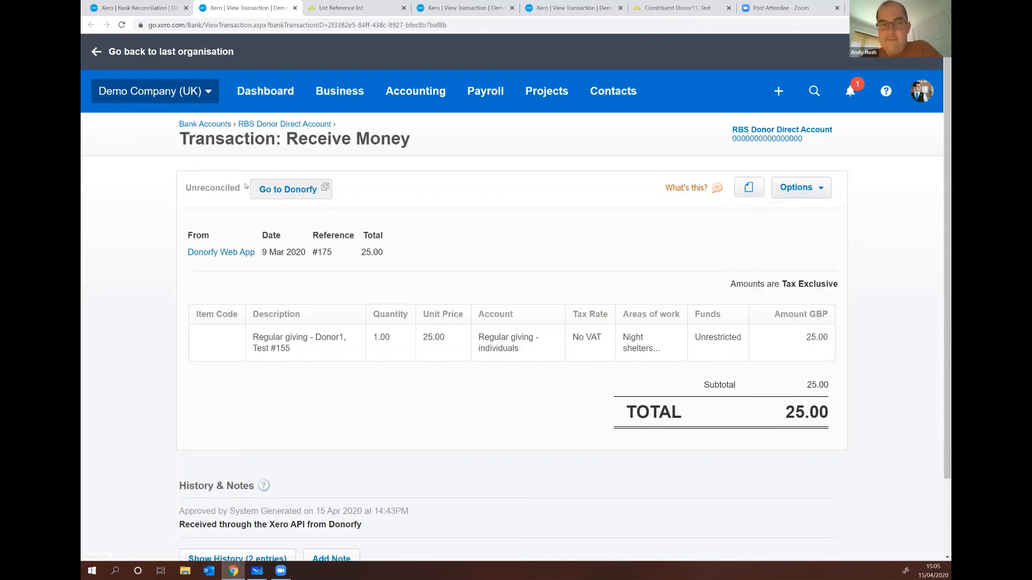
# Open the 9 April 2020 transaction #177 from the RBS Donor Direct Account's transactions and unreconcile it.
pyautogui.click(287, 125)
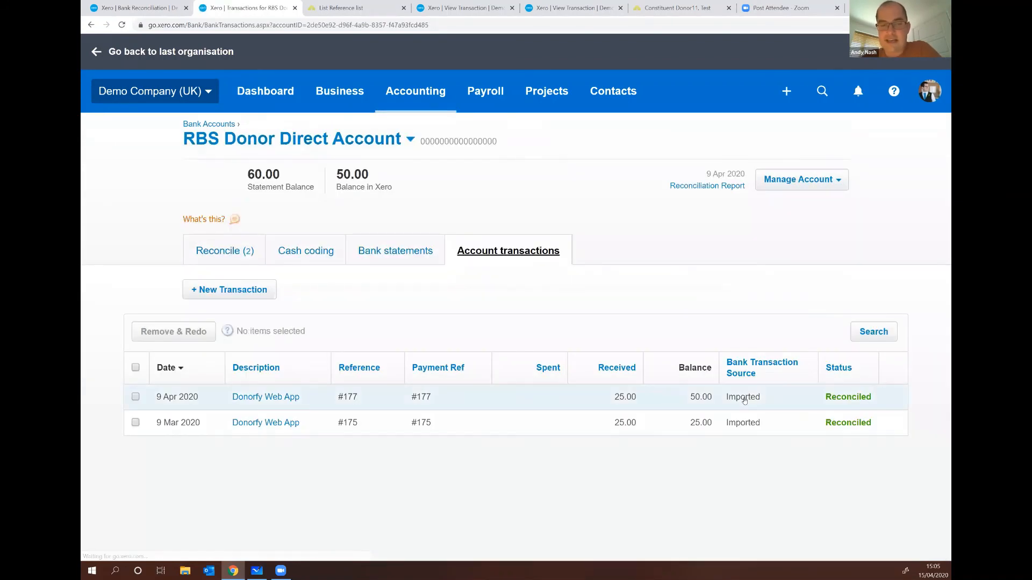
pyautogui.click(559, 397)
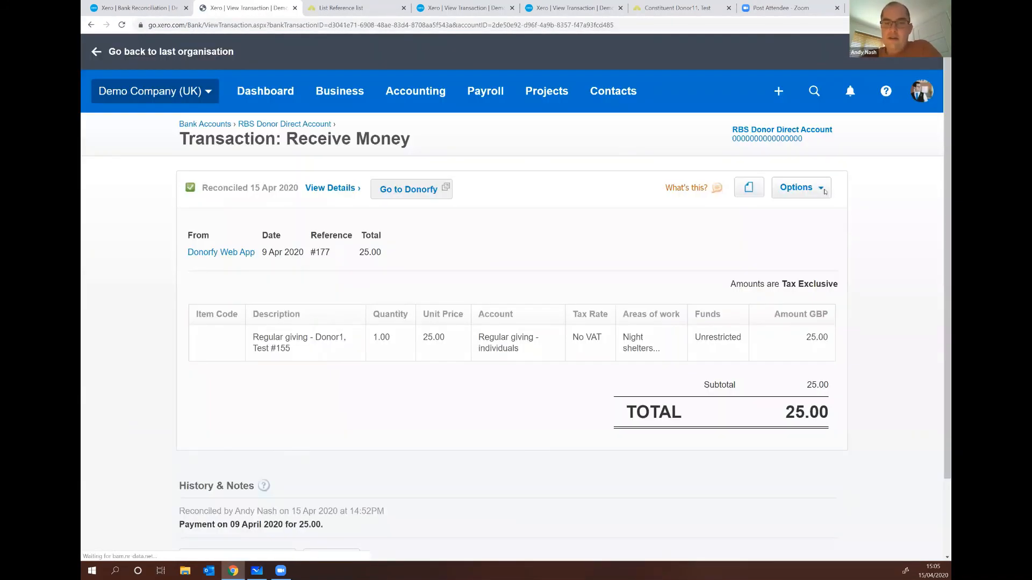
pyautogui.click(821, 189)
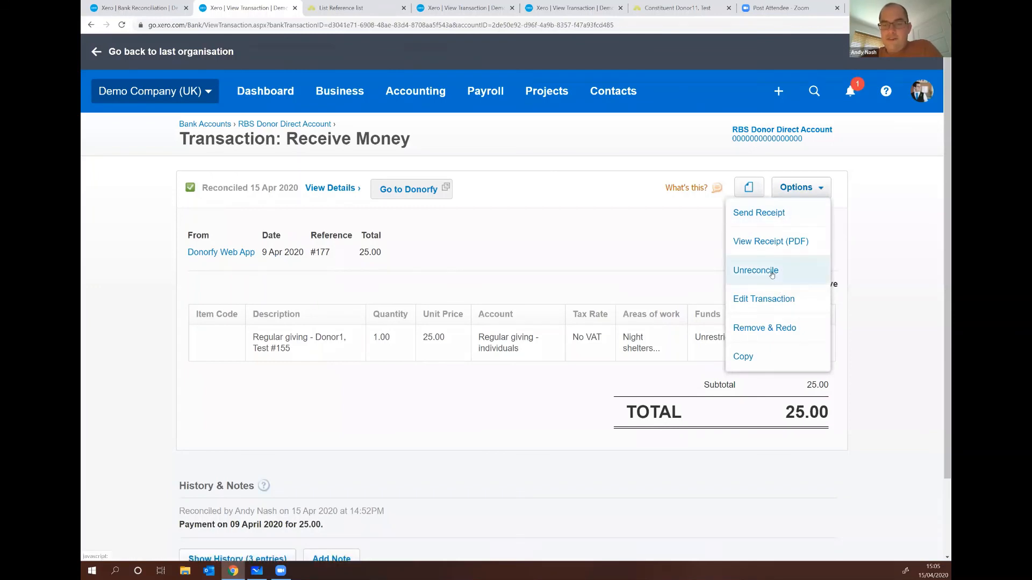
pyautogui.click(772, 273)
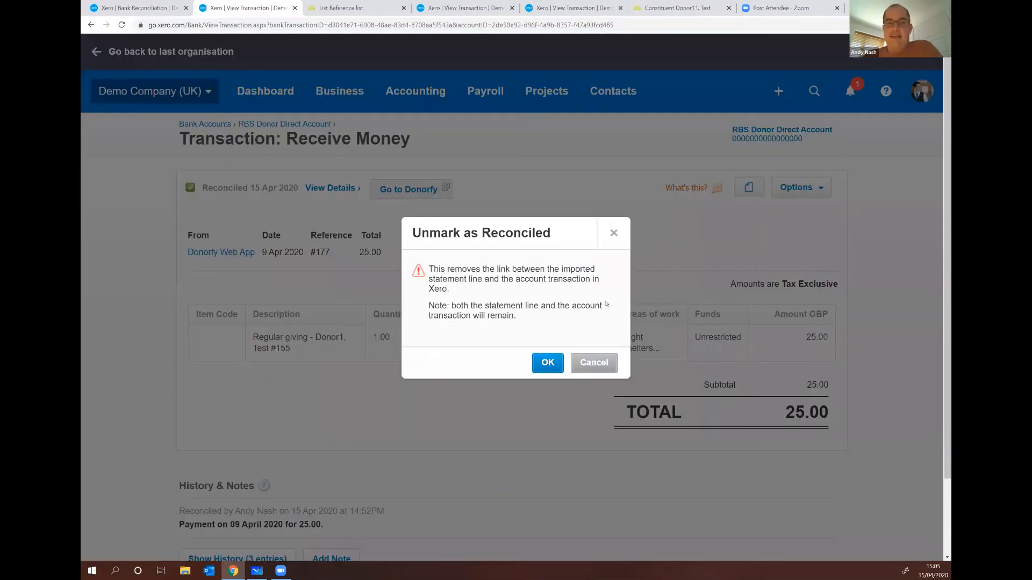
pyautogui.click(547, 363)
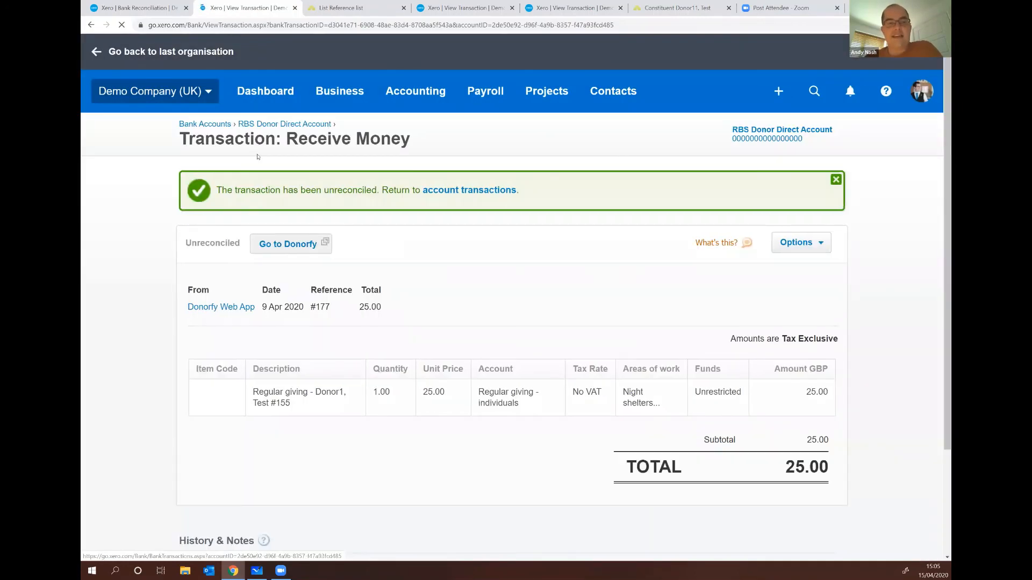
# Open the RBS Donor Direct Account's reconciliation and examine the suggested match's reference for the 9 April 2020 statement line.
pyautogui.click(290, 125)
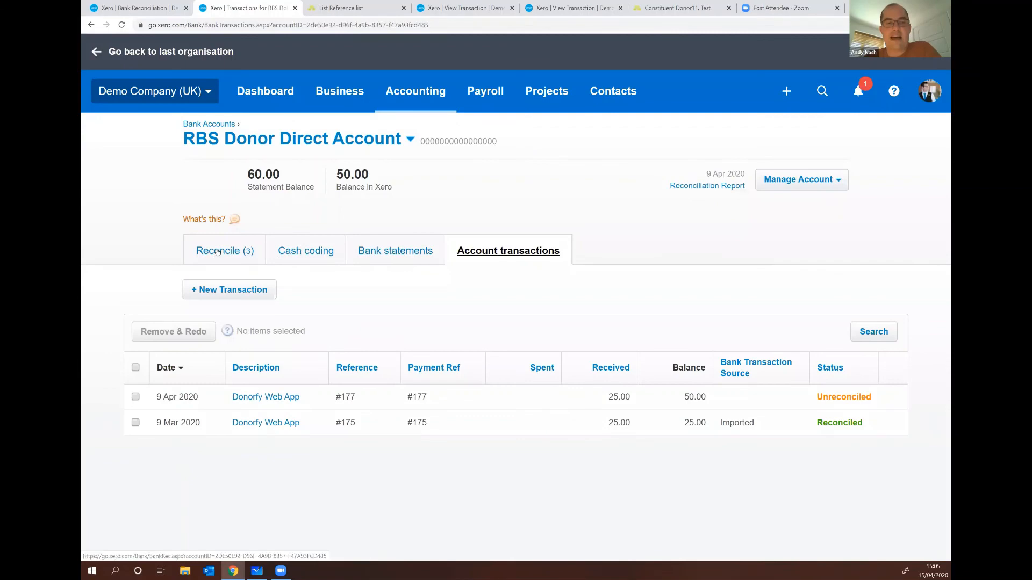
pyautogui.click(218, 254)
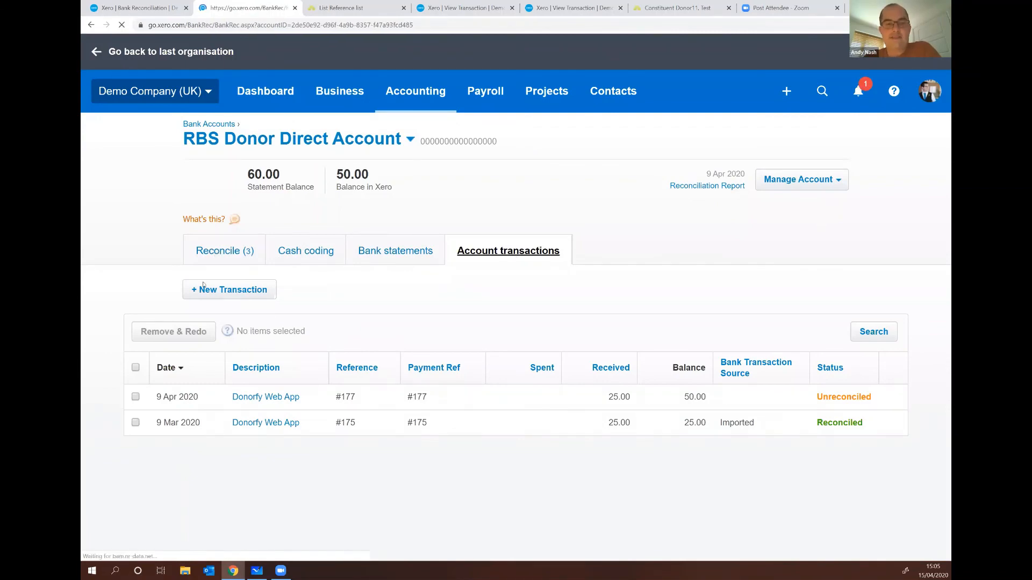
pyautogui.scroll(-2, 633, 497)
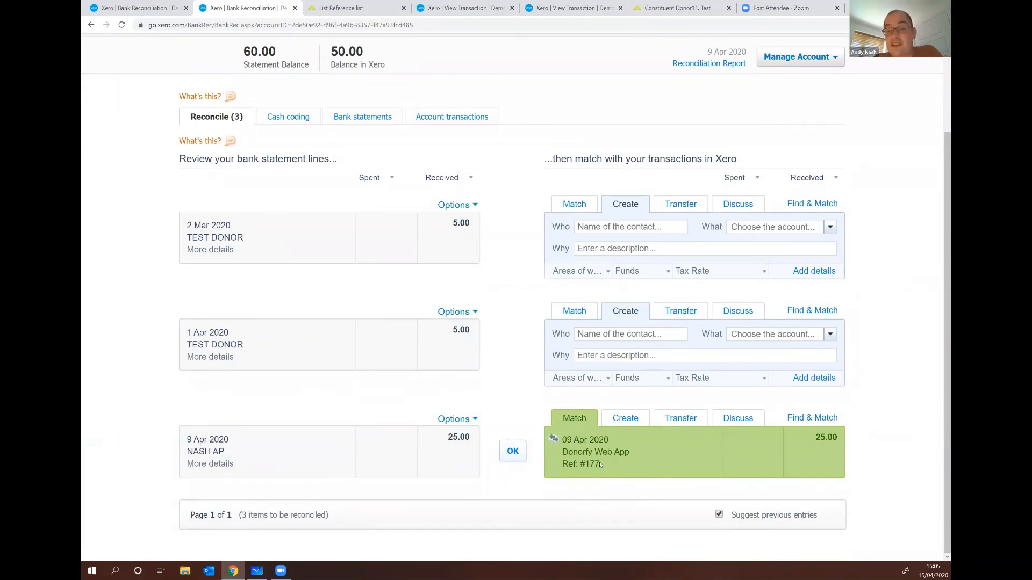
pyautogui.moveTo(600, 464); pyautogui.dragTo(580, 464)
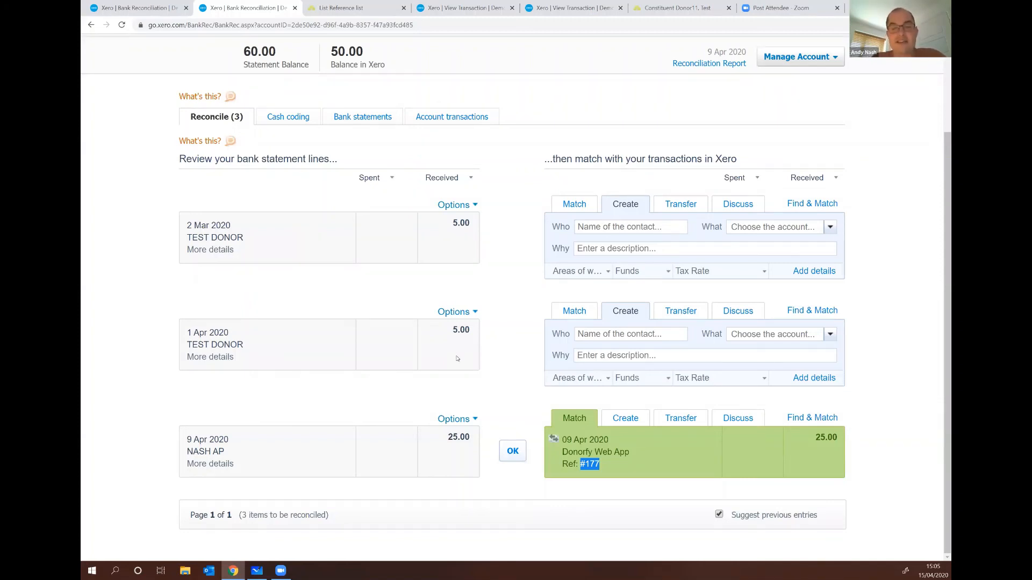
# Find matching transactions for the 9 April 2020 statement line and view the selected Donorfy Web App transaction's details.
pyautogui.click(828, 422)
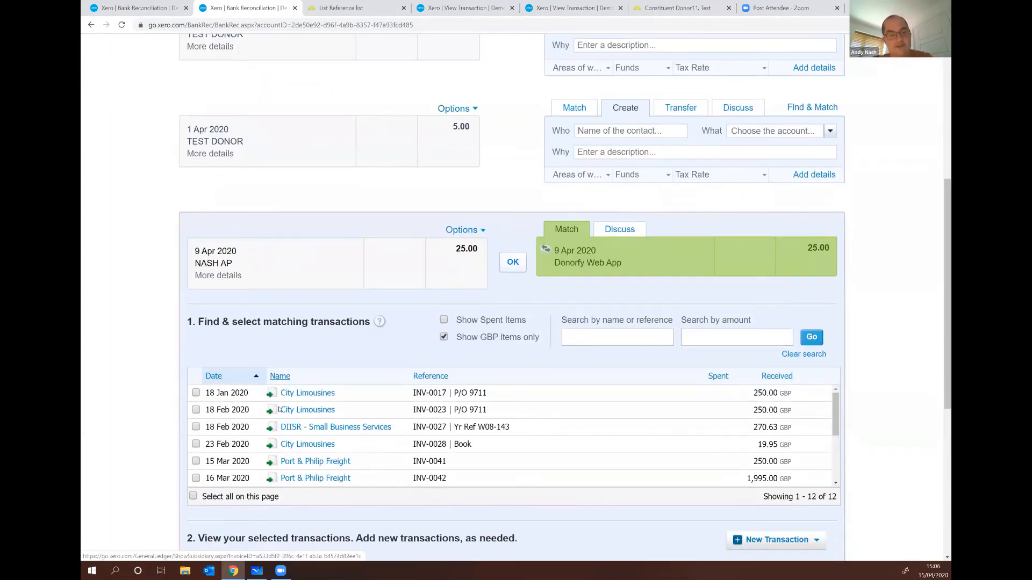
pyautogui.click(302, 537)
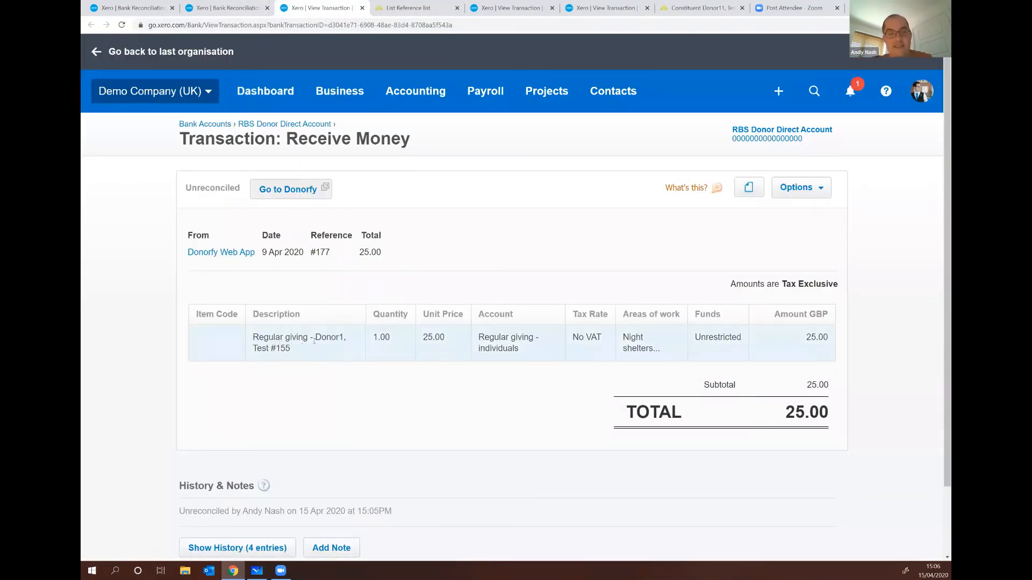
pyautogui.click(227, 8)
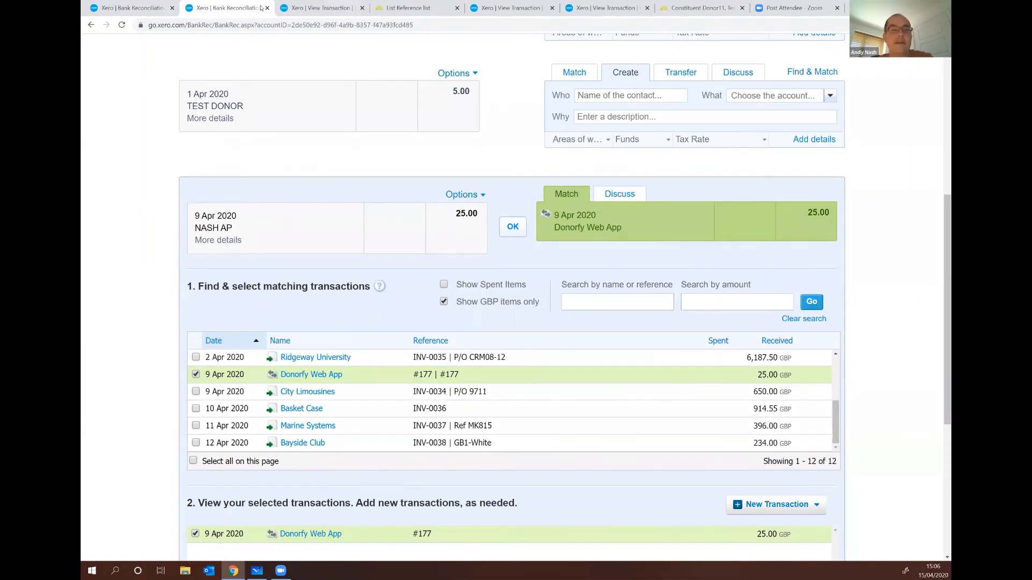
pyautogui.click(303, 5)
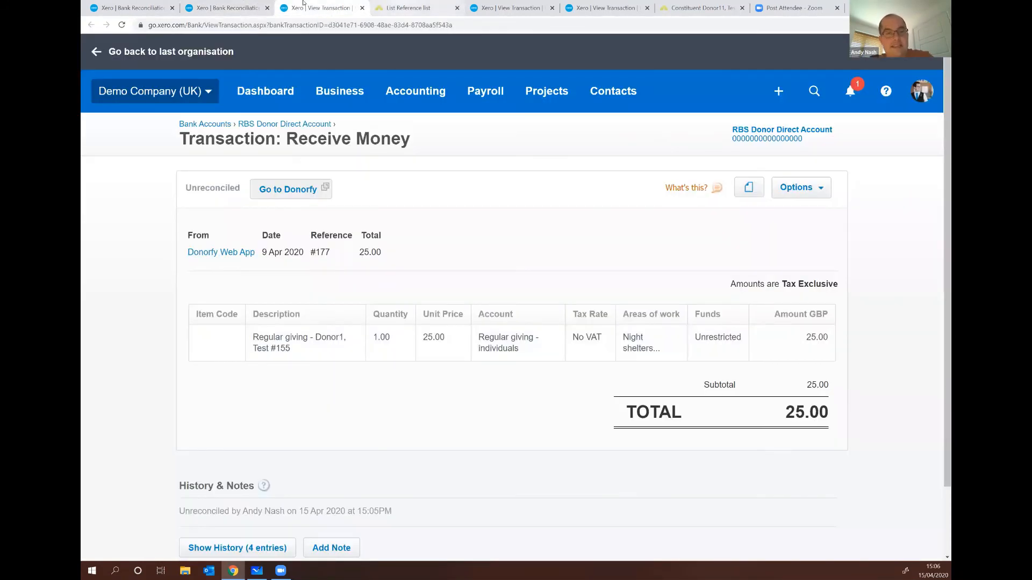
# Switch to Donorfy, open the recently accessed constituent named in the Xero transaction's description and show their timeline.
pyautogui.click(407, 7)
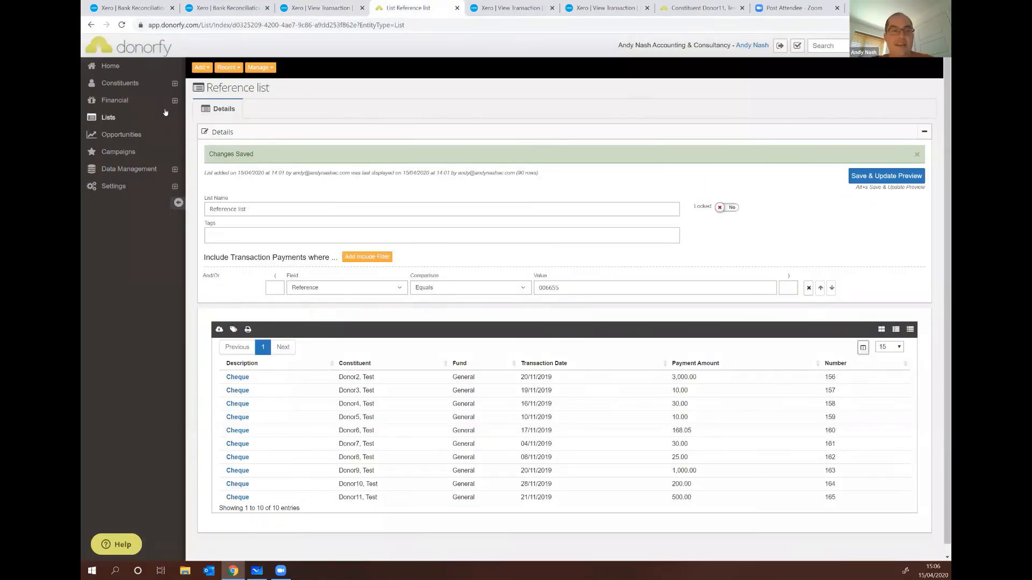
pyautogui.click(308, 5)
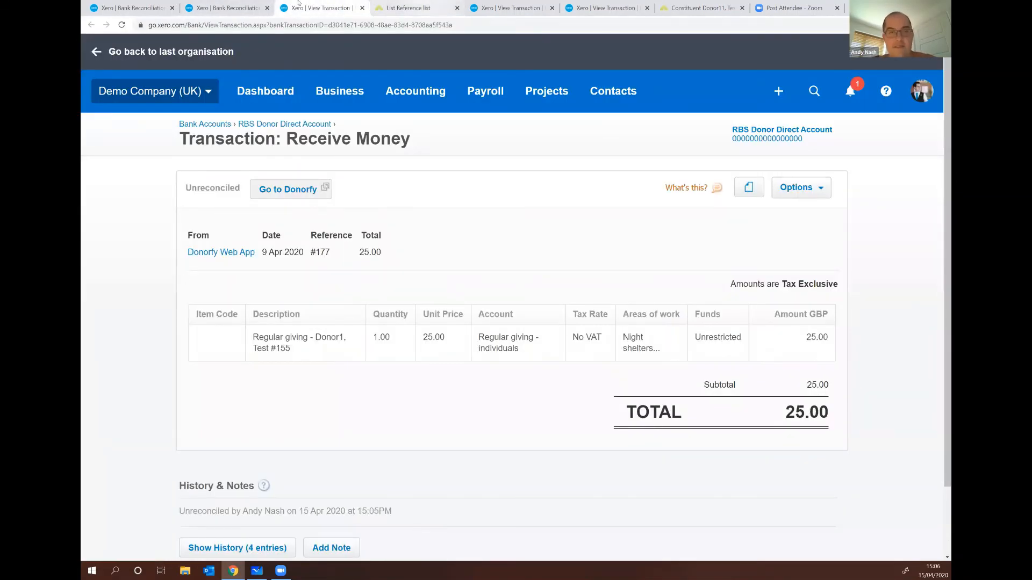
pyautogui.click(407, 7)
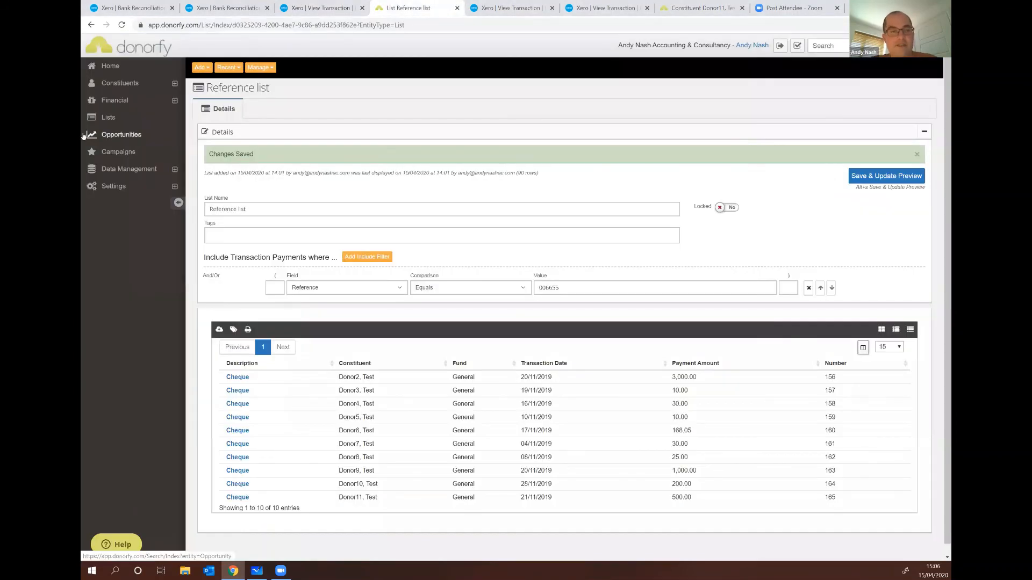
pyautogui.click(122, 102)
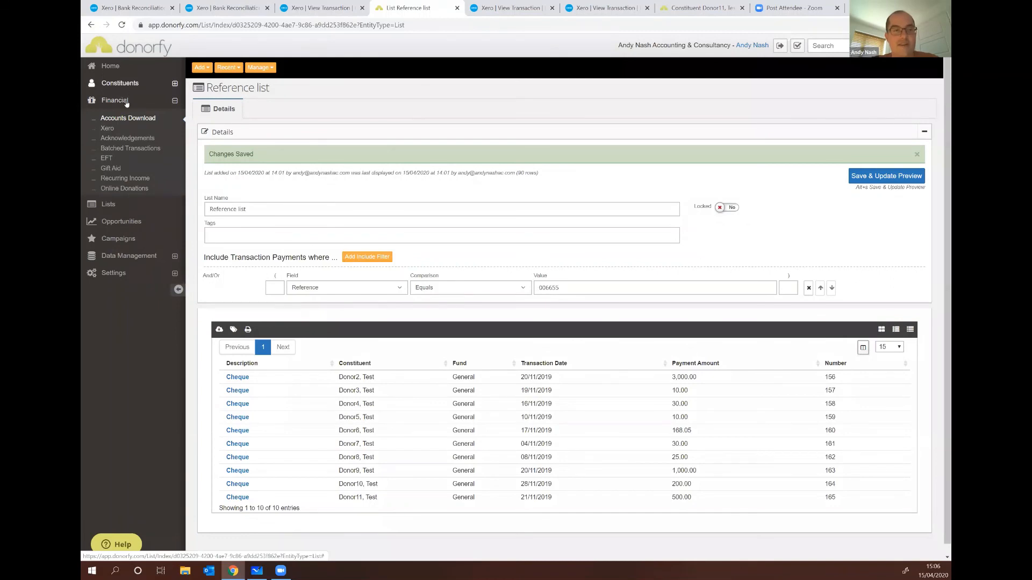
pyautogui.click(228, 67)
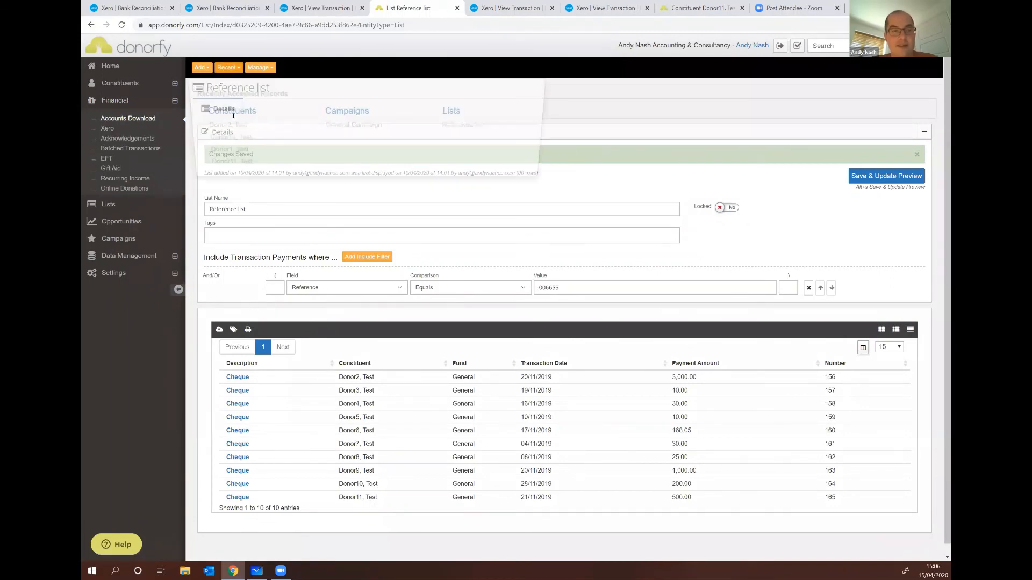
pyautogui.click(242, 149)
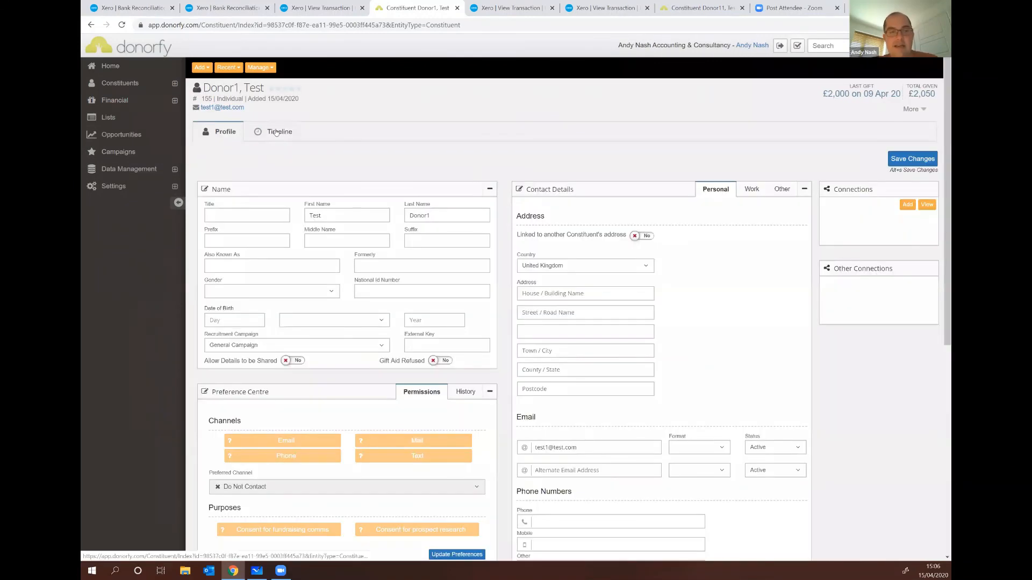
pyautogui.click(274, 131)
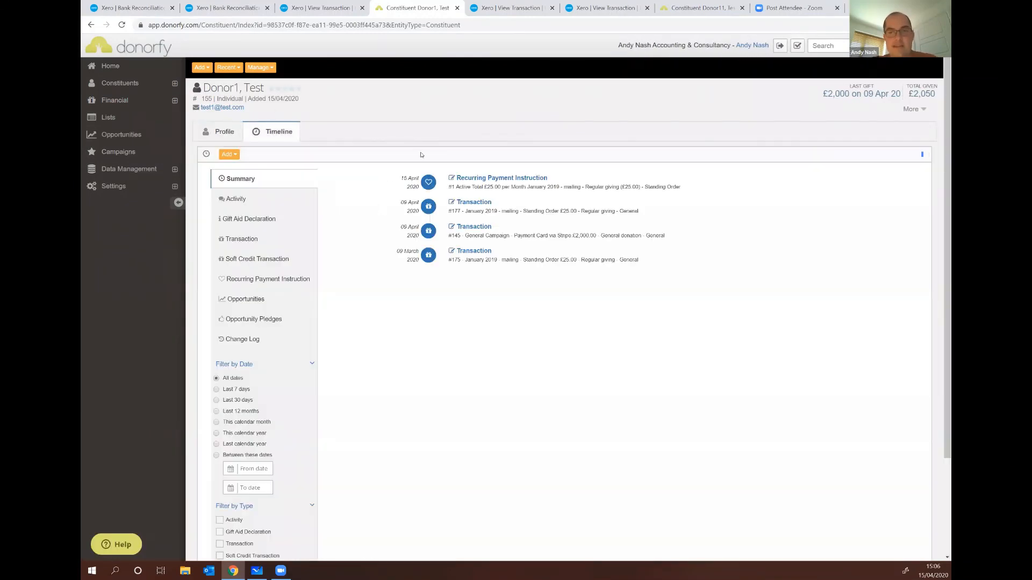
# Open the constituent's Recurring Payment Instruction and review its collection details, bank account, reference and payment settings.
pyautogui.click(493, 179)
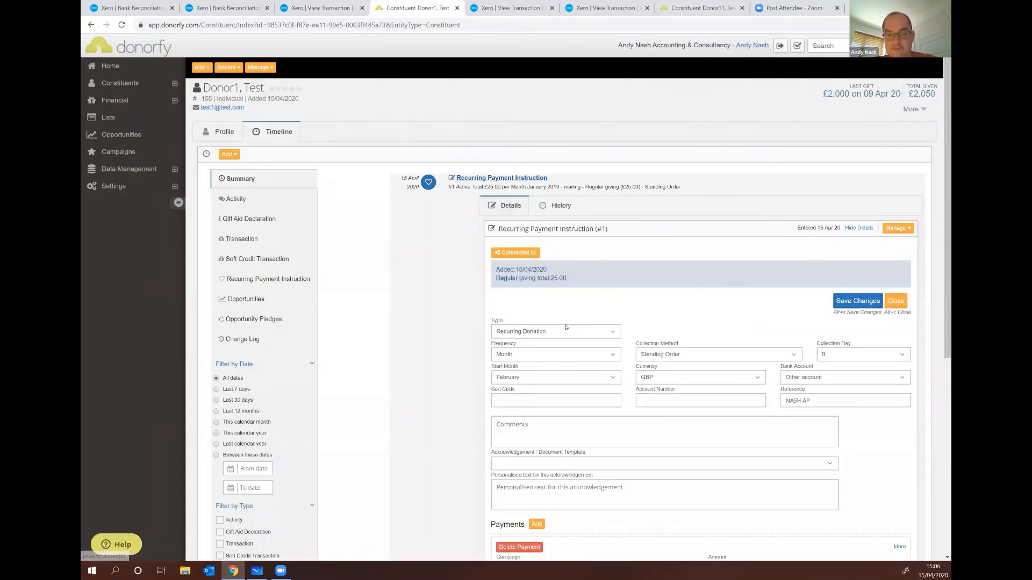
pyautogui.scroll(-1, 541, 324)
pyautogui.scroll(-2, 541, 324)
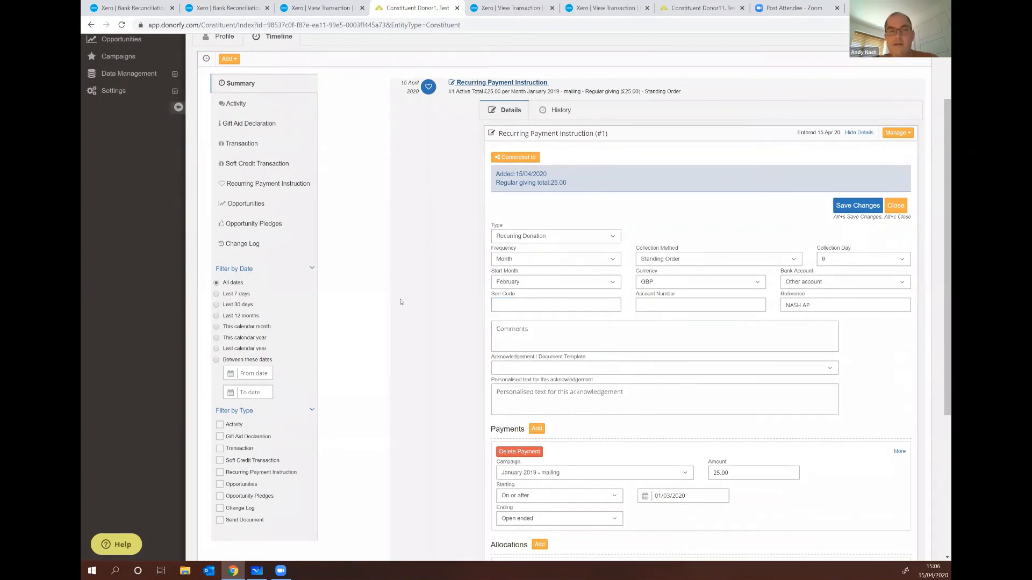
# Highlight the recurring payment instruction's Reference and review its payment and allocation sections.
pyautogui.click(844, 305)
pyautogui.scroll(-3, 832, 262)
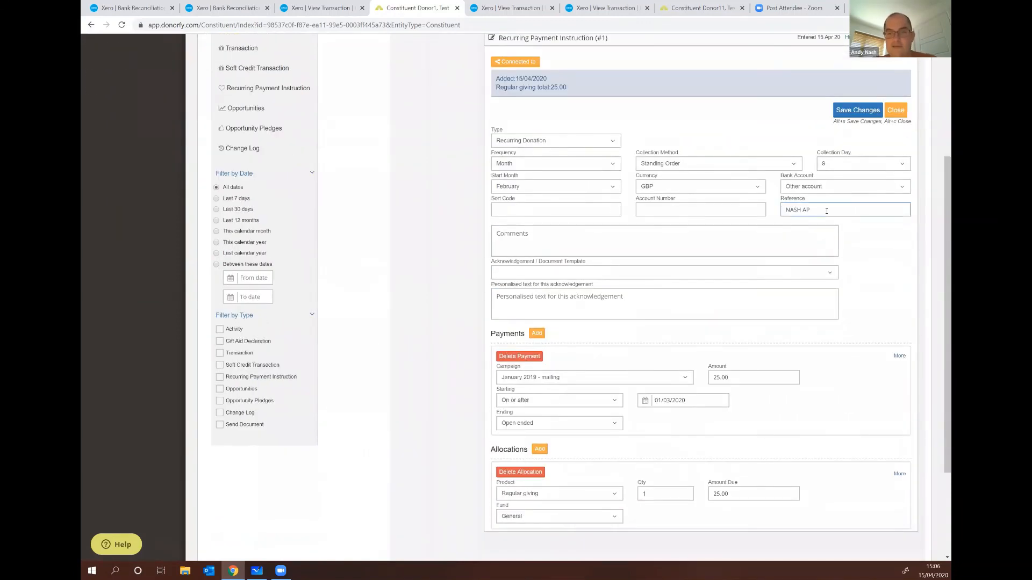
pyautogui.moveTo(812, 210); pyautogui.dragTo(734, 219)
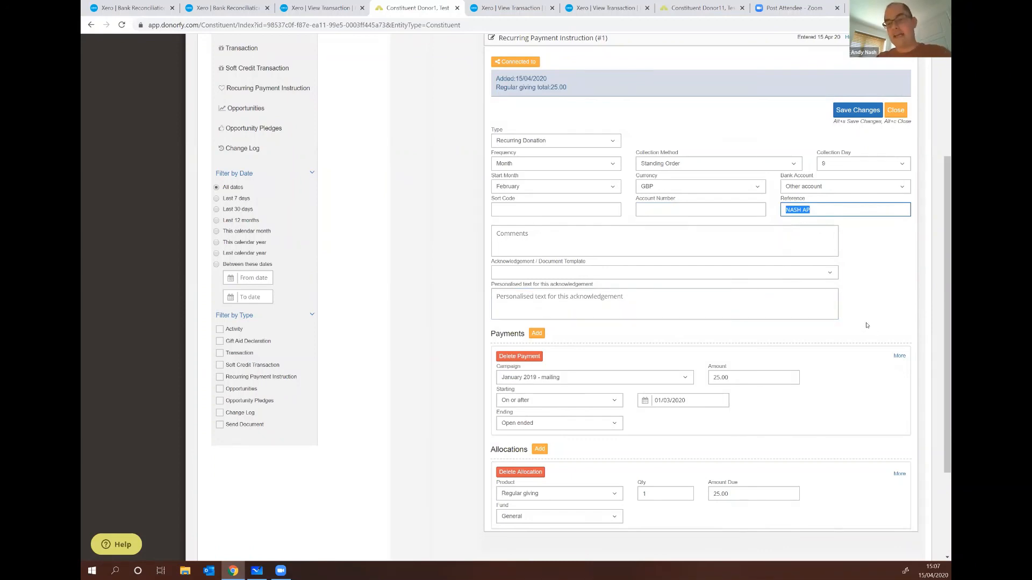
pyautogui.scroll(-1, 868, 325)
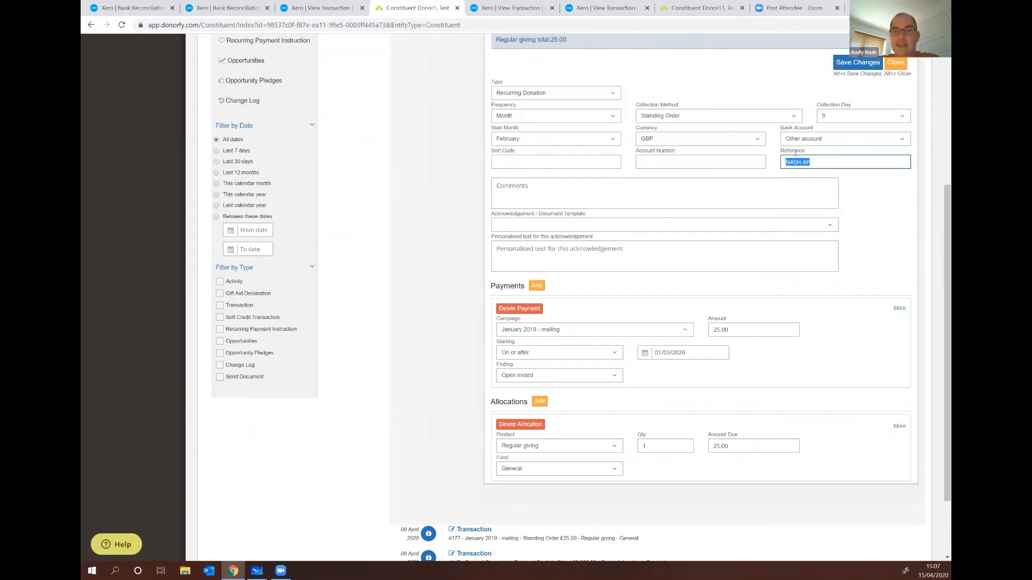
pyautogui.scroll(2, 647, 370)
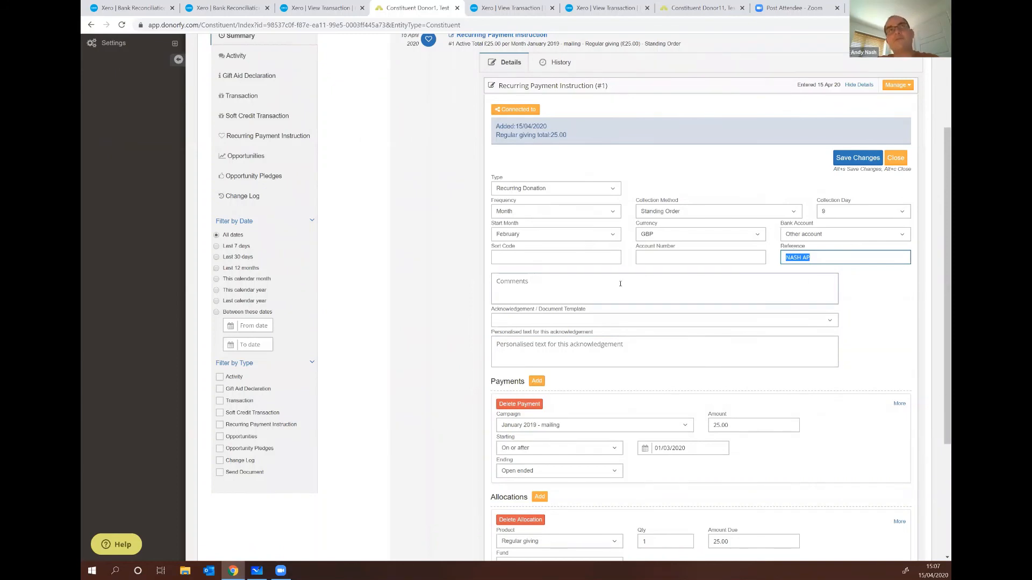
pyautogui.scroll(-1, 621, 265)
pyautogui.scroll(-1, 621, 265)
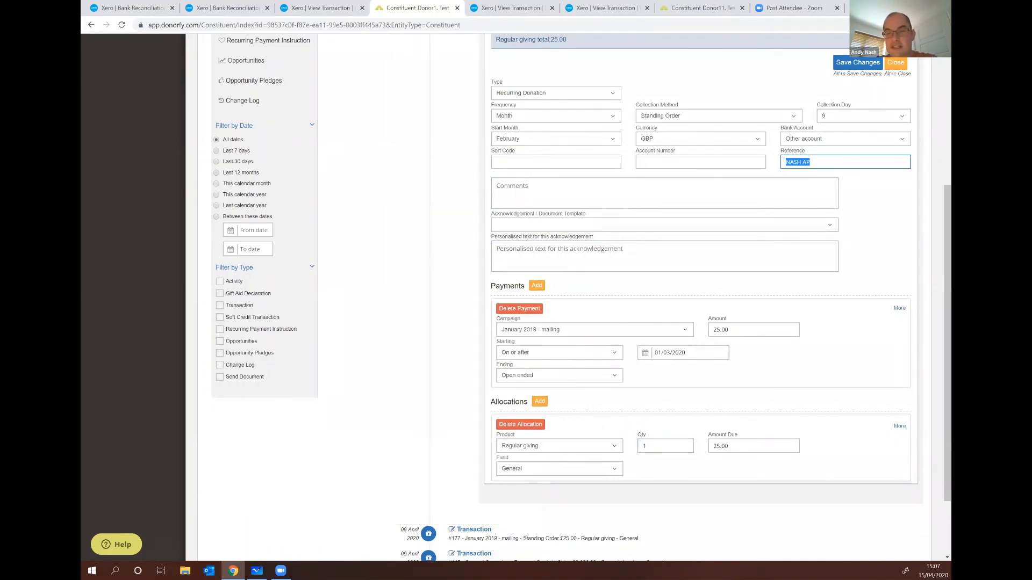
# Show the payment's extra fields, copy the instruction's reference into the payment's Reference field, and save the recurring payment instruction.
pyautogui.click(899, 308)
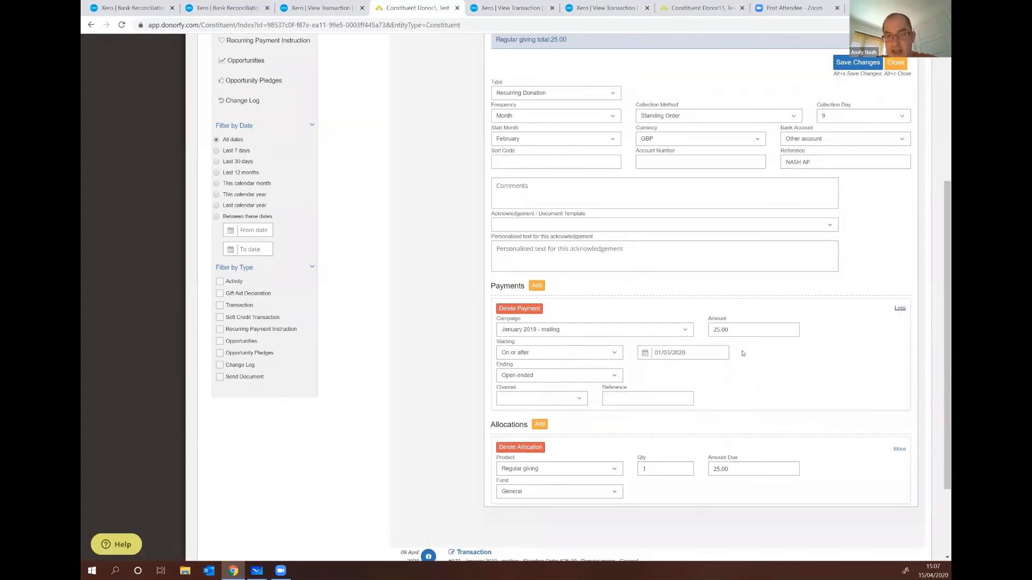
pyautogui.click(653, 399)
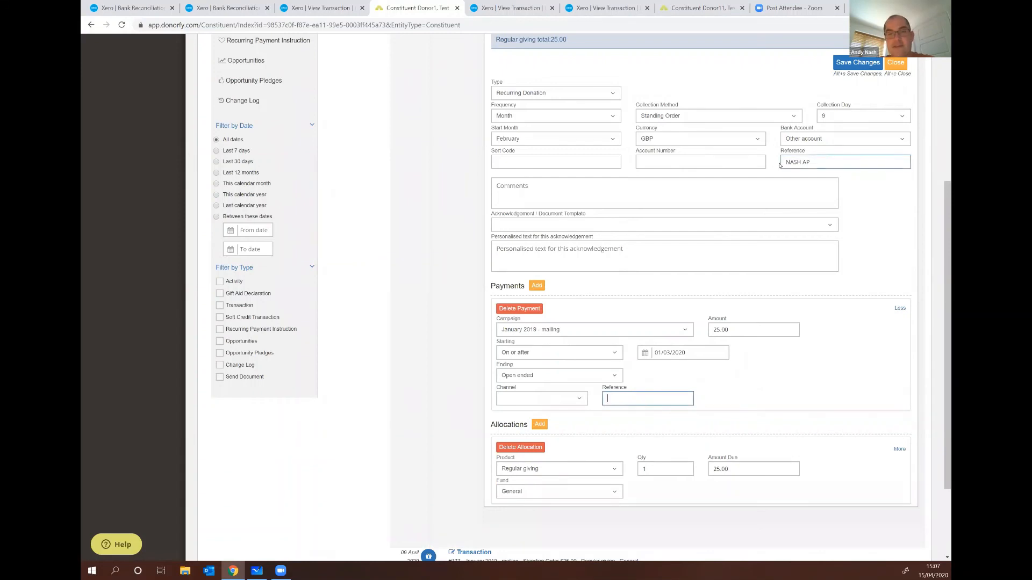
pyautogui.tripleClick(818, 160)
pyautogui.hotkey('ctrl', 'c')
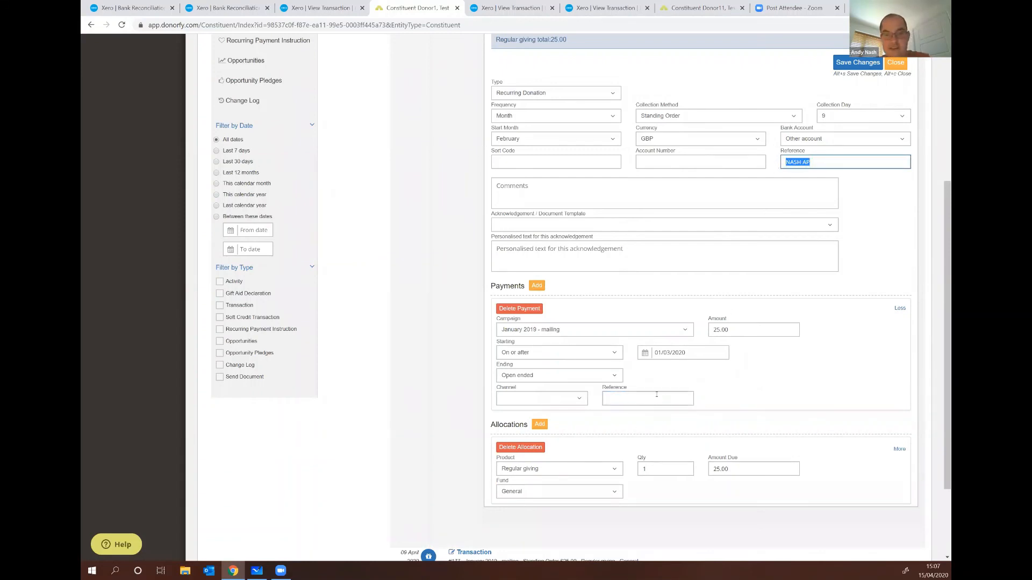
pyautogui.click(636, 399)
pyautogui.hotkey('ctrl', 'v')
pyautogui.click(858, 62)
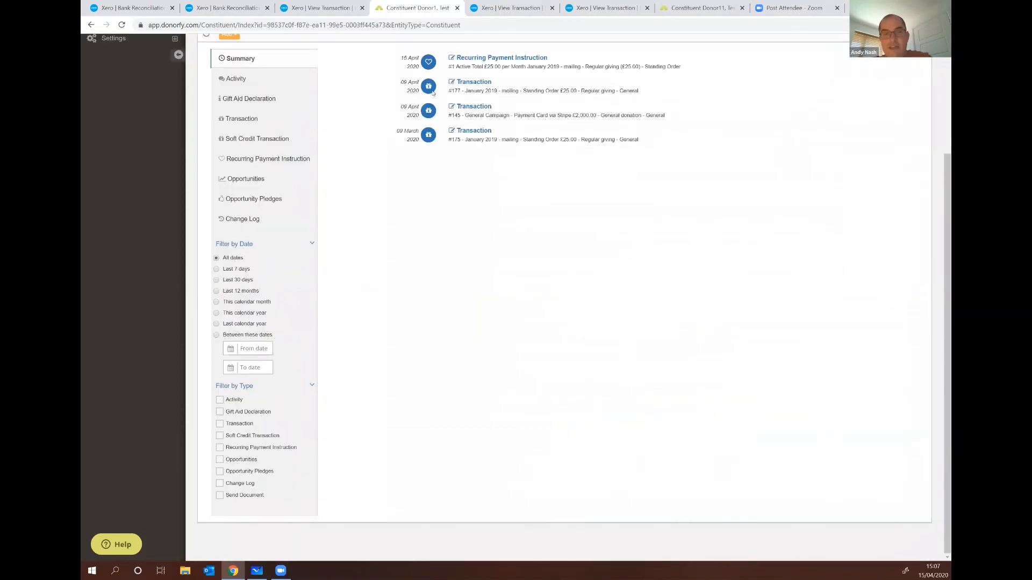
# Open the 9 April 2020 standing order transaction on the timeline and expand its payment details to check the Reference field.
pyautogui.click(474, 108)
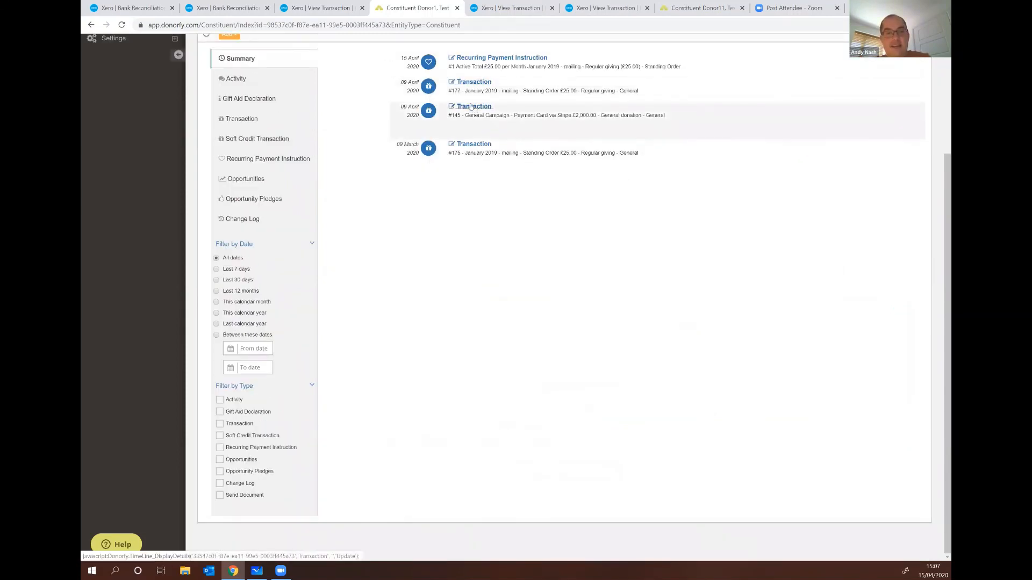
pyautogui.click(469, 83)
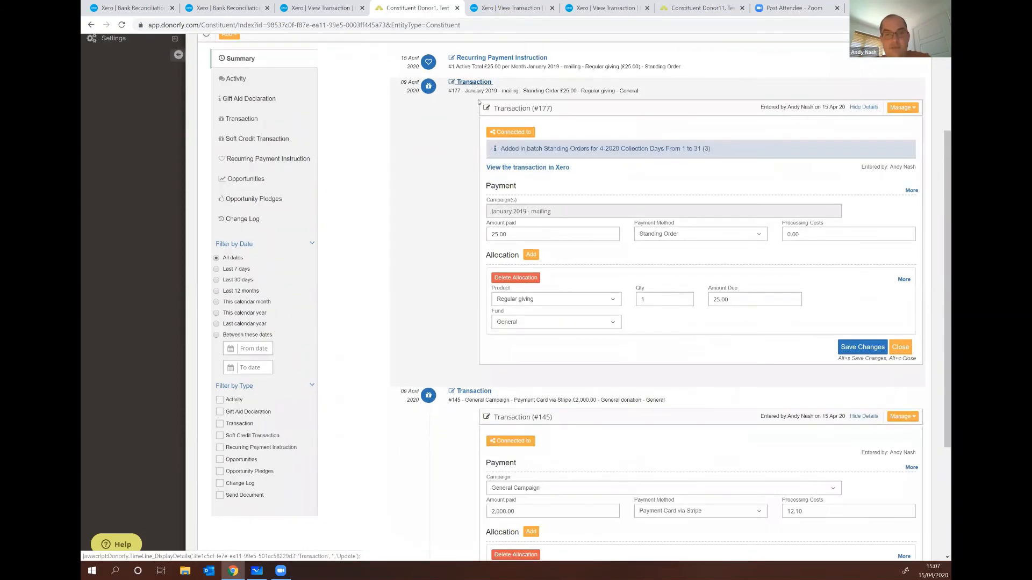
pyautogui.click(911, 190)
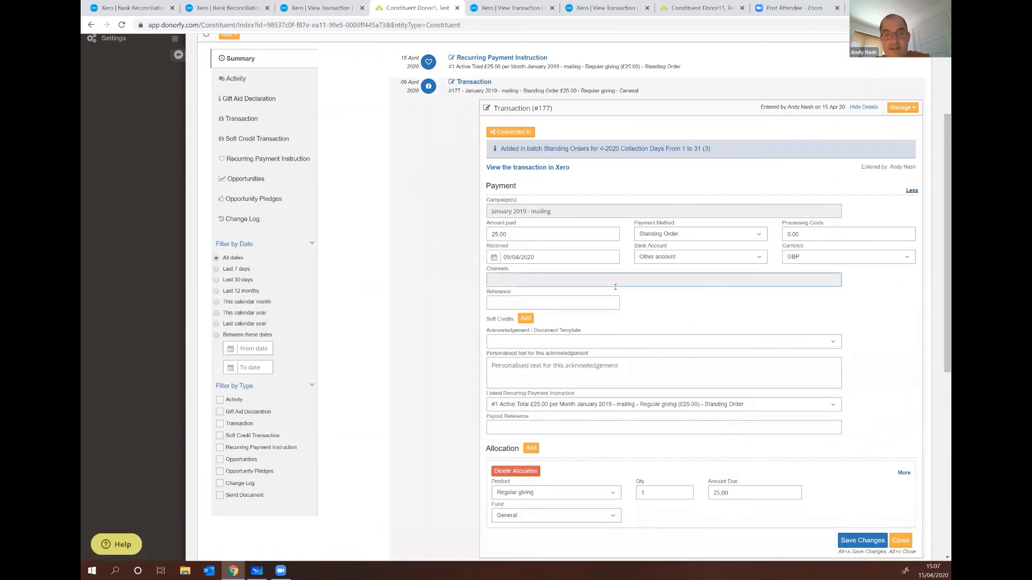
pyautogui.click(578, 298)
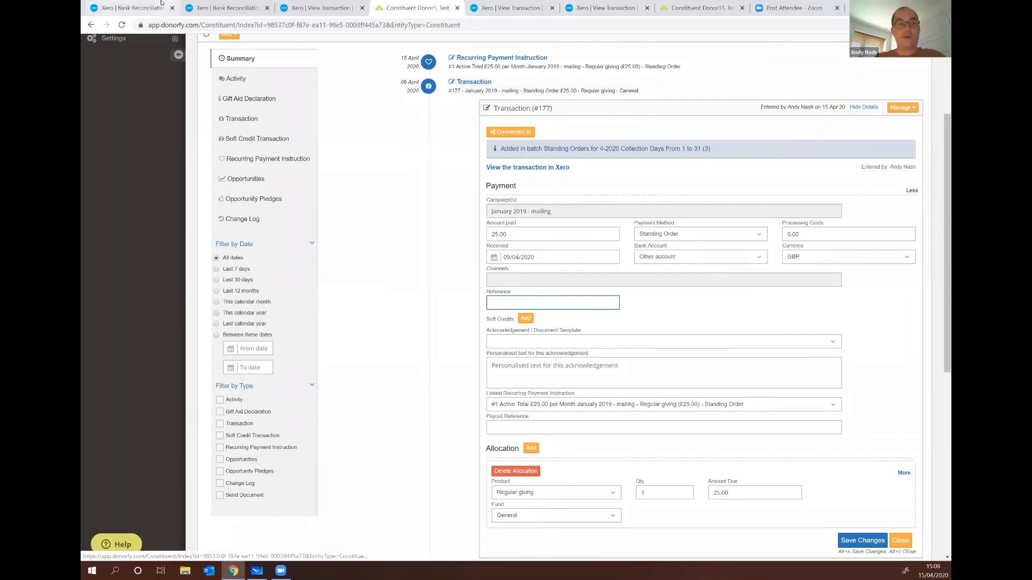
# Switch to Xero and review the RBS Donor Direct Account's statement lines and the match for 9 April 2020.
pyautogui.click(161, 6)
pyautogui.scroll(-4, 526, 410)
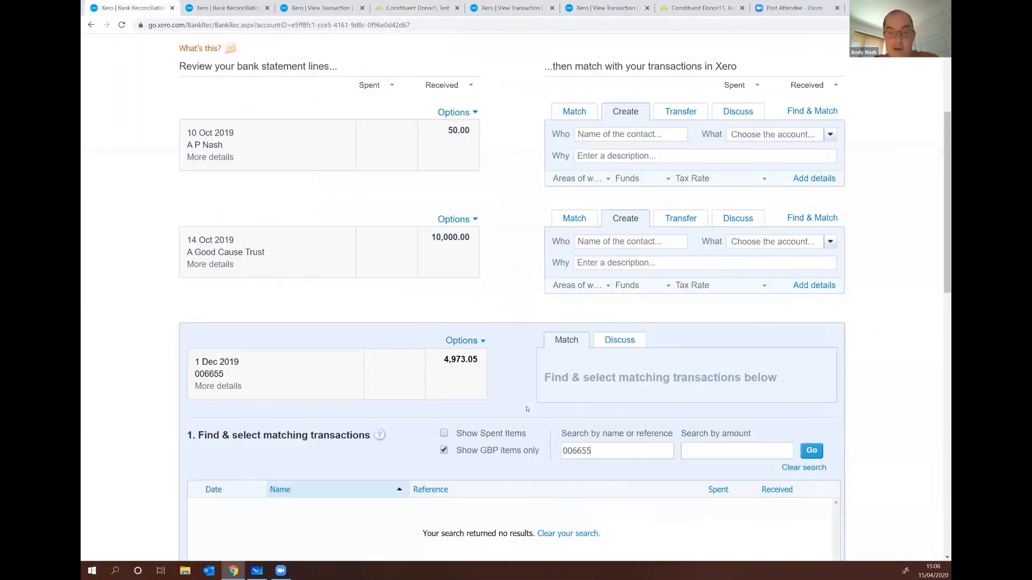
pyautogui.scroll(-3, 526, 409)
pyautogui.scroll(2, 527, 409)
pyautogui.click(226, 7)
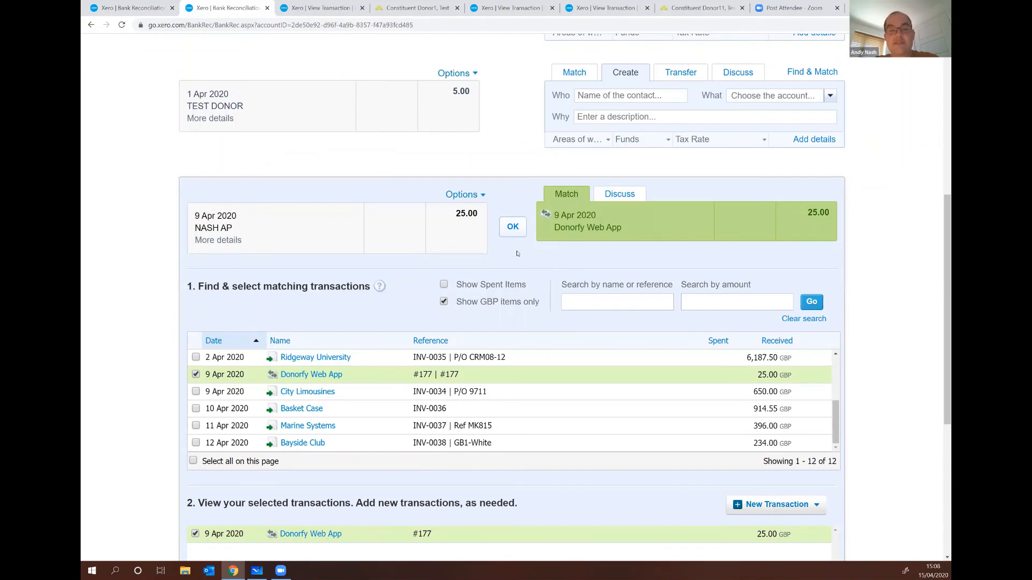
pyautogui.scroll(6, 508, 277)
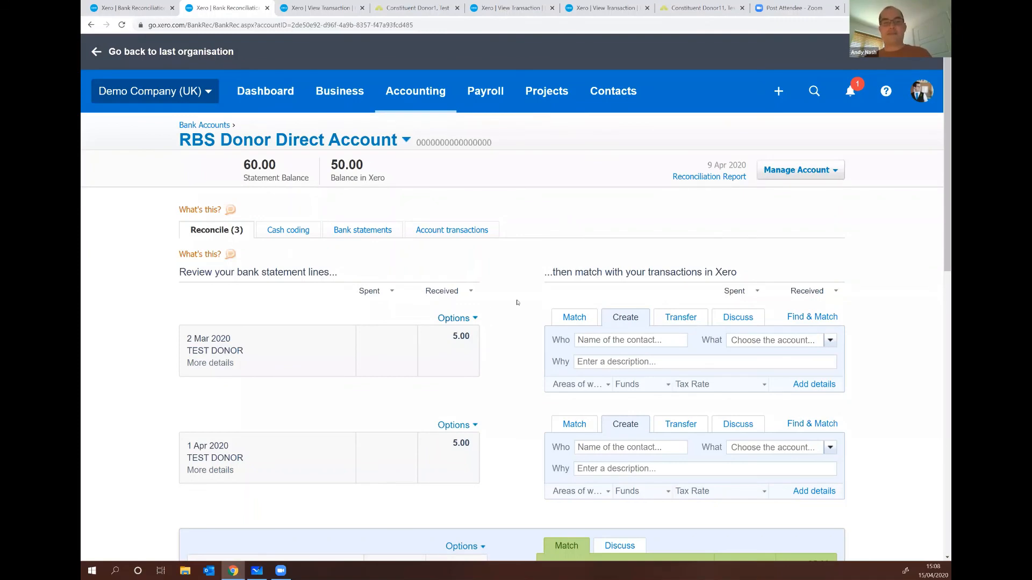
pyautogui.scroll(-7, 517, 302)
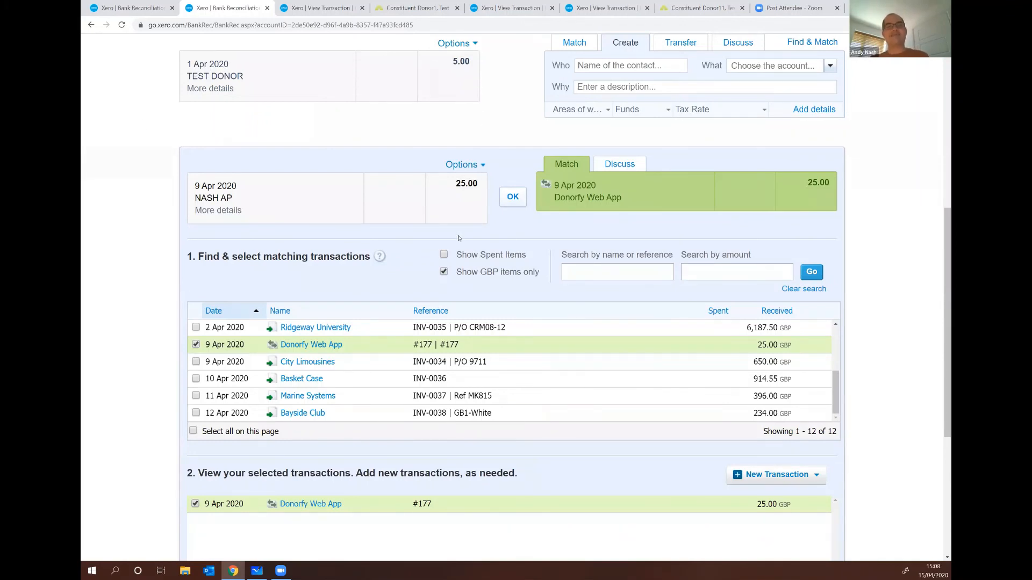
pyautogui.scroll(5, 517, 276)
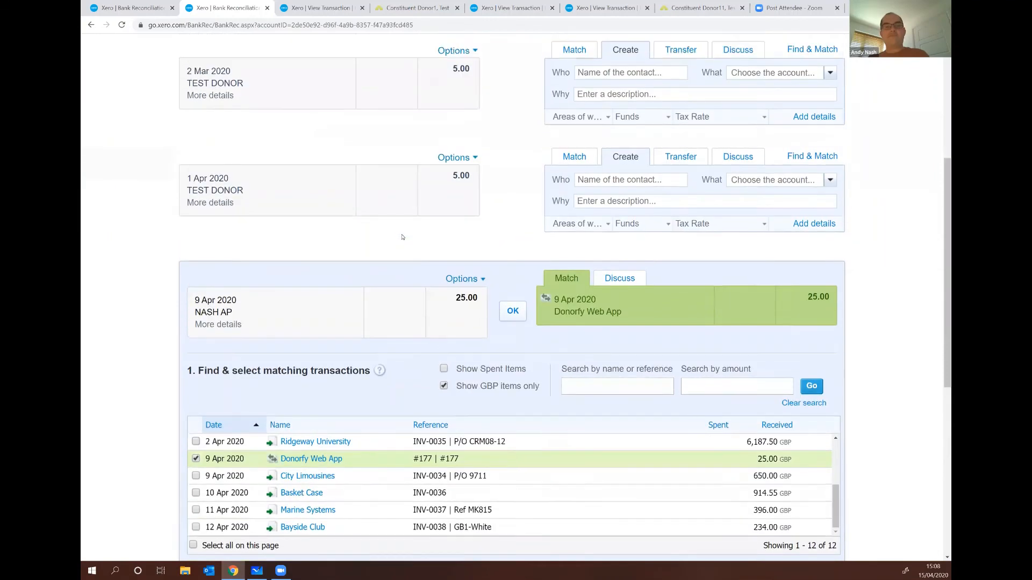
pyautogui.scroll(2, 362, 206)
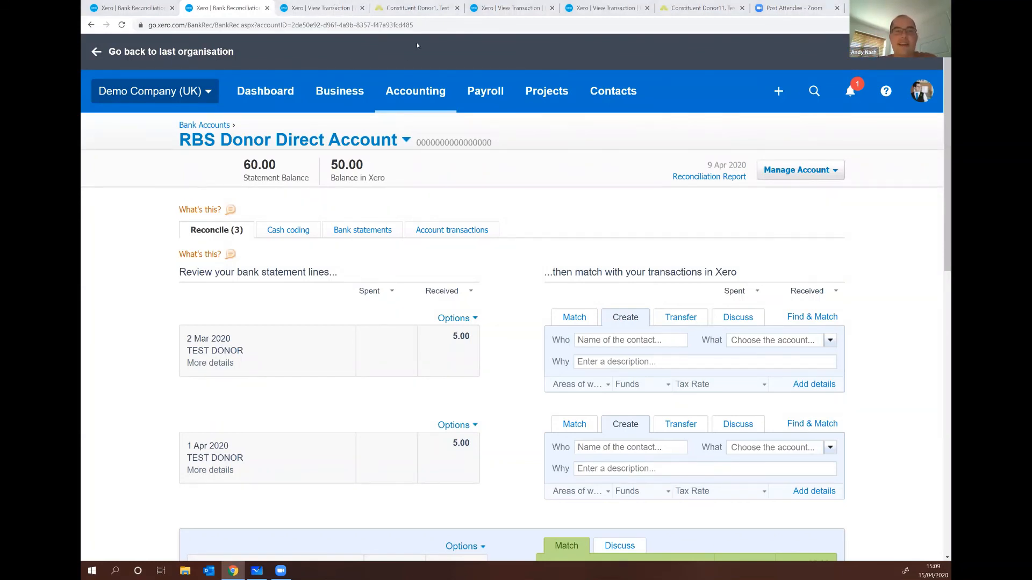
# Return to the constituent's timeline in Donorfy and view the top of the record.
pyautogui.click(418, 8)
pyautogui.scroll(3, 152, 160)
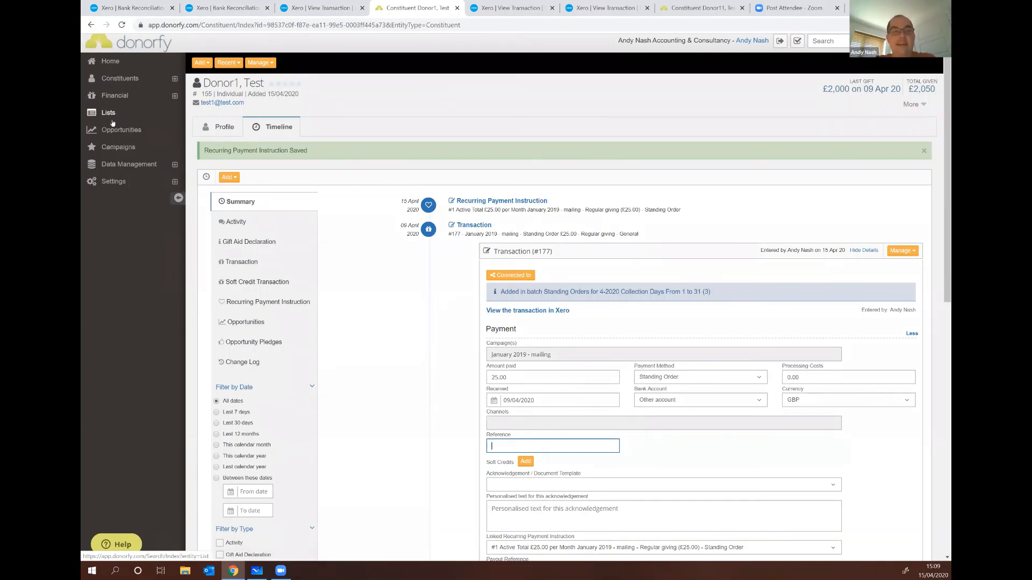
pyautogui.scroll(1, 129, 150)
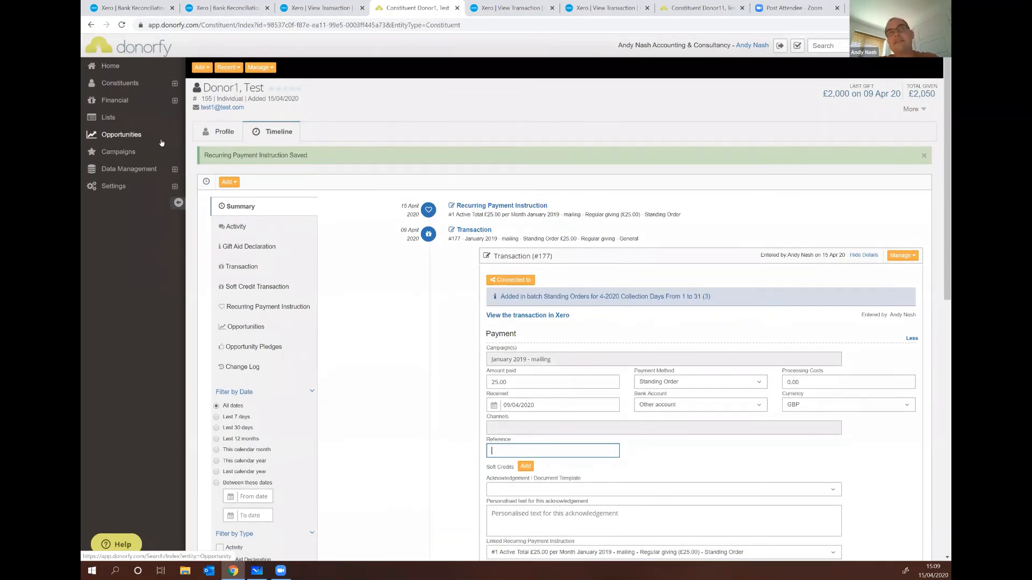